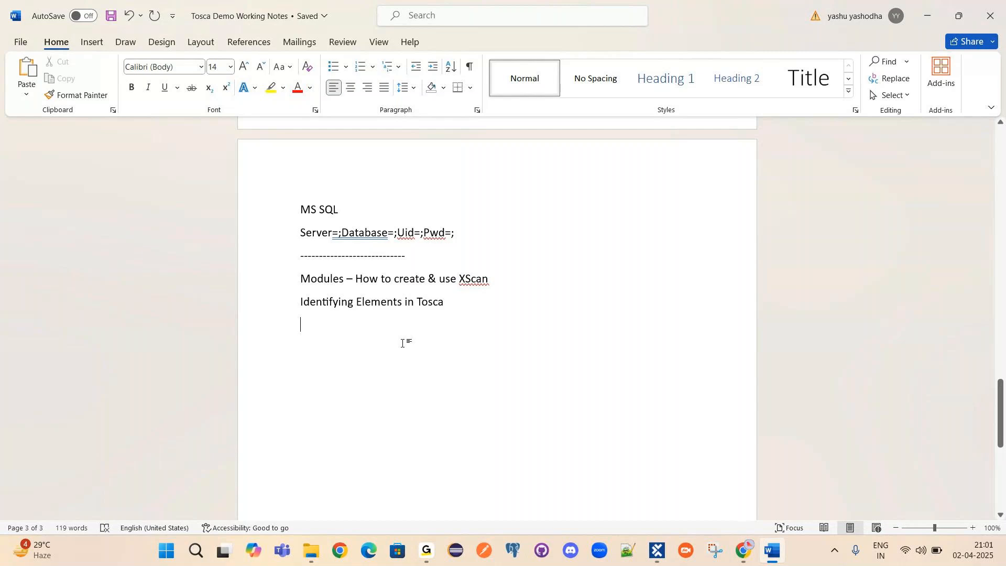
Scroll the notes, highlighting the Standard Modules, How to create and Identifying Elements in Tosca lines.
left_click_drag(1002, 415, 994, 353)
left_click_drag(323, 301, 388, 303)
left_click(360, 320)
scroll(356, 309, "down", 2)
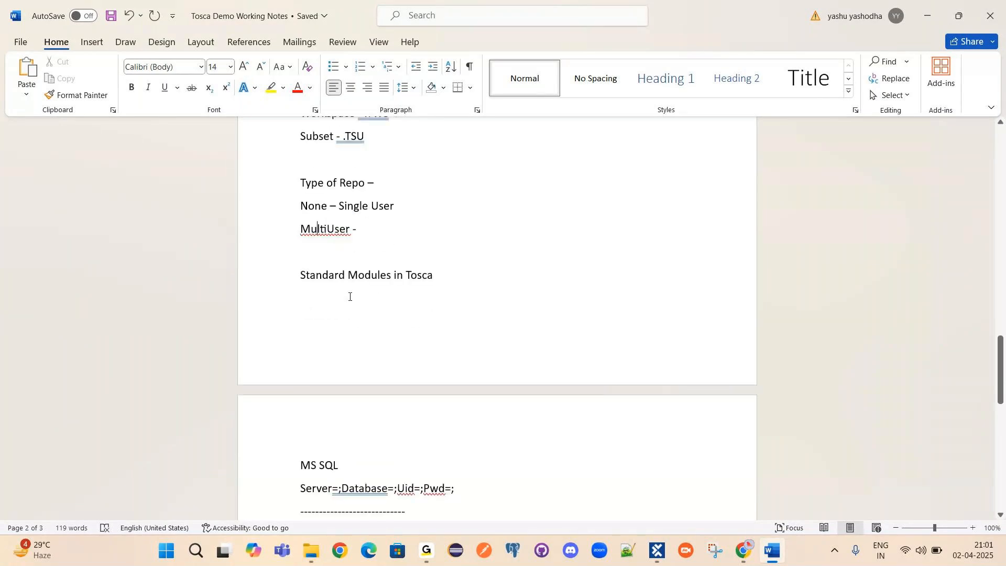
left_click_drag(316, 279, 443, 279)
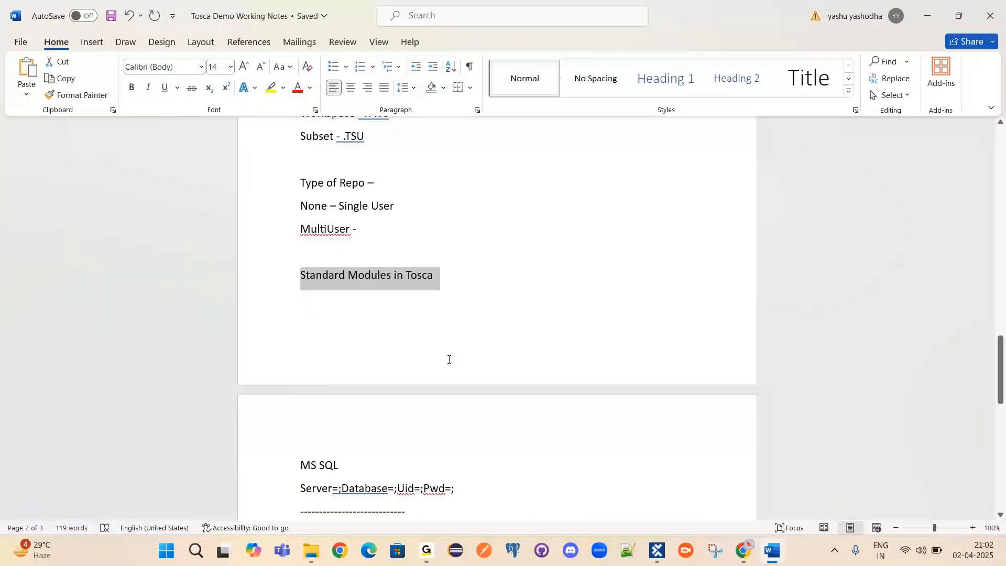
scroll(568, 442, "down", 3)
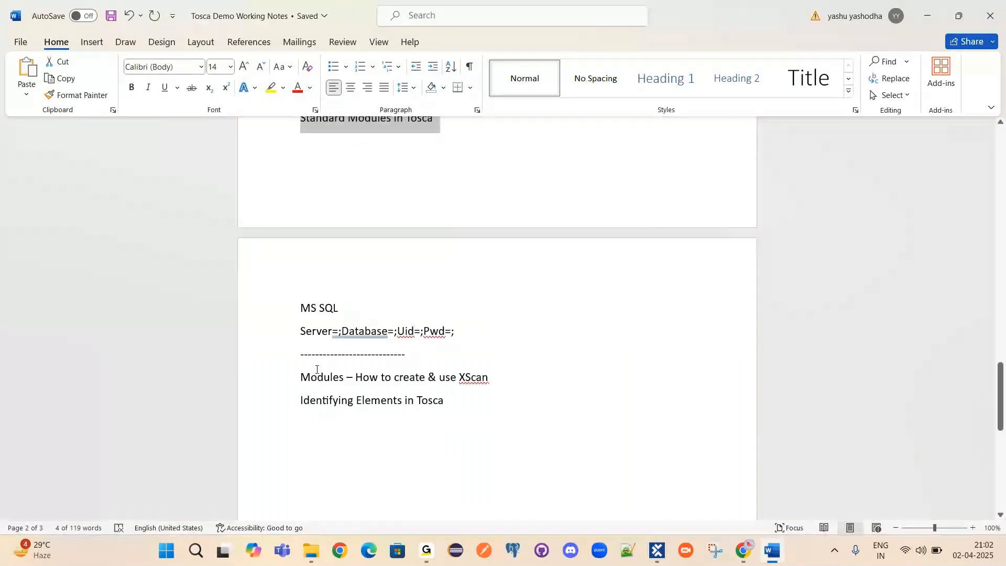
left_click(470, 395)
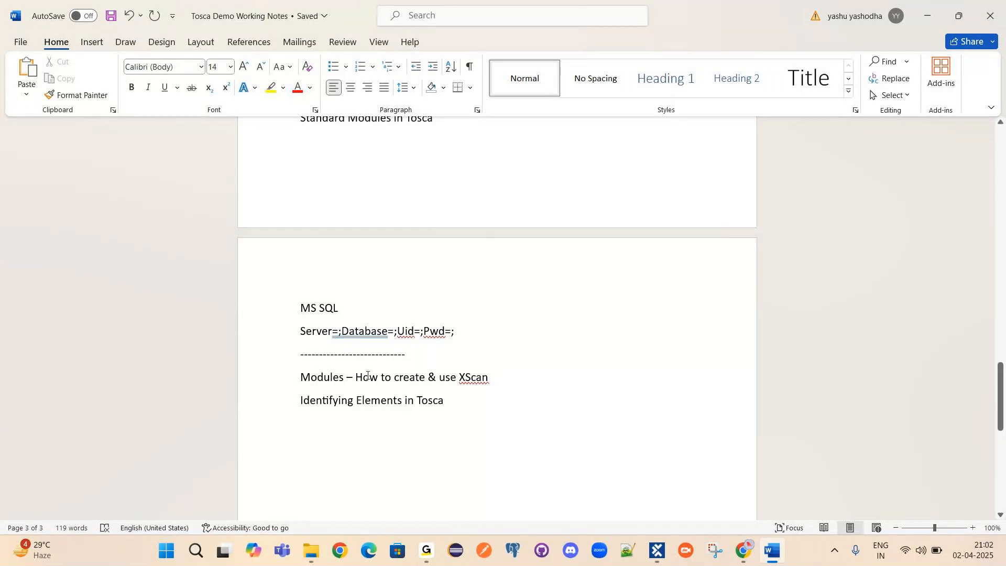
left_click_drag(357, 376, 441, 378)
left_click_drag(301, 401, 451, 406)
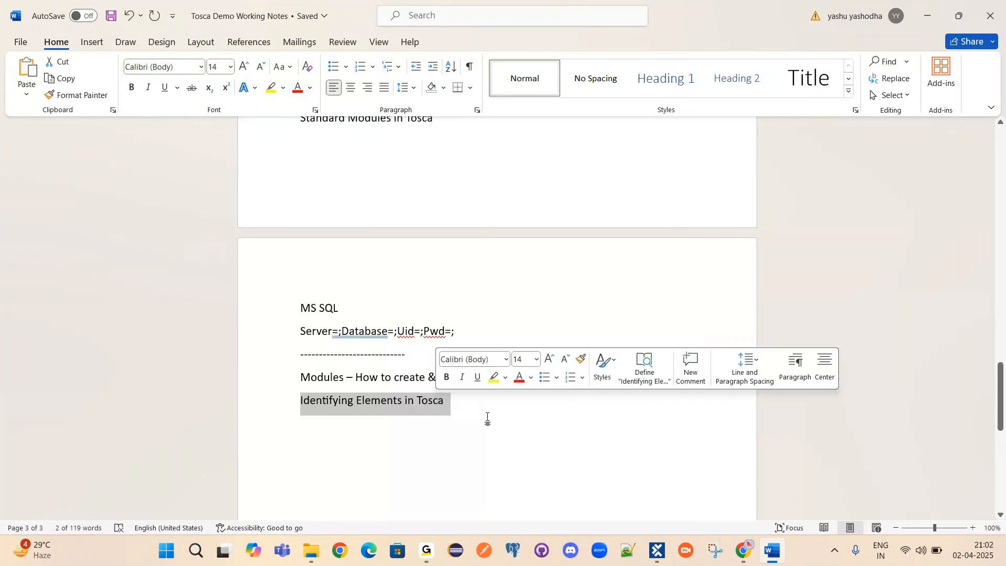
left_click(537, 417)
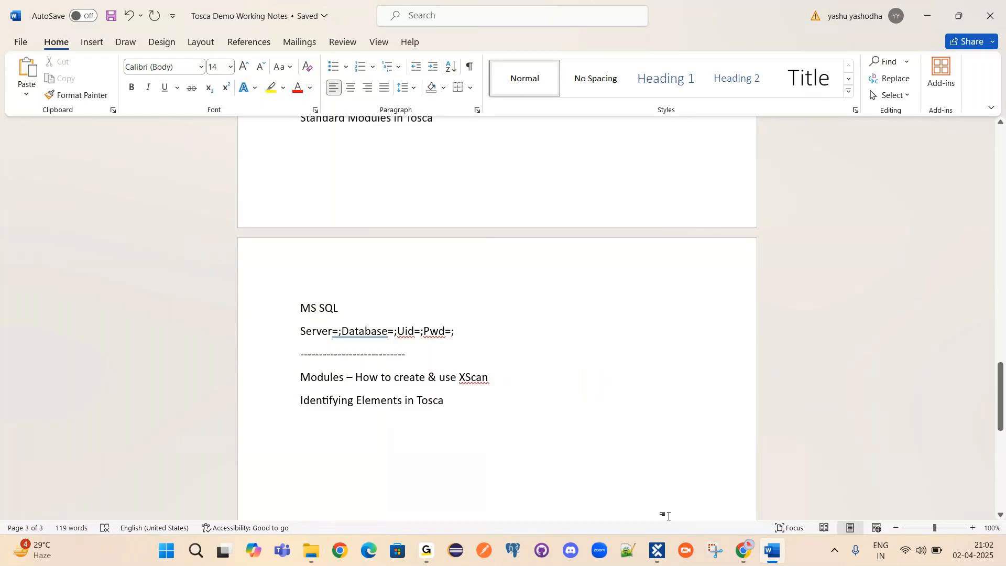
Glance at Tosca Commander, then highlight the MultiUser and Single User lines in the Word notes.
left_click(657, 553)
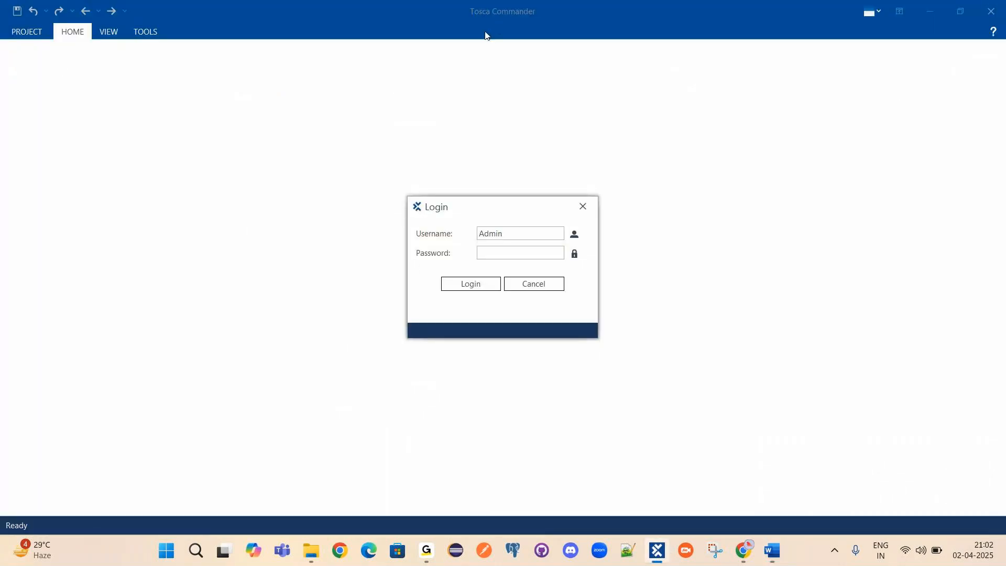
left_click(772, 552)
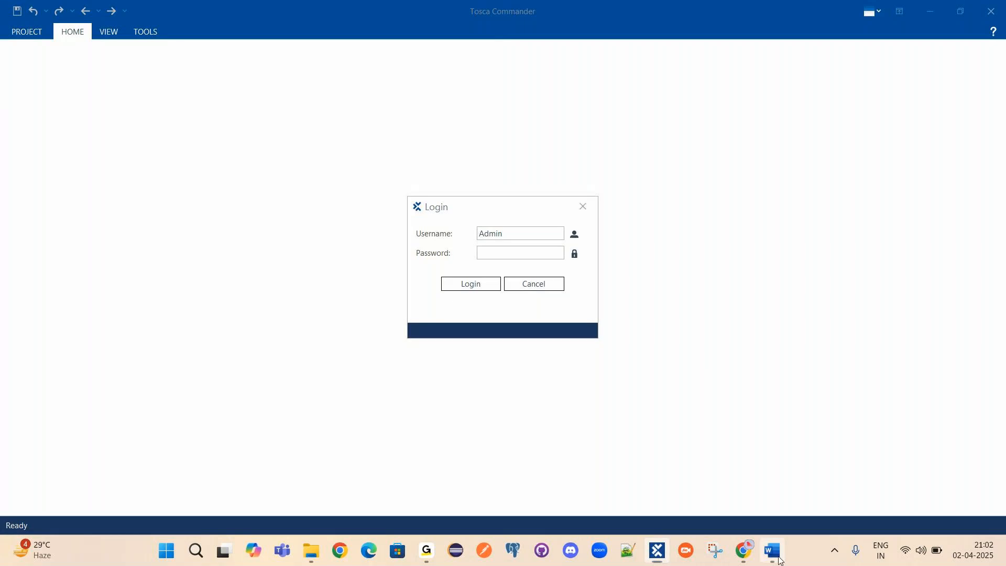
scroll(474, 402, "up", 3)
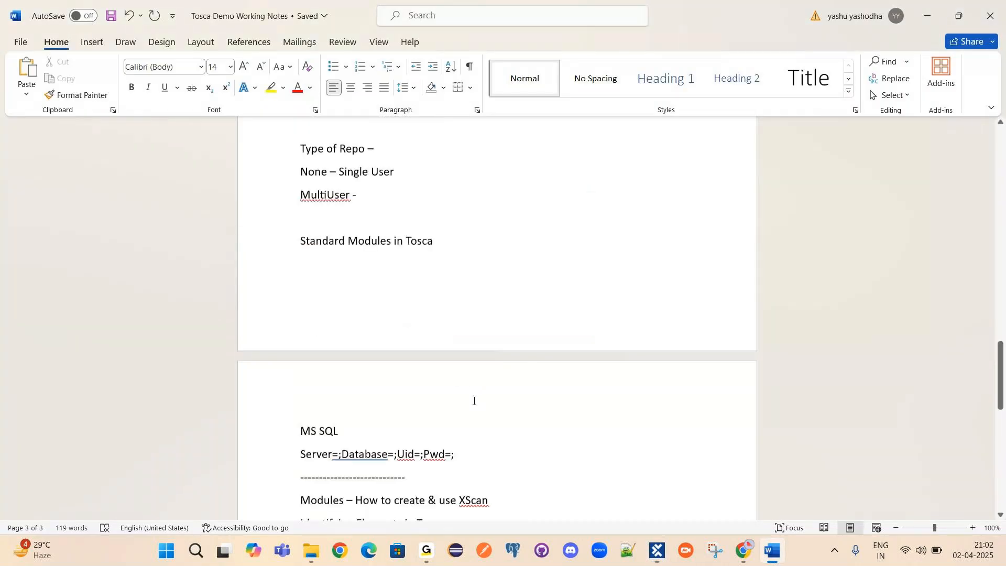
left_click_drag(301, 197, 359, 227)
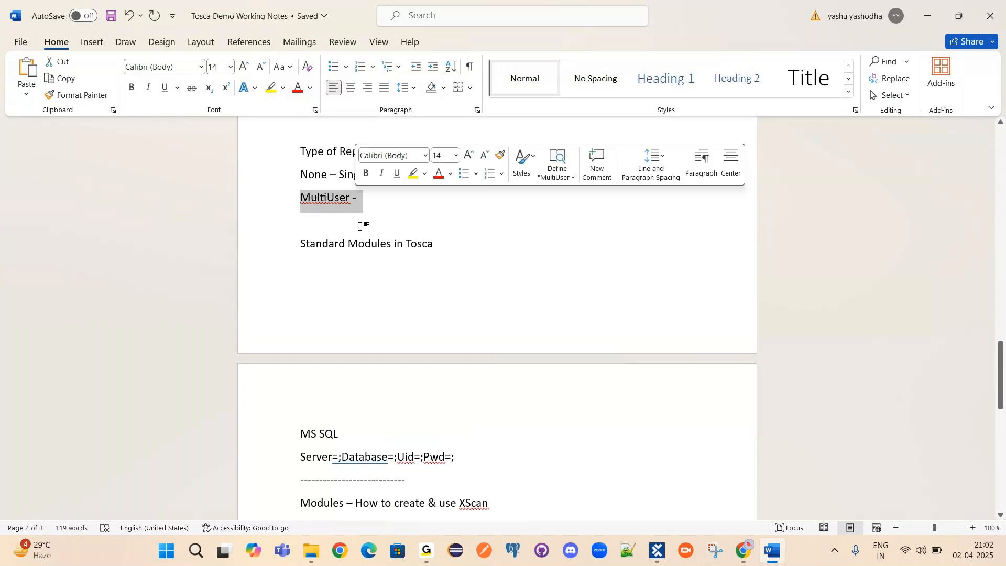
left_click(388, 186)
left_click_drag(395, 177, 339, 176)
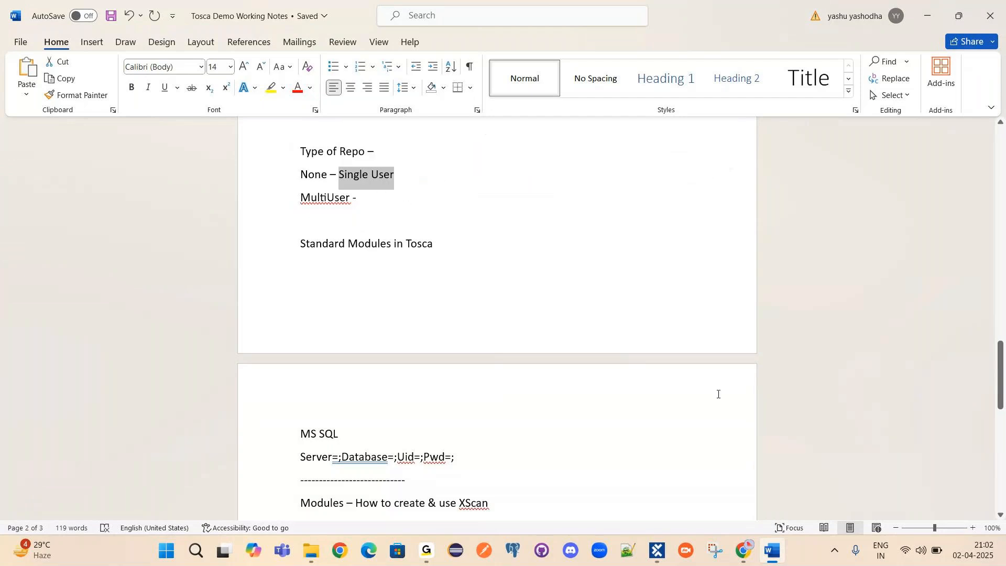
Check Tosca Commander from the taskbar, then bring the Word notes back to the front.
mouse_move(658, 556)
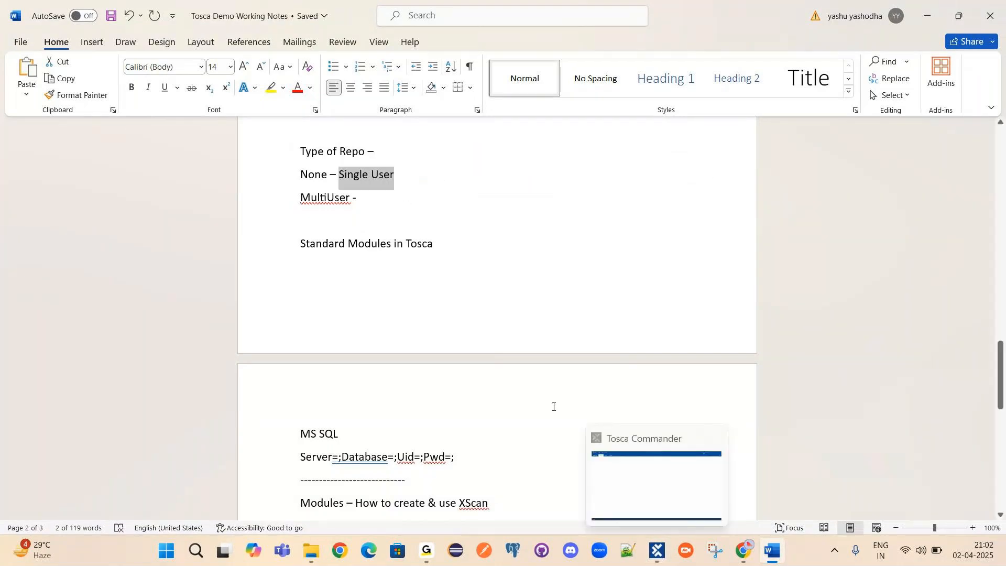
mouse_move(434, 547)
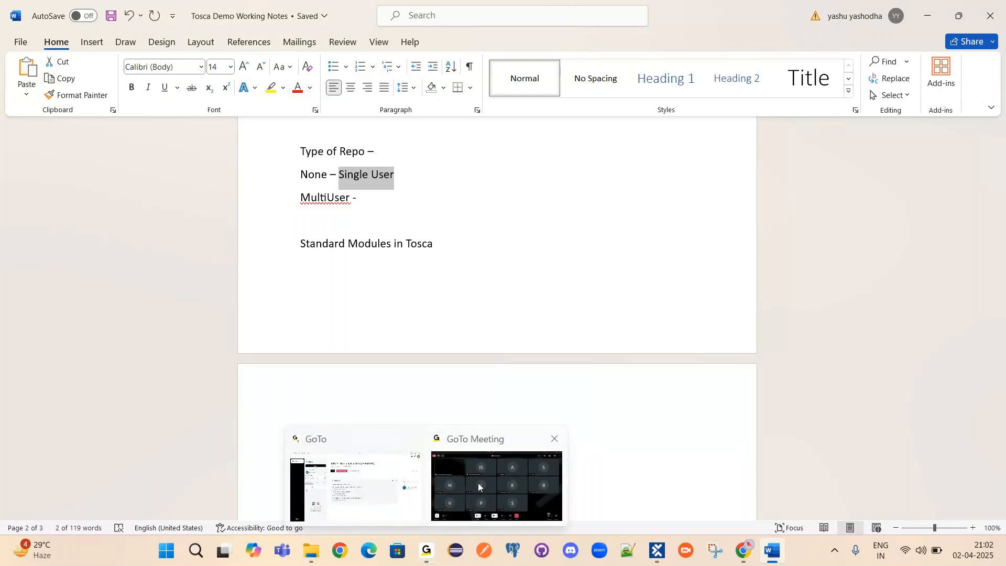
mouse_move(478, 483)
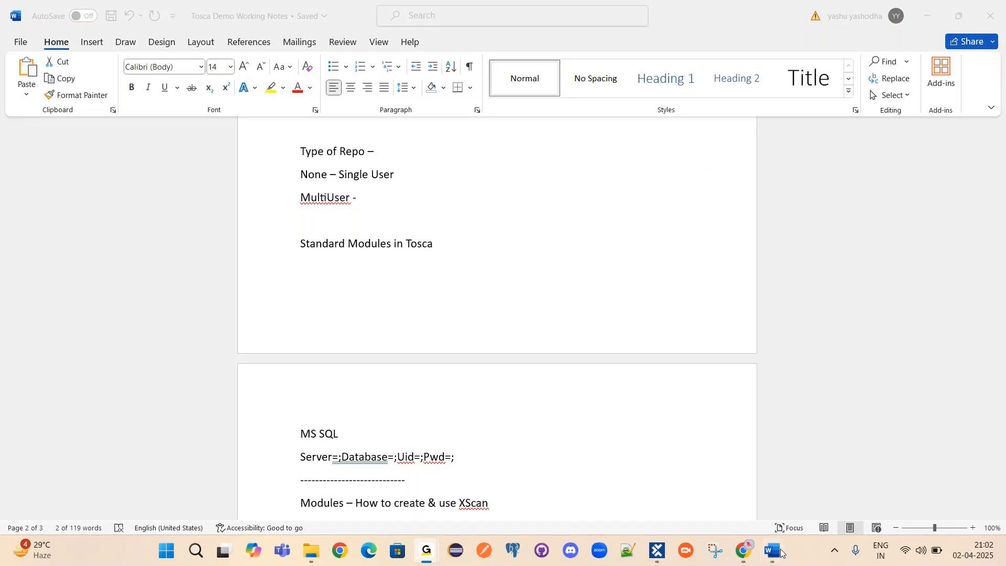
mouse_move(771, 559)
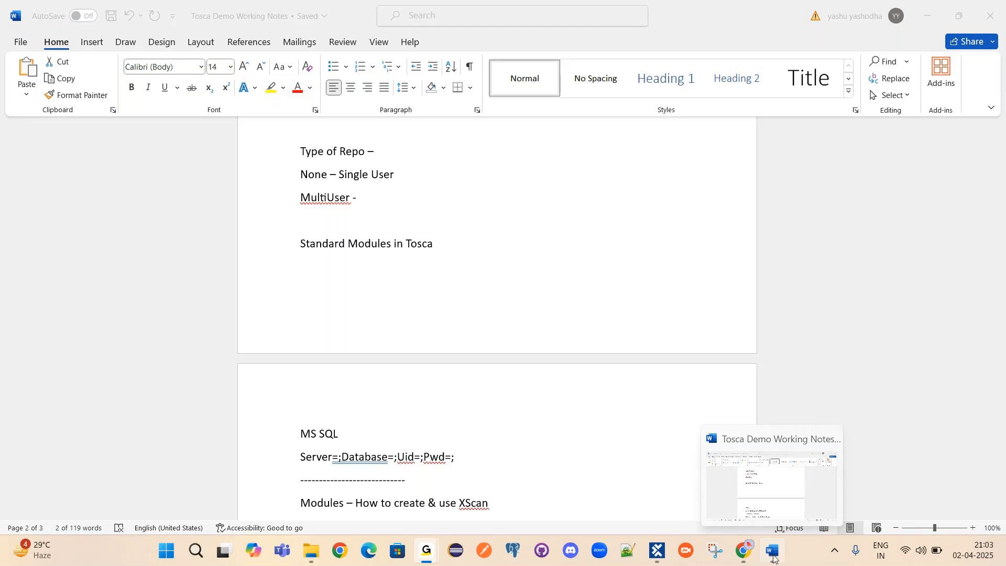
left_click(772, 559)
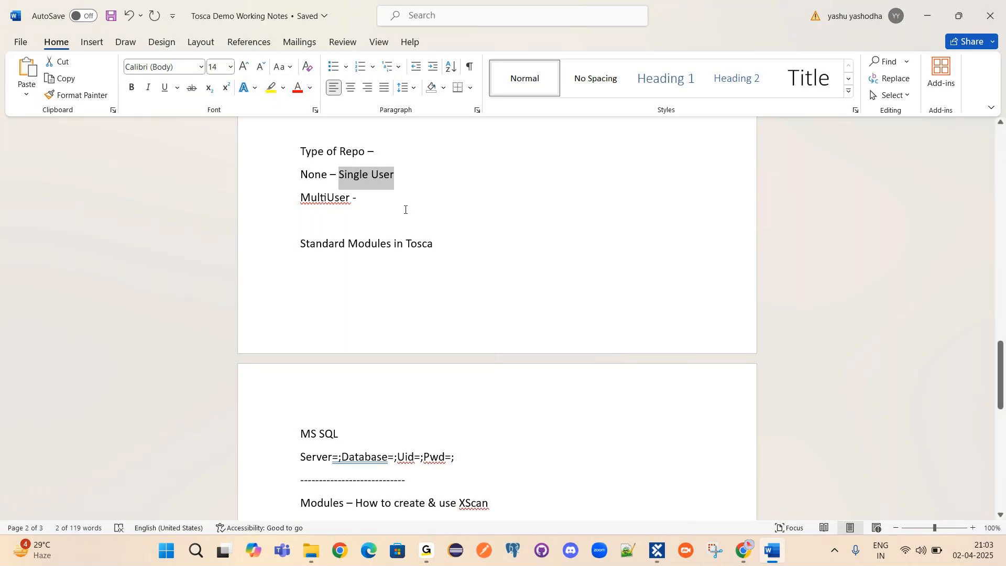
Re-select the None – Single User and MultiUser lines, then call up the Tosca Commander login preview.
left_click(385, 194)
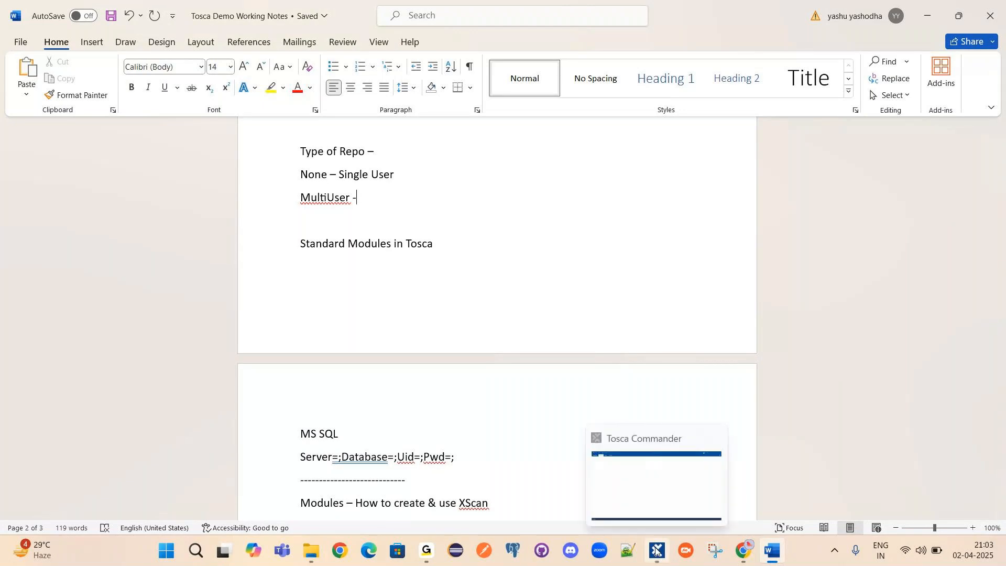
mouse_move(655, 468)
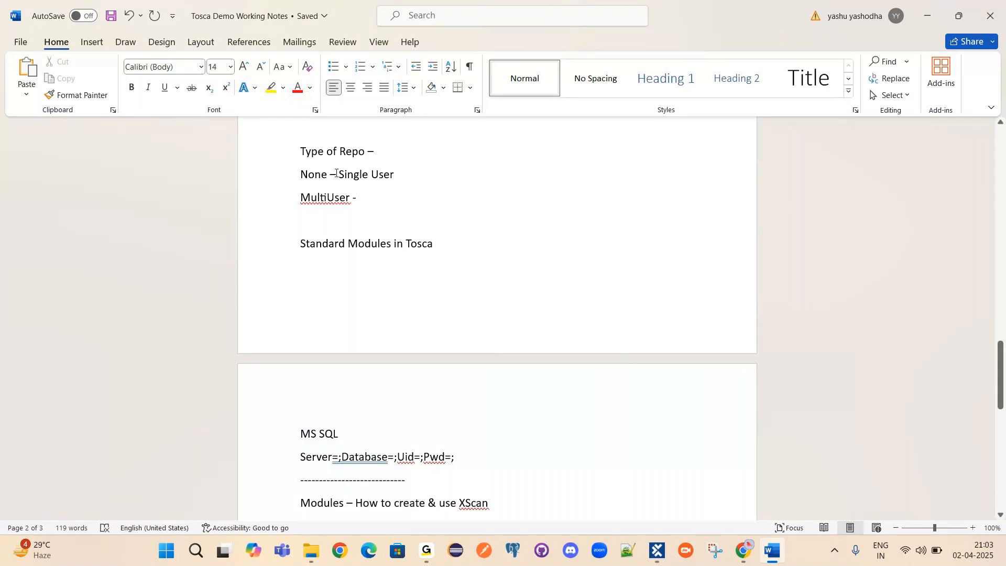
left_click_drag(339, 174, 402, 172)
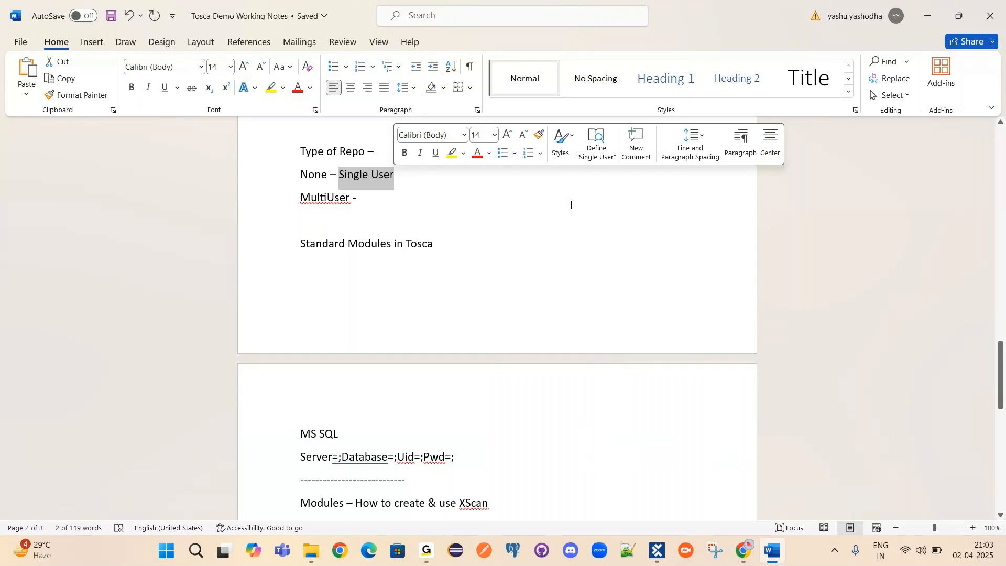
left_click(413, 175)
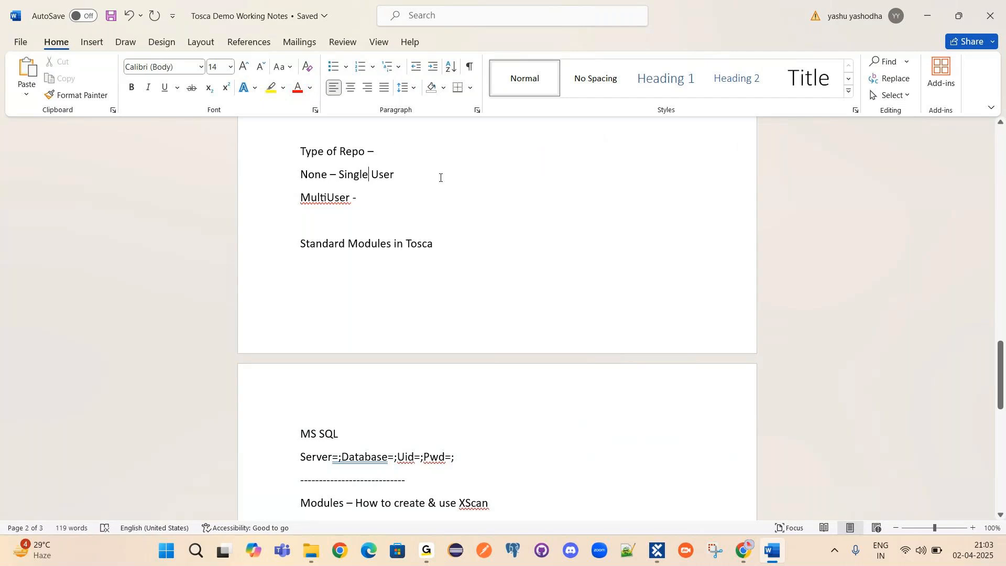
triple_click(384, 173)
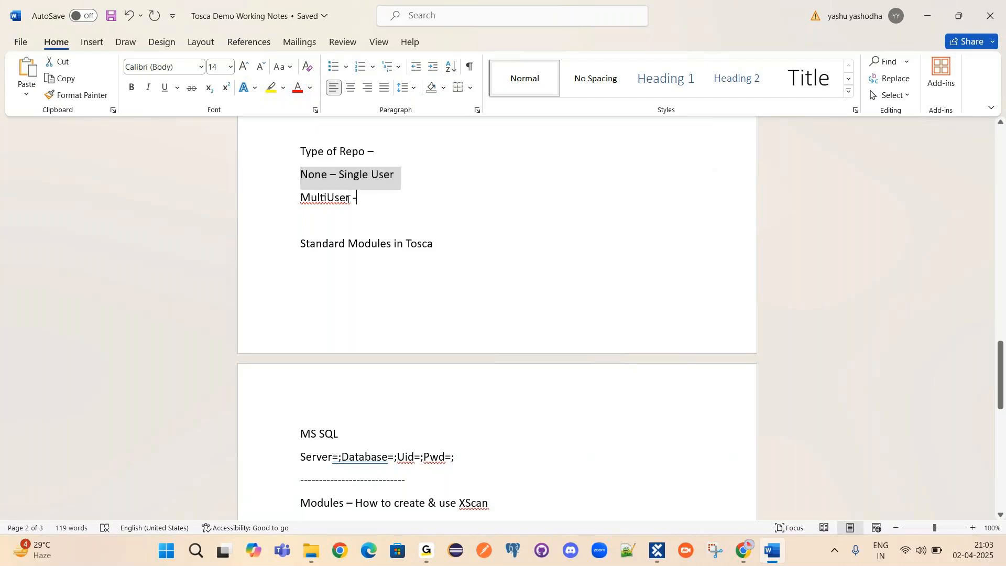
triple_click(312, 197)
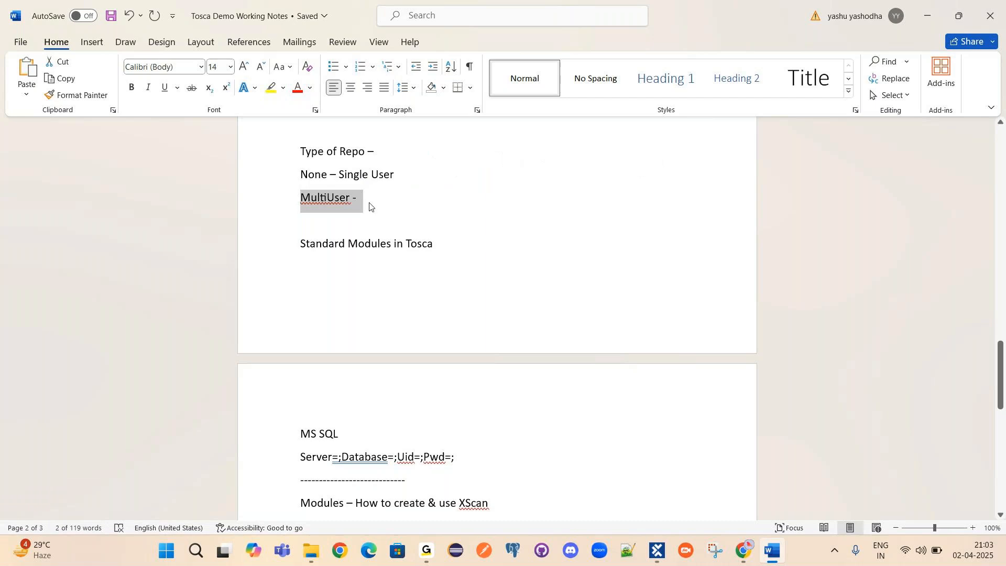
scroll(492, 389, "down", 2)
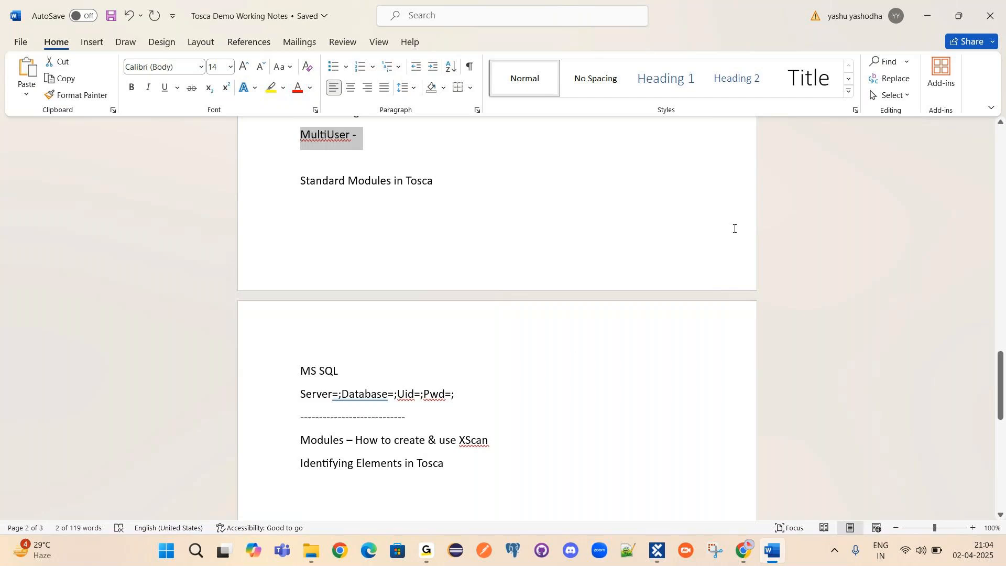
mouse_move(661, 549)
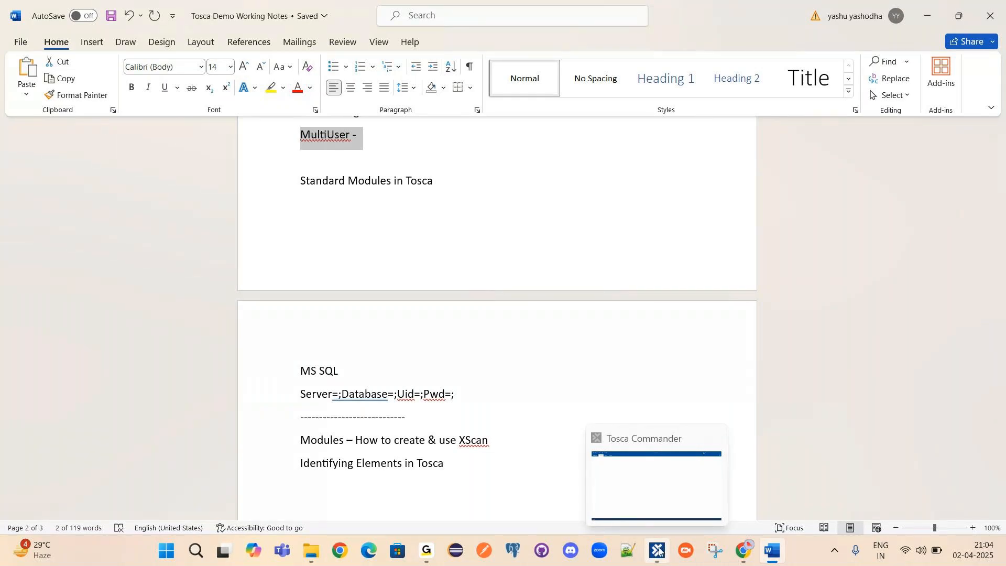
mouse_move(658, 508)
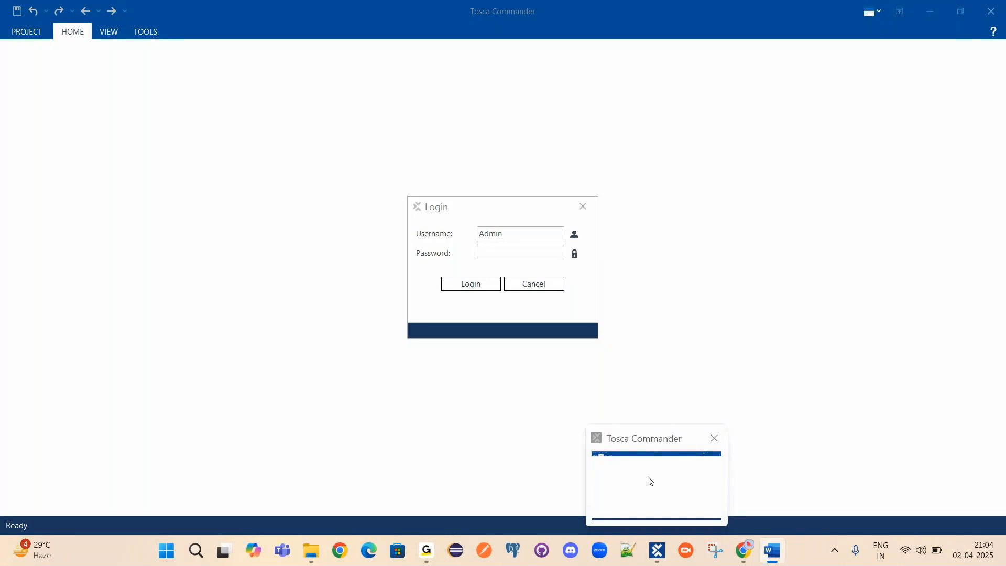
Bring the Tosca Commander login dialog forward, re-centre it, and select the pre-filled username.
left_click(649, 480)
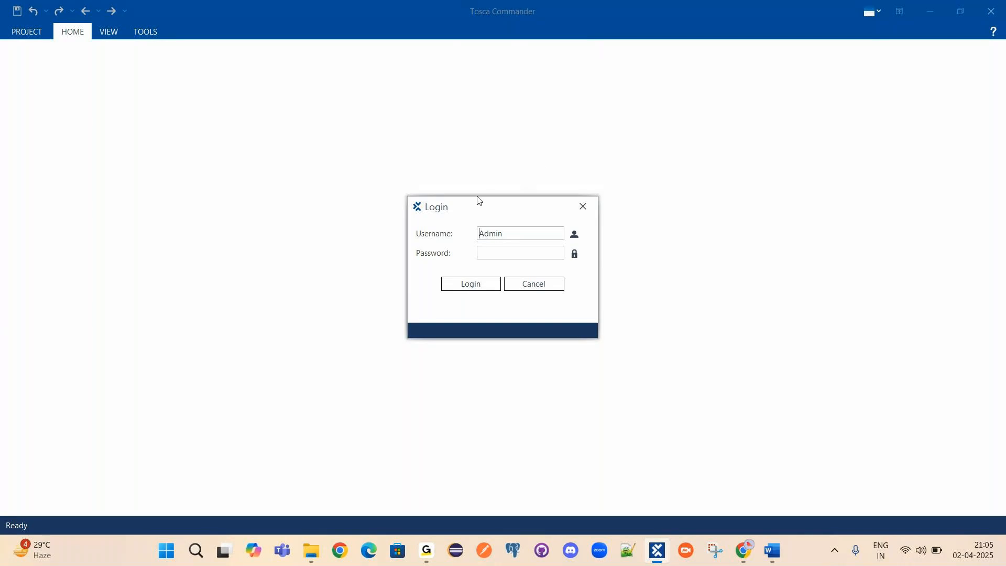
left_click(505, 233)
left_click_drag(429, 209, 422, 209)
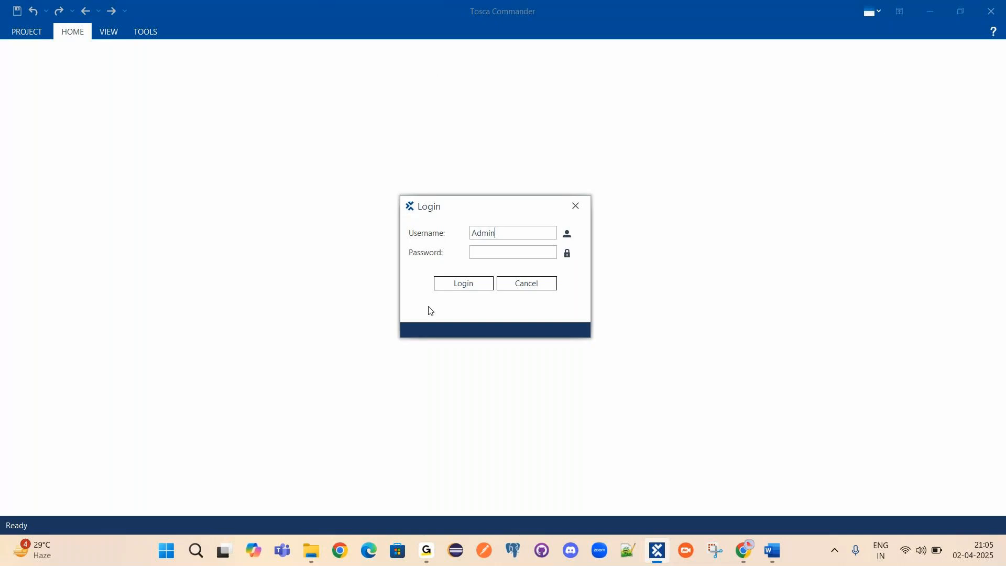
left_click_drag(435, 211, 469, 216)
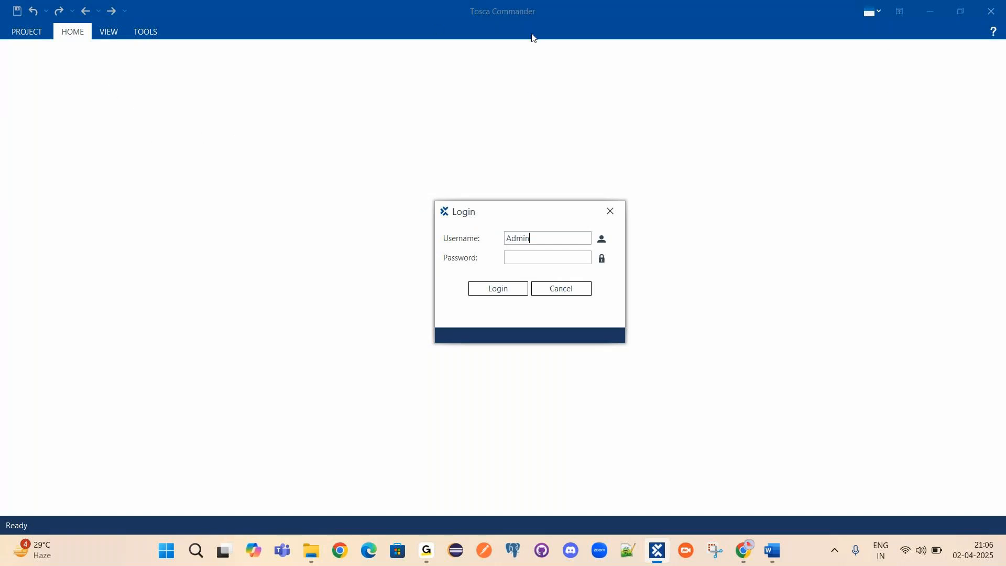
left_click_drag(499, 212, 508, 173)
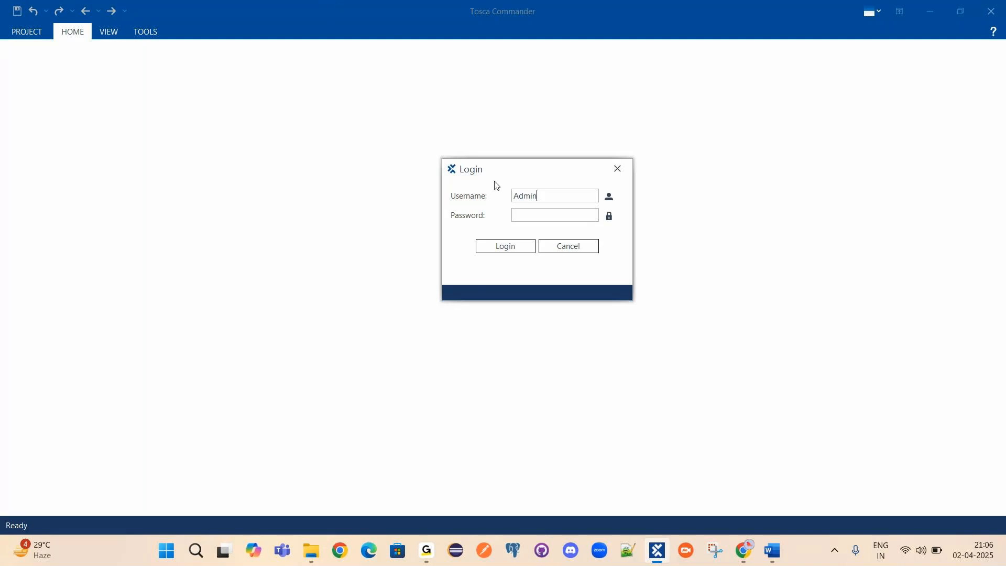
left_click_drag(494, 173, 492, 198)
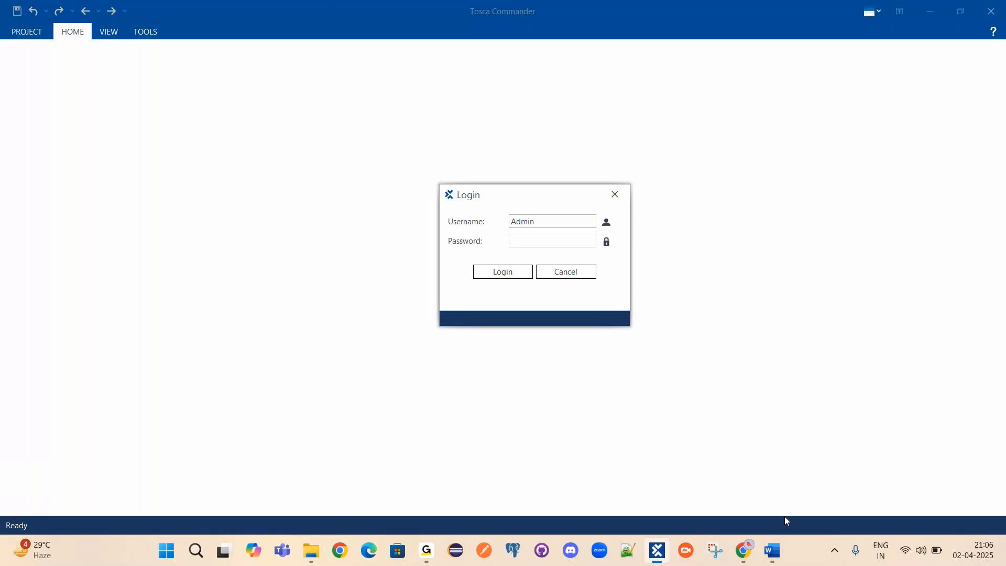
left_click_drag(514, 220, 562, 222)
left_click(516, 241)
Submit the login and open the ITS project's Modules folder showing Standard modules.
left_click(489, 271)
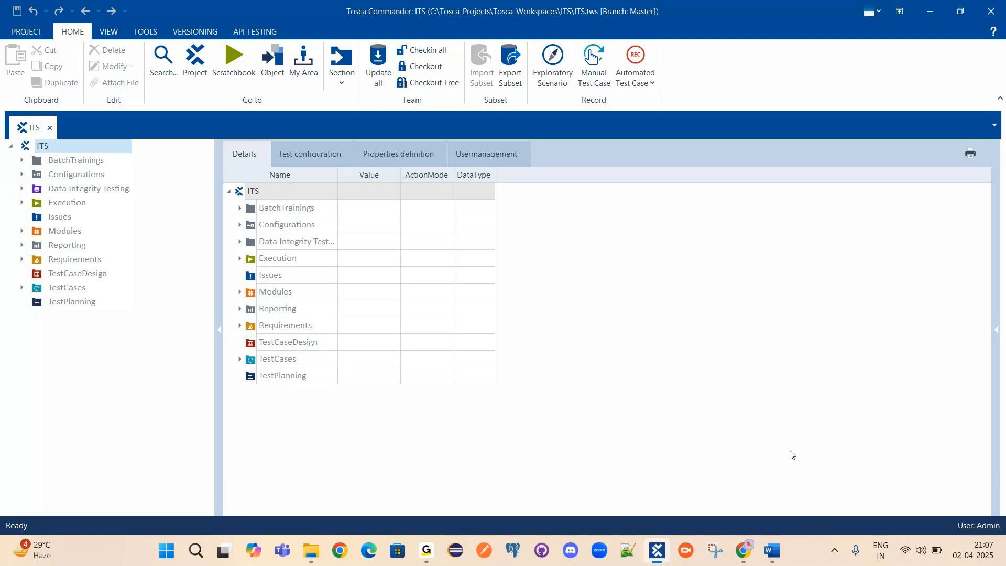
left_click(56, 231)
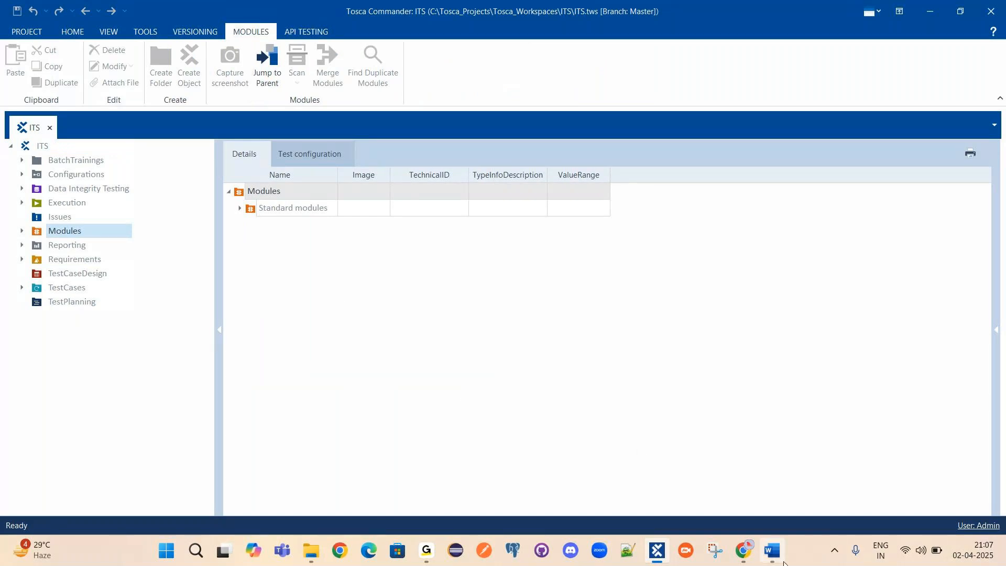
Scroll through the Word working notes, then return to the Tosca project workspace.
mouse_move(775, 556)
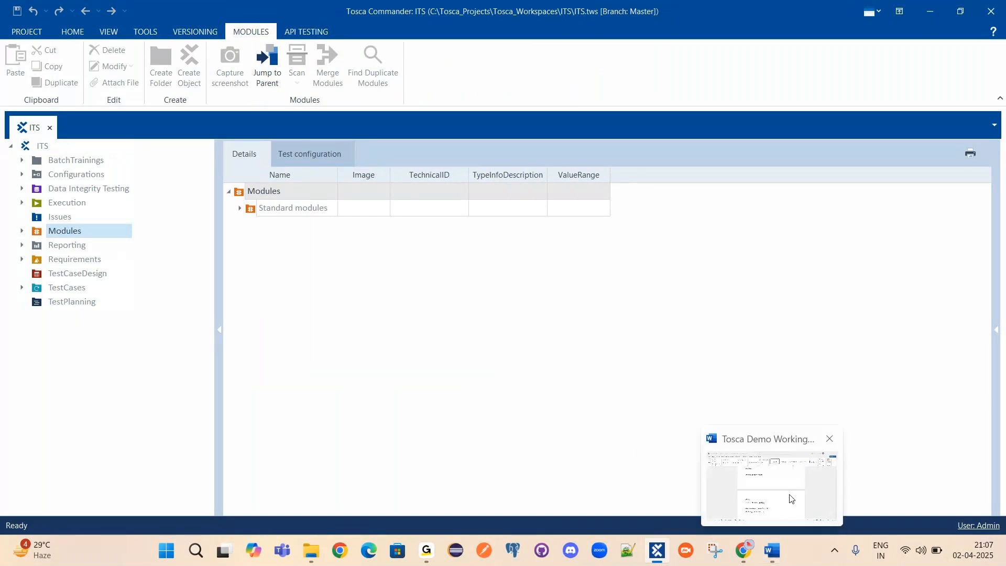
left_click(792, 498)
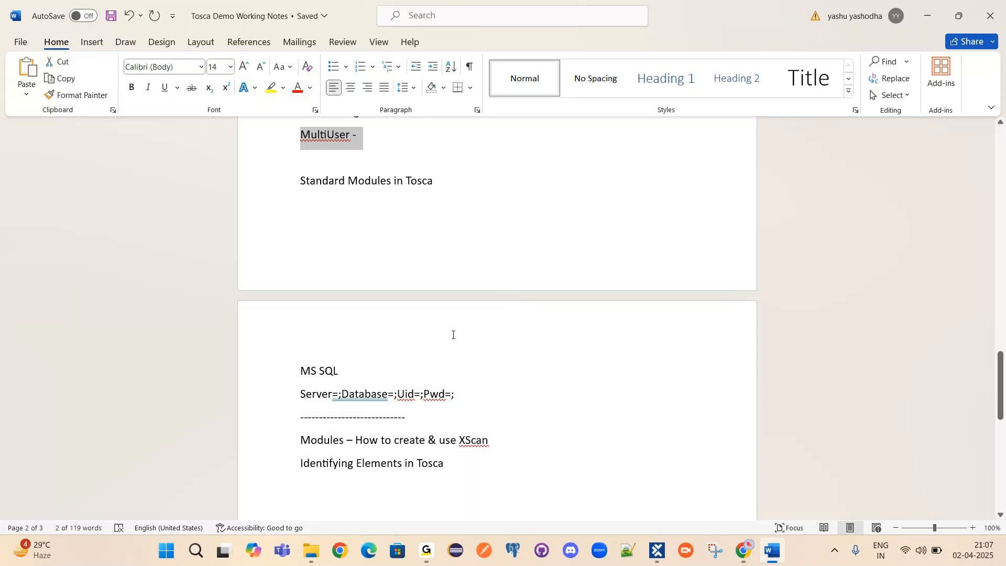
scroll(453, 335, "down", 1)
left_click(657, 551)
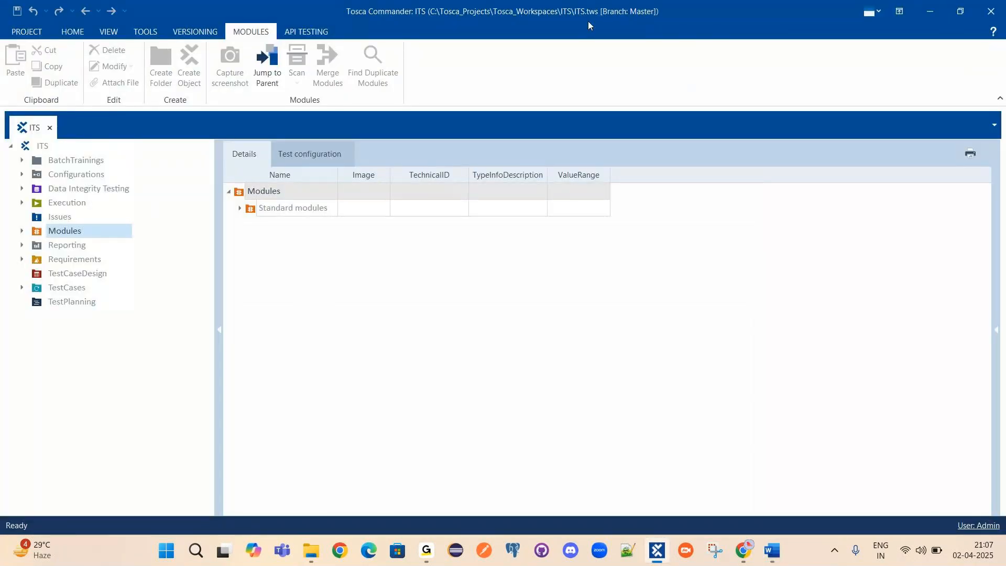
Check out the entire ITS project tree, confirming Yes, and return to the working notes.
left_click(42, 146)
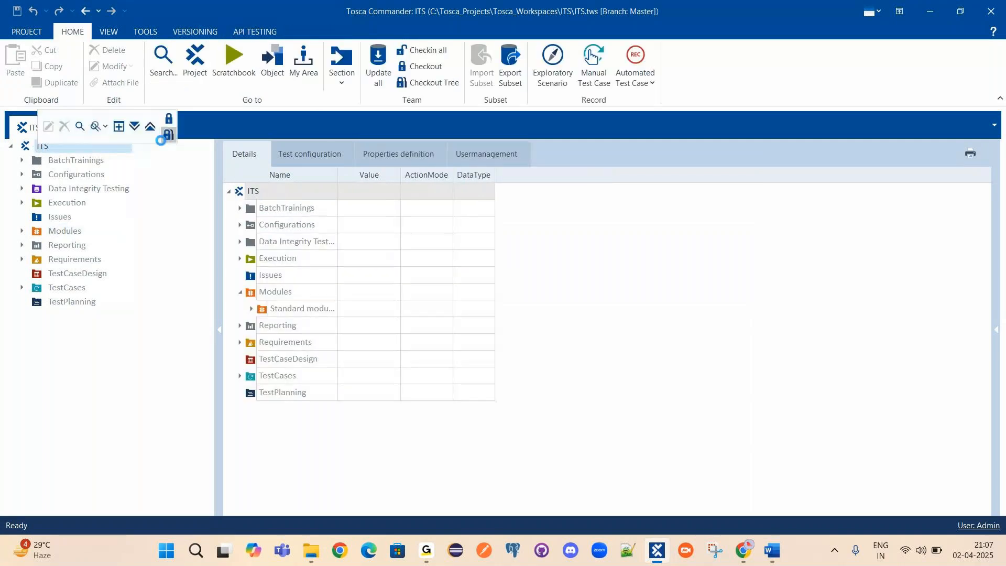
left_click(166, 135)
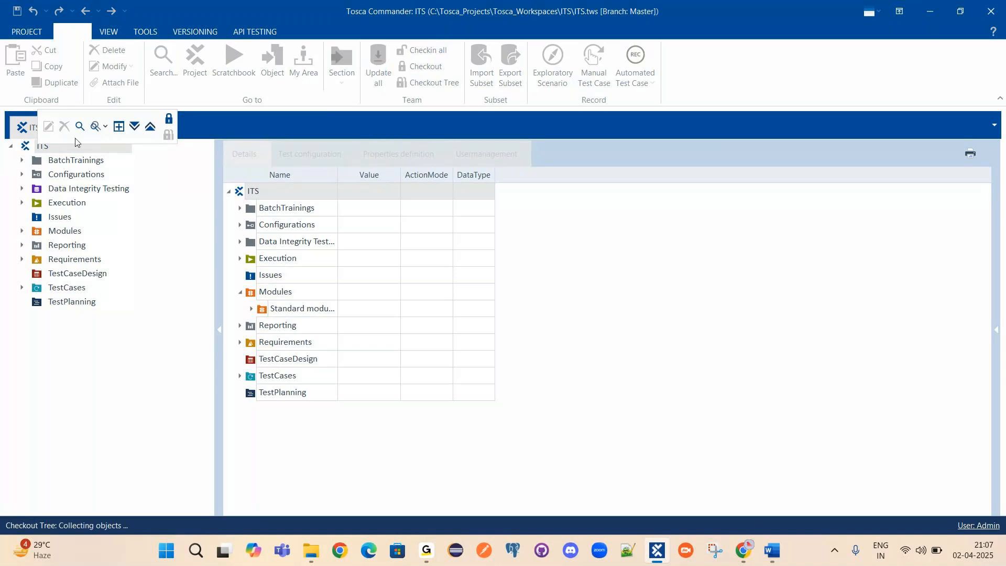
left_click(479, 380)
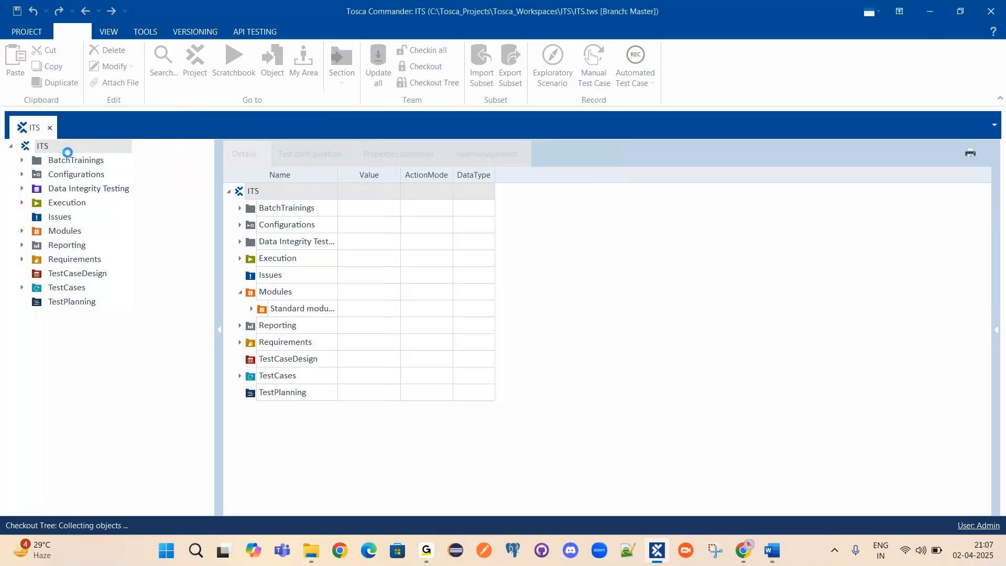
left_click(767, 552)
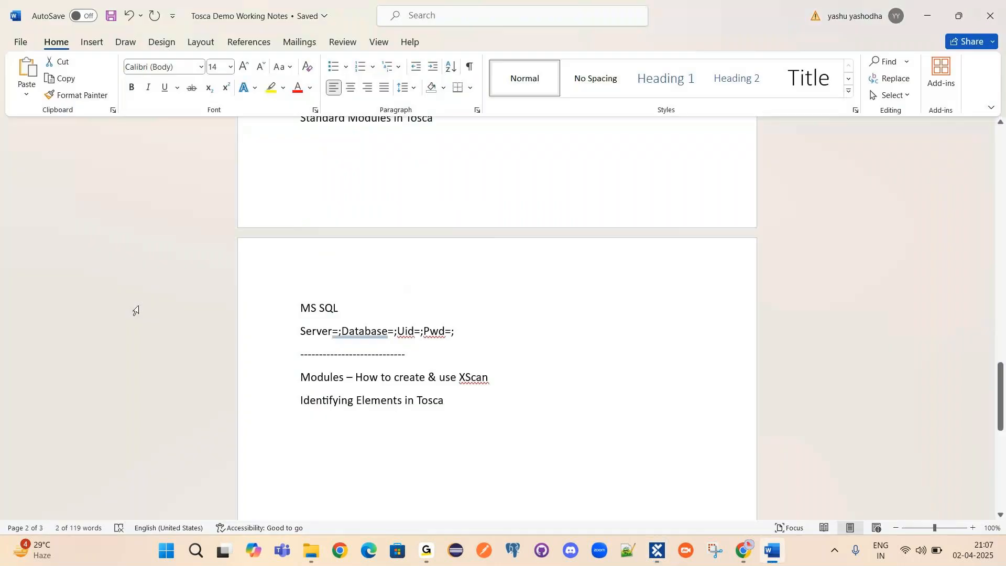
Review the Modules and Identifying Elements in Tosca lines, then minimize Word to reveal Tosca Commander.
double_click(304, 377)
triple_click(429, 407)
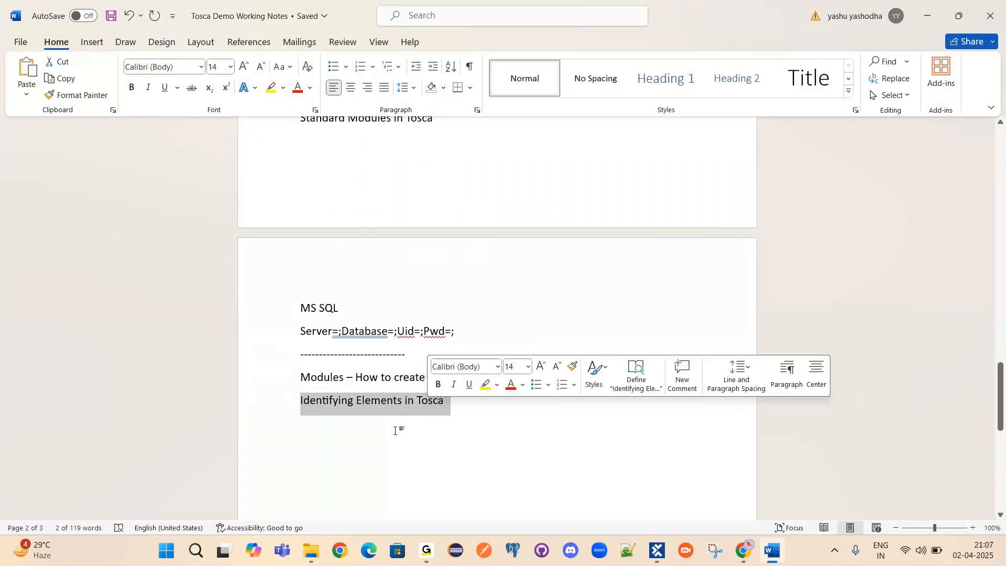
left_click(474, 414)
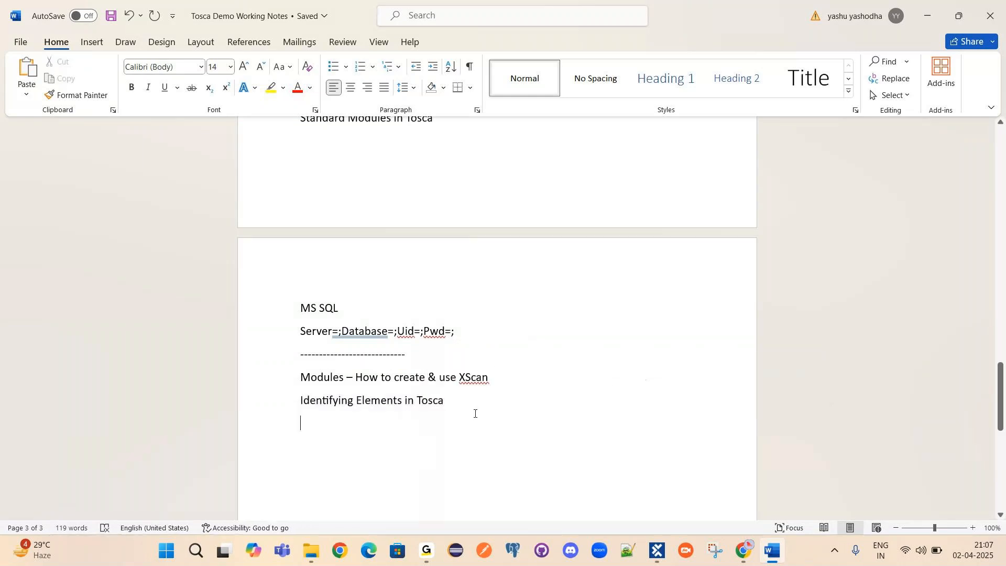
left_click_drag(472, 417, 324, 376)
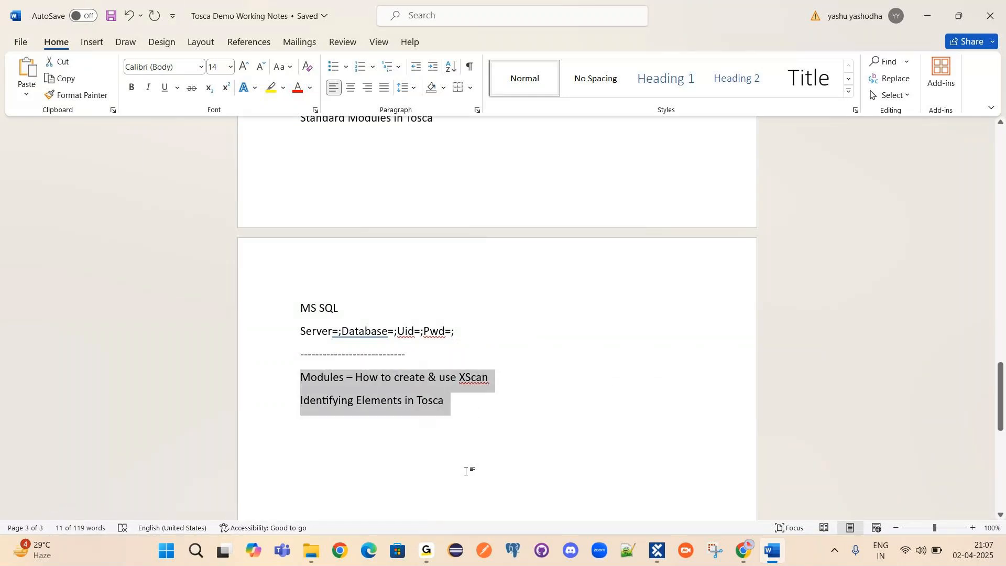
left_click(338, 401)
left_click_drag(306, 398, 467, 399)
left_click(467, 400)
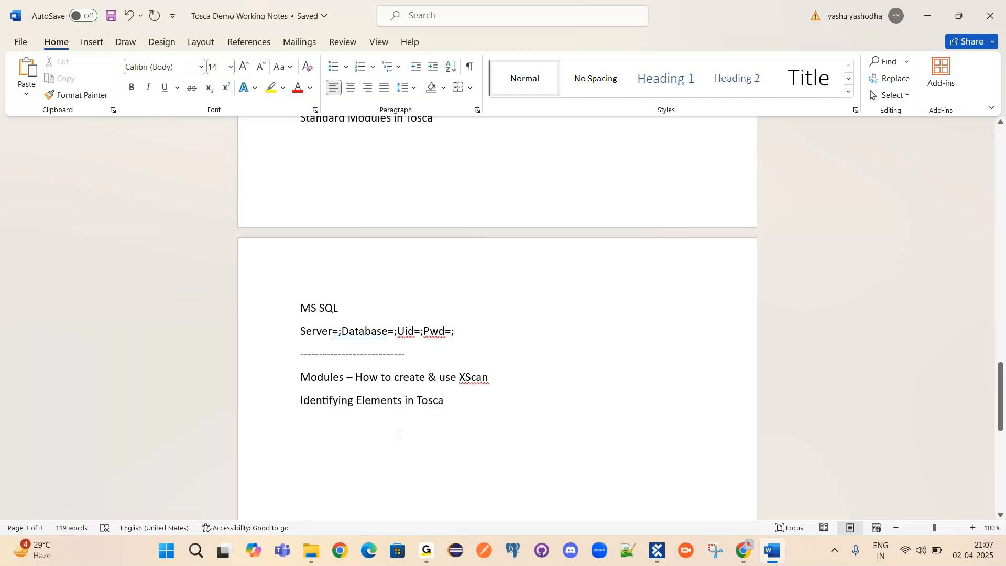
left_click(927, 12)
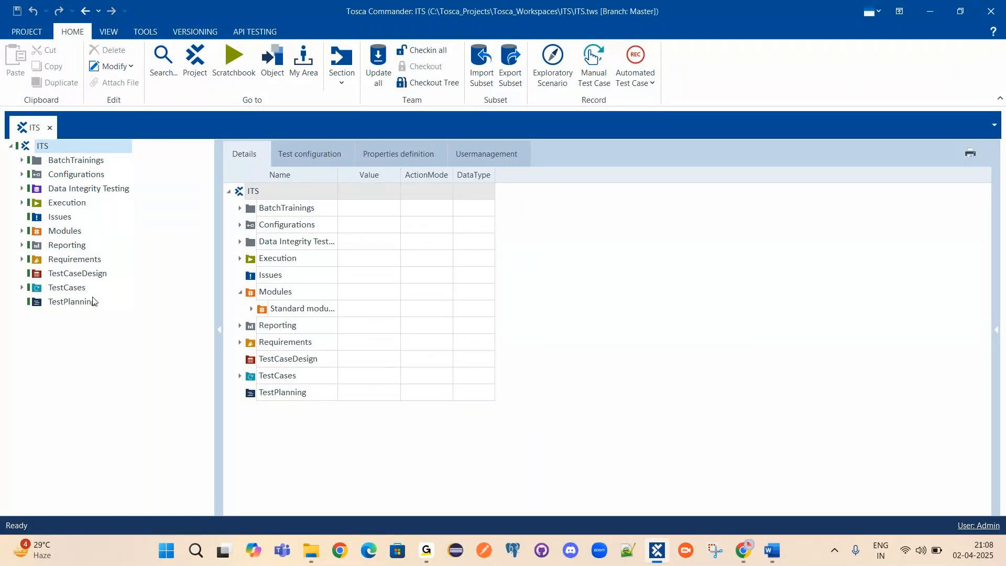
Expand BatchTrainings and open Batch_March2025_9PM in a new window docked as a tab.
left_click(65, 233)
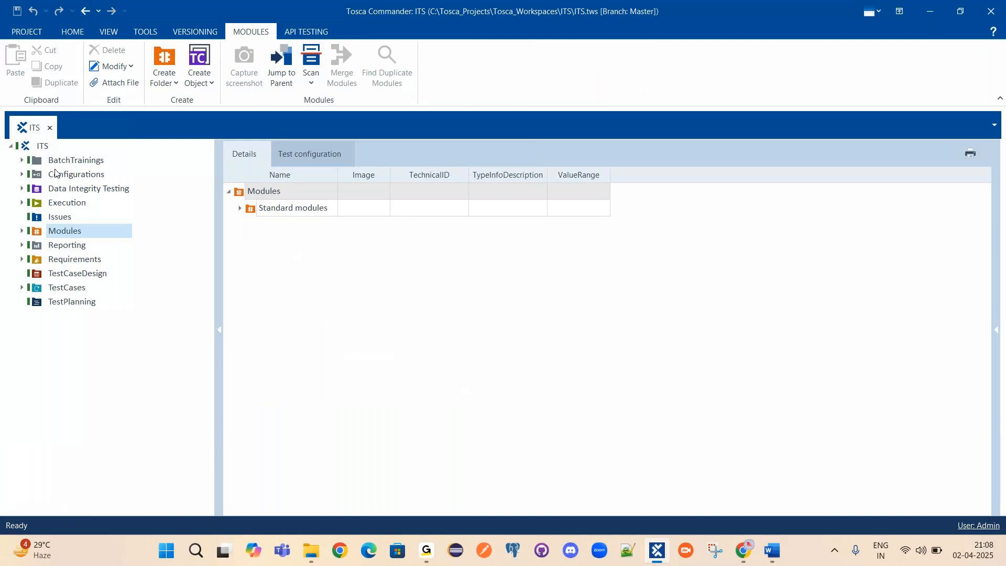
left_click(72, 288)
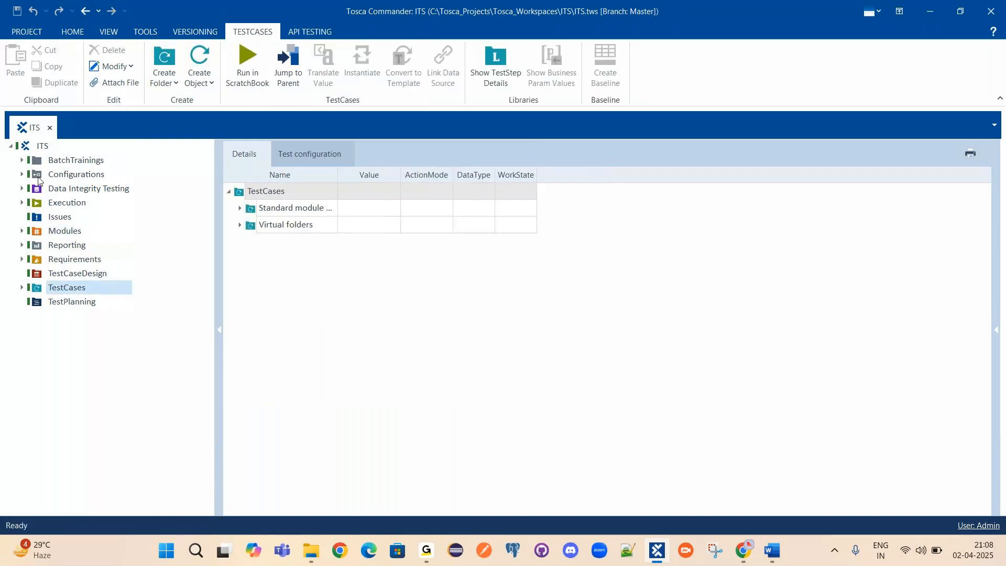
left_click(22, 160)
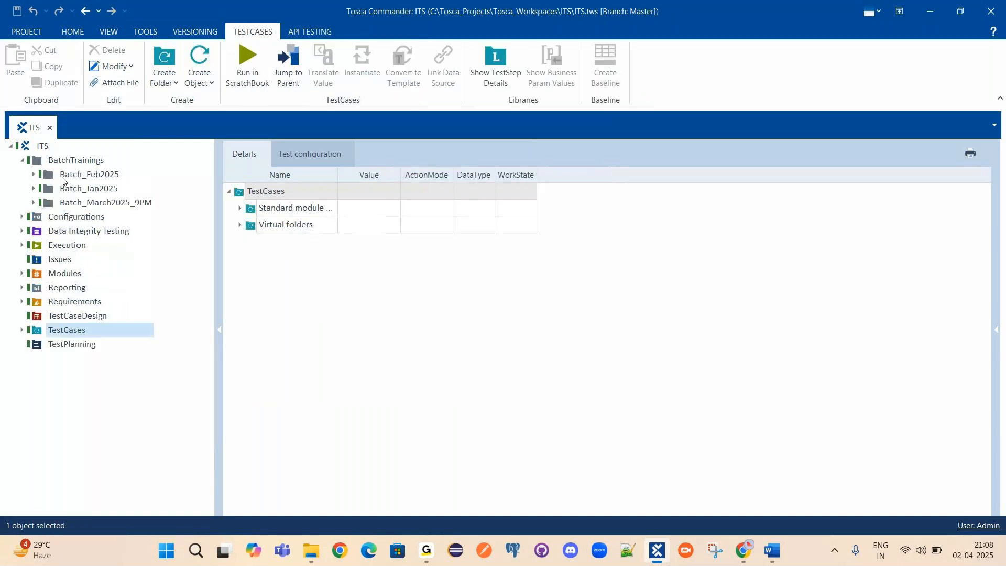
left_click(97, 203)
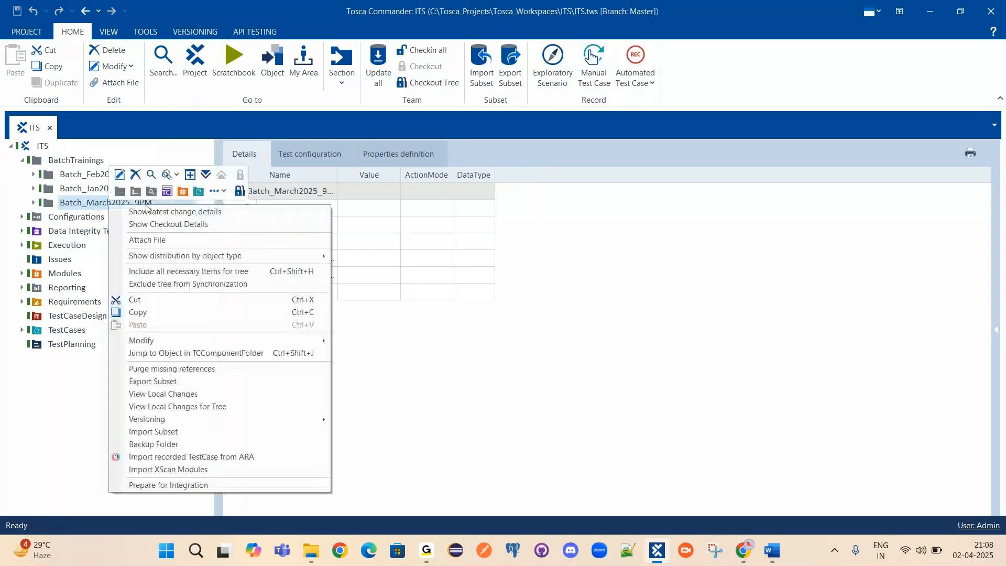
left_click(167, 175)
left_click_drag(86, 148, 173, 127)
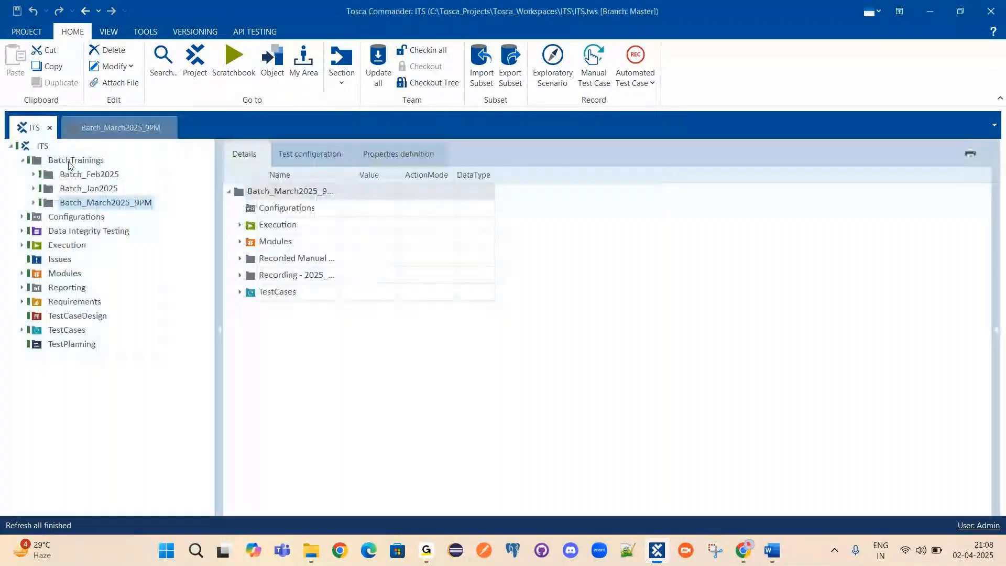
Return to the ITS tab and select its root to list the Feb, Jan and March 2025 batches.
double_click(71, 161)
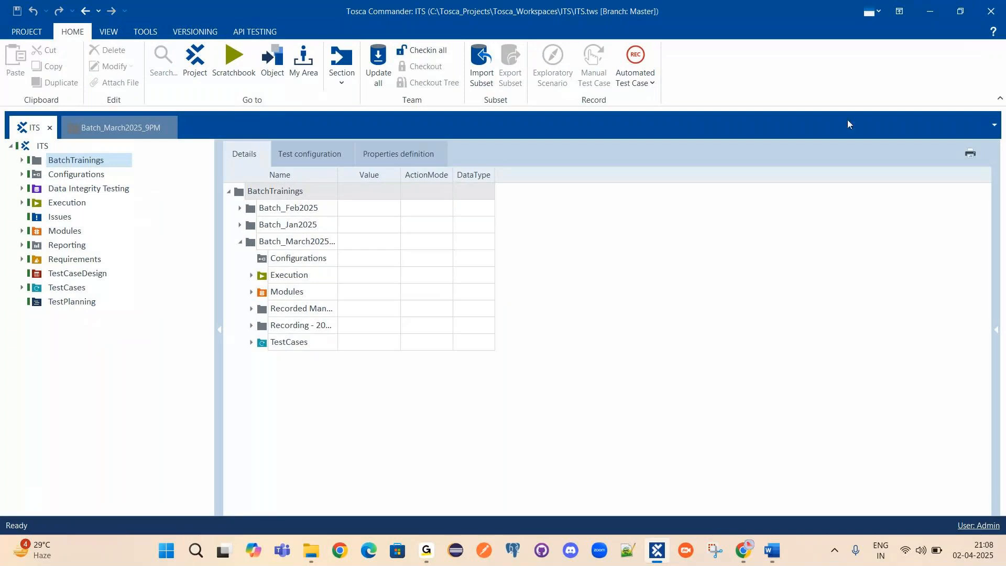
left_click(27, 147)
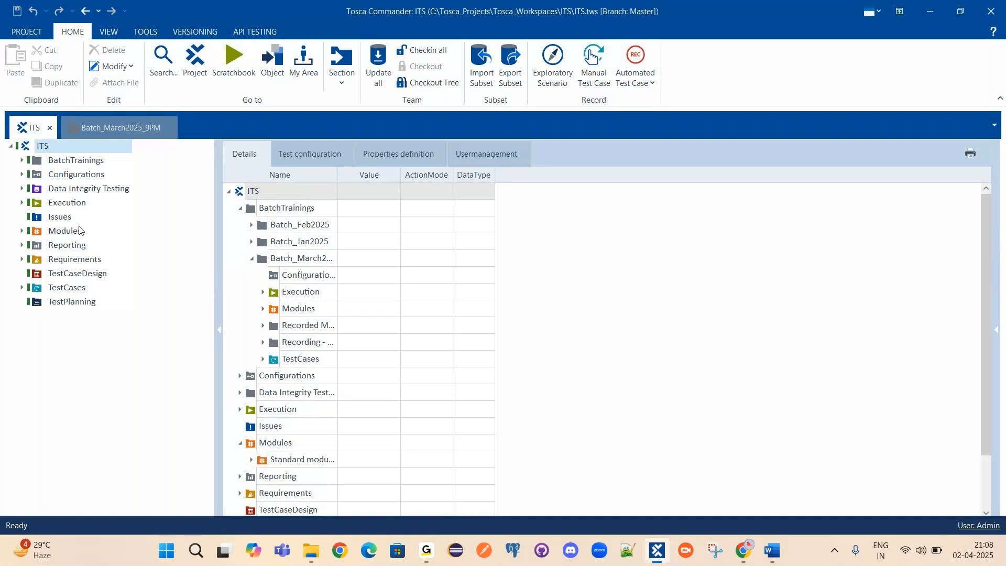
right_click(43, 149)
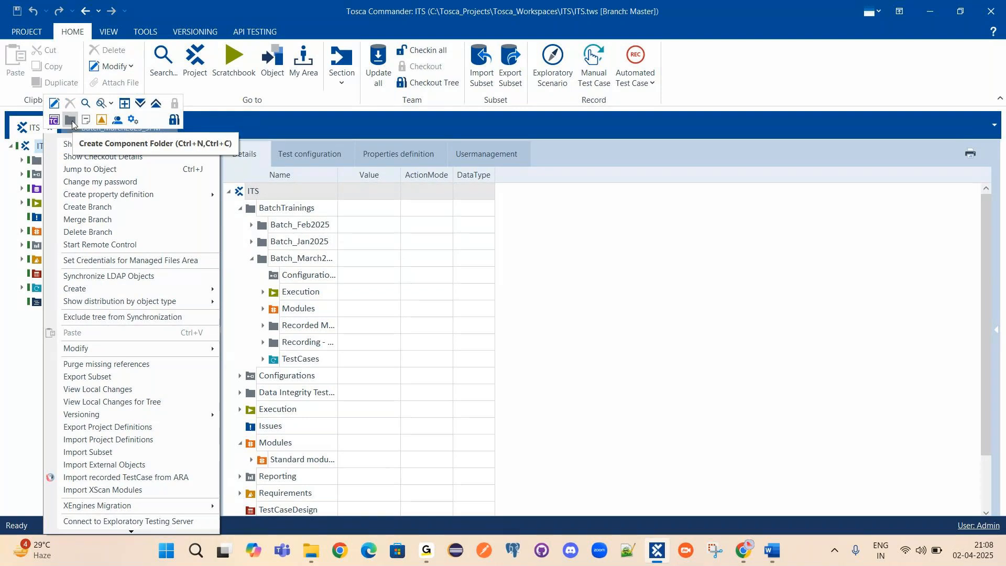
left_click(36, 160)
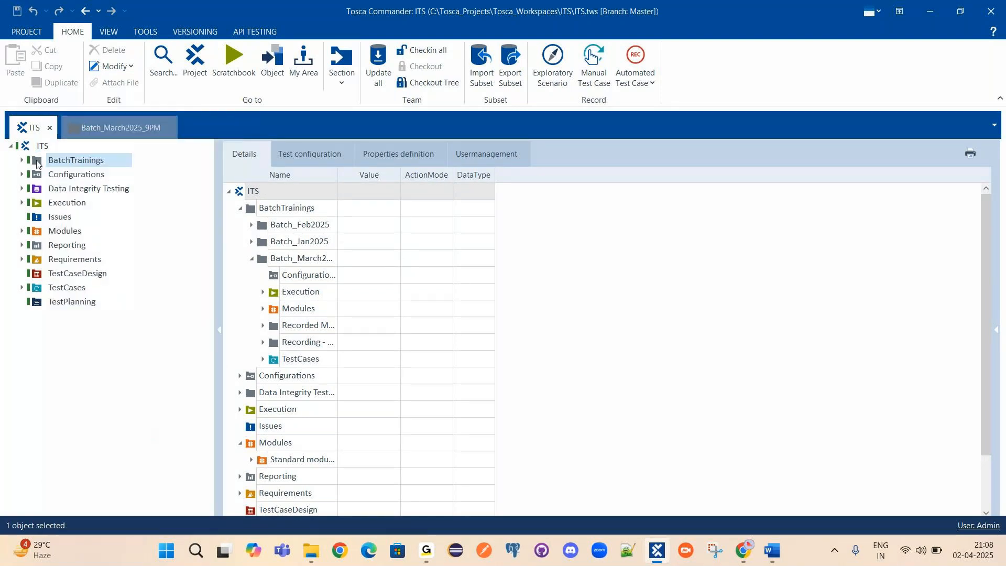
left_click(108, 132)
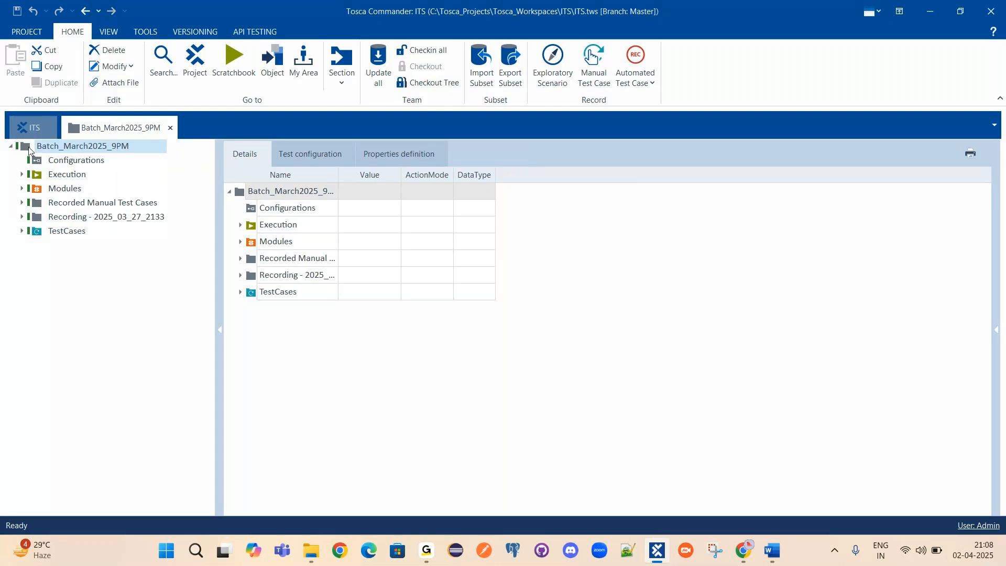
left_click(32, 128)
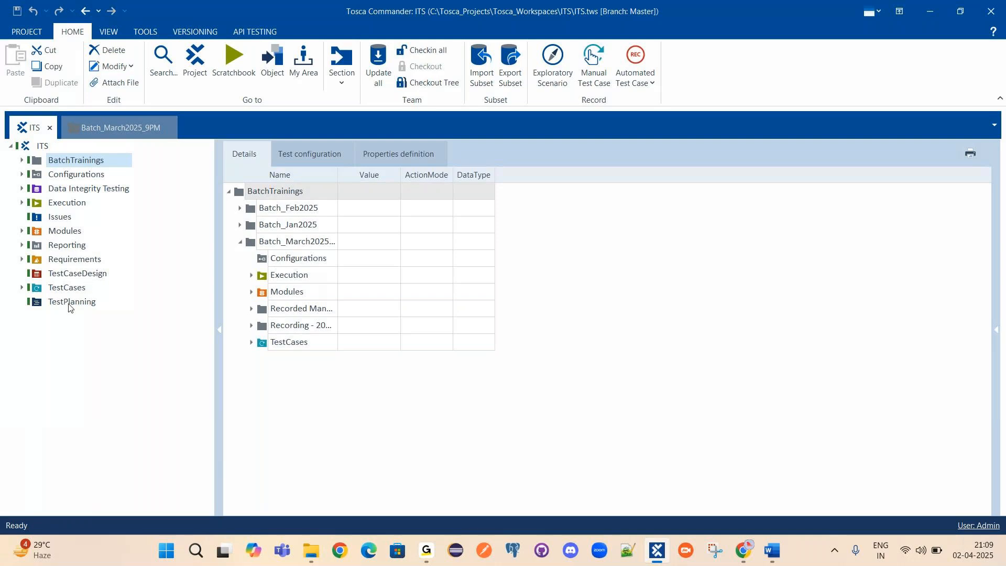
left_click(28, 147)
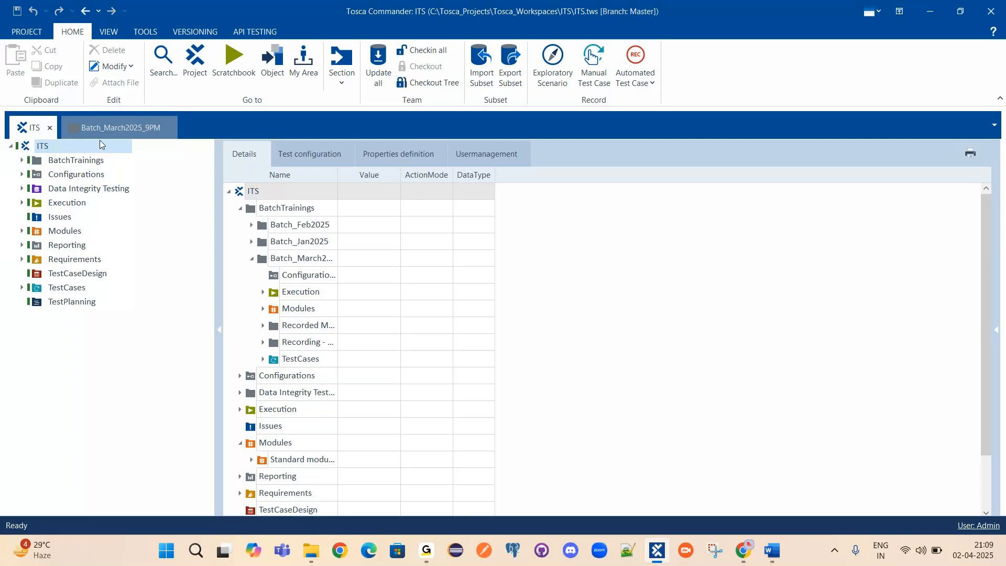
Create a component folder named Sandbox under the ITS root.
right_click(48, 146)
left_click(75, 120)
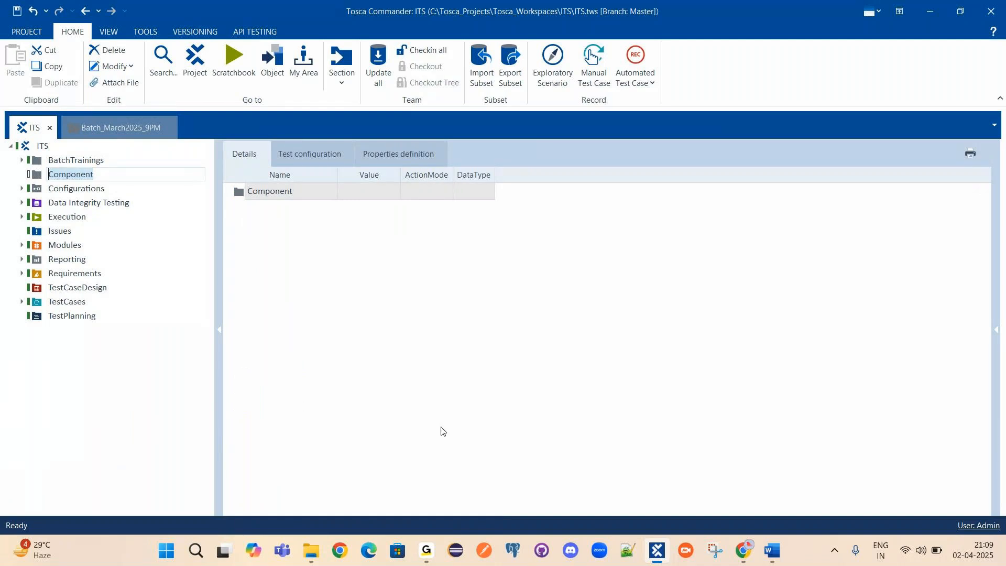
type("Sandbox")
key("Return")
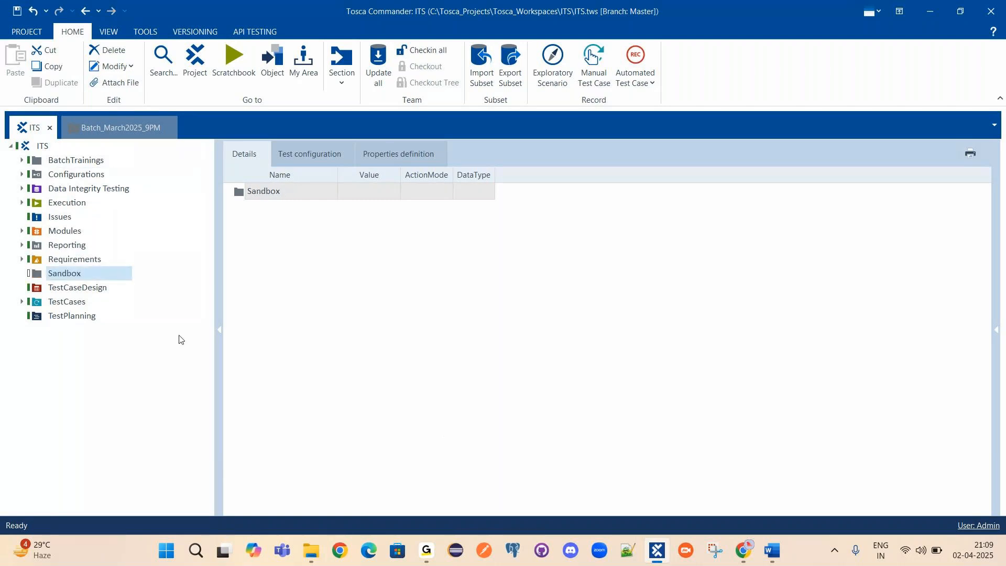
Add a folder named User1 inside Sandbox.
right_click(78, 273)
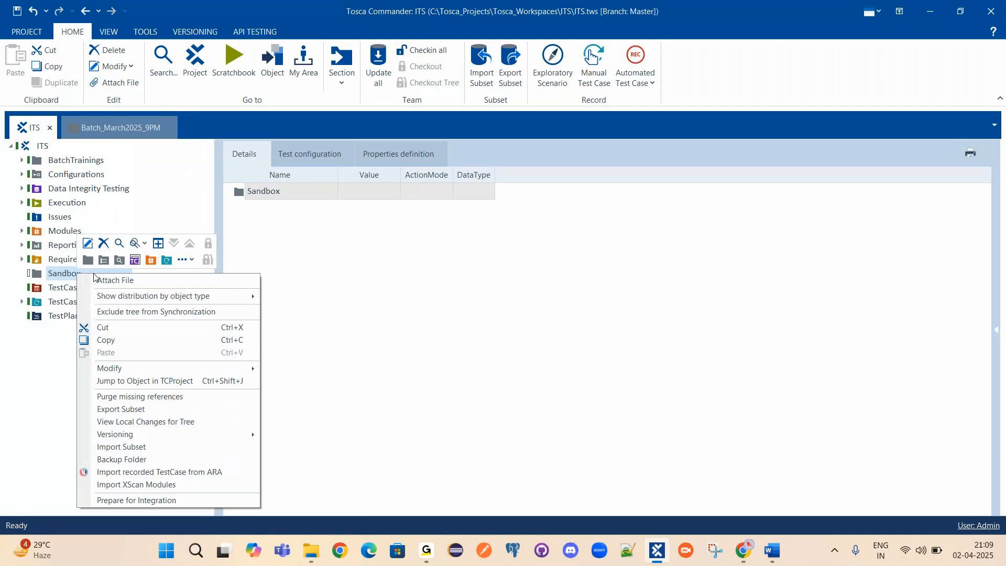
left_click(88, 260)
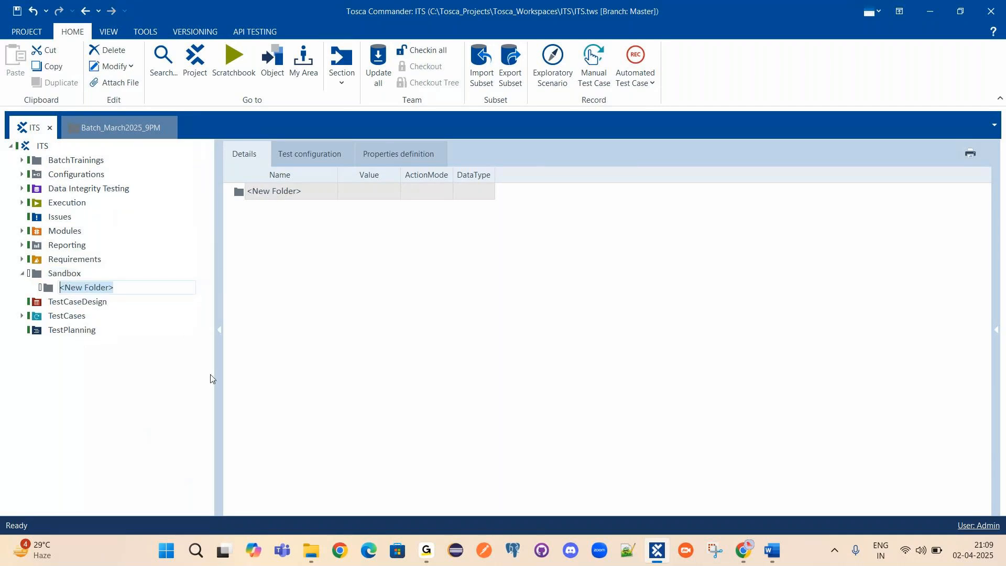
type("User")
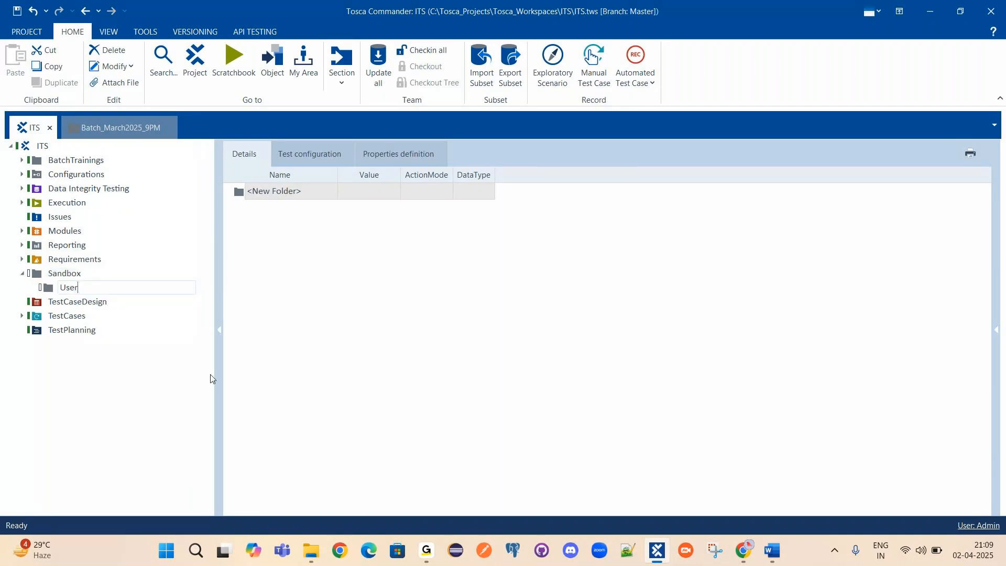
type("1")
key("Return")
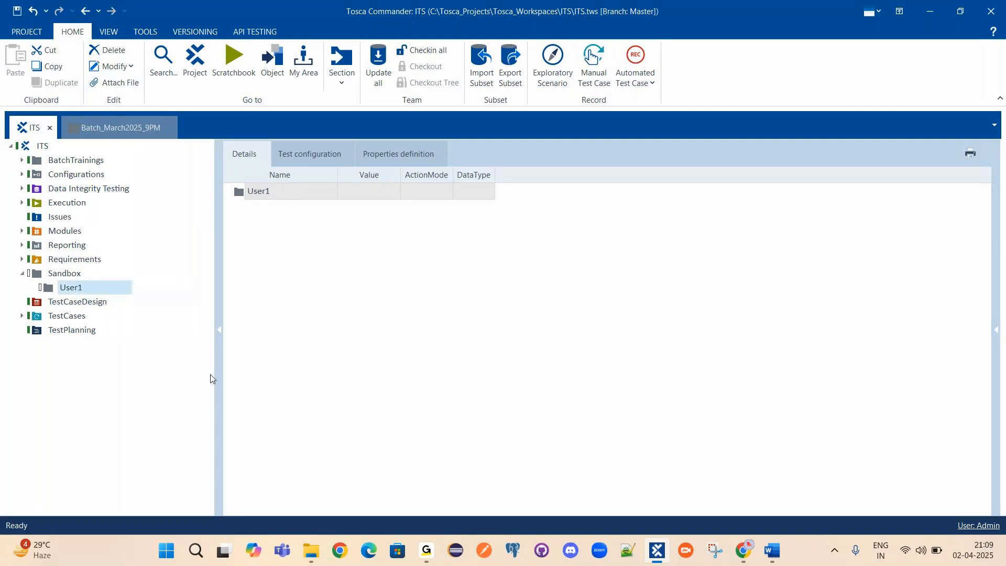
Add a second folder named User2 under Sandbox and show User1's details.
right_click(70, 292)
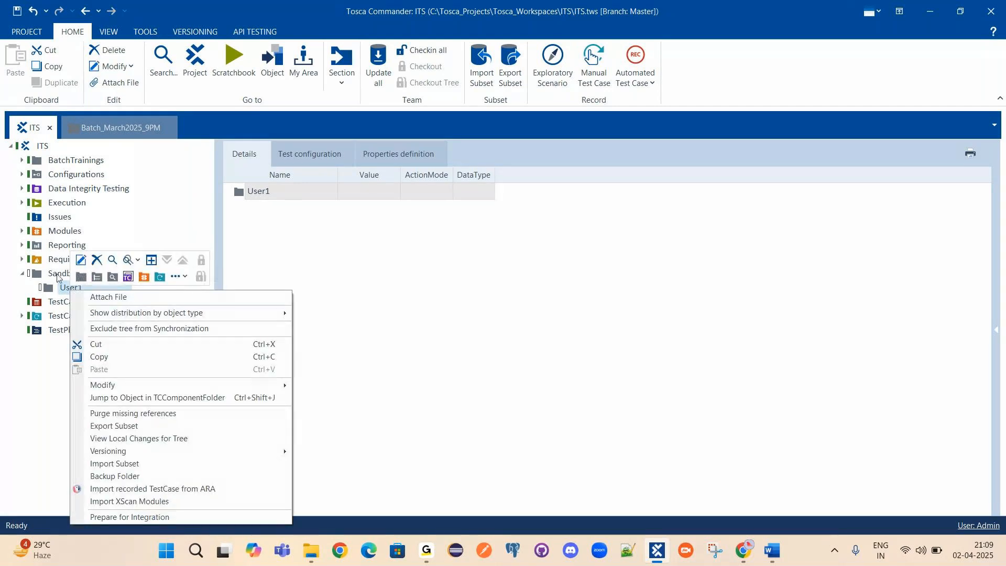
left_click(60, 274)
right_click(59, 274)
left_click(82, 265)
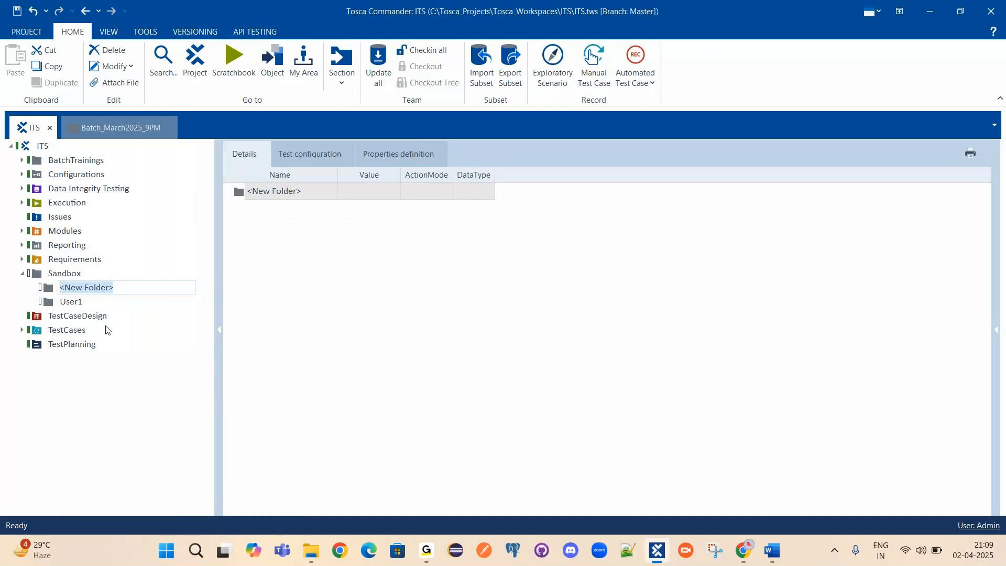
type("User2")
key("Return")
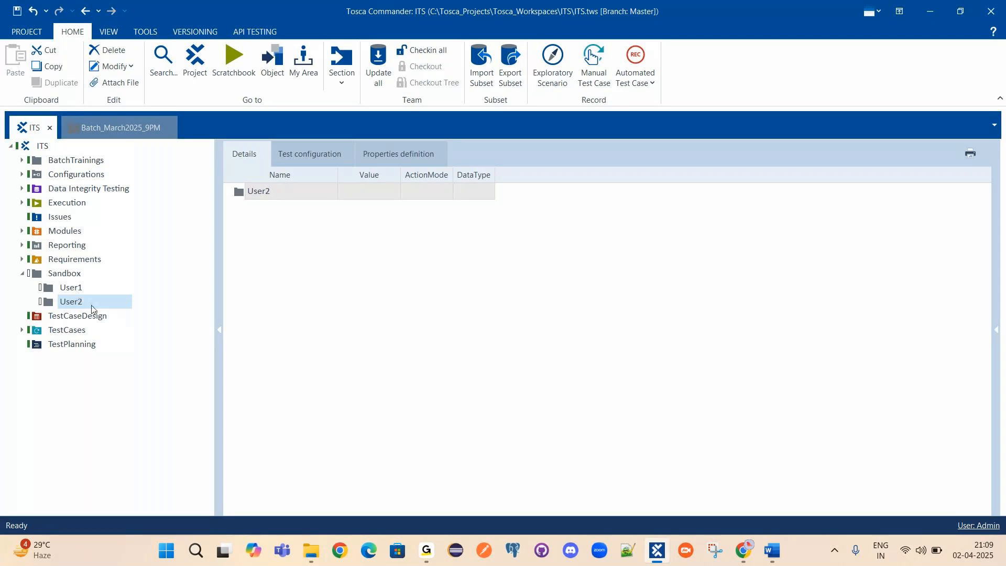
left_click(69, 288)
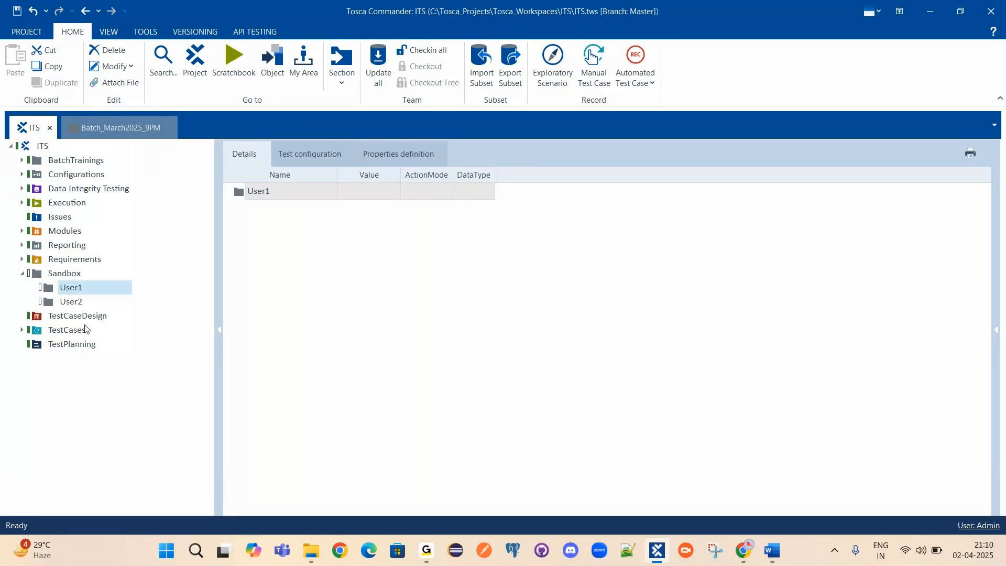
Select the User1 folder in the Sandbox details list.
left_click(250, 194)
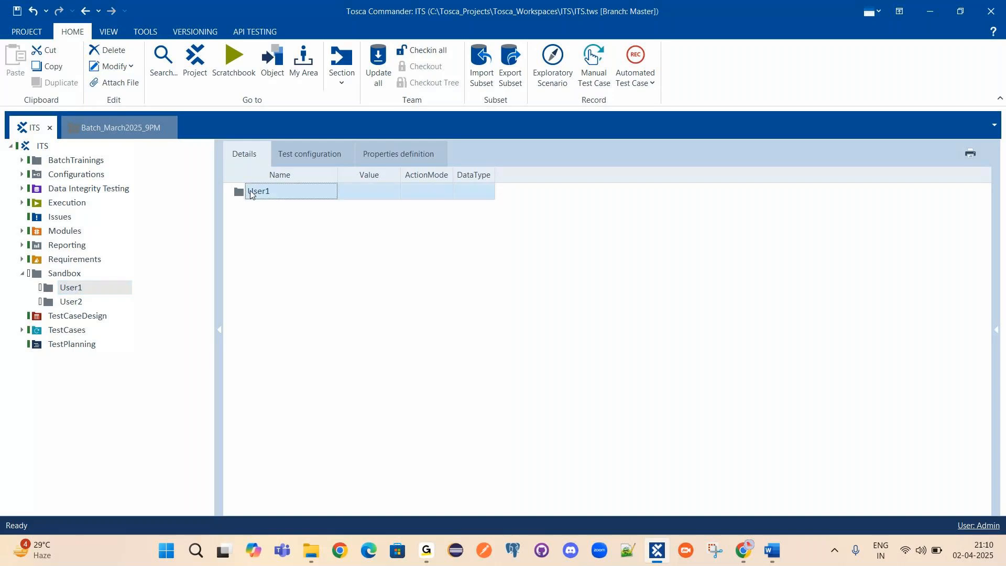
Create a TestCases folder inside User1, keeping the default name.
right_click(250, 193)
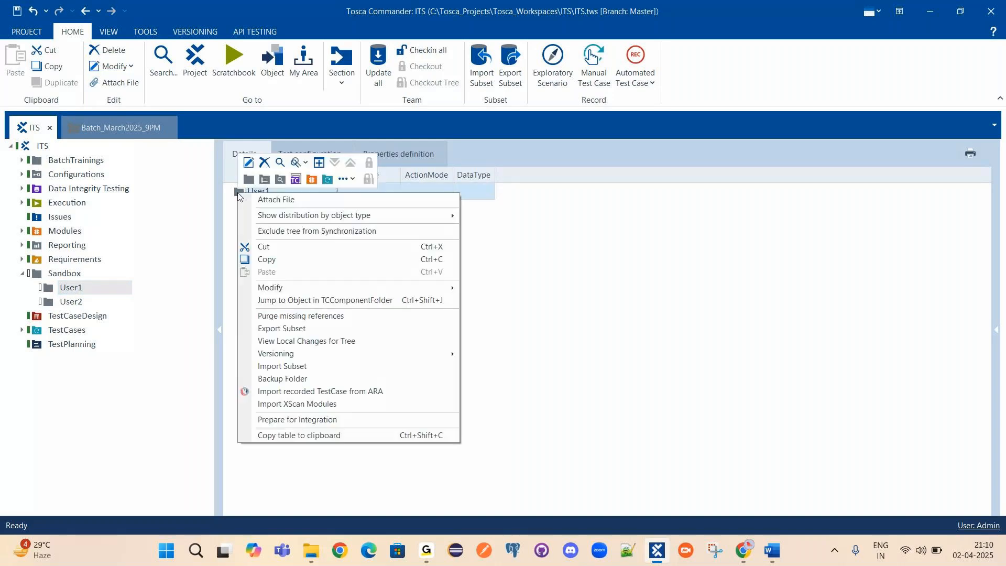
left_click(332, 177)
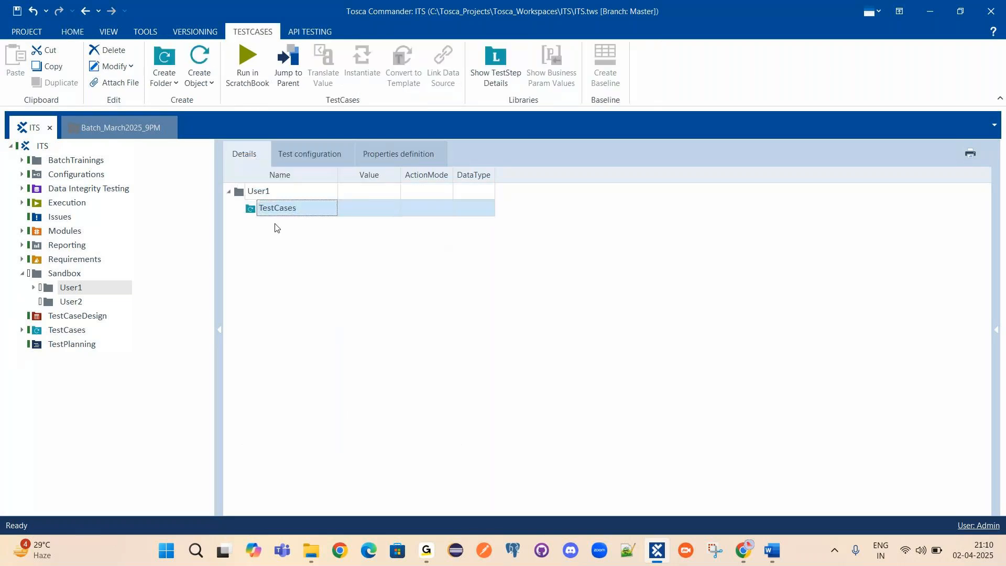
left_click(273, 210)
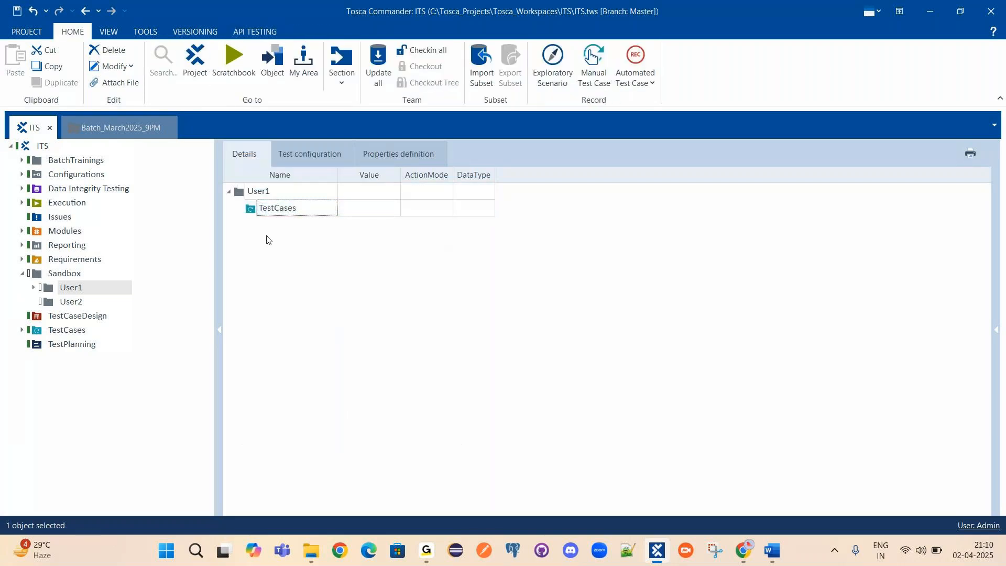
left_click(250, 210)
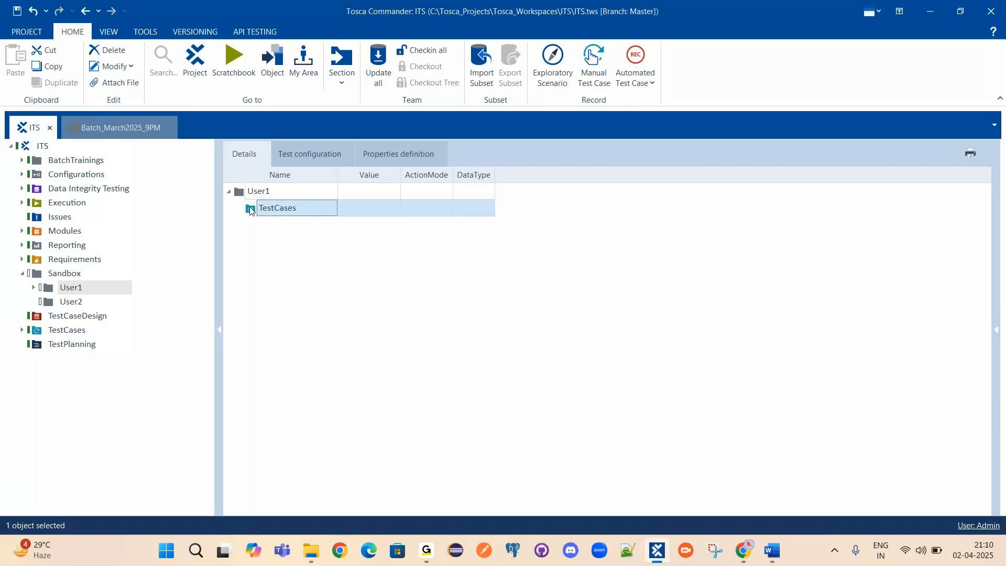
Add a test case named Tc1 to the new TestCases folder.
right_click(284, 211)
left_click(327, 198)
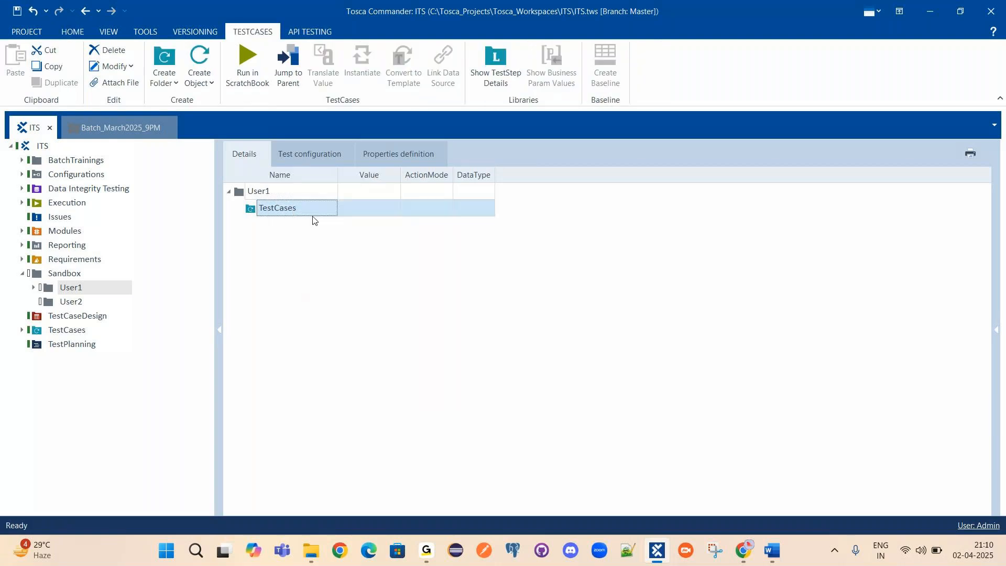
type("T")
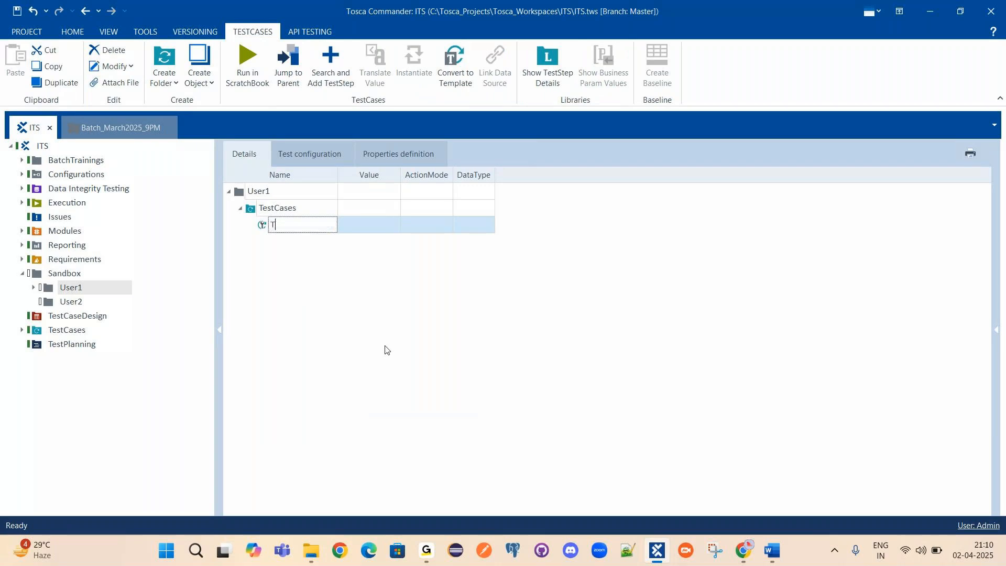
type("c1")
key("Return")
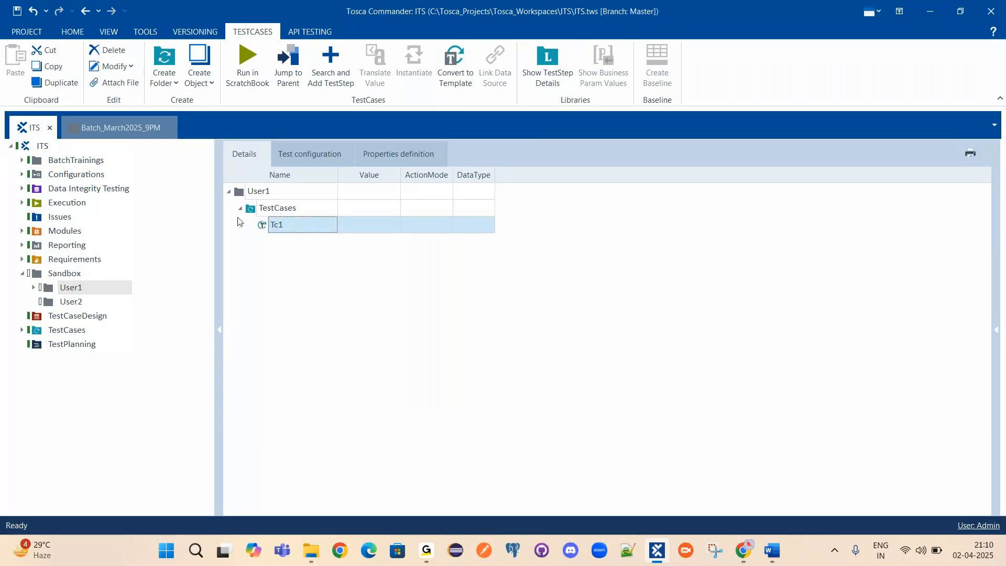
Expand TestCases to check Tc1, then collapse it and reselect User1.
double_click(271, 213)
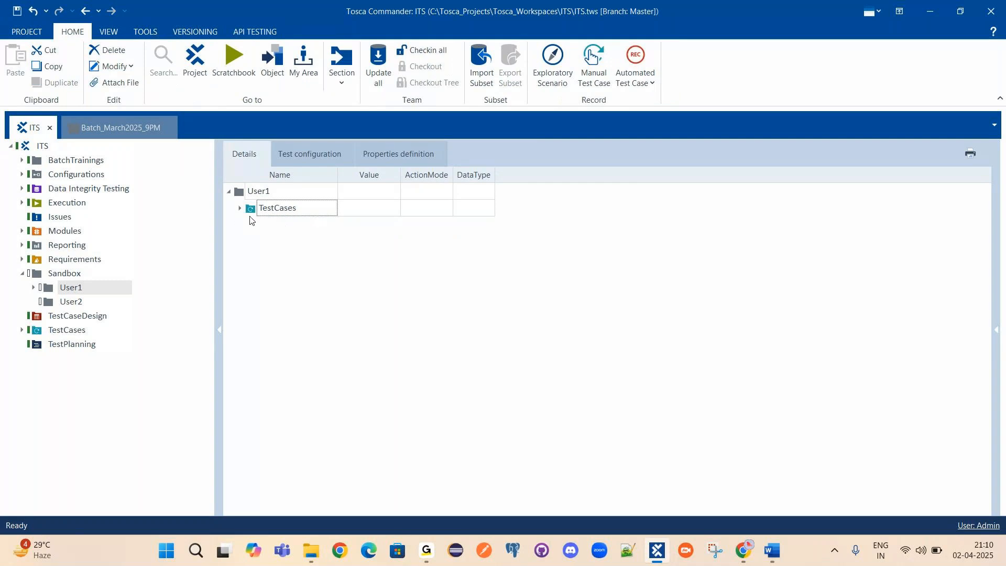
left_click(250, 215)
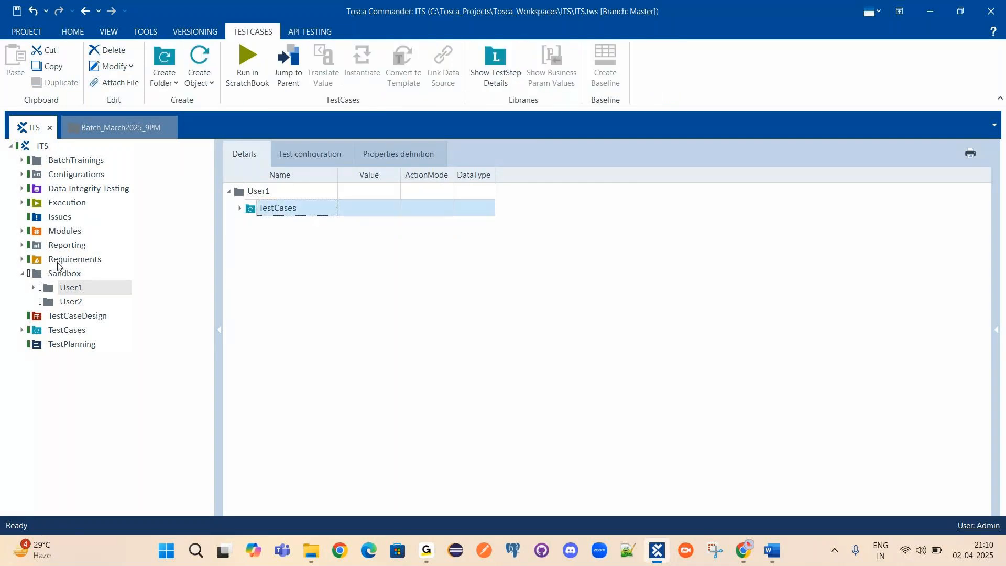
left_click(240, 208)
left_click(280, 231)
right_click(279, 232)
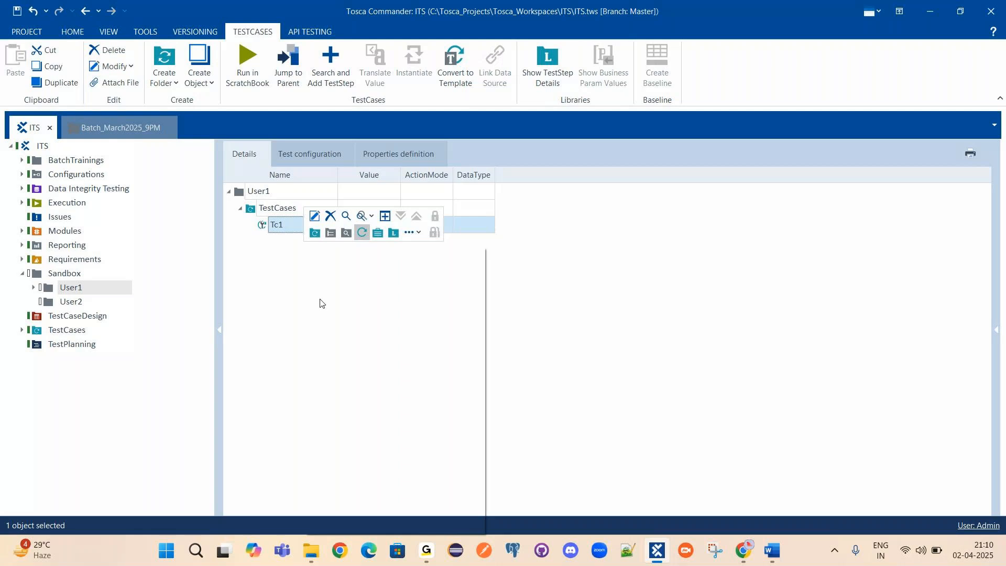
left_click(235, 341)
left_click(270, 292)
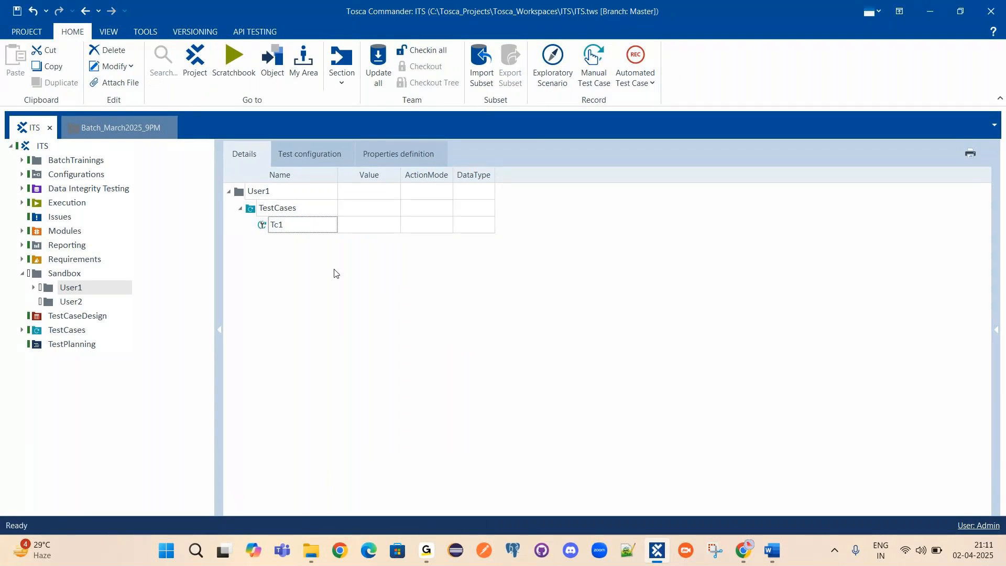
left_click(277, 229)
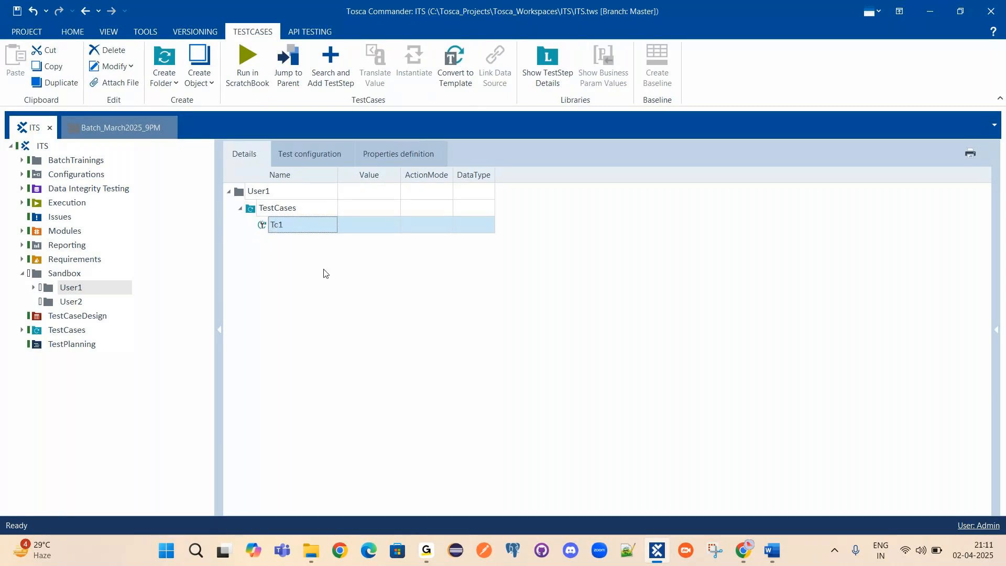
left_click(240, 208)
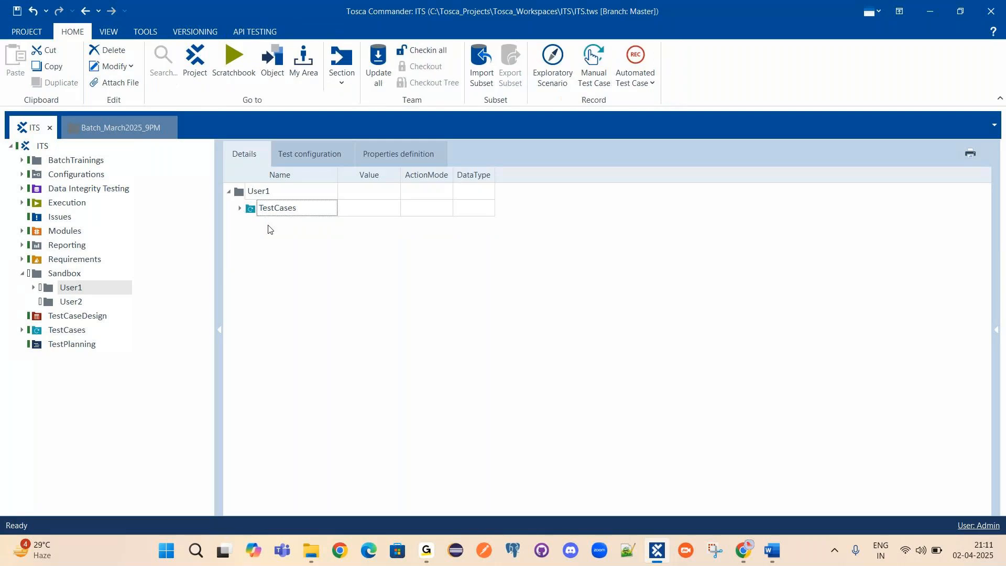
left_click(258, 192)
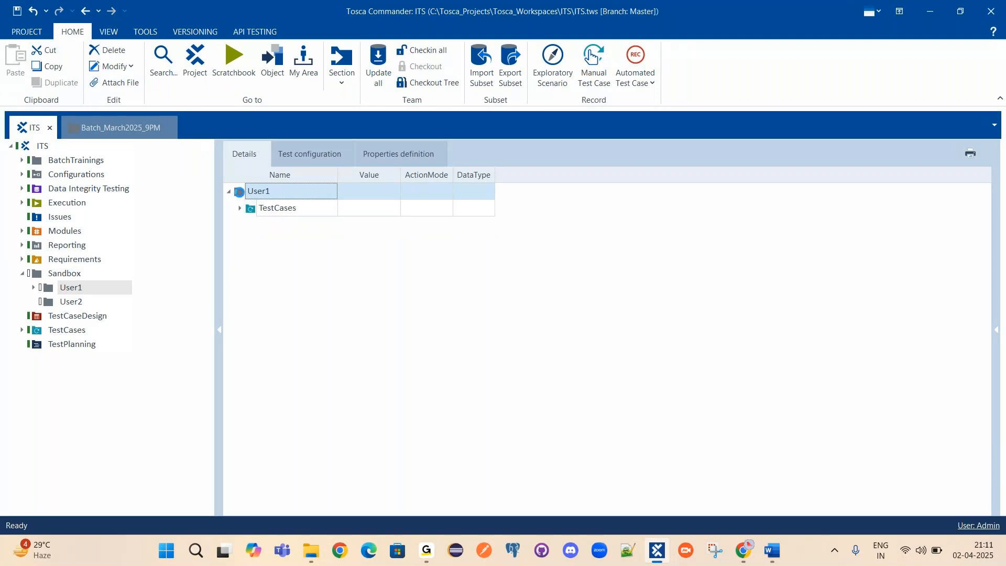
Create a Modules folder inside User1 with its default name.
right_click(242, 193)
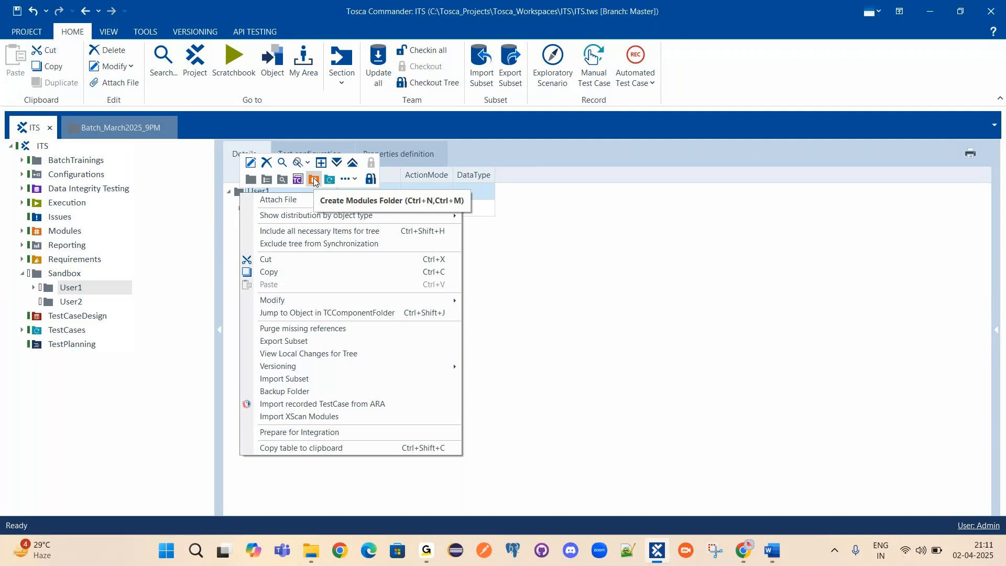
left_click(313, 180)
left_click(264, 211)
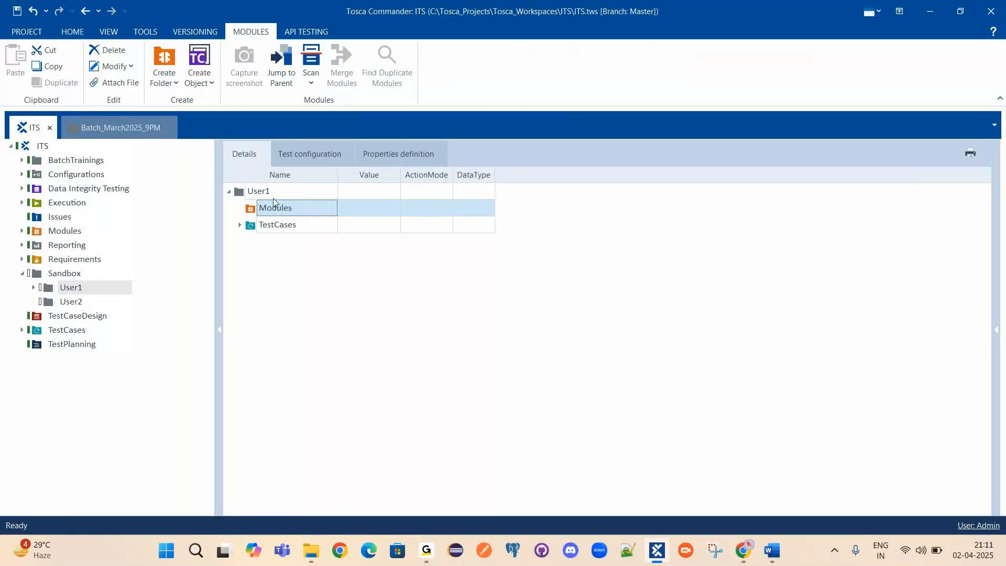
left_click(277, 230)
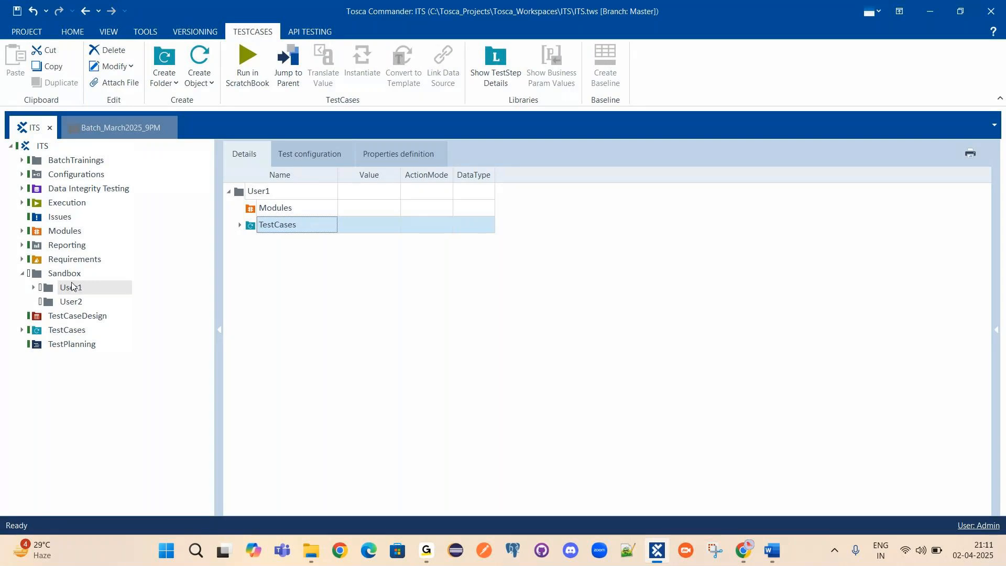
Browse the project's top-level TestCases section and the User1 and User2 folders.
left_click(58, 332)
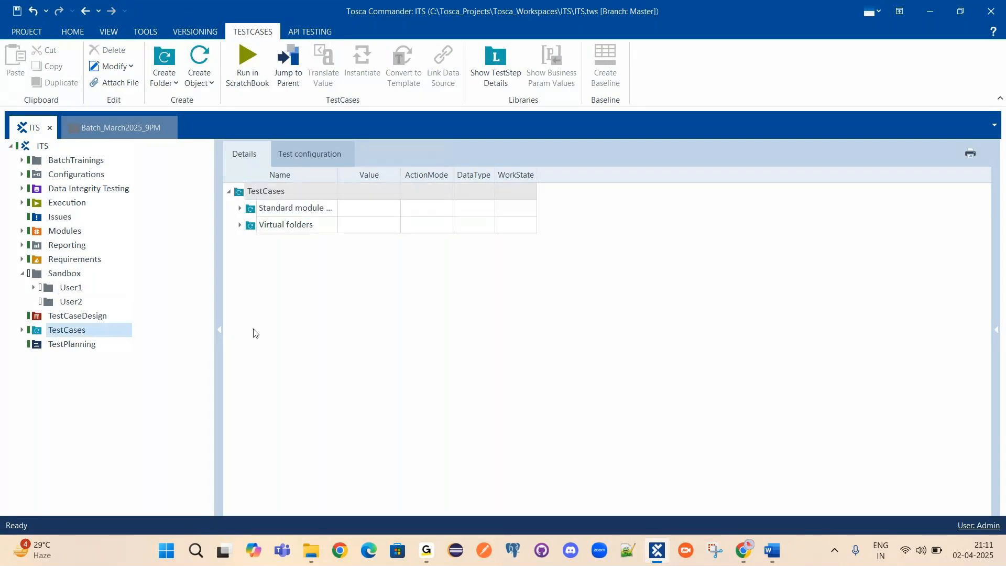
right_click(260, 195)
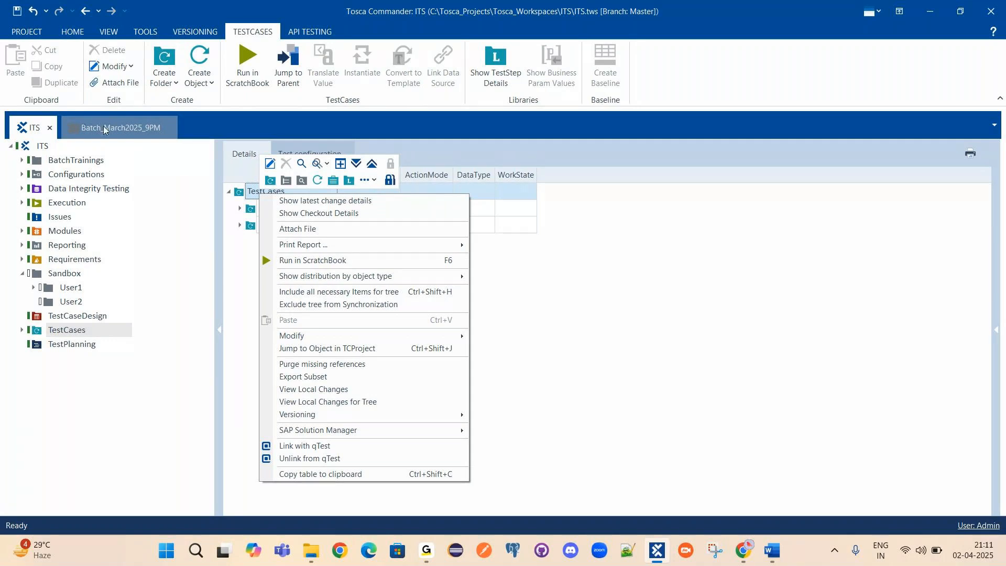
left_click(67, 332)
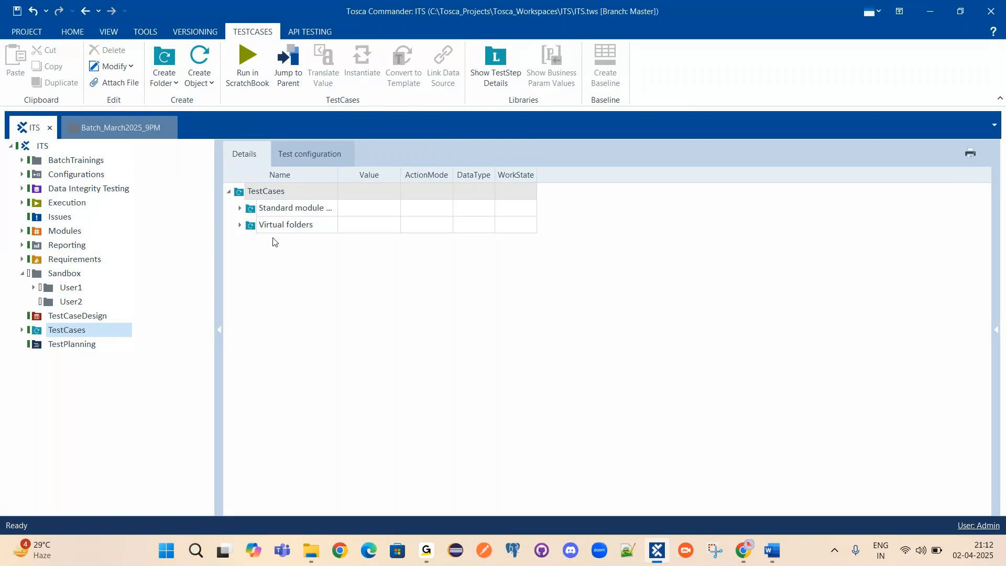
left_click(63, 302)
left_click(46, 292)
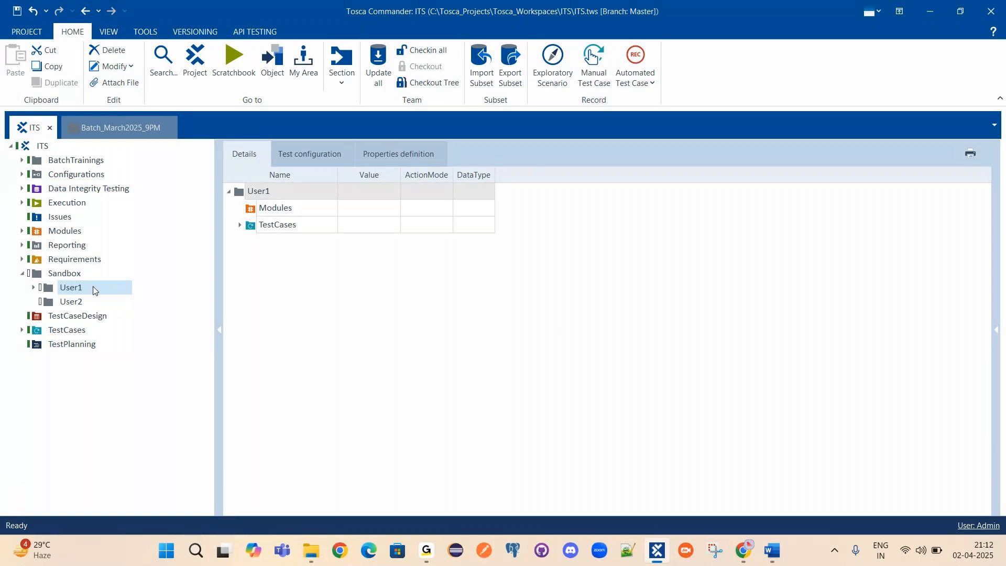
key("Down")
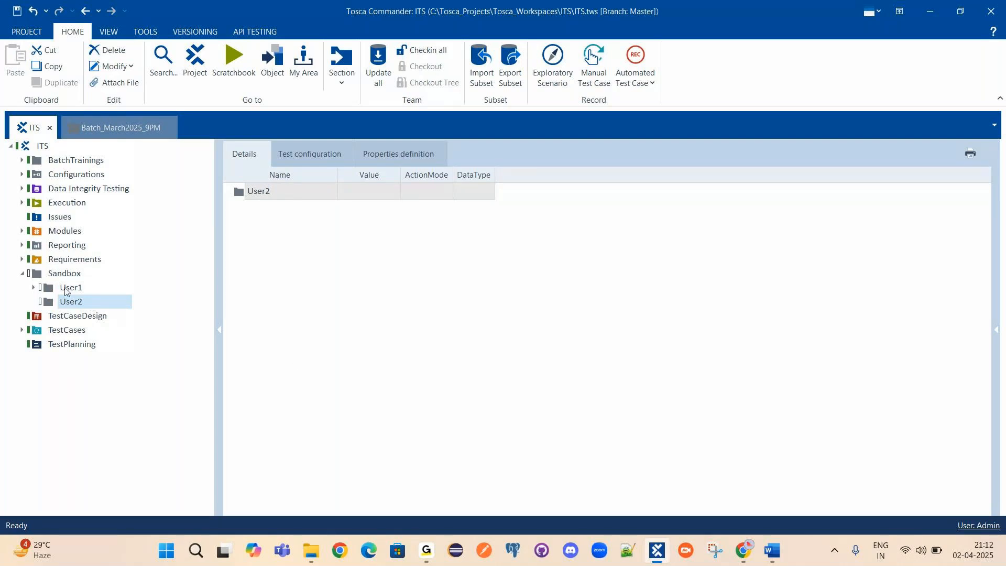
left_click(66, 289)
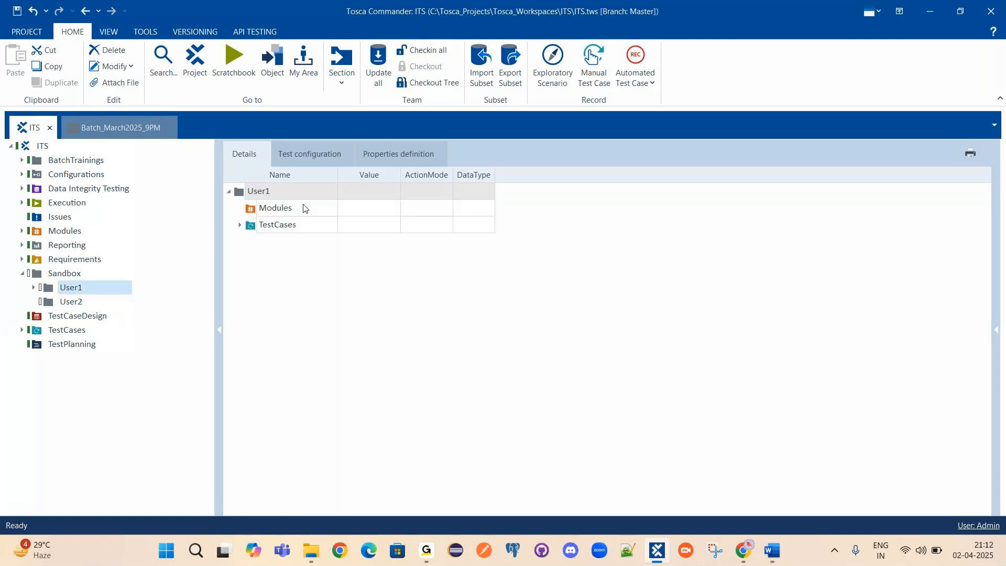
Inspect User1's Modules and TestCases folders and Tc1, then switch to the Batch_March2025_9PM tab.
left_click(279, 212)
key("Down")
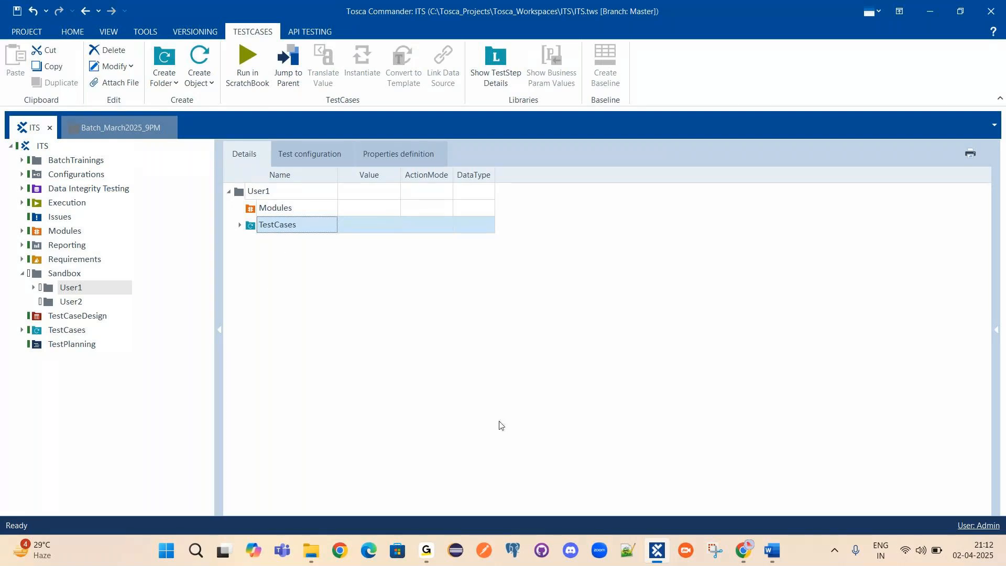
left_click(240, 225)
left_click(263, 242)
mouse_move(254, 237)
left_mouse_down()
mouse_move(190, 281)
mouse_move(61, 330)
mouse_move(90, 335)
mouse_move(293, 263)
mouse_move(268, 244)
left_mouse_up()
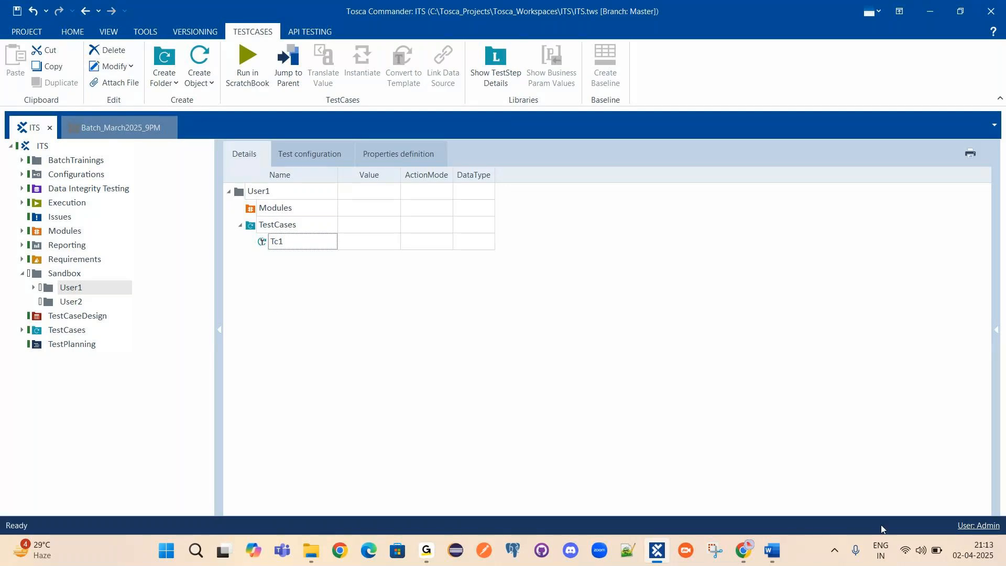
left_click(241, 226)
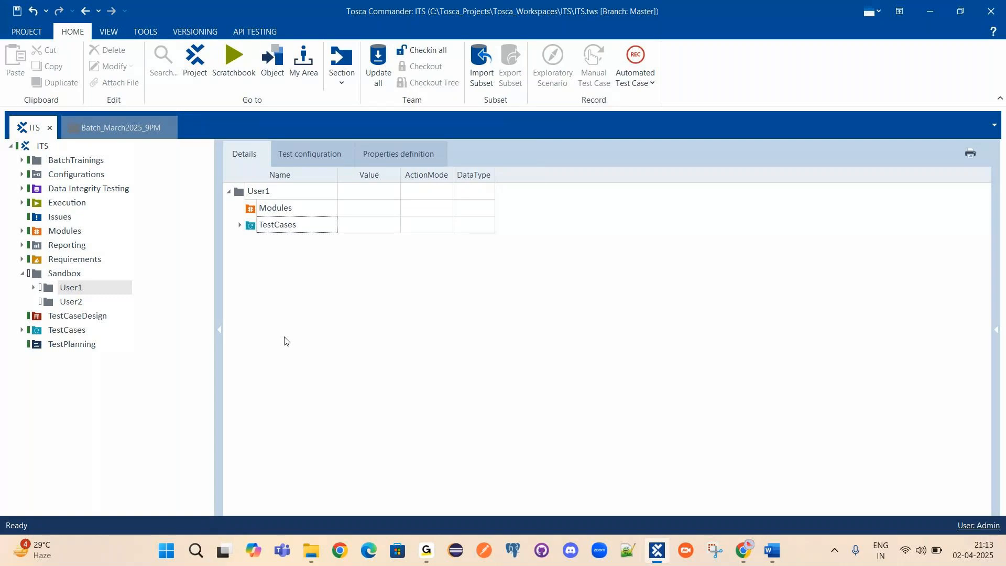
left_click(23, 274)
left_click(116, 126)
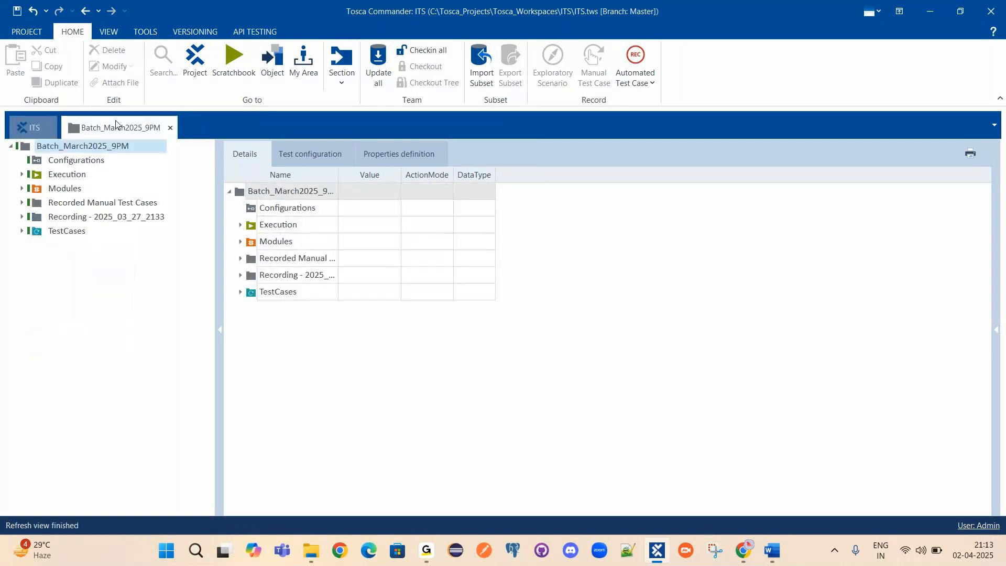
Bring up the Word working notes and look over the 'How to create & use XScan' phrase.
left_click(768, 552)
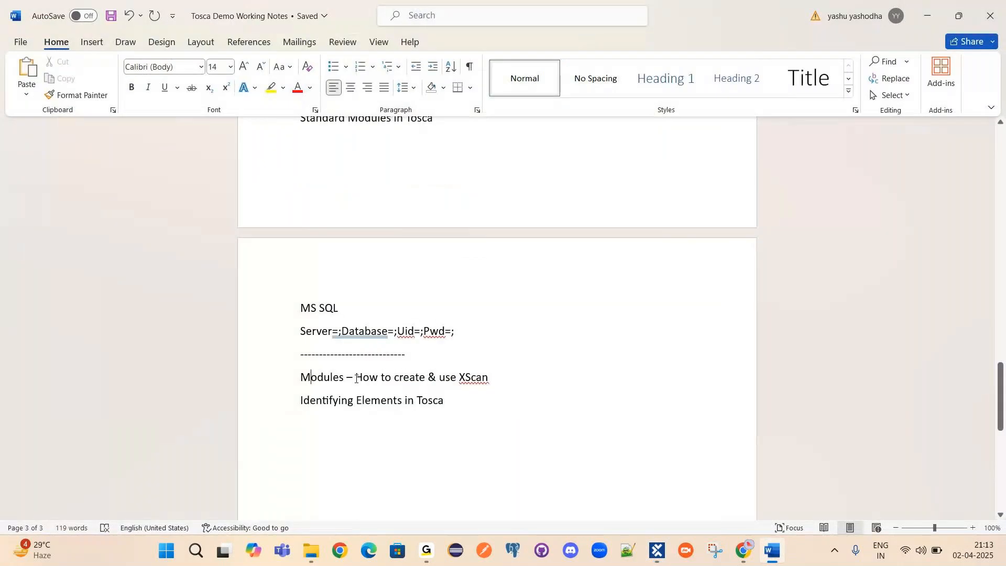
left_click_drag(355, 378, 484, 375)
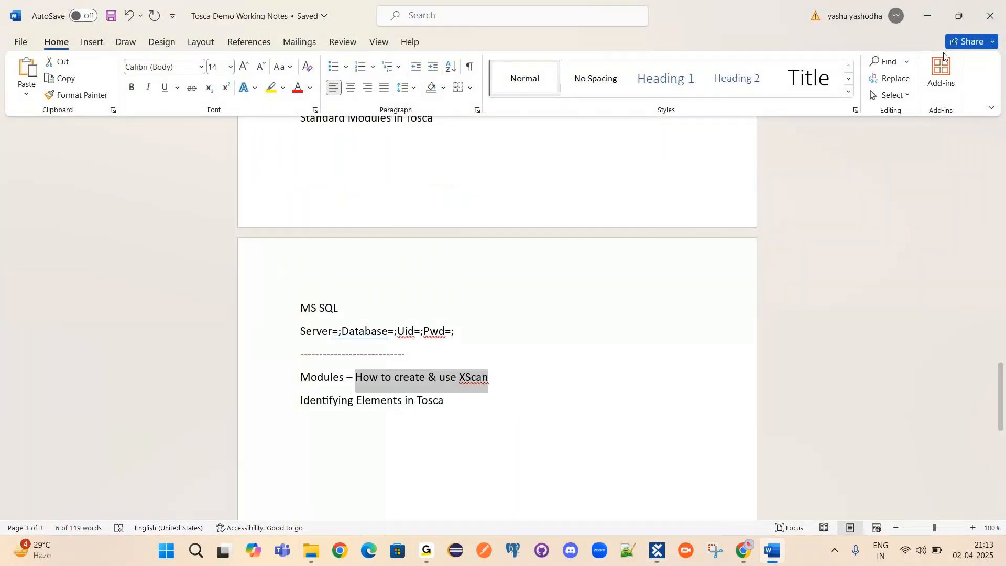
left_click(781, 560)
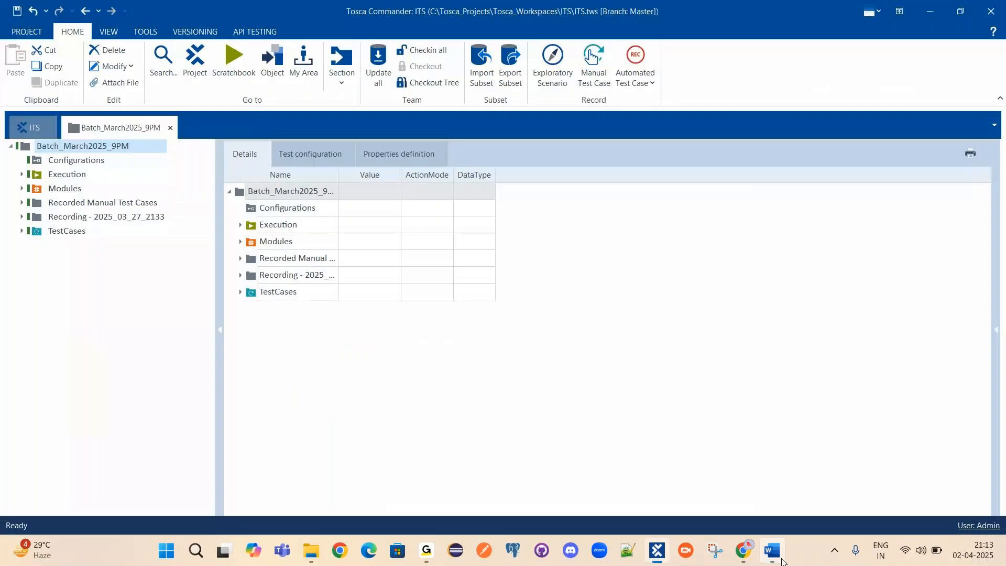
left_click(781, 559)
left_click(507, 409)
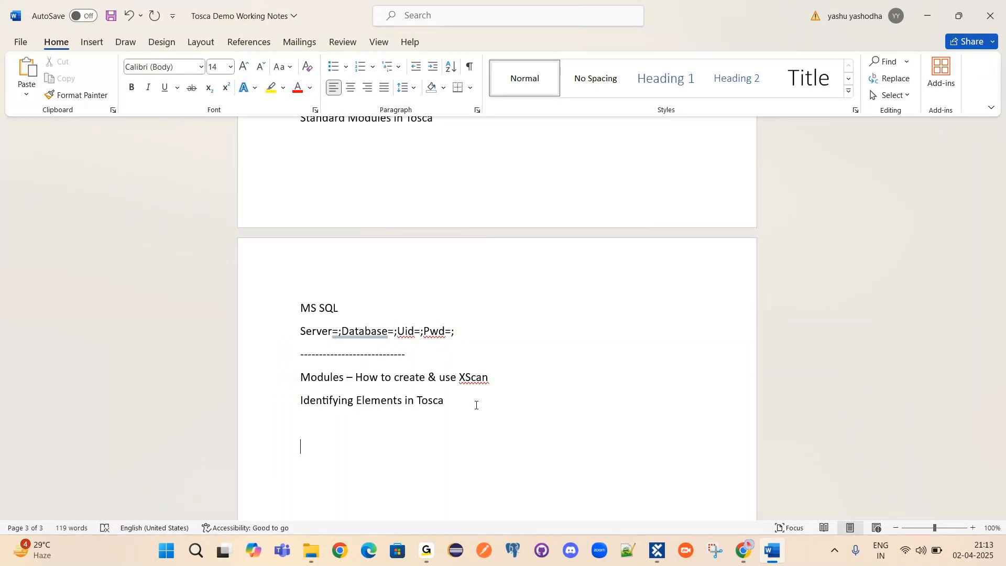
Add a new paragraph reading 'Why?' below 'Identifying Elements in Tosca'.
key("Return")
key("Return")
type("Why?")
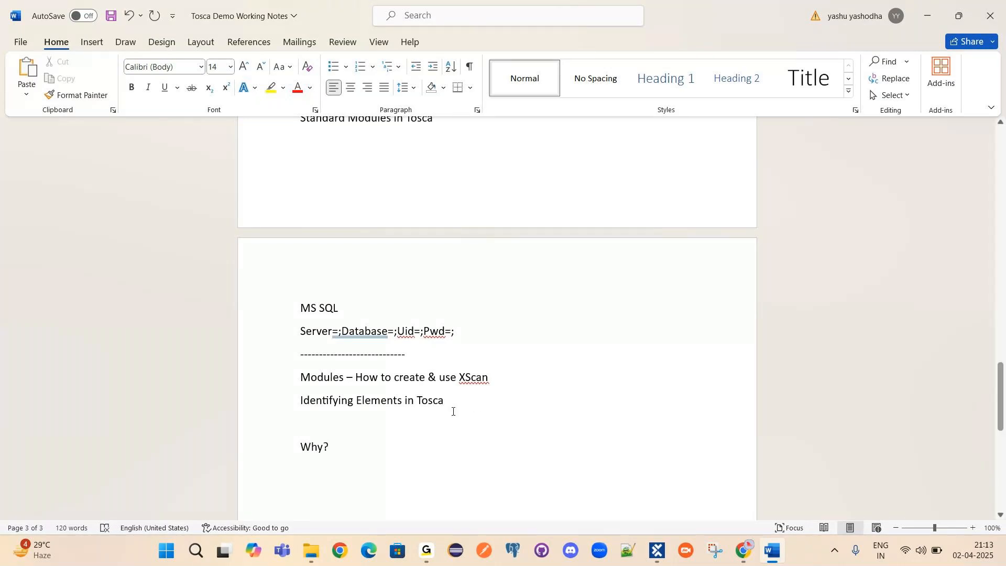
double_click(322, 378)
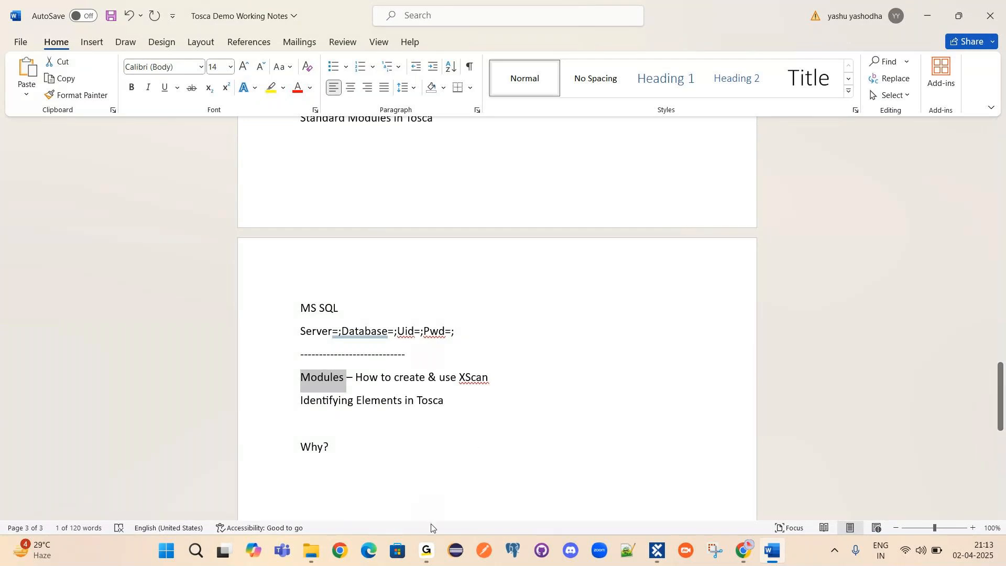
mouse_move(427, 551)
mouse_move(469, 486)
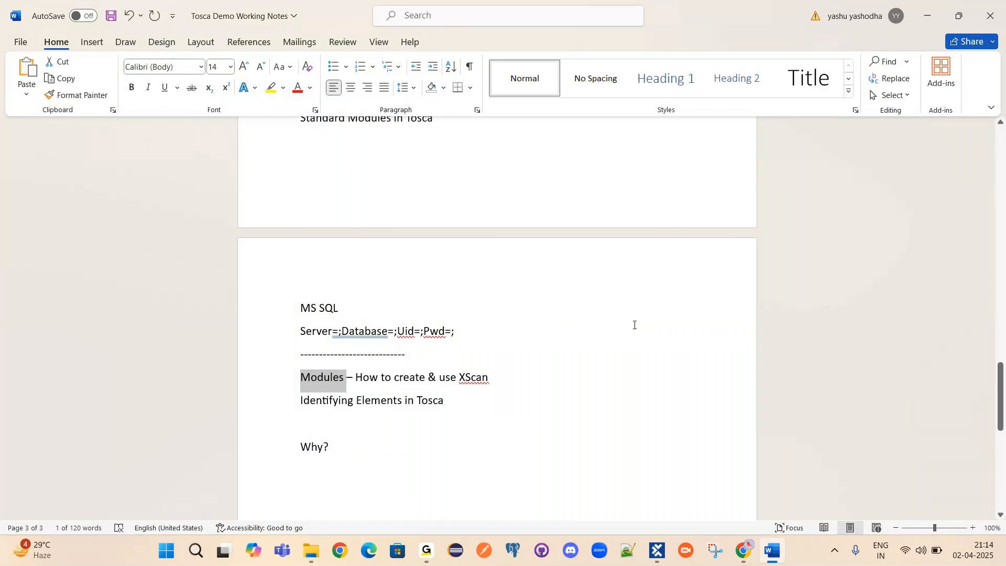
triple_click(329, 449)
double_click(346, 376)
left_click(692, 487)
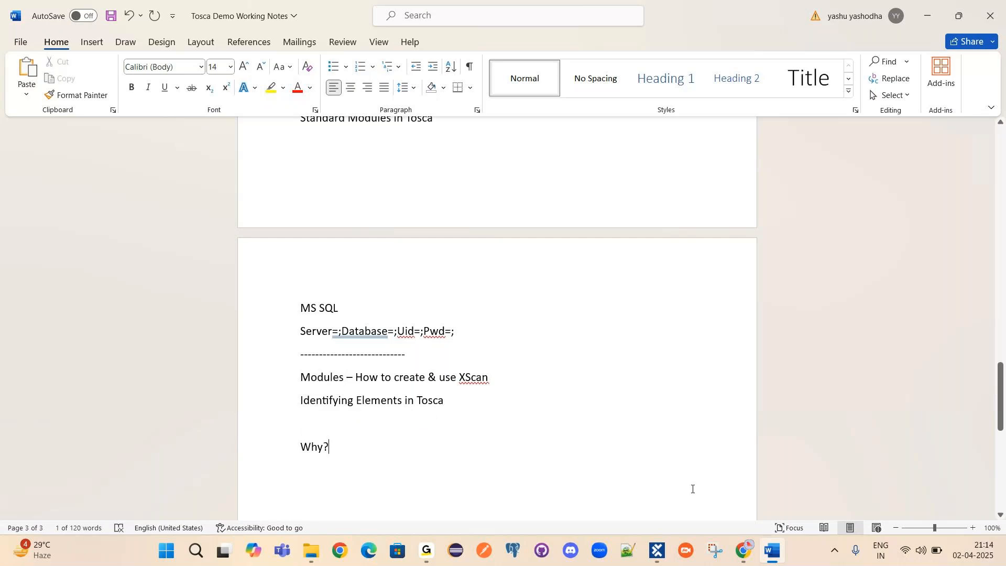
In Tosca Commander, expand the TestCases folder to show its Demo folder.
left_click(659, 554)
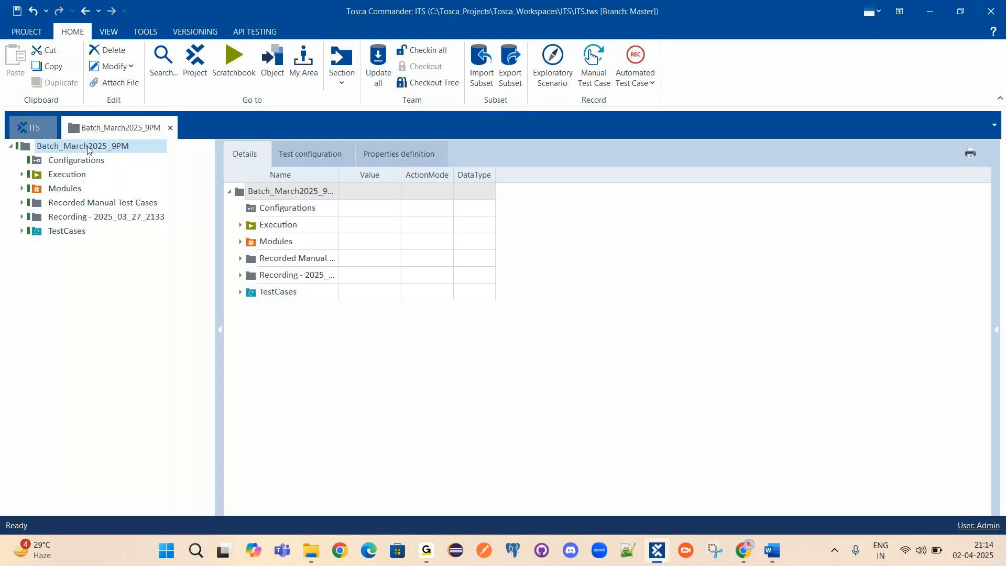
left_click(58, 231)
left_click(22, 231)
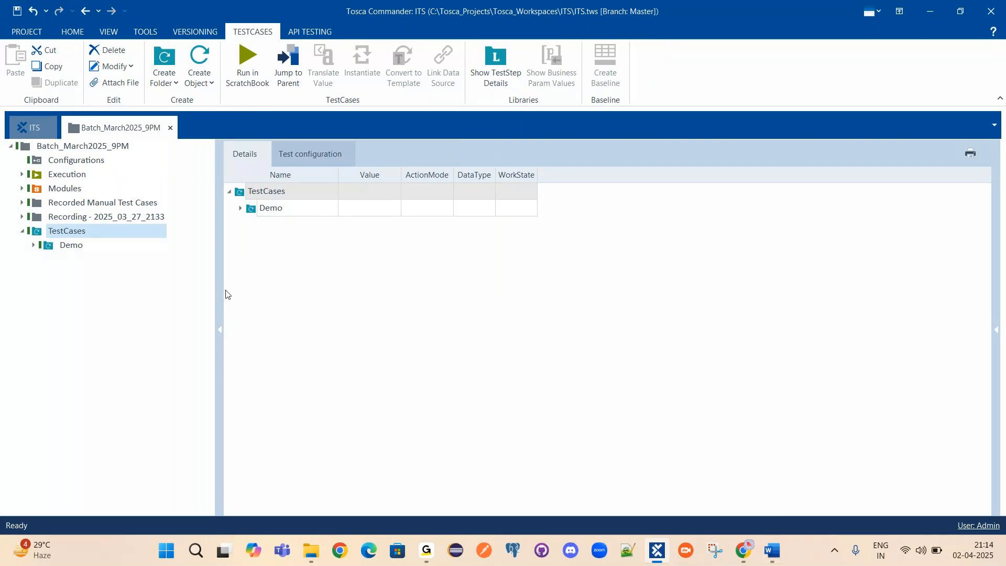
Open Demo Web Shop from Chrome's Tosca bookmarks folder and go to its Register page.
left_click(744, 555)
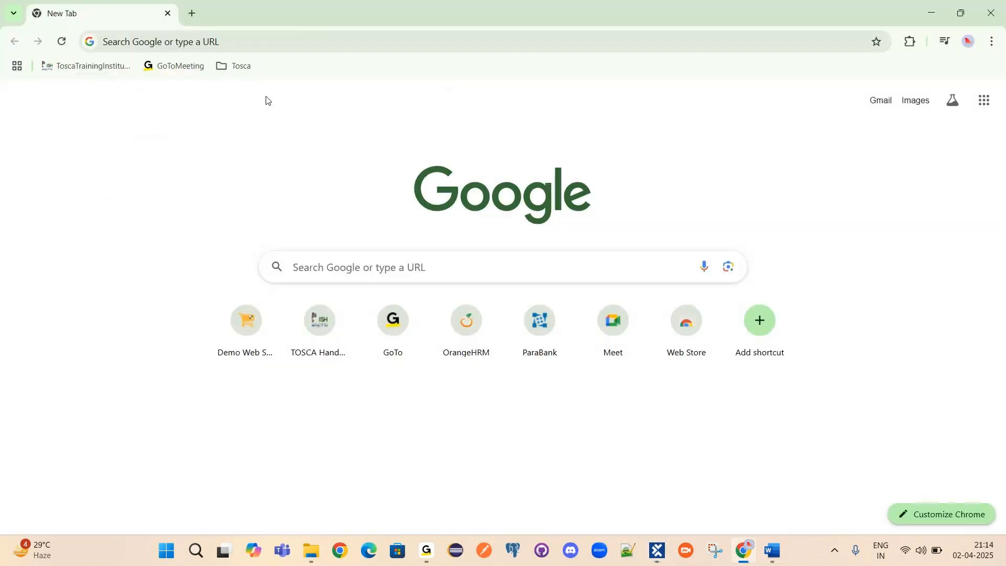
left_click(235, 66)
left_click(258, 116)
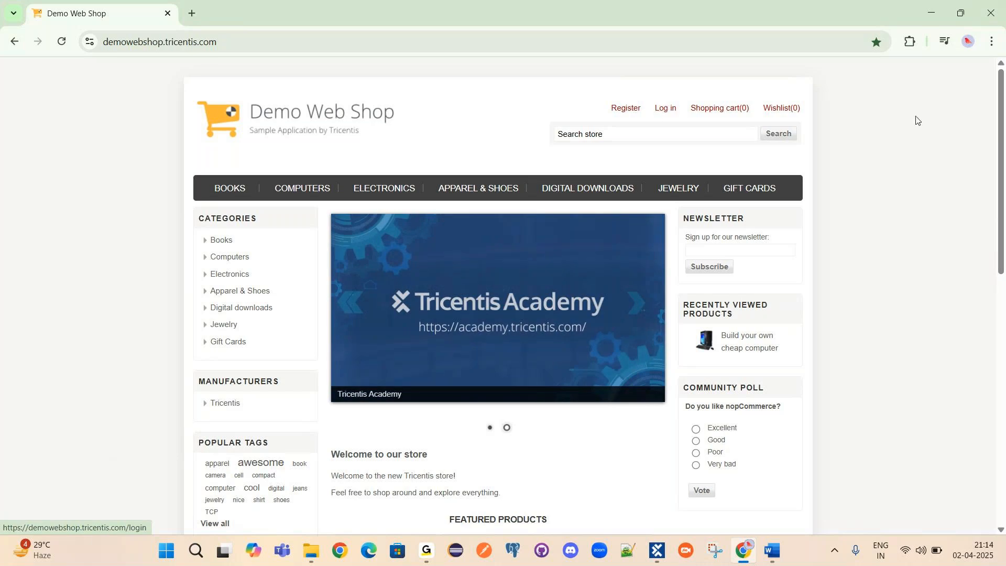
left_click(626, 113)
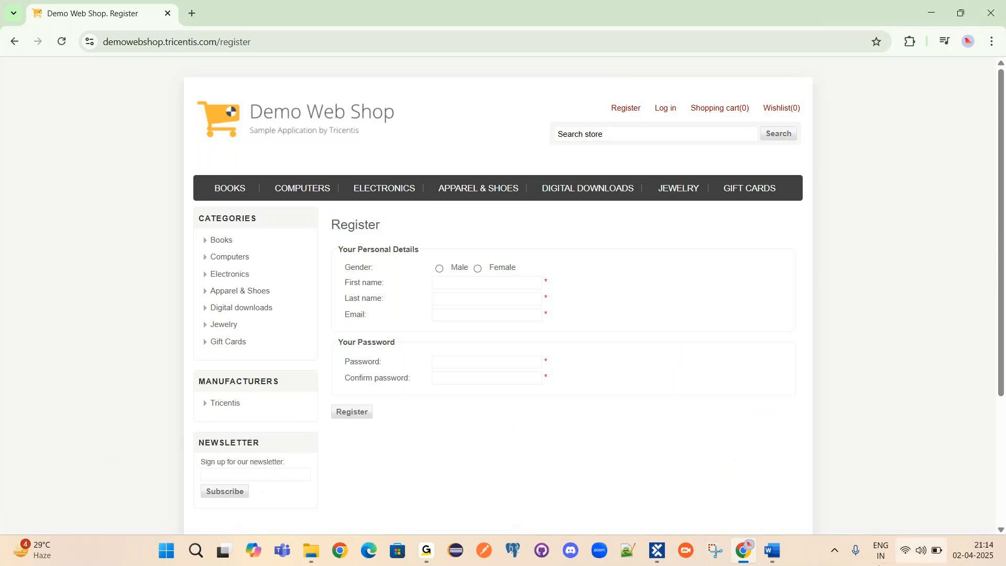
mouse_move(660, 558)
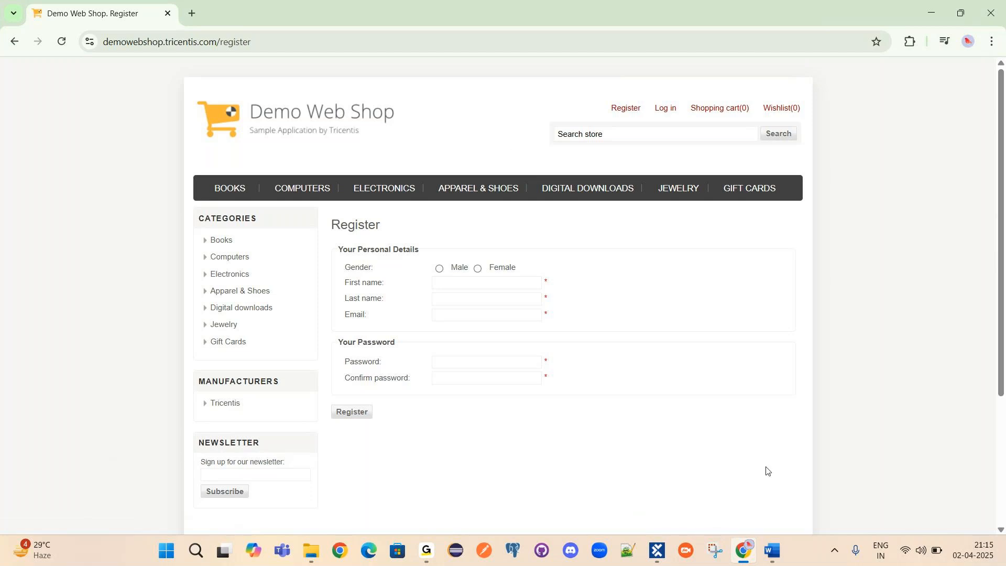
left_click(776, 540)
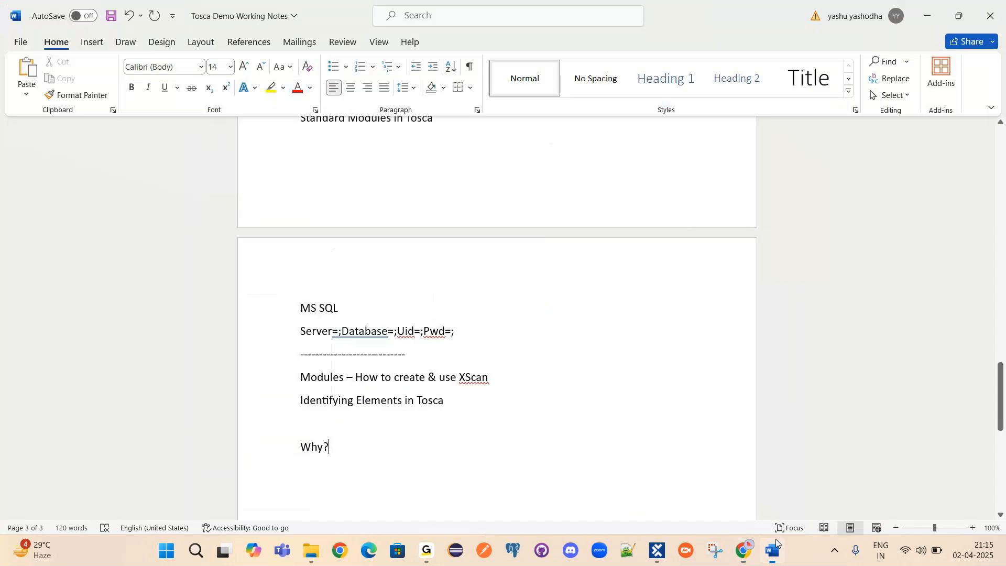
Type 'Interact Tosca & AUT' after 'Why?' on the last line of the notes.
type("In")
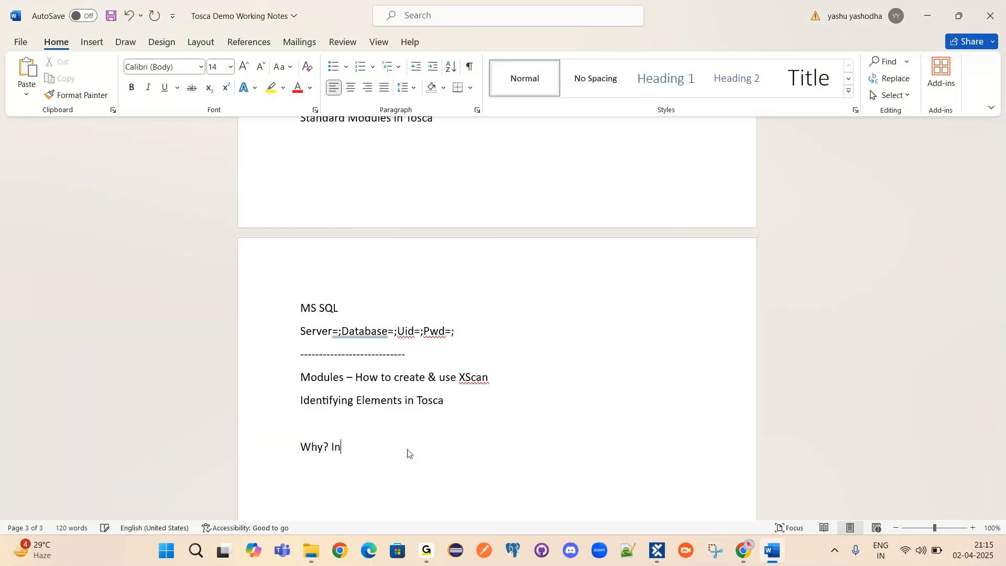
type("teract Tosca & AUT")
double_click(416, 446)
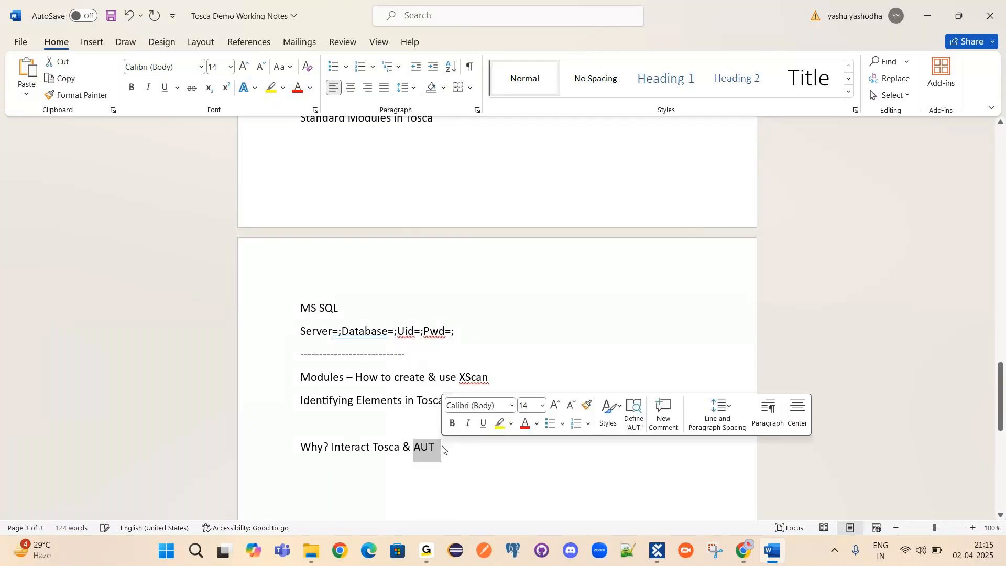
key("Right")
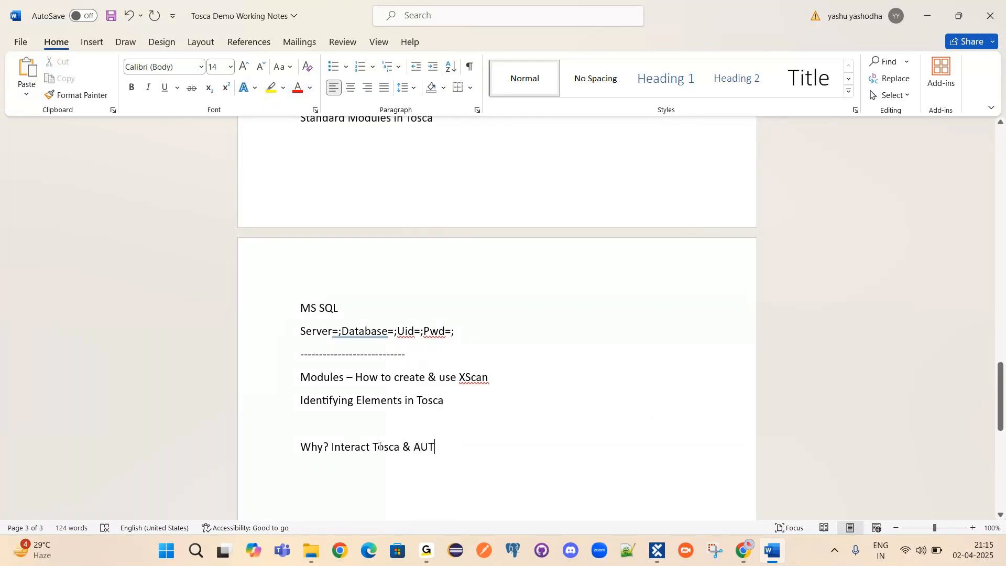
Review the 'Why?' and 'create & use XScan' phrases, then return to the Register page.
left_click(657, 550)
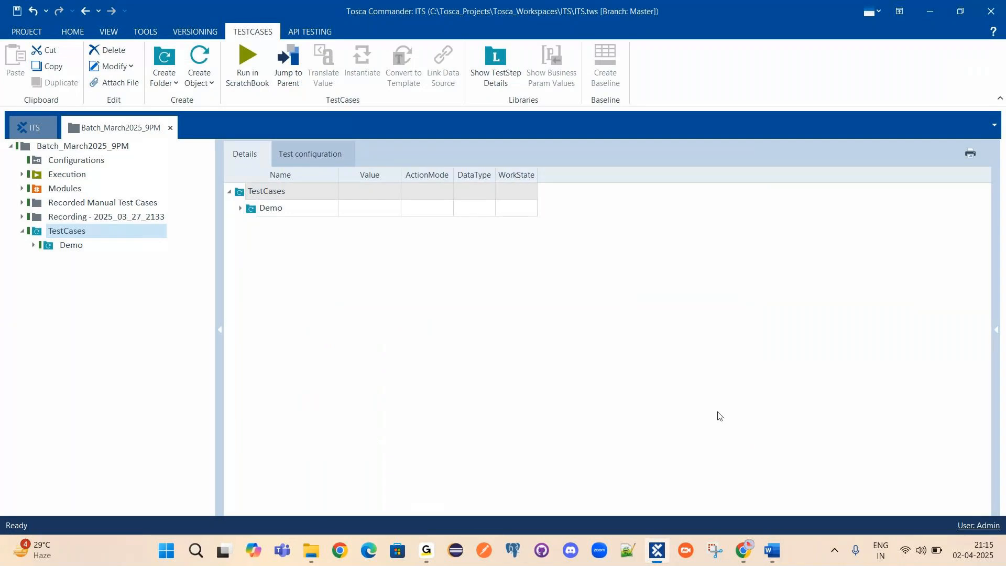
left_click(771, 552)
double_click(326, 445)
left_click_drag(312, 446, 302, 447)
left_click(311, 375)
left_click_drag(396, 377, 491, 378)
left_click(657, 550)
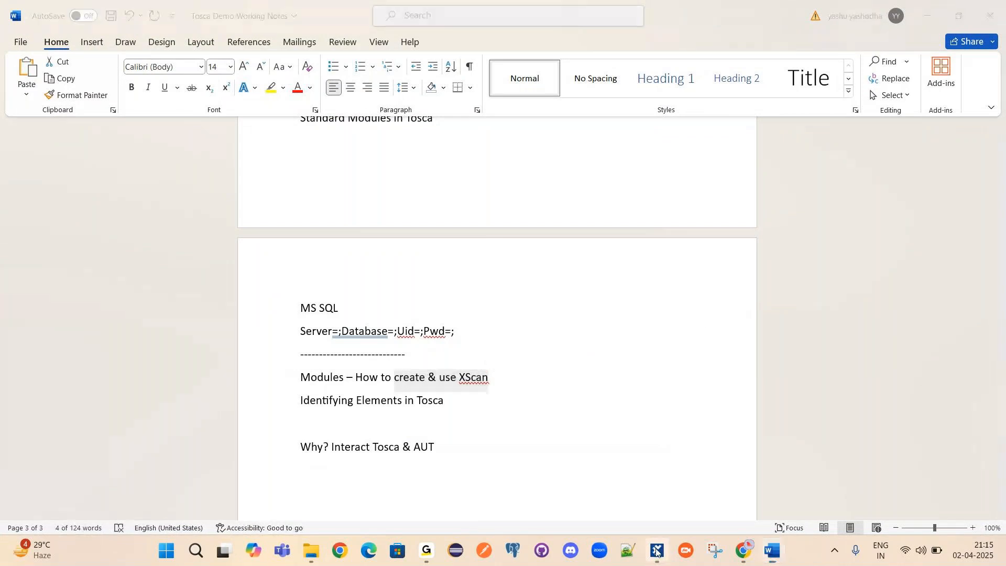
key("alt+Tab")
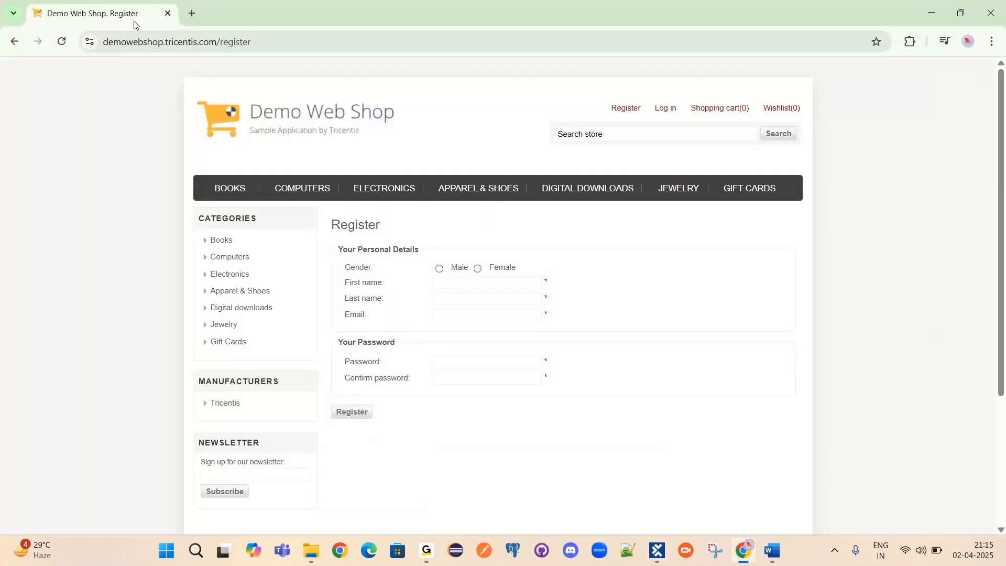
Reload Register, try the empty First name, Last name and Email fields, then return to Tosca Commander.
left_click(625, 109)
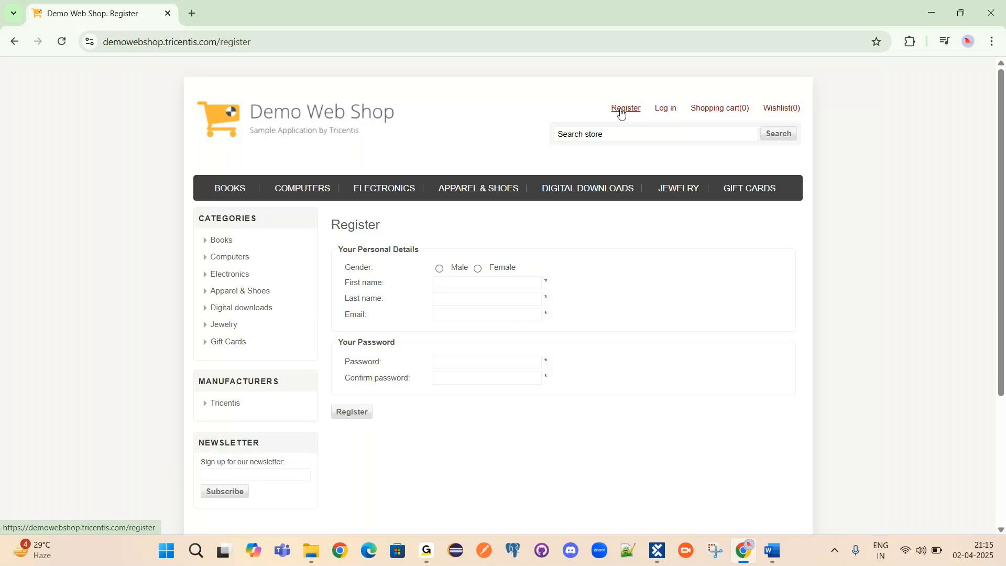
left_click(458, 283)
left_click(441, 300)
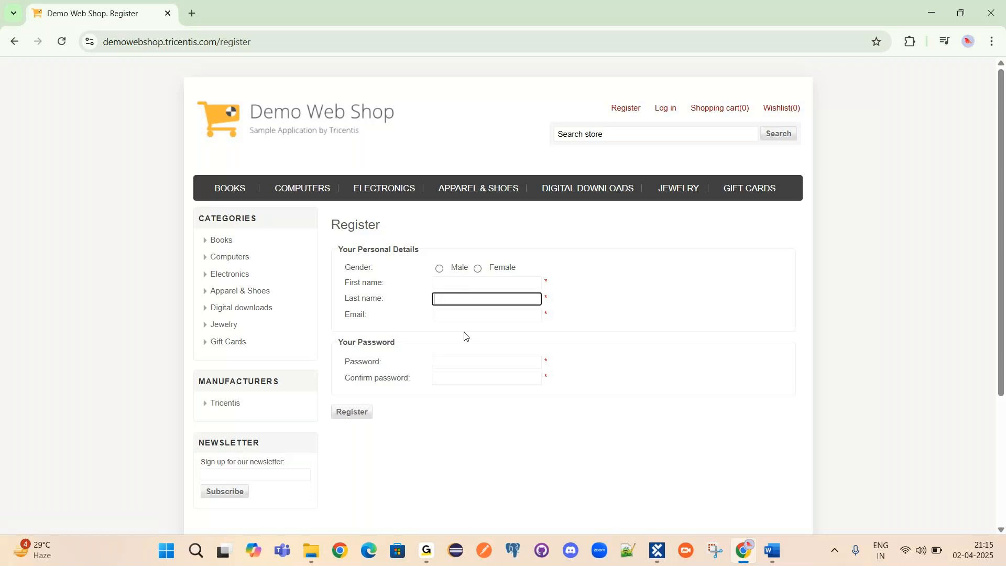
left_click(450, 315)
left_click(520, 493)
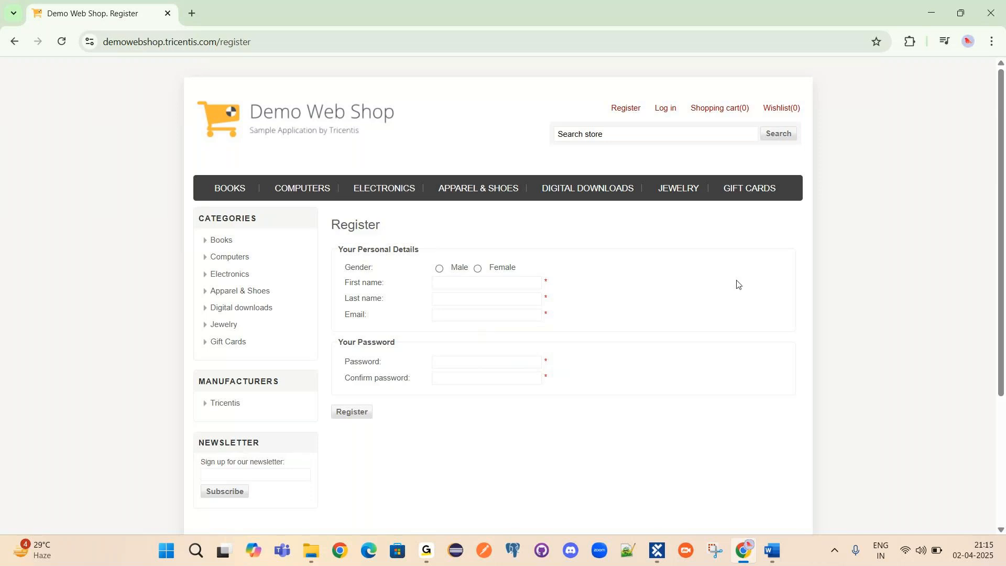
left_click(657, 550)
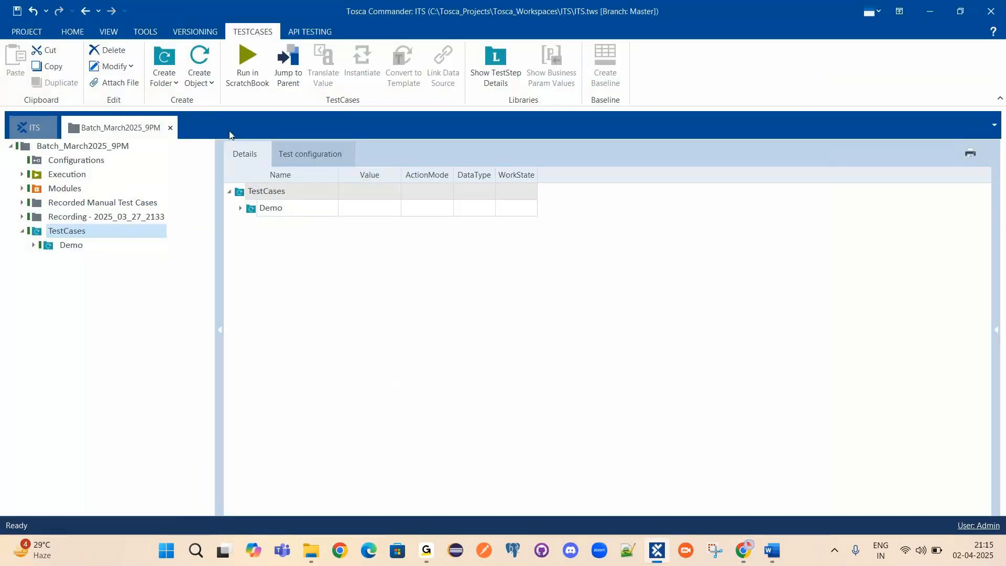
Expand the Modules folder and peek inside the Demo WebShop folder's Login module.
double_click(65, 188)
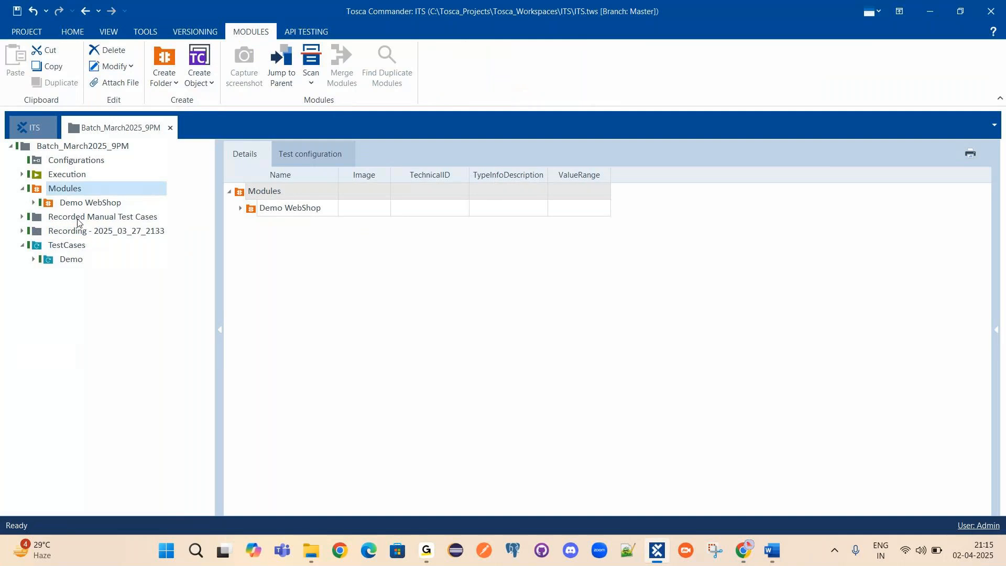
left_click(56, 204)
left_click(34, 203)
left_click(33, 204)
left_click(76, 191)
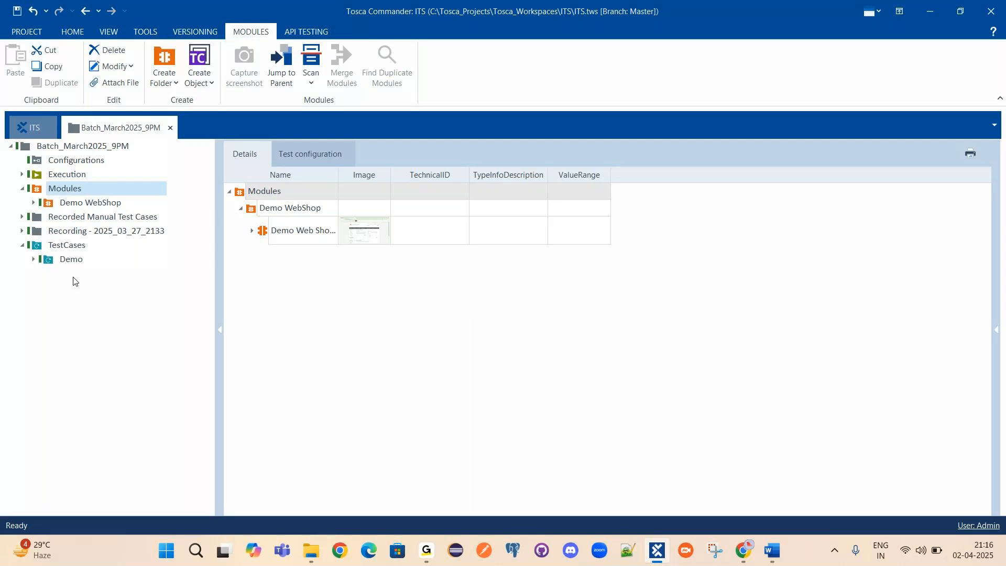
Launch Scan > Application from the Modules folder's context menu.
right_click(61, 188)
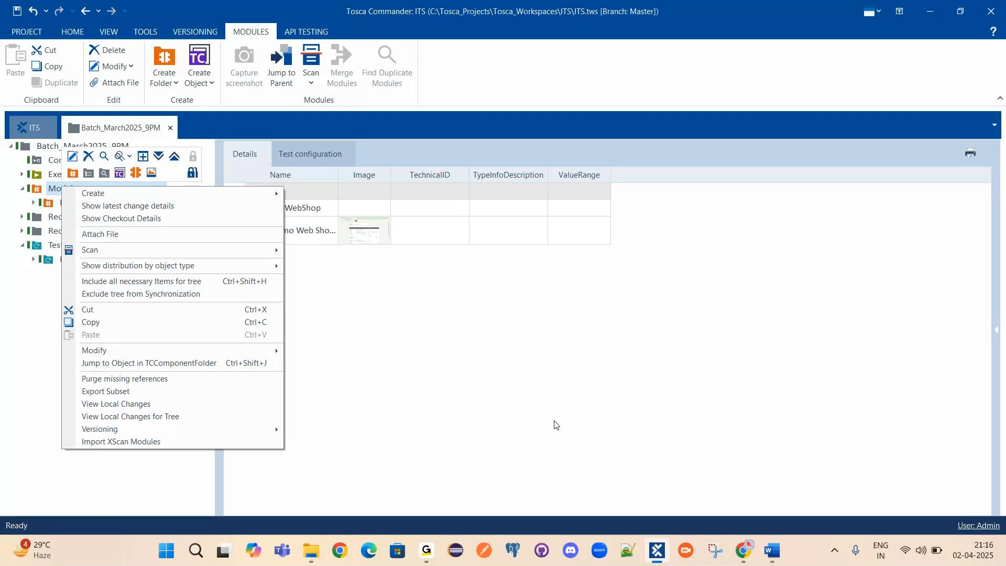
left_click(577, 400)
right_click(41, 189)
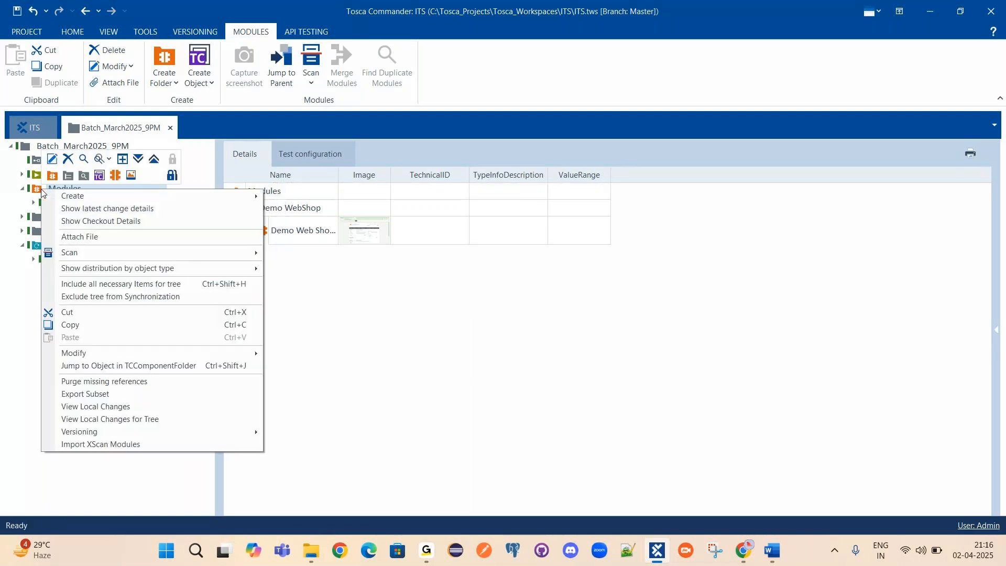
left_click(469, 347)
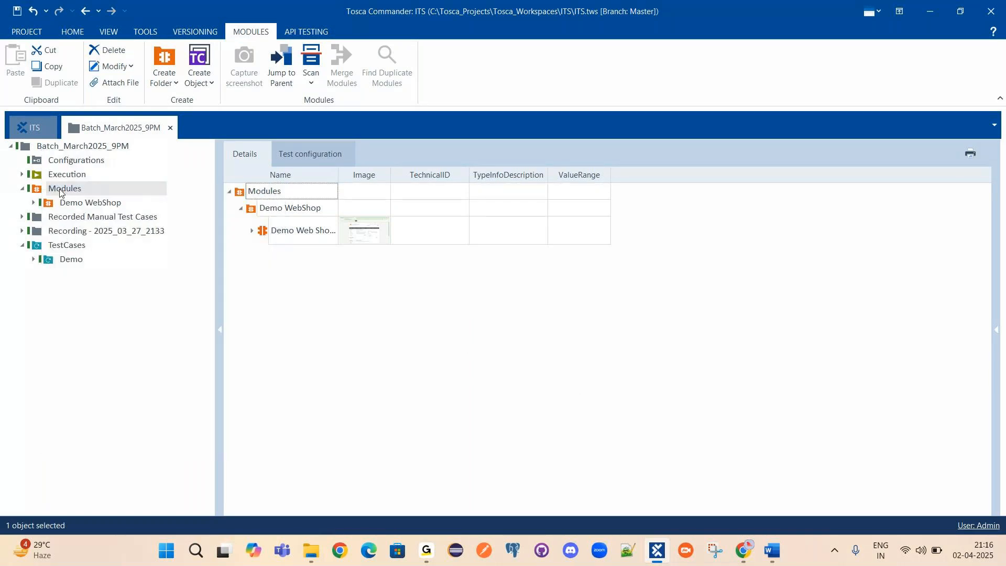
right_click(60, 192)
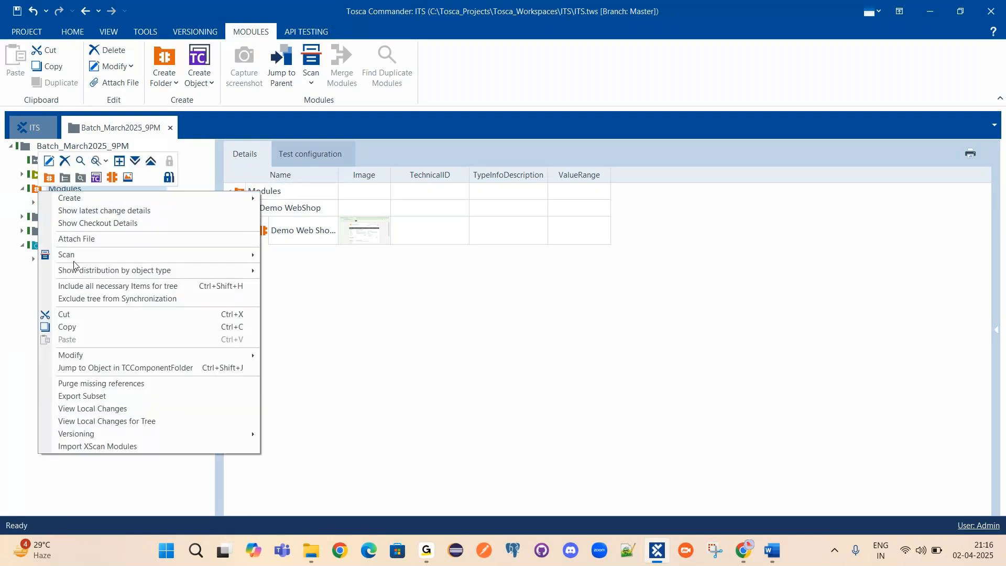
mouse_move(57, 256)
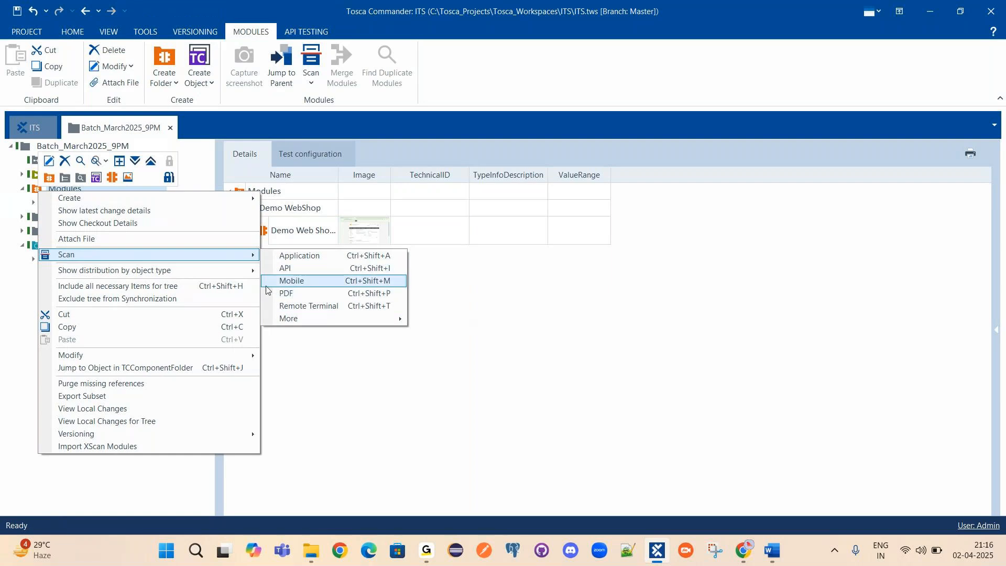
left_click(298, 257)
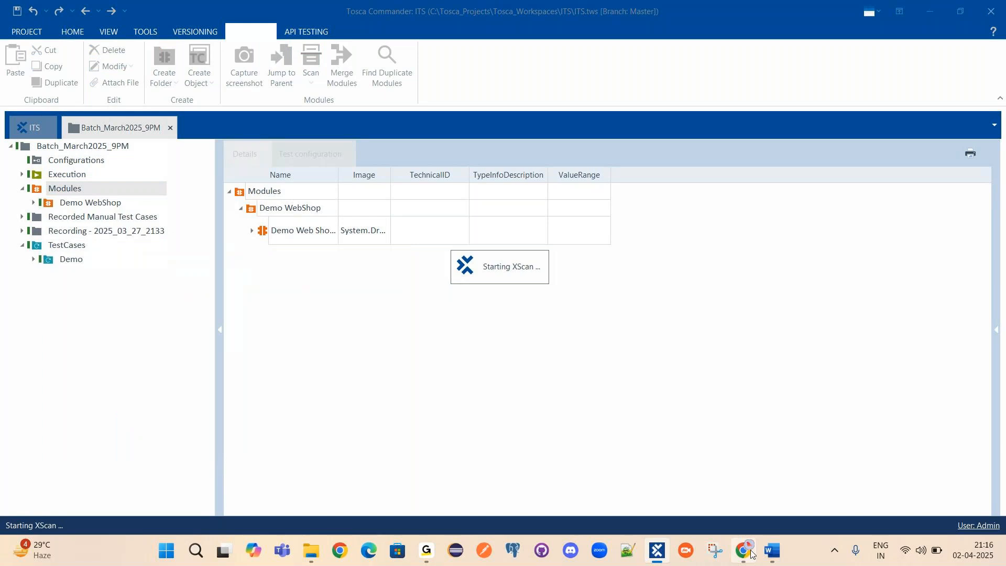
In Select Application, choose the Demo Web Shop Register window and start scanning it.
left_click(751, 554)
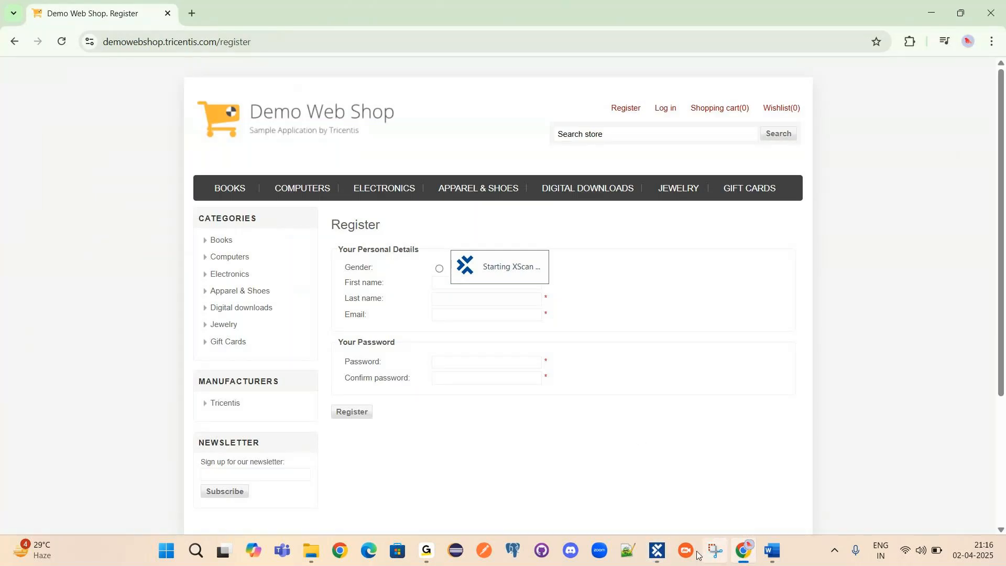
left_click(657, 550)
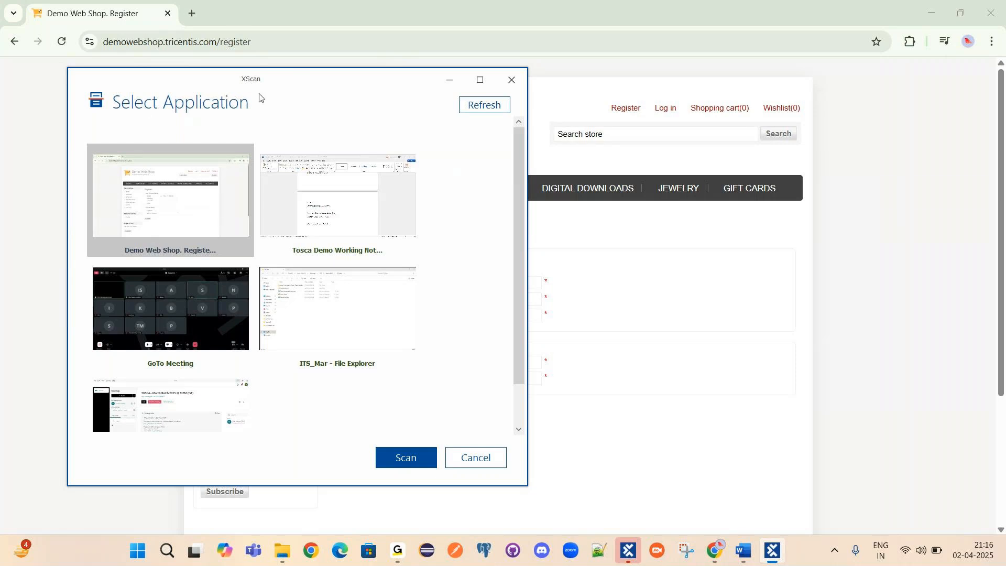
left_click_drag(518, 153, 530, 127)
scroll(206, 215, "down", 1)
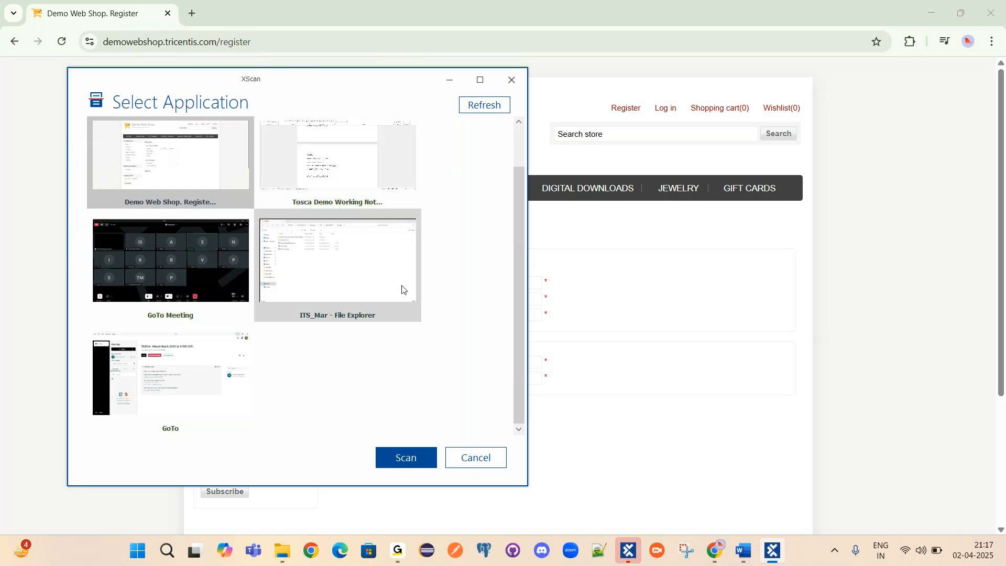
mouse_move(716, 551)
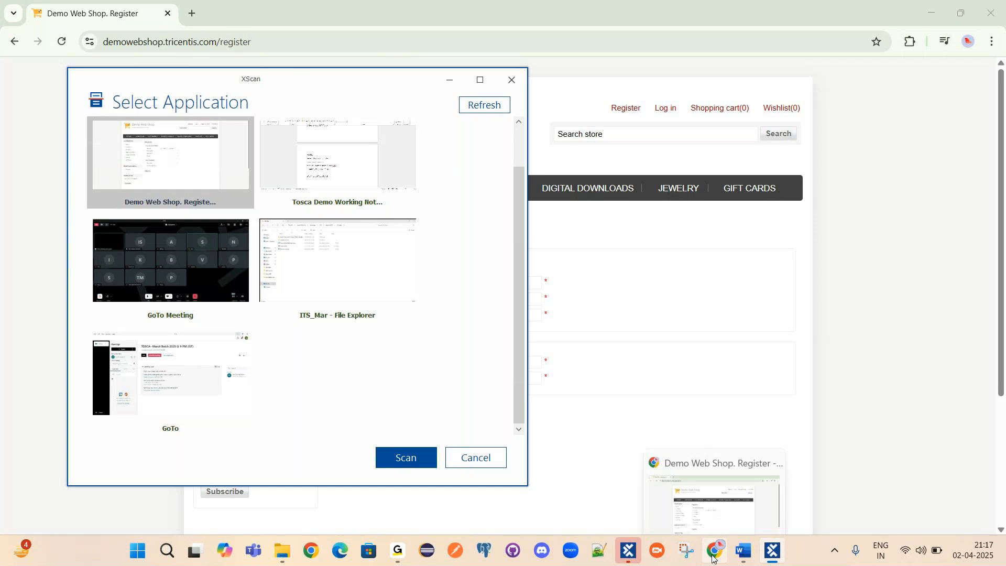
mouse_move(722, 498)
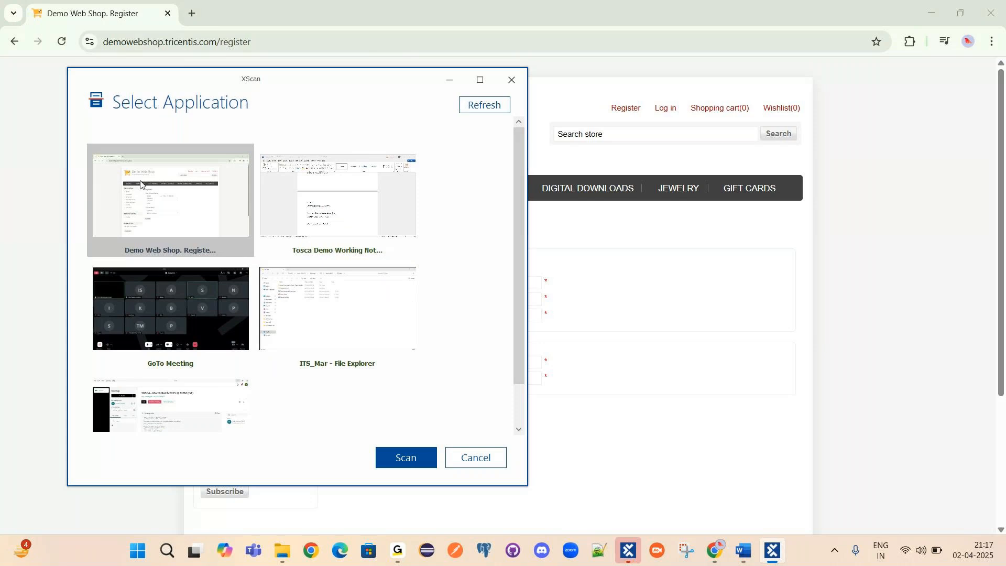
left_click(405, 460)
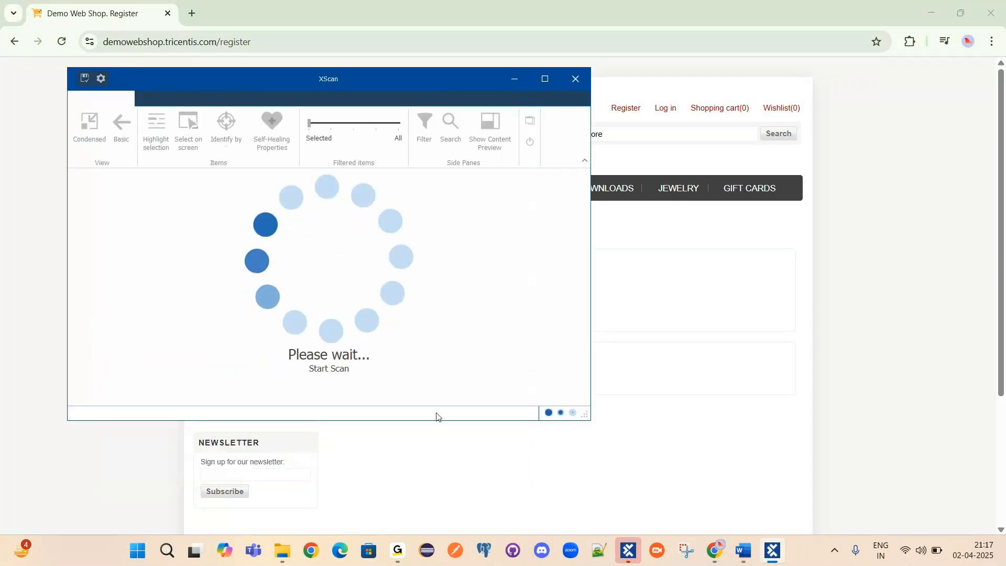
Move XScan aside and send Chrome back from Register to the Demo Web Shop home page.
left_click_drag(492, 93, 687, 101)
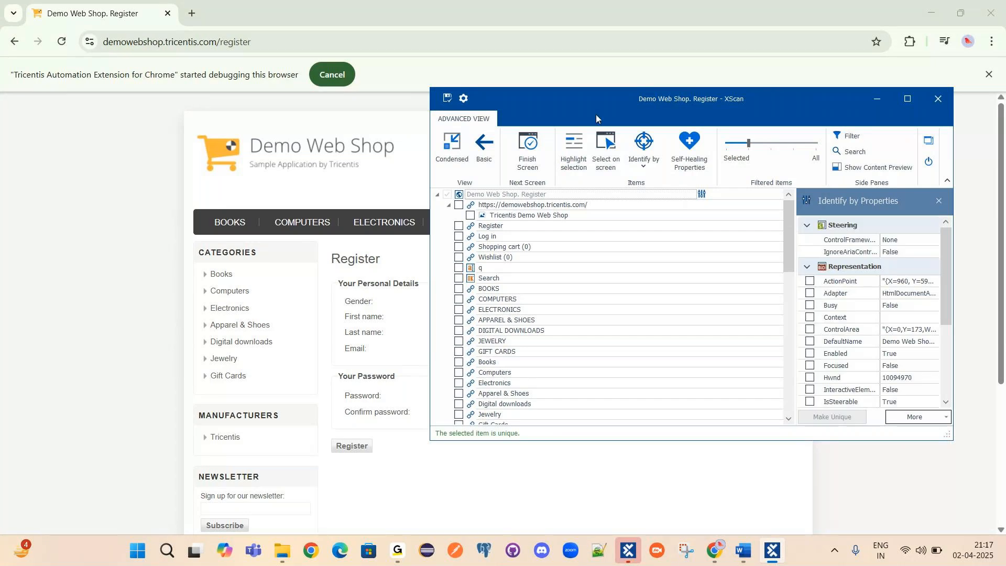
left_click_drag(600, 108, 751, 275)
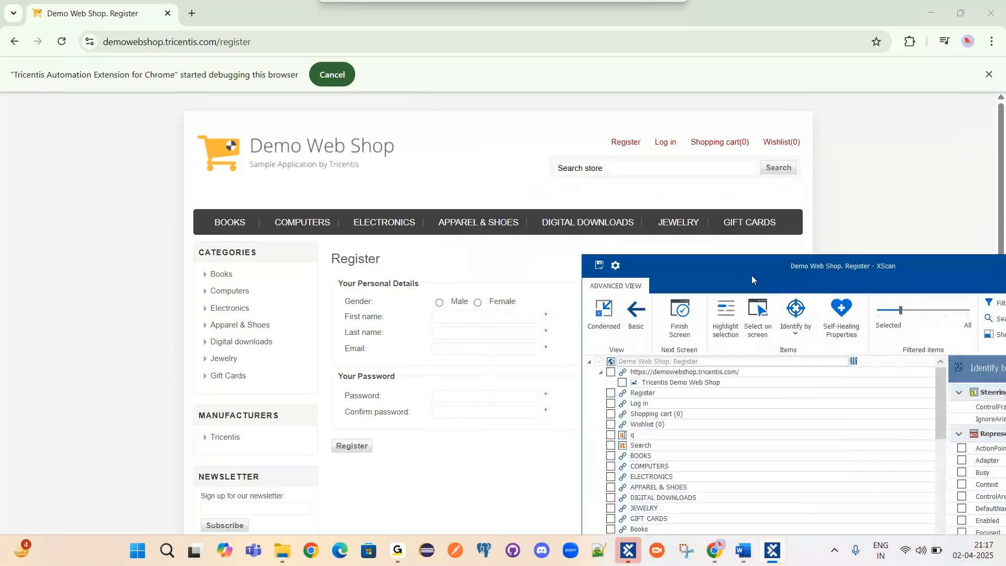
left_click(18, 45)
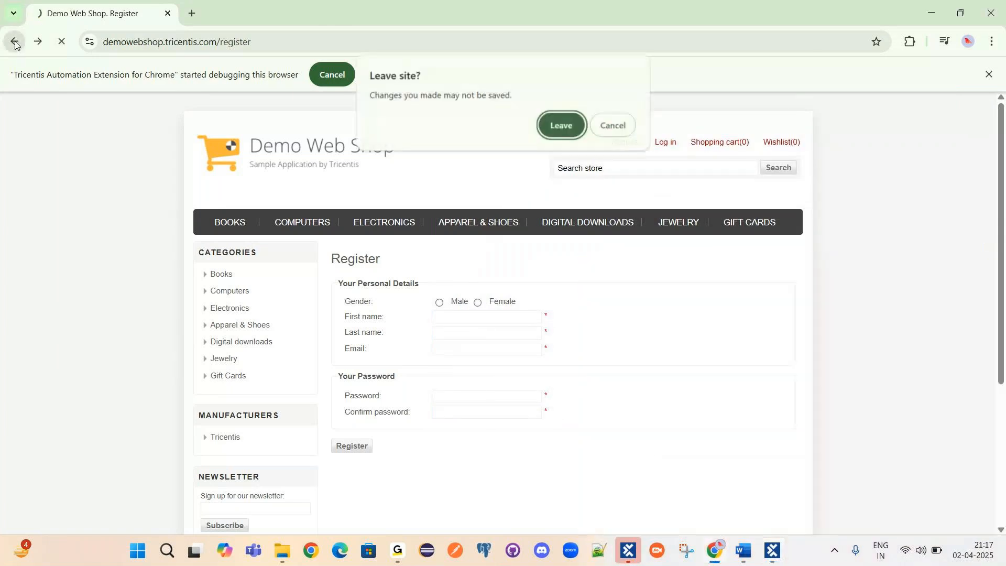
left_click(549, 126)
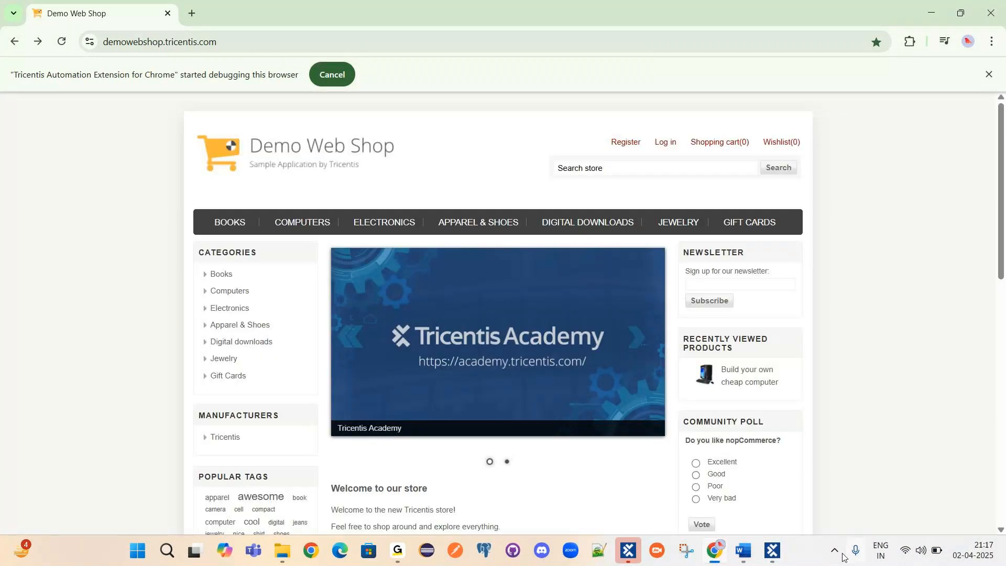
Bring the XScan window forward and close it, returning to Tosca Commander.
left_click(773, 551)
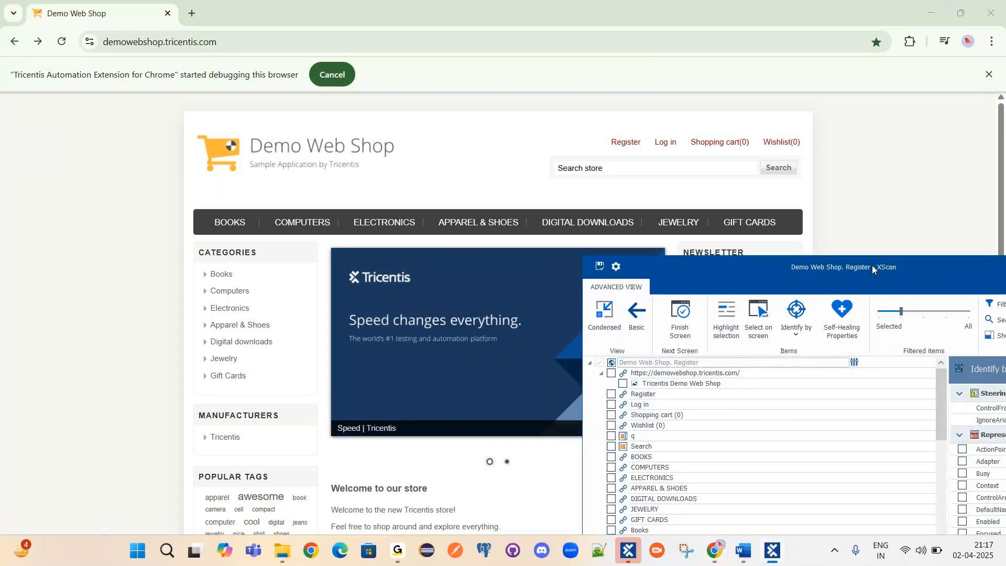
left_click_drag(870, 265, 479, 176)
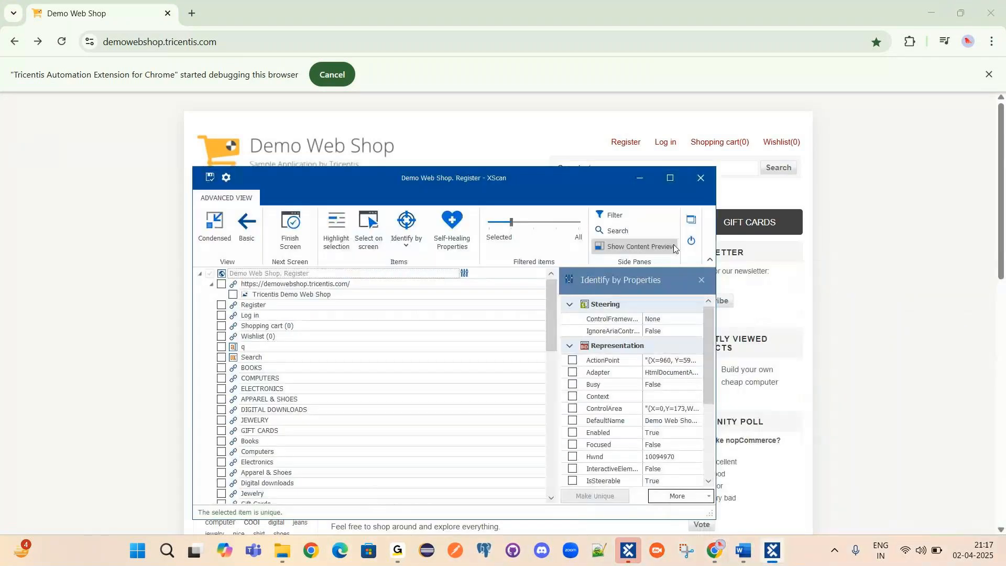
left_click(701, 178)
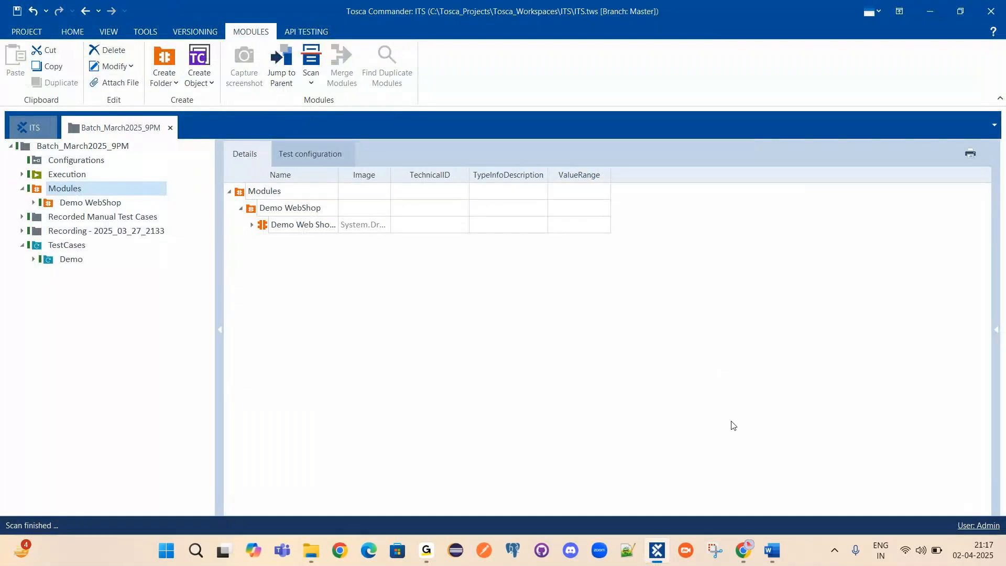
Run Scan > Application on Modules again and pick the Demo Web Shop home page window.
left_click(744, 551)
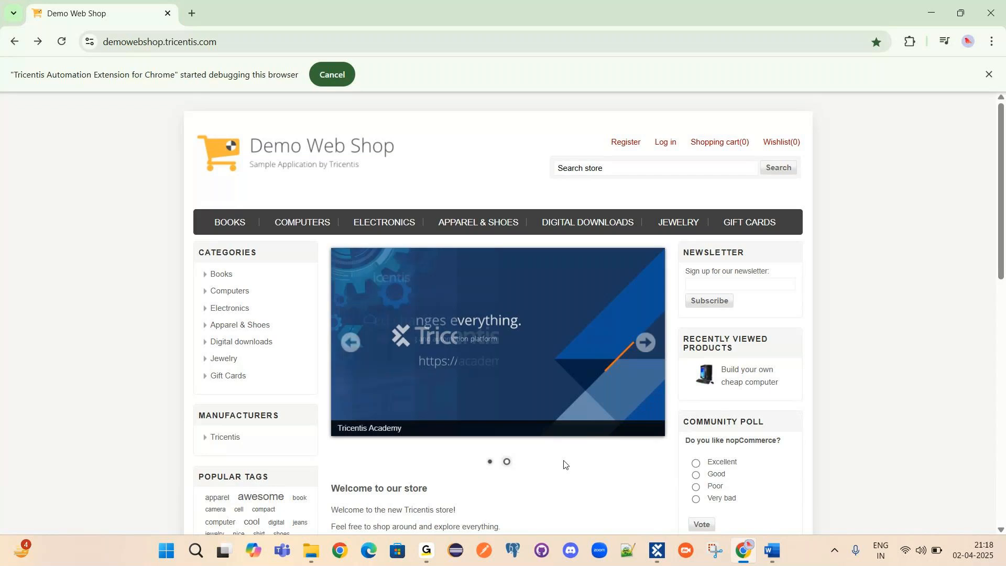
left_click(657, 552)
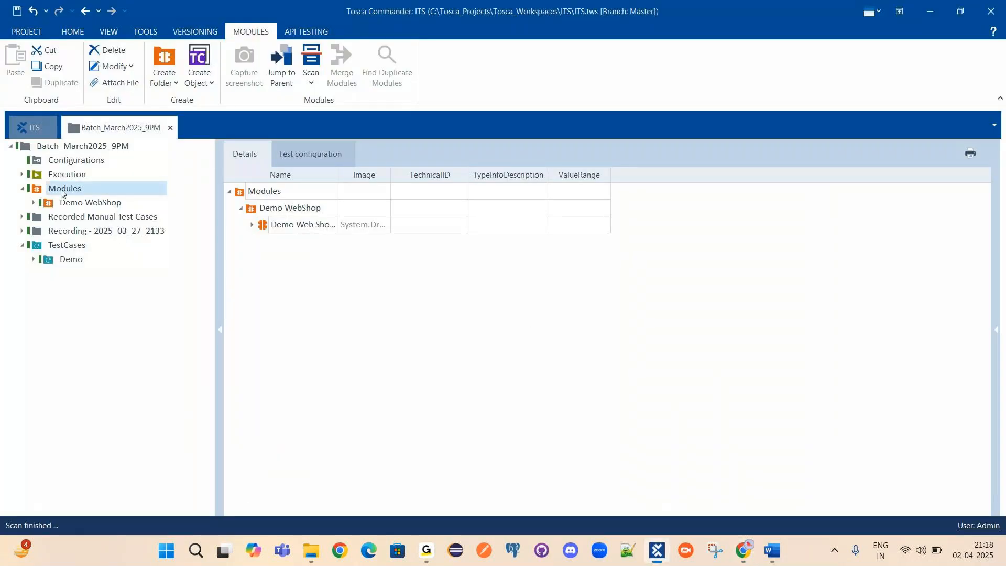
right_click(38, 191)
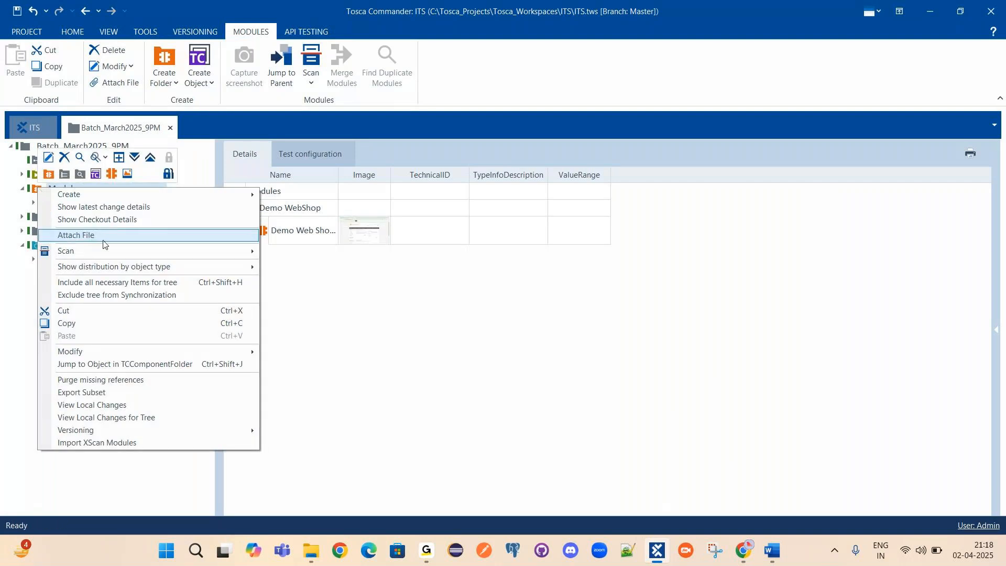
mouse_move(70, 252)
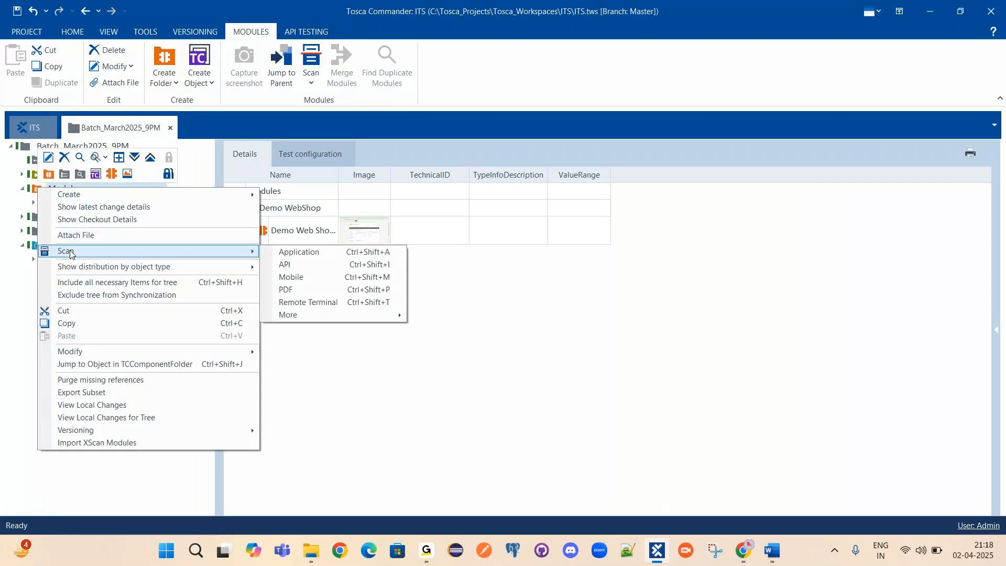
left_click(302, 255)
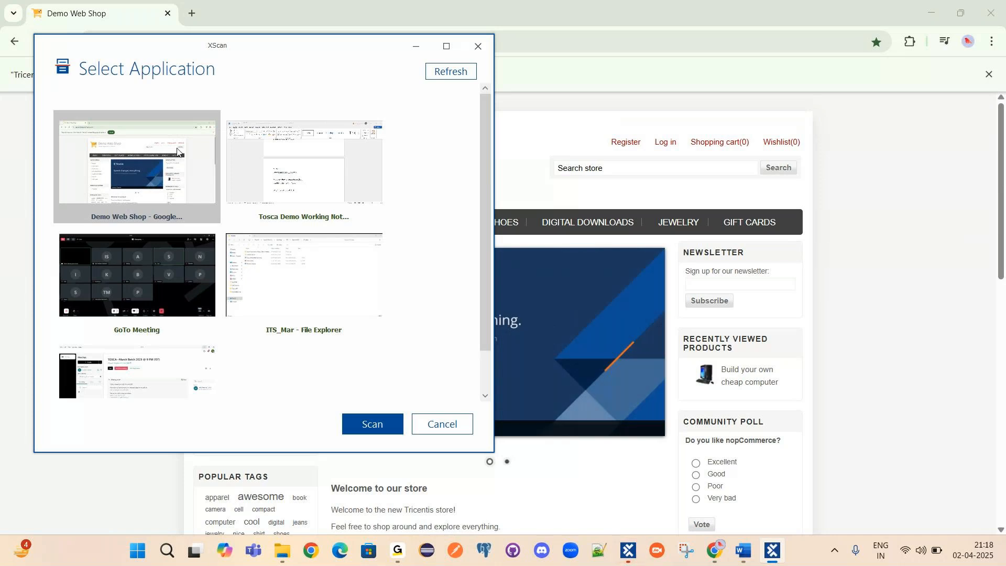
left_click(374, 425)
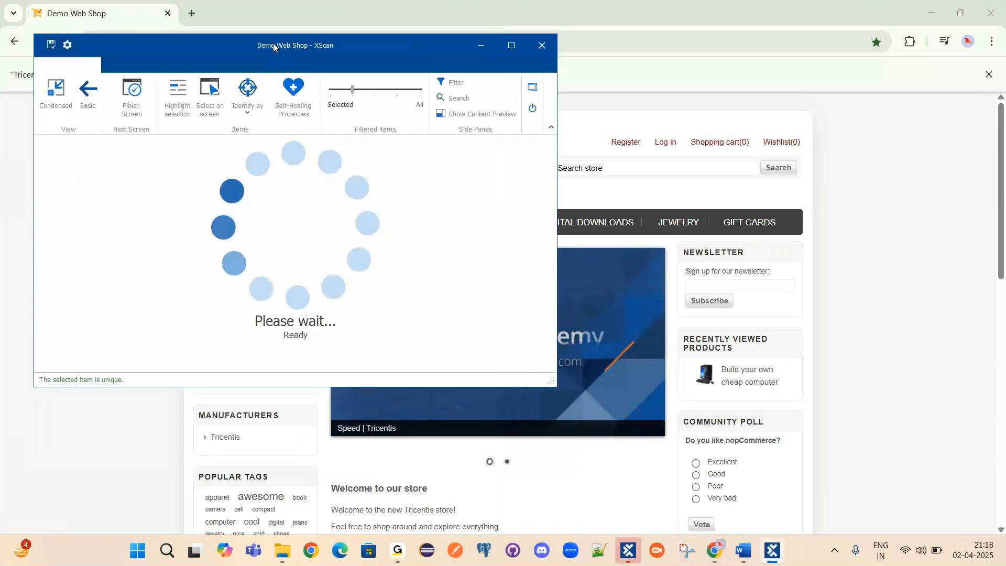
Move and maximize XScan to browse the scanned page elements, then restore its size.
left_click_drag(267, 47, 637, 40)
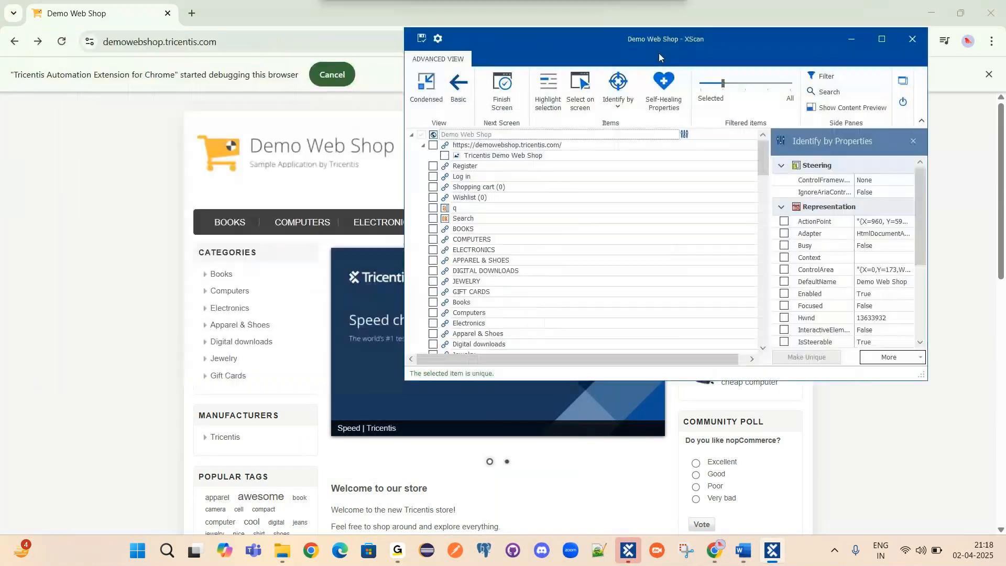
double_click(848, 52)
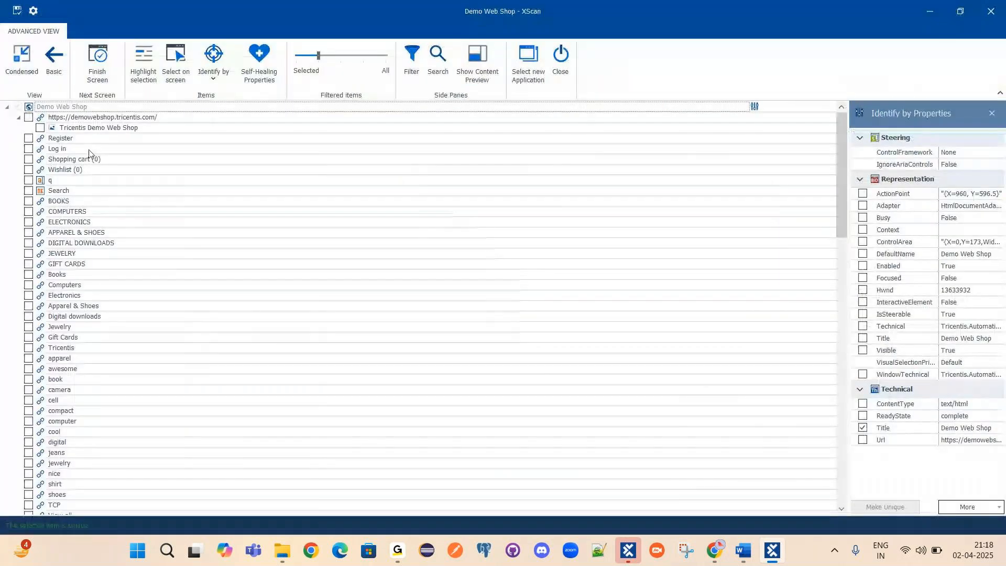
scroll(111, 186, "down", 5)
scroll(108, 186, "down", 17)
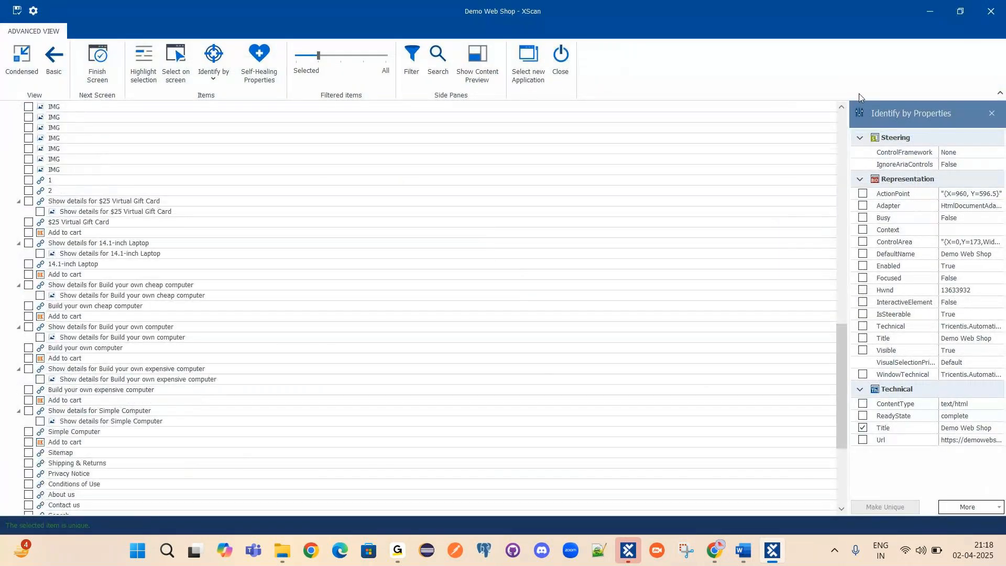
scroll(55, 34, "up", 3)
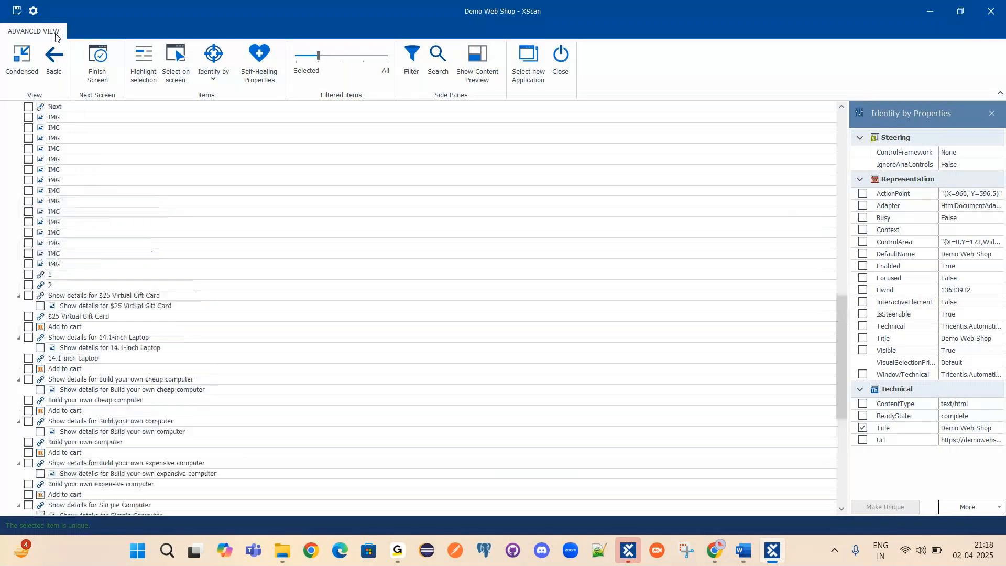
left_click(961, 13)
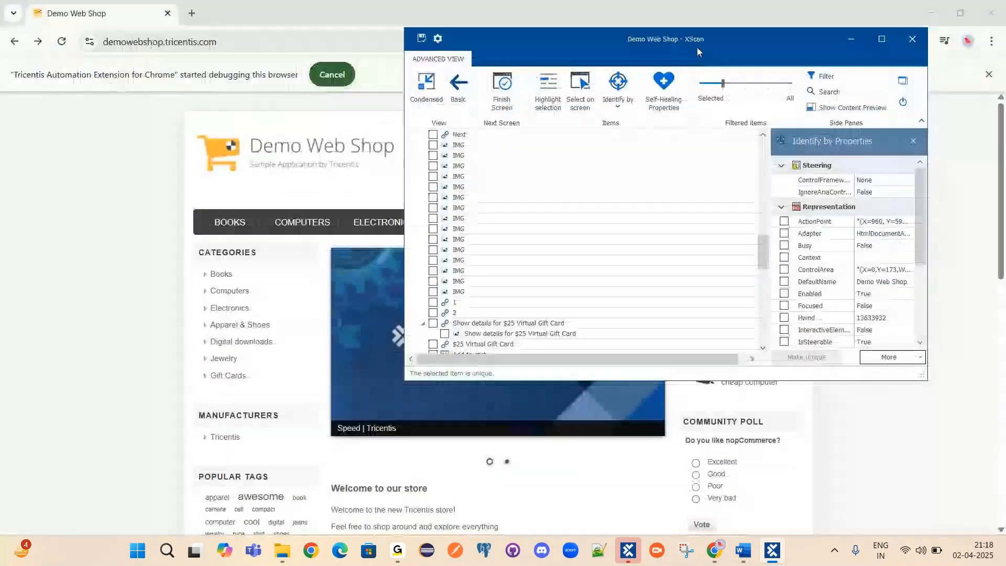
Reposition XScan, view the full web page, then bring XScan back in front fully on screen.
left_click_drag(697, 48, 707, 81)
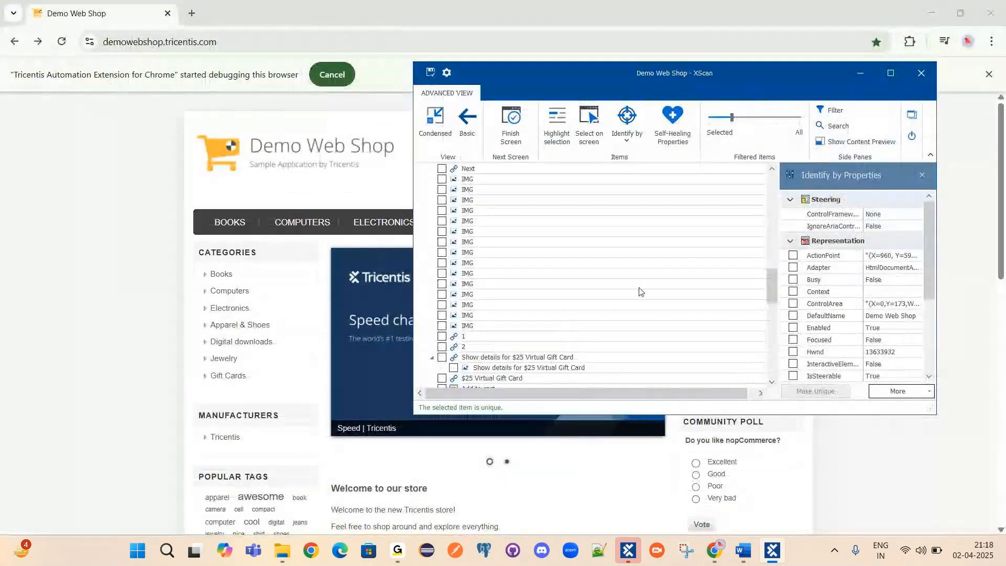
left_click_drag(772, 286, 775, 189)
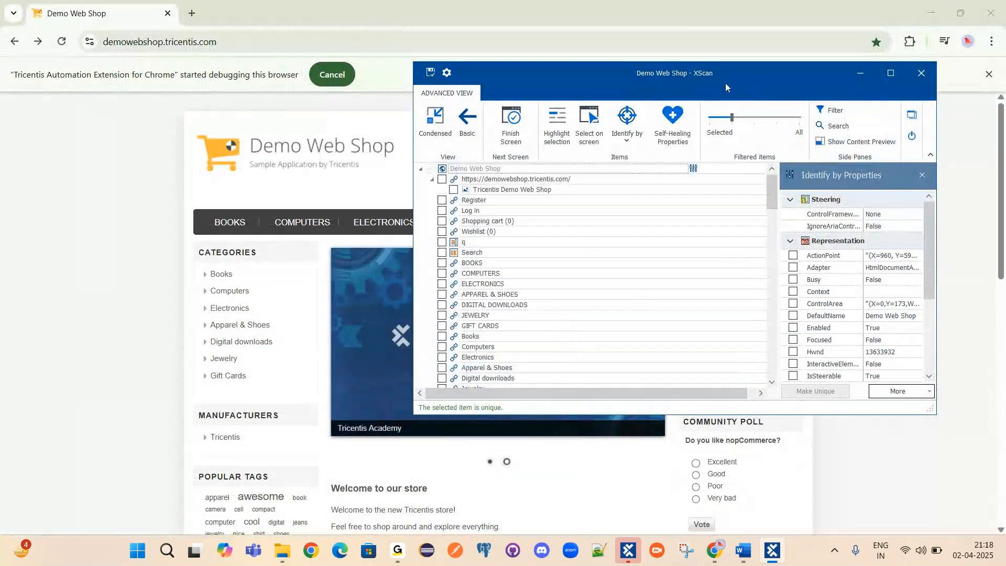
left_click_drag(726, 86, 817, 225)
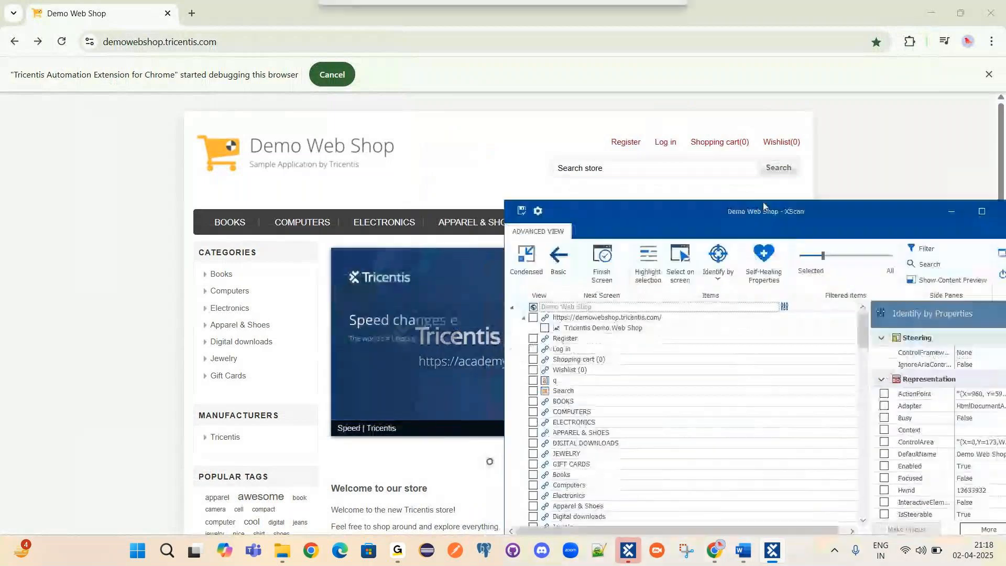
left_click(593, 99)
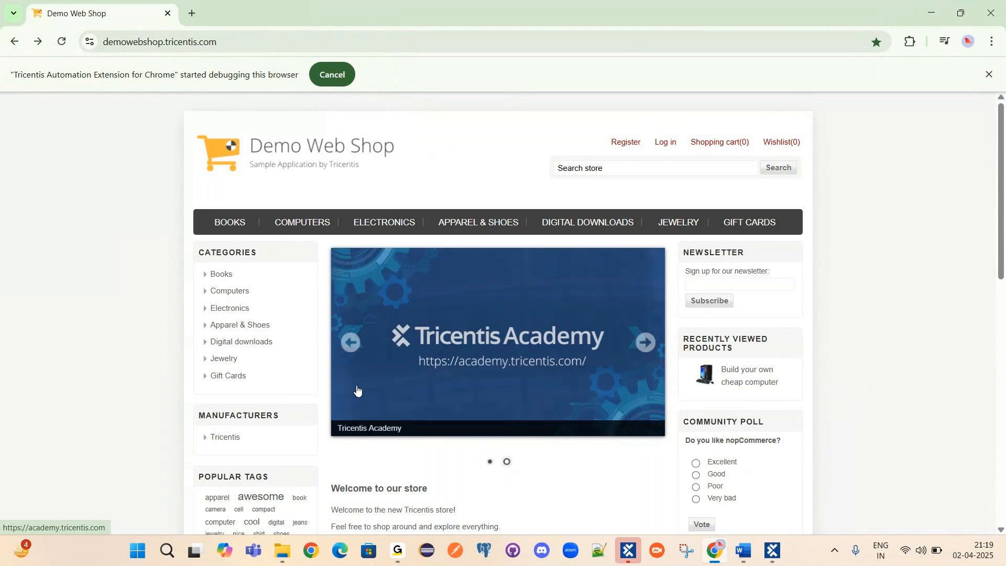
left_click(773, 557)
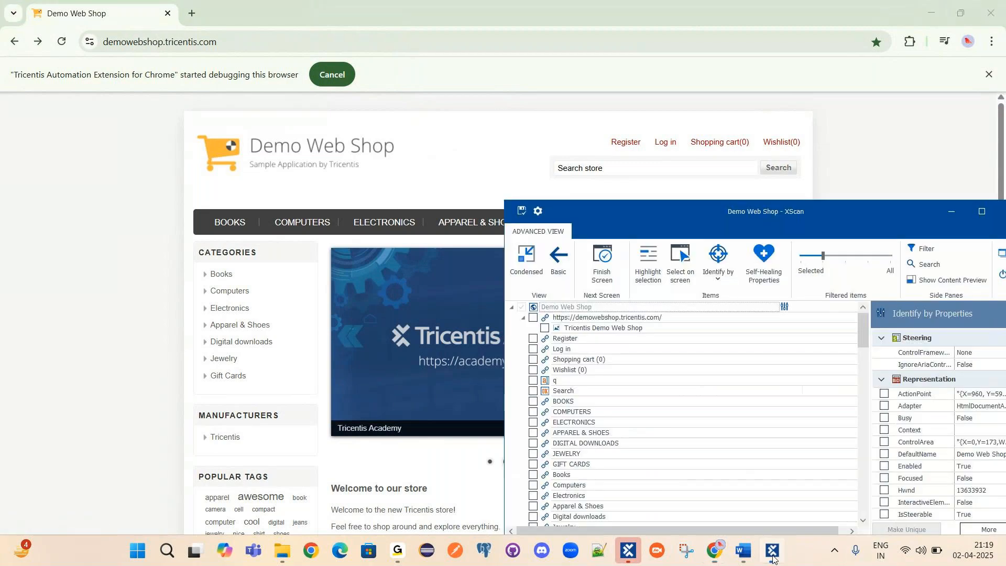
mouse_move(716, 221)
left_mouse_down()
mouse_move(691, 163)
mouse_move(706, 233)
left_mouse_up()
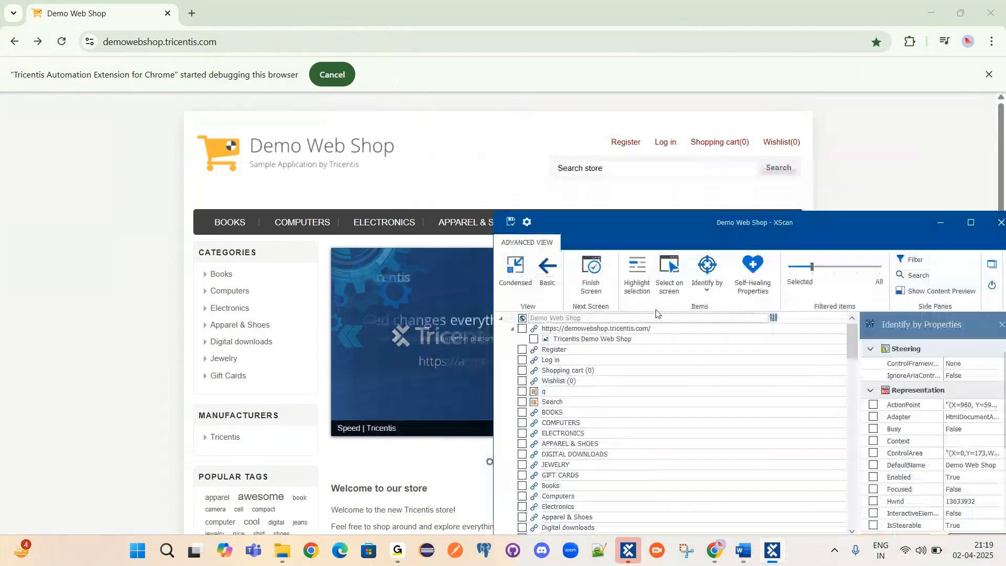
With Select on screen, pick only the Register and Log in links on the page.
left_click(668, 271)
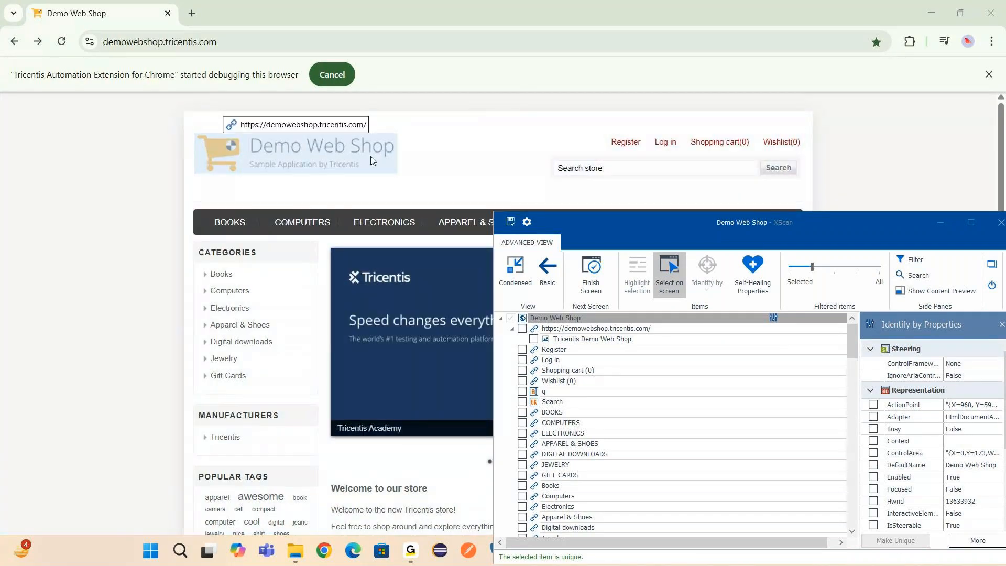
left_click(625, 143)
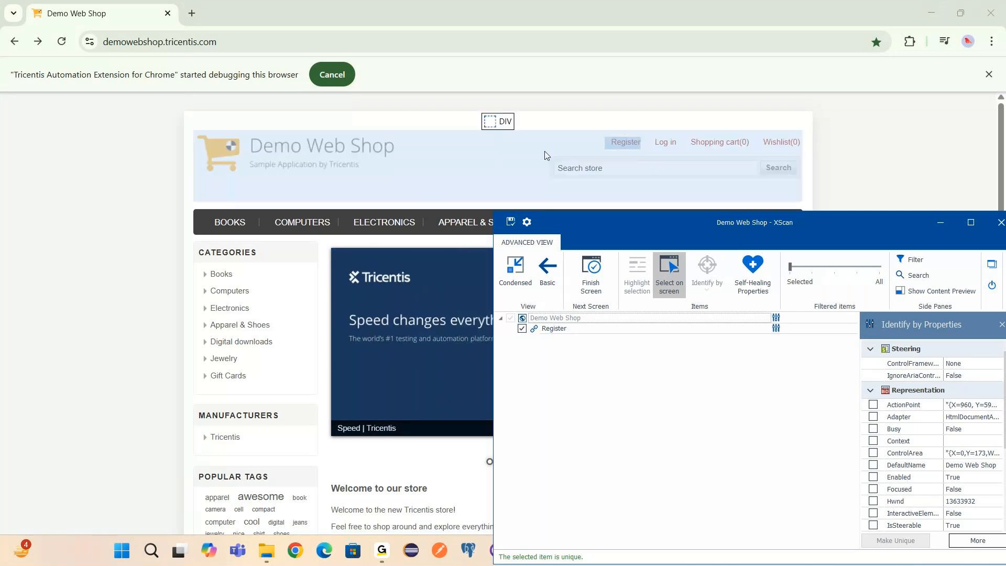
left_click(667, 146)
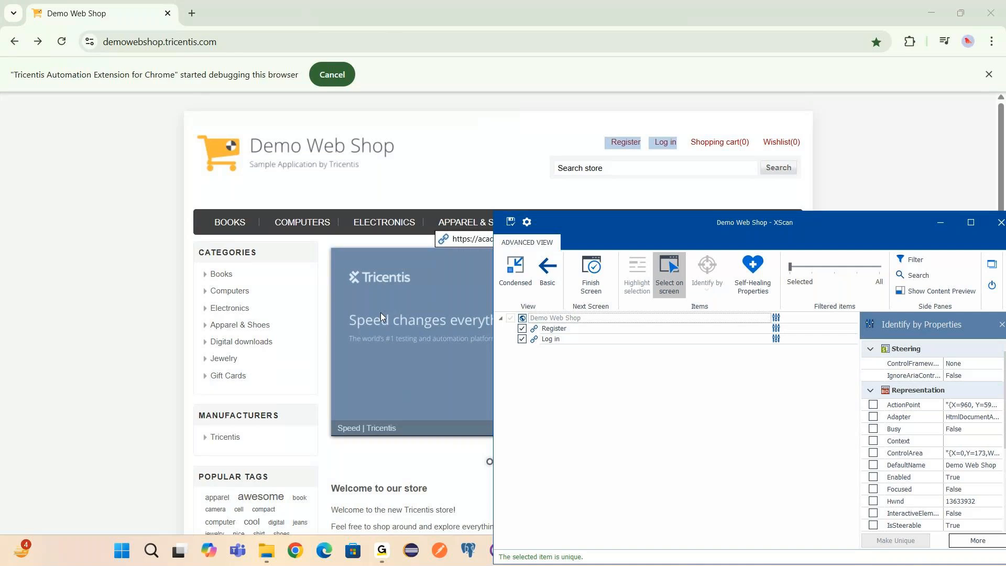
left_click(666, 268)
left_click_drag(772, 227, 445, 111)
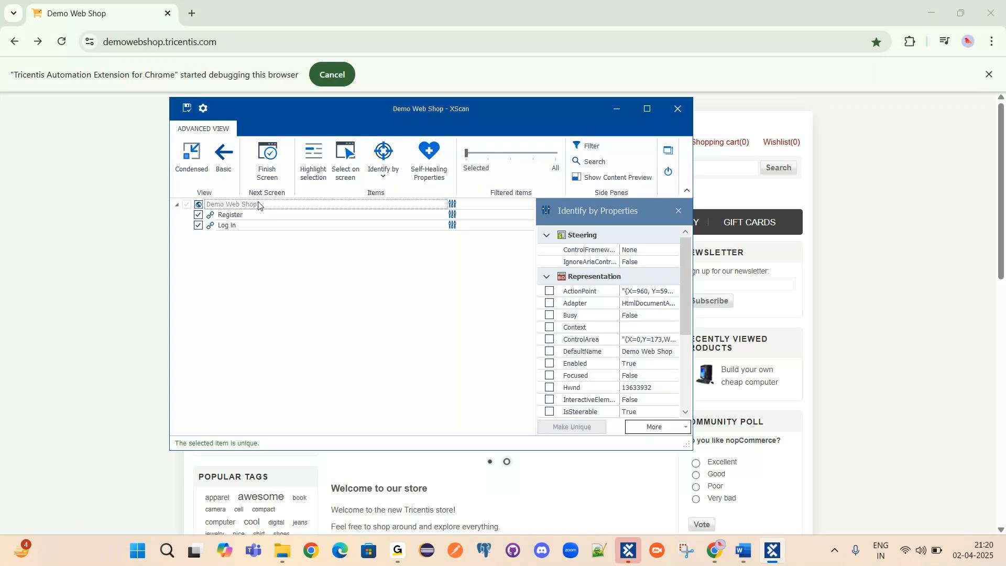
Switch between the Register and Log in links to compare their identification properties.
left_click(230, 214)
left_click(228, 223)
left_click(228, 217)
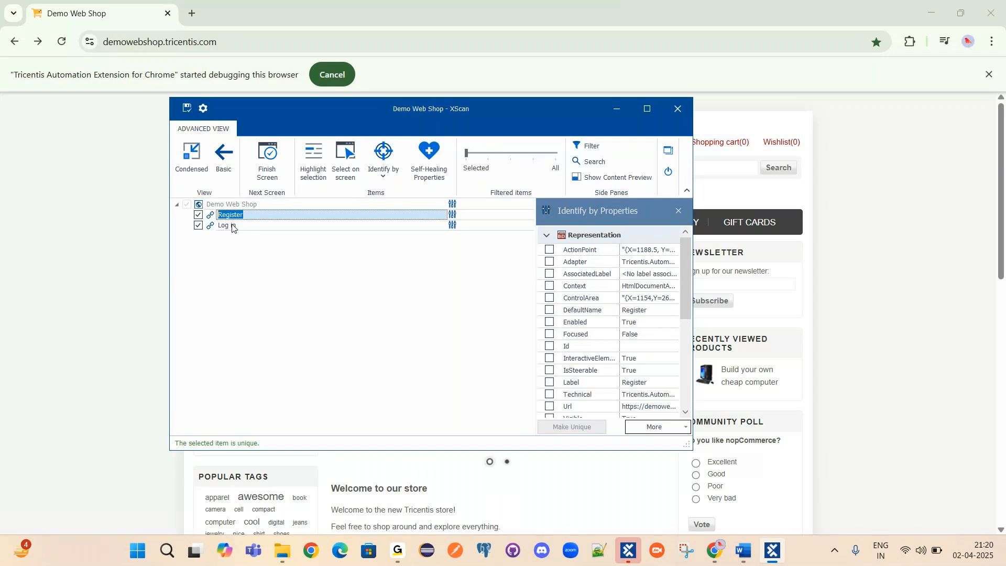
left_click(228, 225)
left_click(228, 217)
left_click(227, 227)
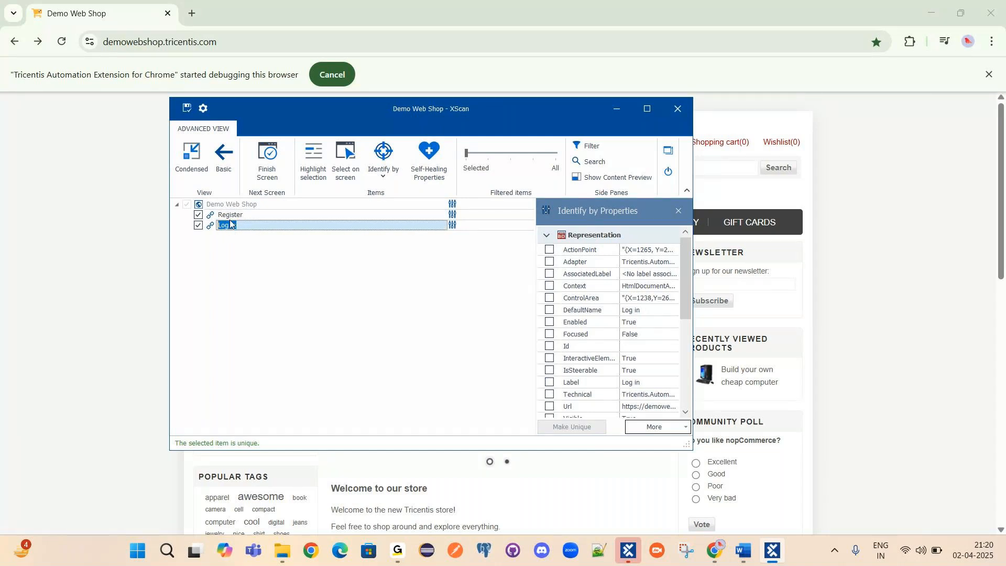
left_click(229, 215)
Compare the Log in link's and the Demo Web Shop page's properties, ending on Register's.
left_click_drag(504, 112, 565, 101)
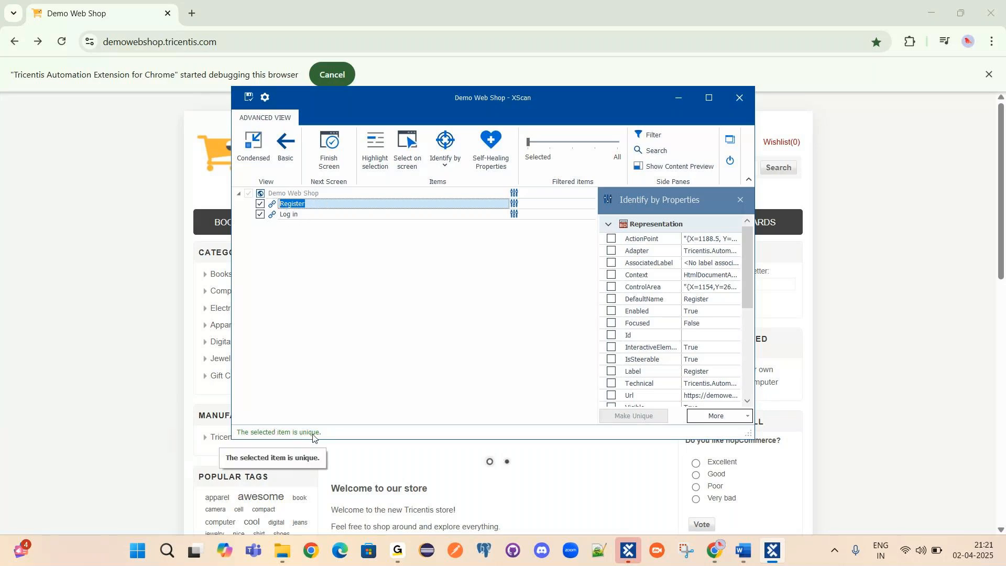
left_click(302, 216)
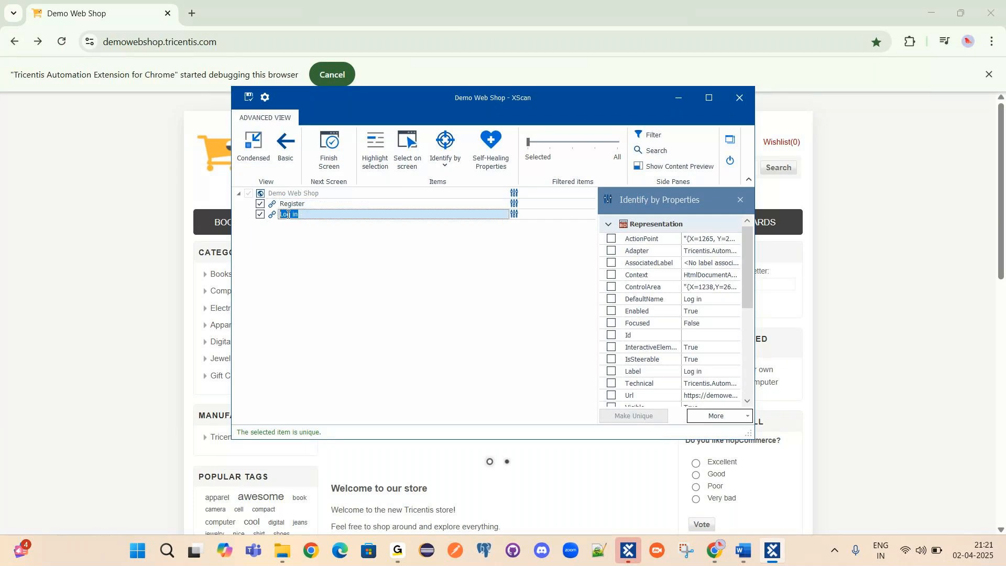
left_click(293, 193)
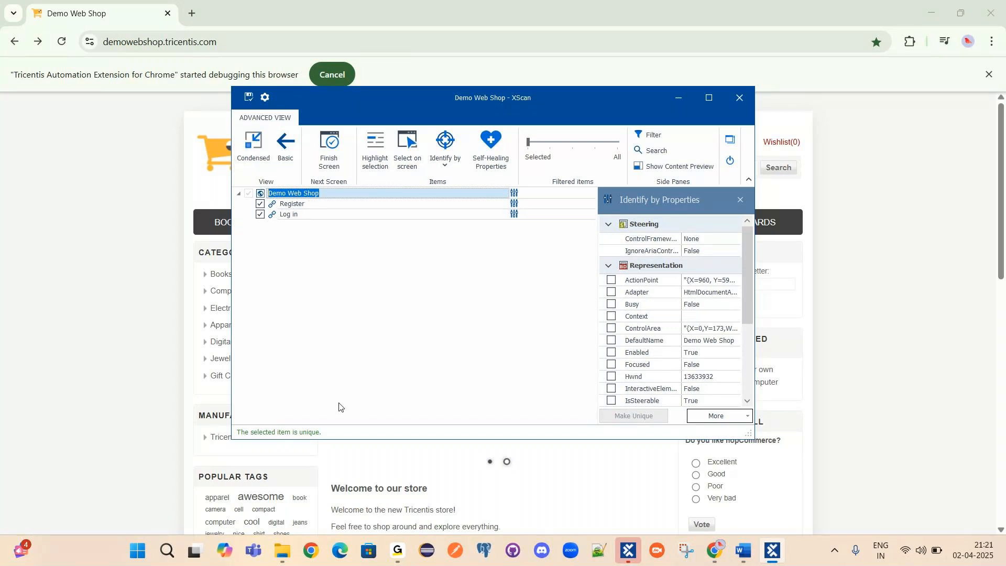
left_click(286, 207)
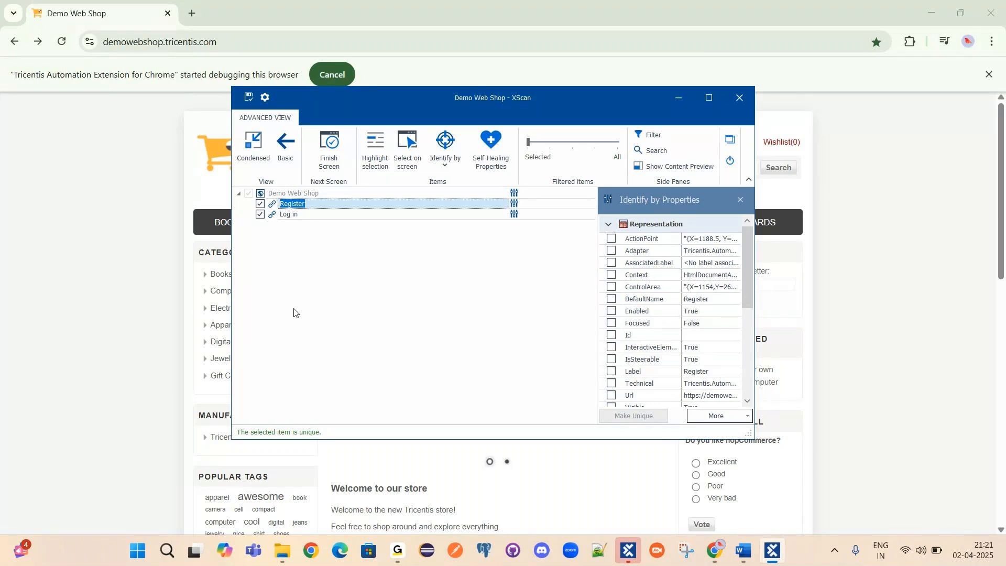
scroll(690, 294, "down", 5)
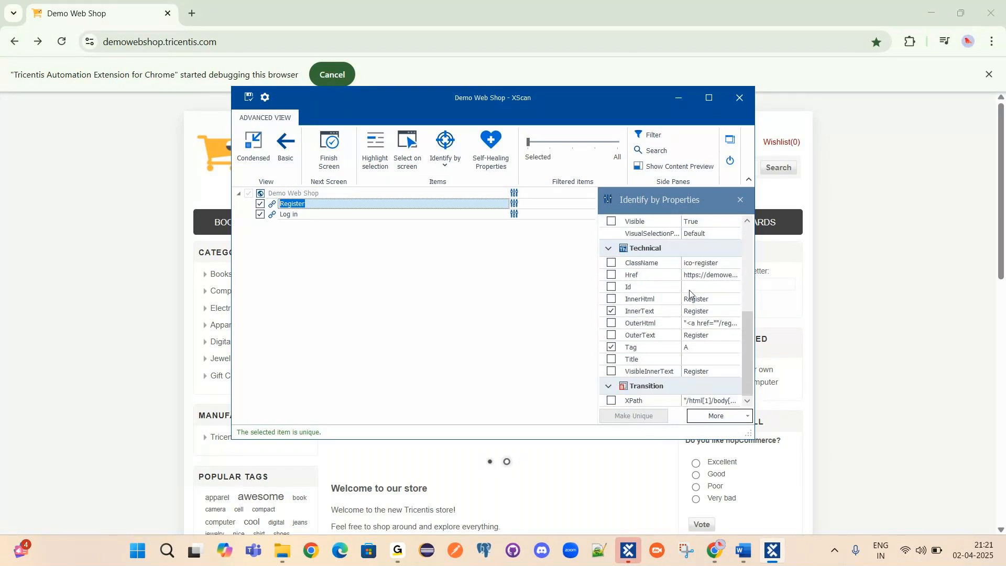
Uncheck InnerText for Register, review Log in and the page, then see Register's not-unique warning.
left_click(611, 311)
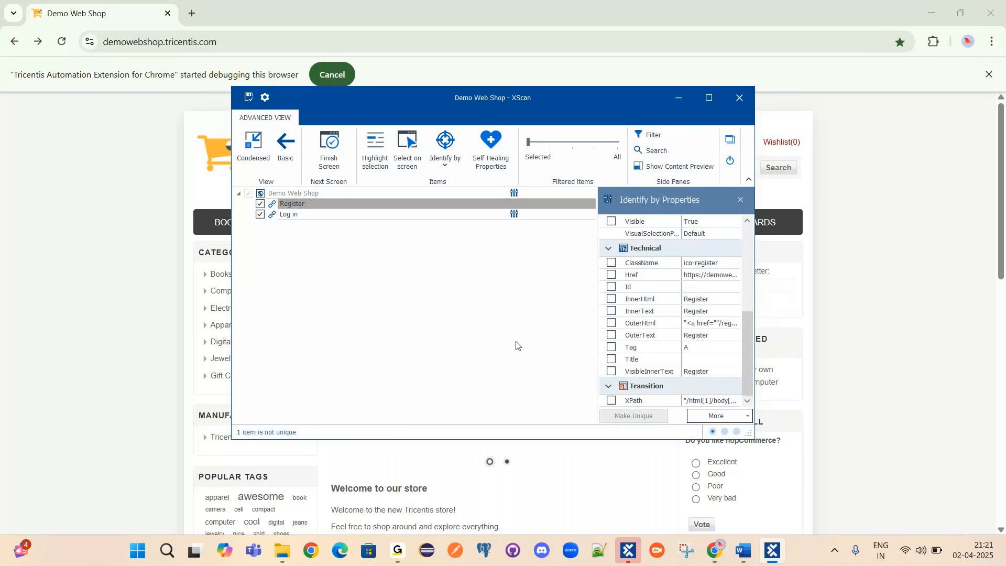
scroll(646, 303, "up", 3)
scroll(646, 303, "up", 2)
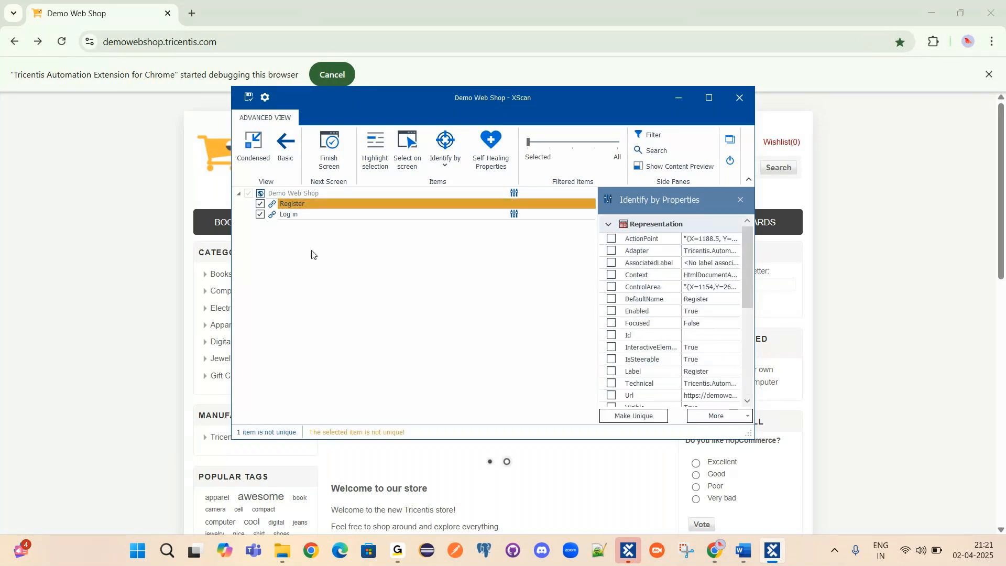
left_click(314, 215)
left_click(307, 195)
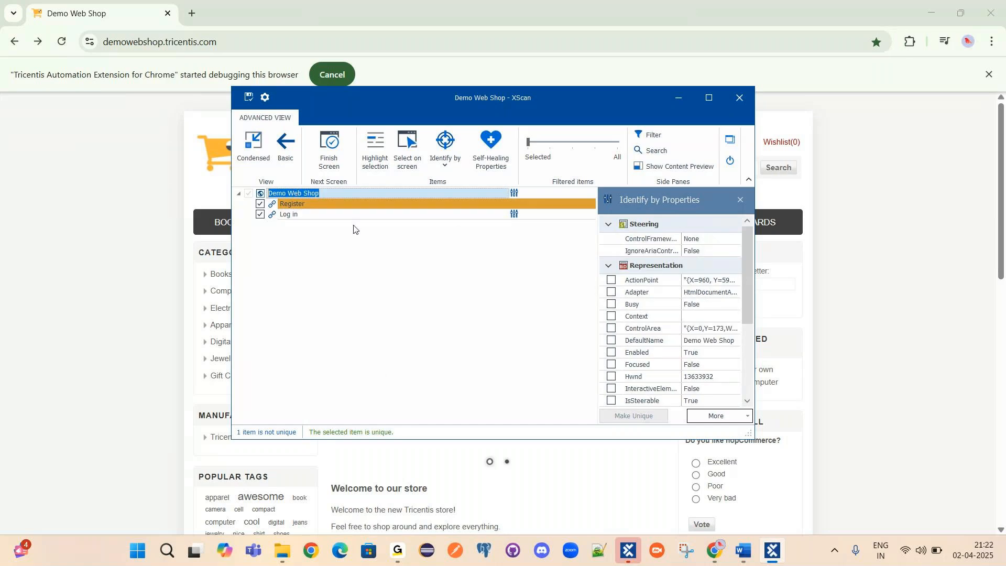
left_click_drag(396, 91, 325, 93)
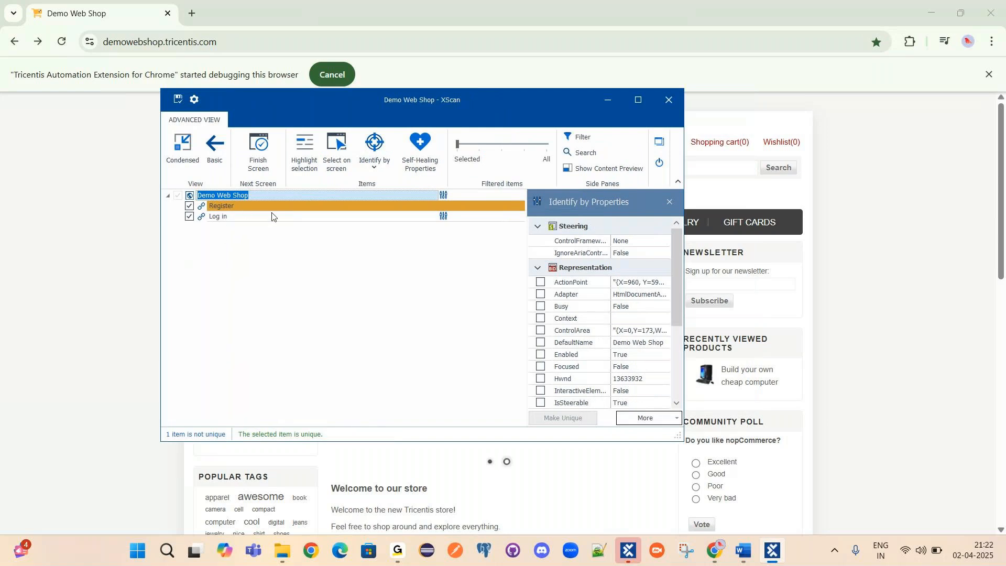
left_click(221, 219)
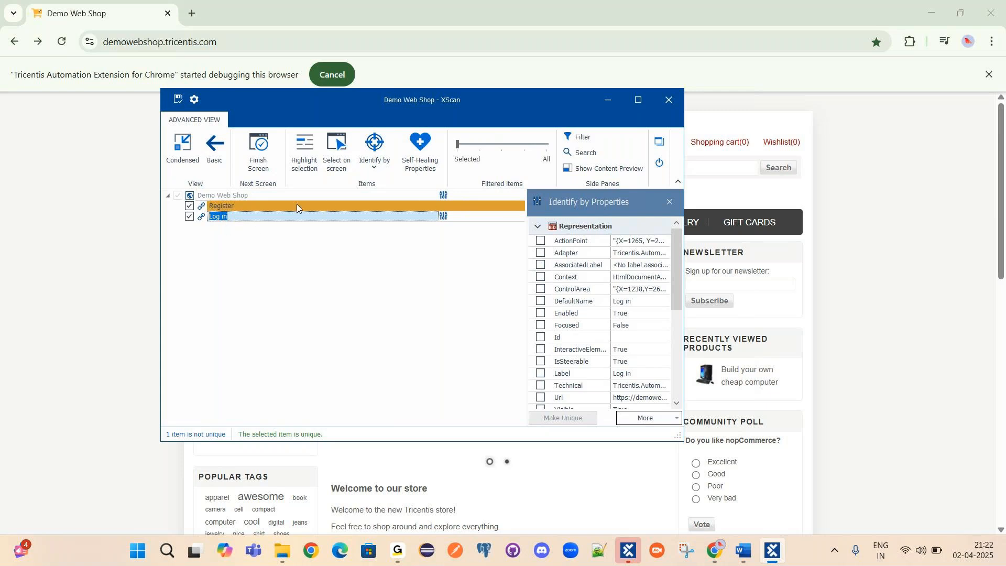
left_click(249, 210)
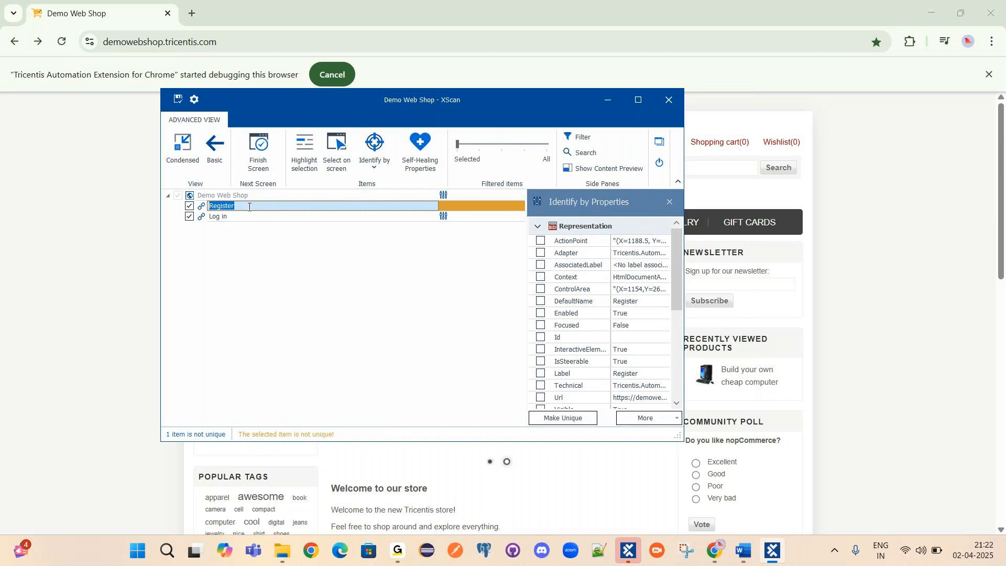
Cancel renaming Register and compare XScan against the Demo Web Shop page in Chrome.
left_click(494, 208)
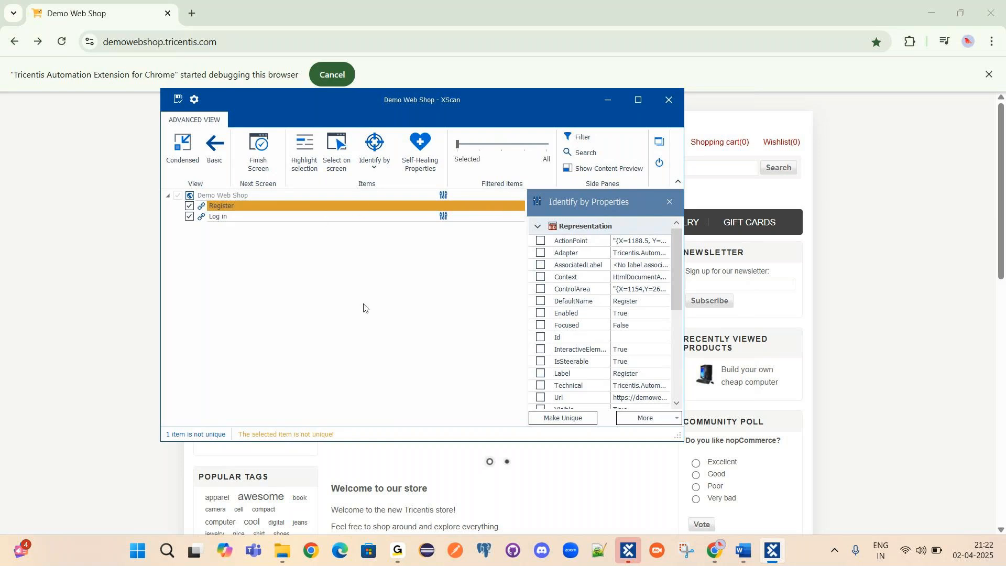
left_click(955, 431)
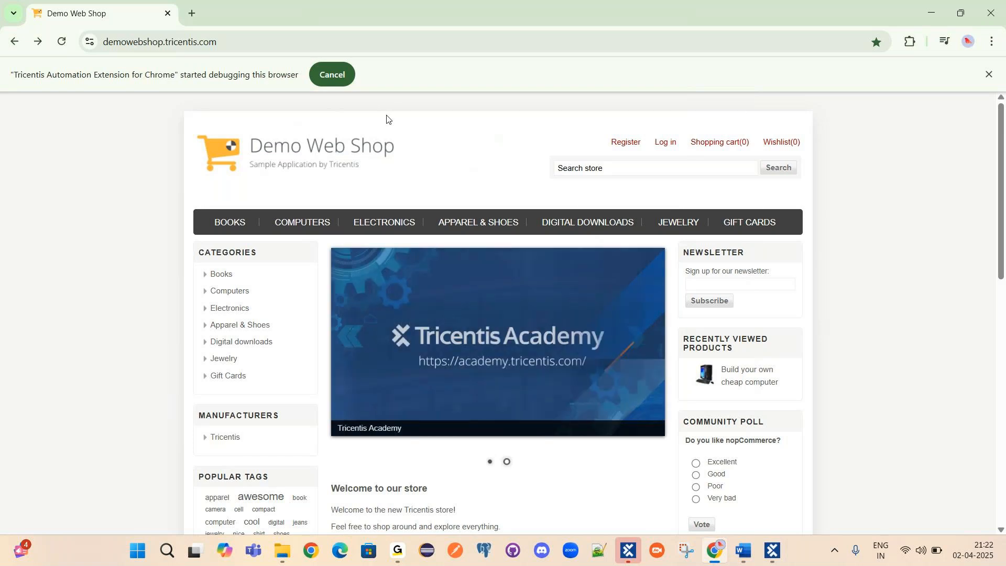
left_click(772, 559)
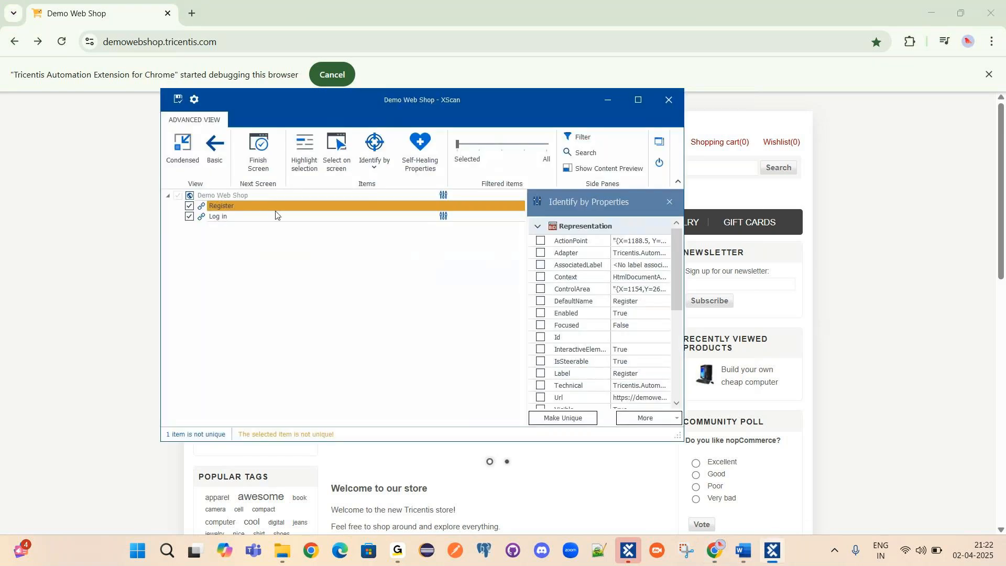
left_click(120, 177)
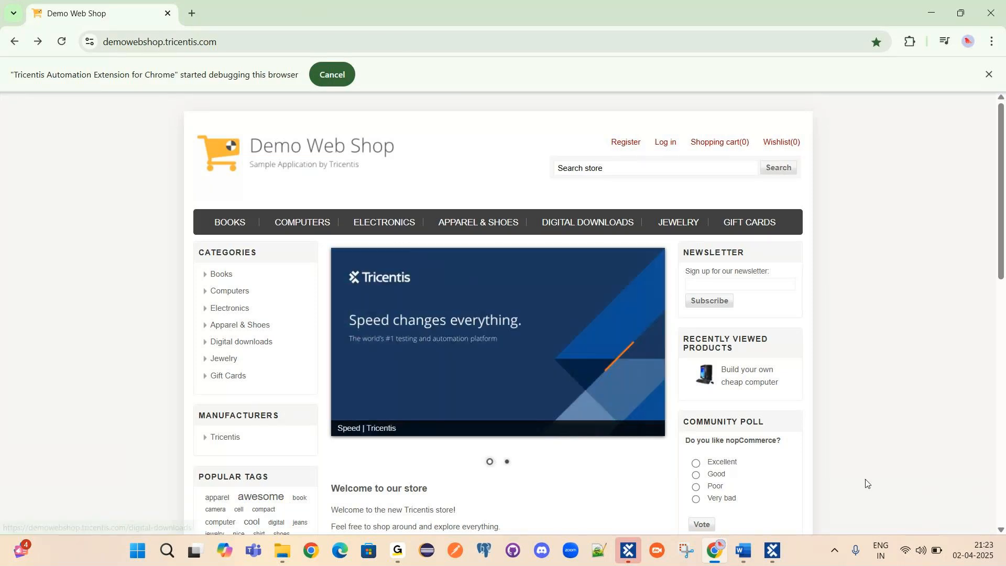
left_click(774, 550)
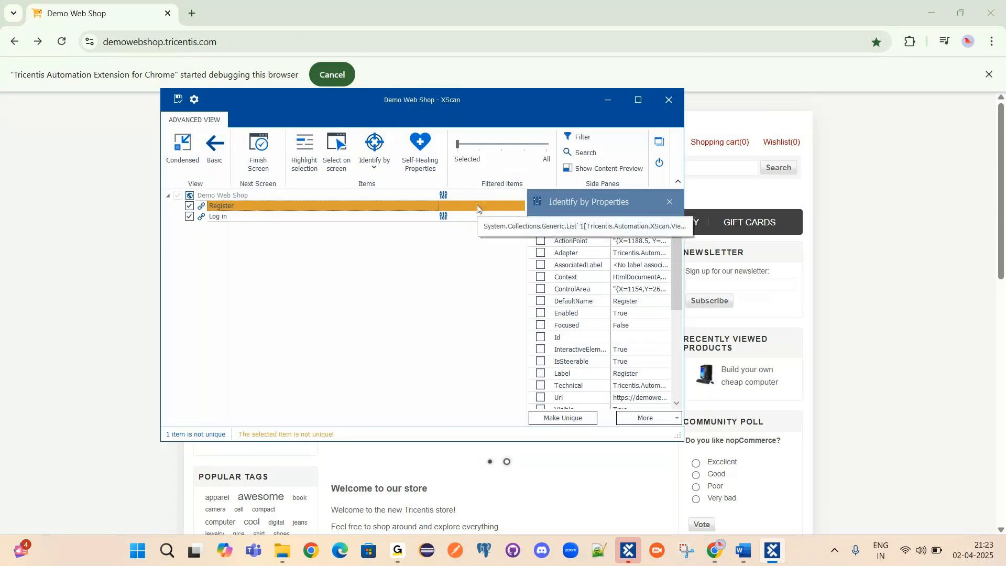
Select Register, maximise the XScan window, and bring up the Word working notes.
left_click(271, 208)
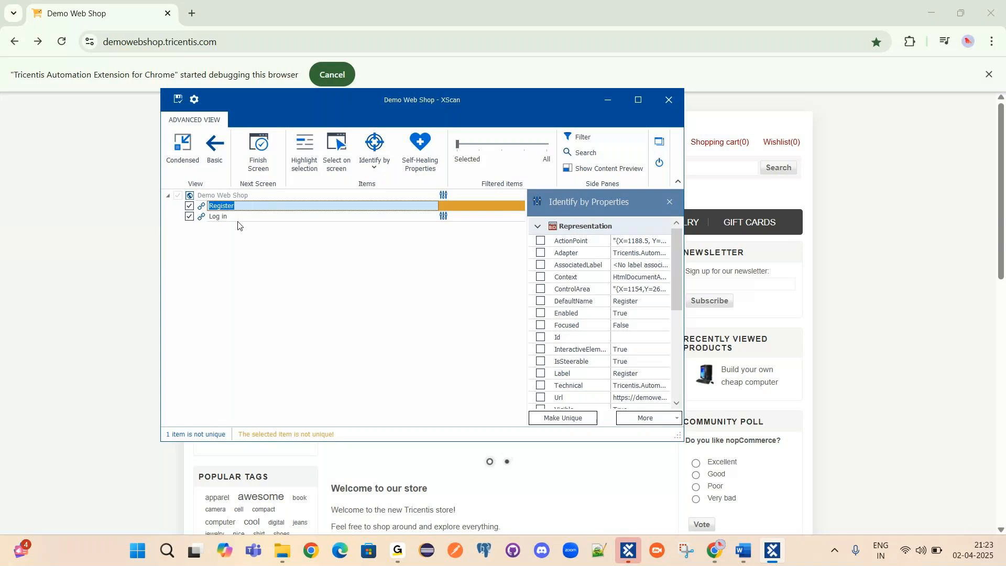
left_click(642, 100)
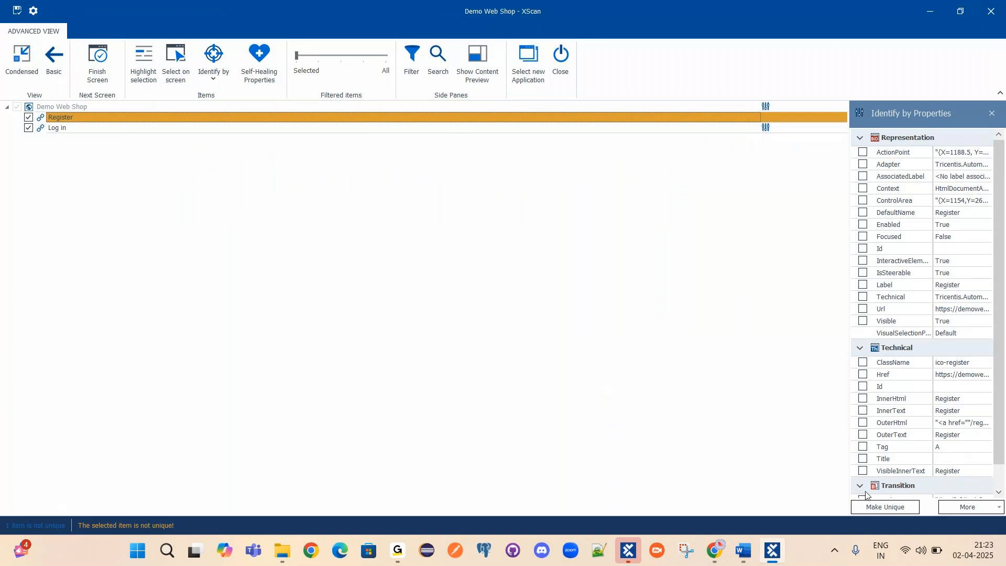
left_click(743, 550)
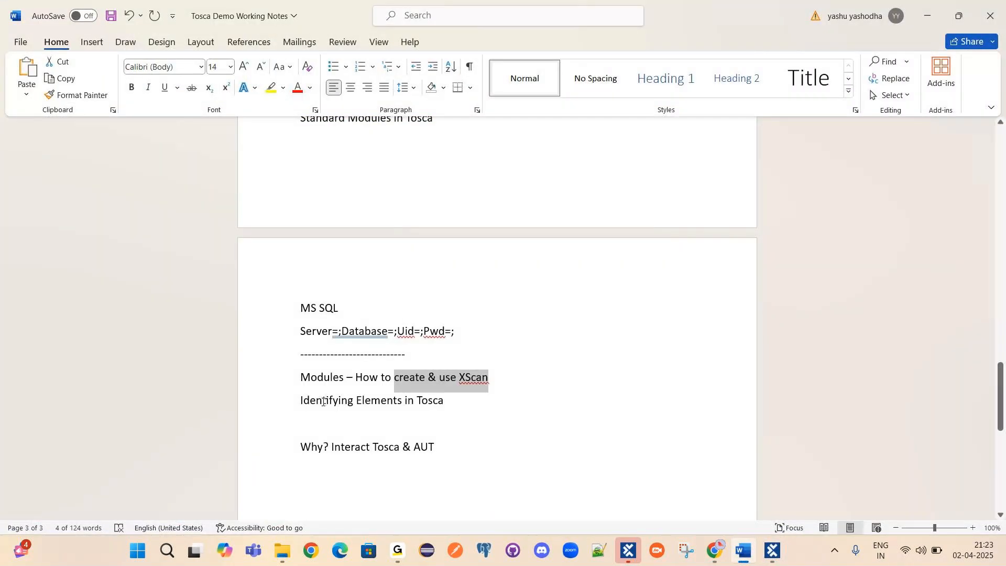
Add a 'Properties' line below 'Identifying Elements in Tosca' in the Word notes, then return to XScan.
left_click_drag(300, 402, 439, 399)
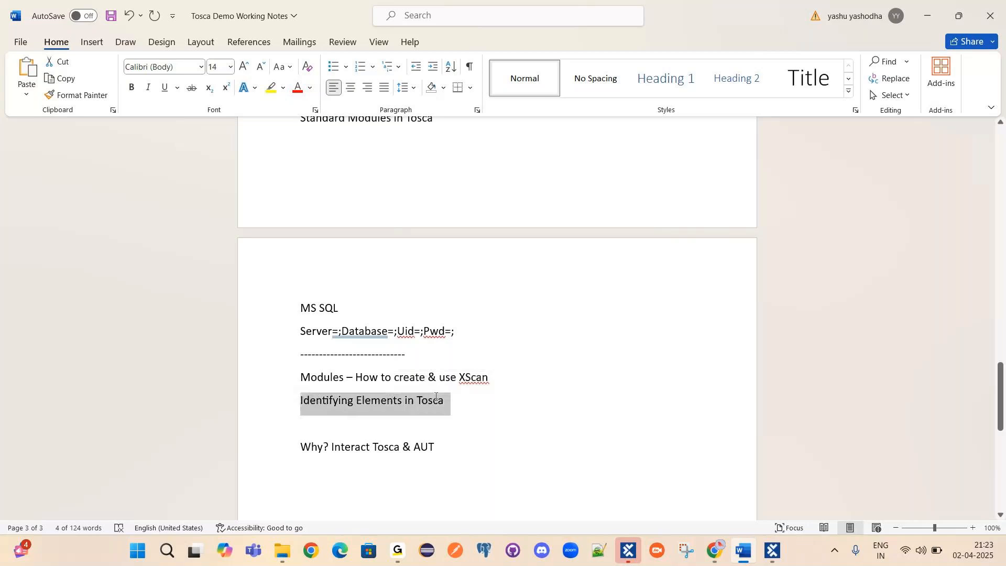
left_click(470, 408)
left_click(439, 421)
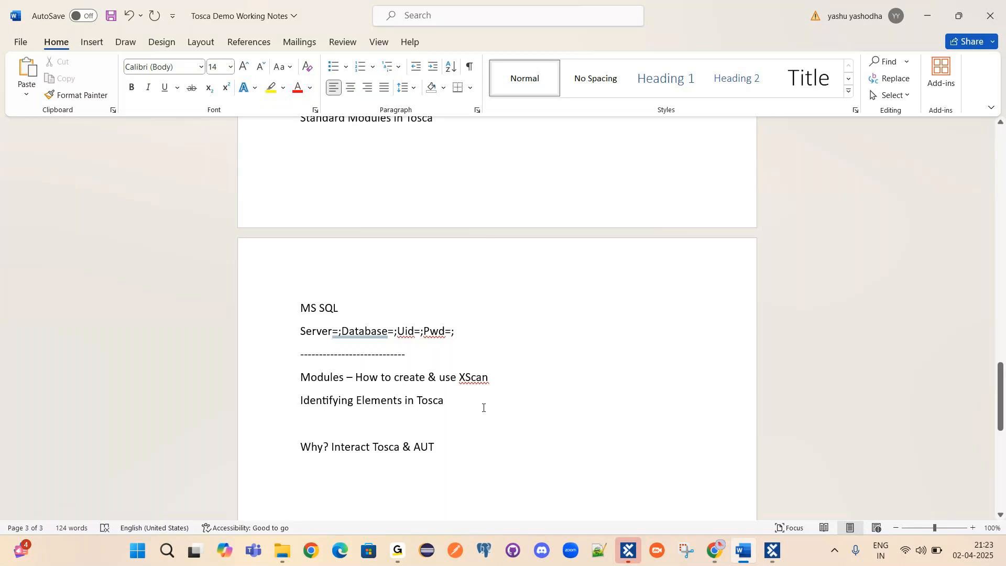
type("Properties")
left_click_drag(359, 423, 302, 423)
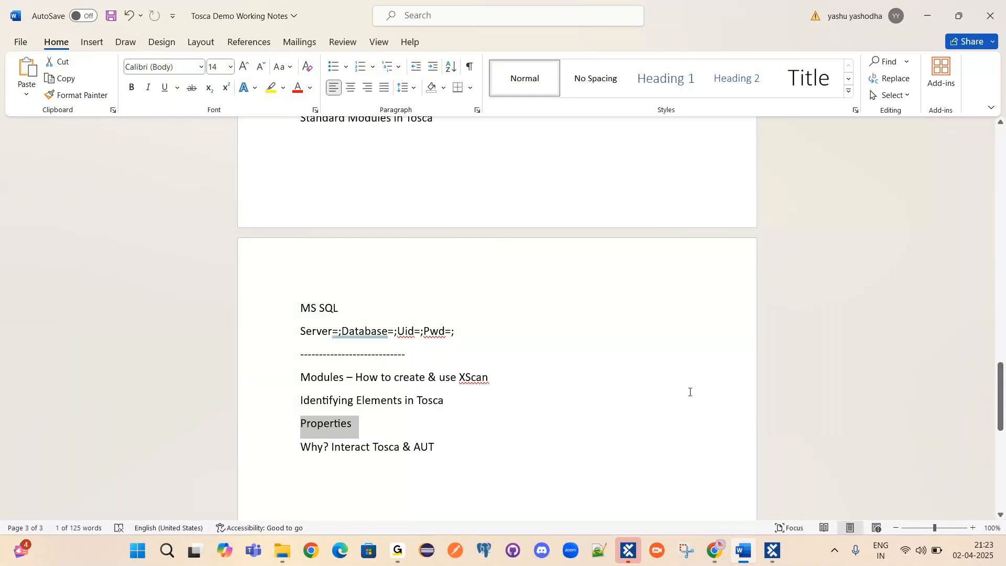
left_click_drag(328, 401, 432, 403)
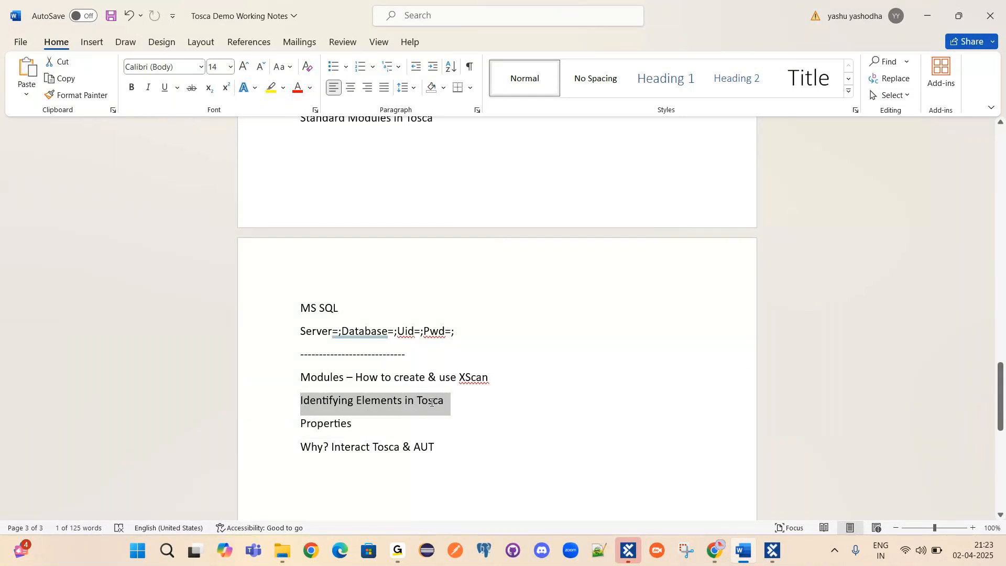
left_click_drag(355, 424, 301, 423)
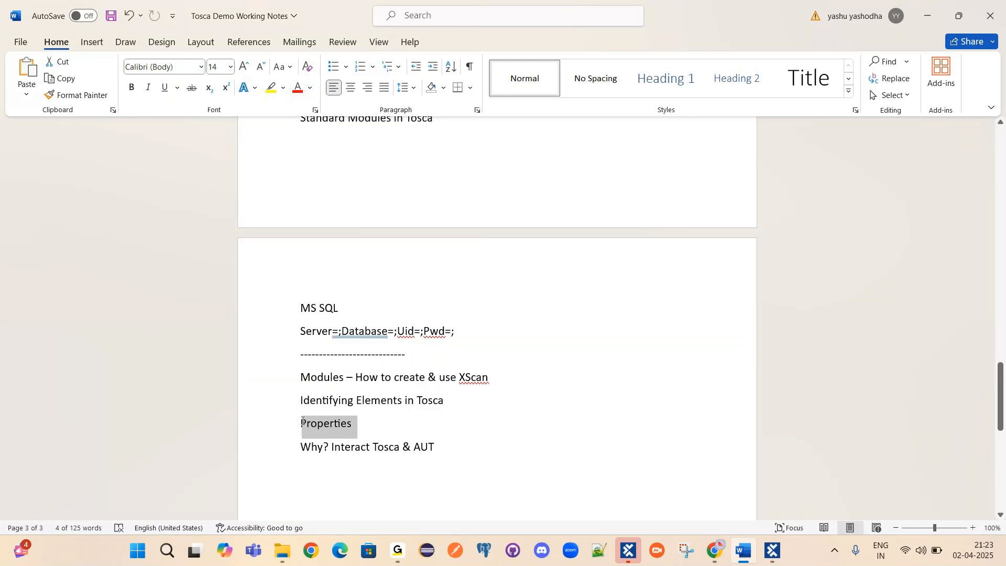
left_click(772, 552)
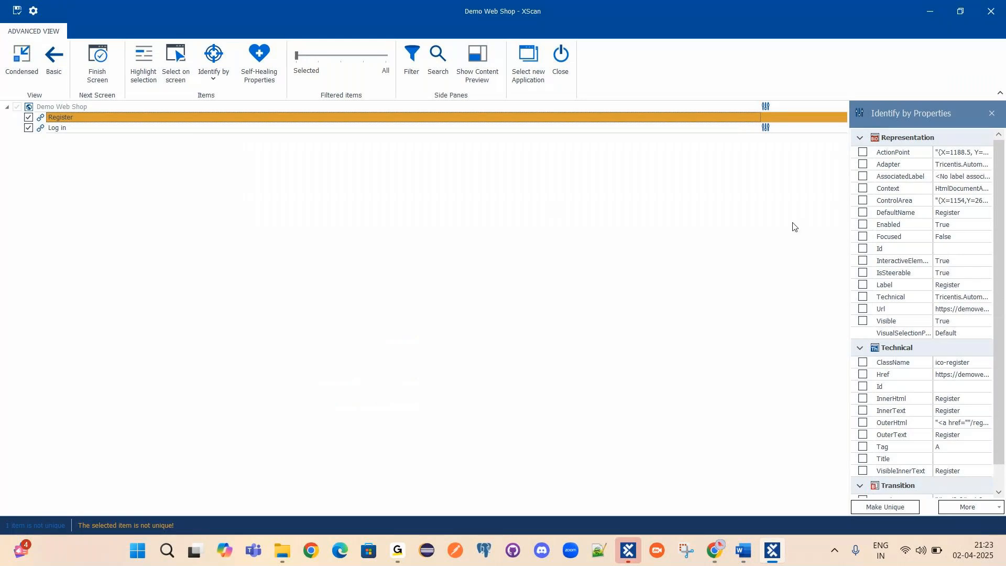
Widen and then close Register's properties pane, and display the Identify by method list.
left_click_drag(849, 131, 739, 131)
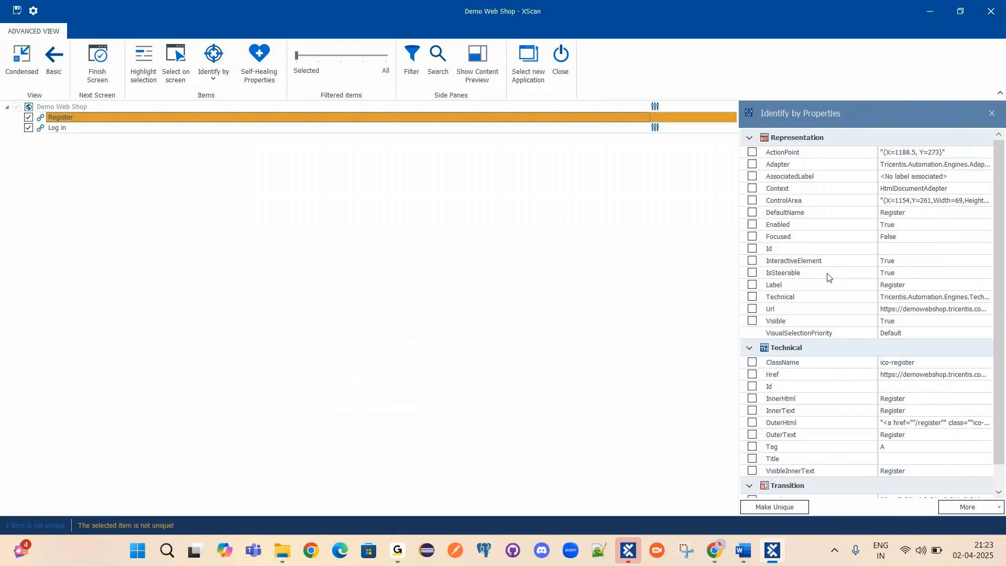
left_click(990, 120)
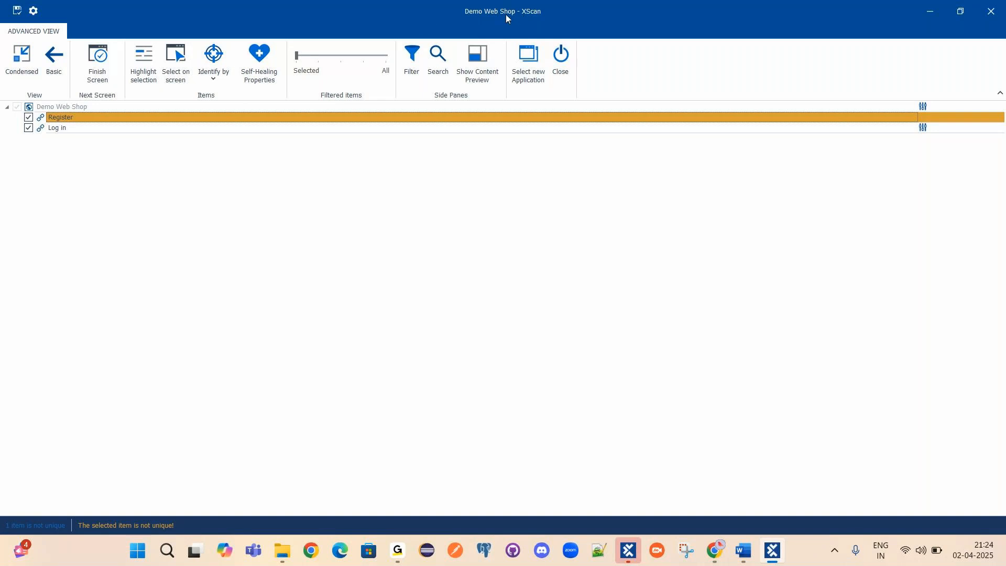
left_click(213, 79)
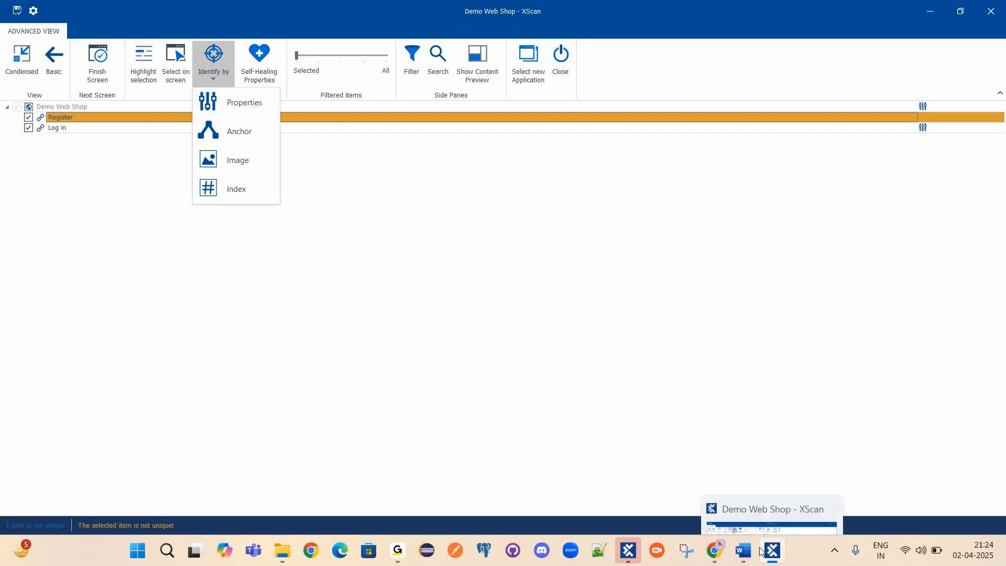
Review the 'Properties' note in the Word working notes, then return to XScan.
left_click(750, 511)
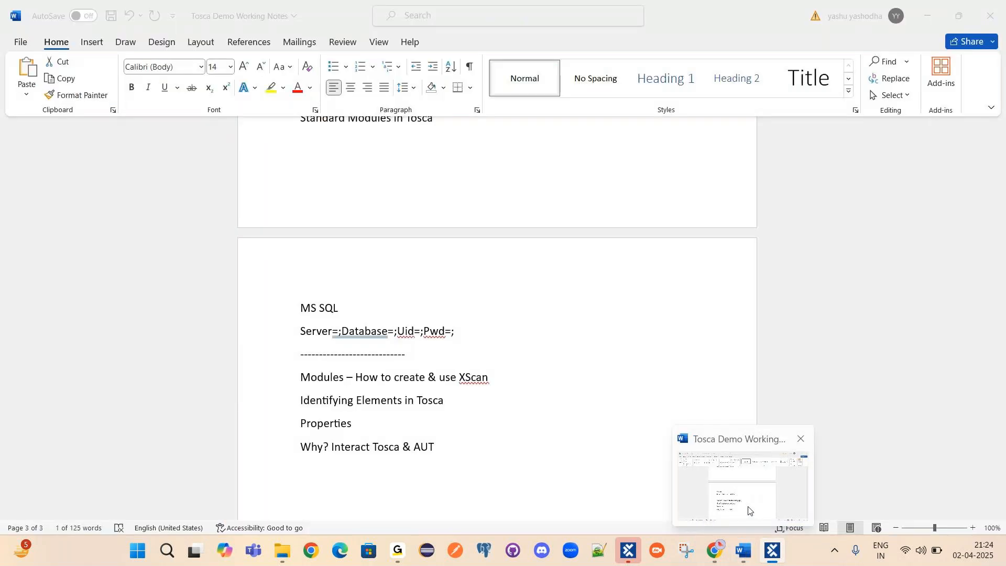
left_click(750, 511)
left_click(351, 424)
left_click_drag(351, 423, 301, 425)
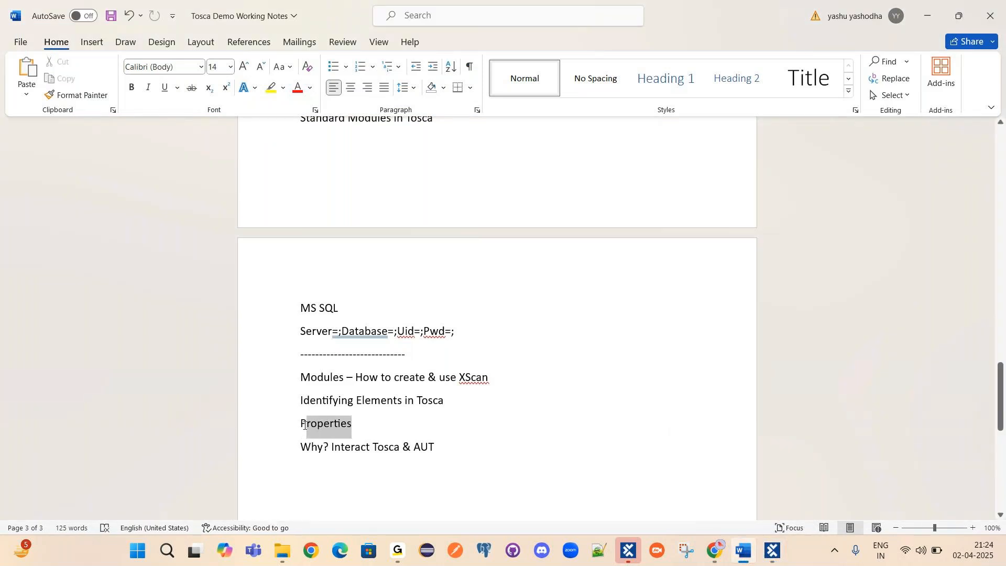
left_click(407, 426)
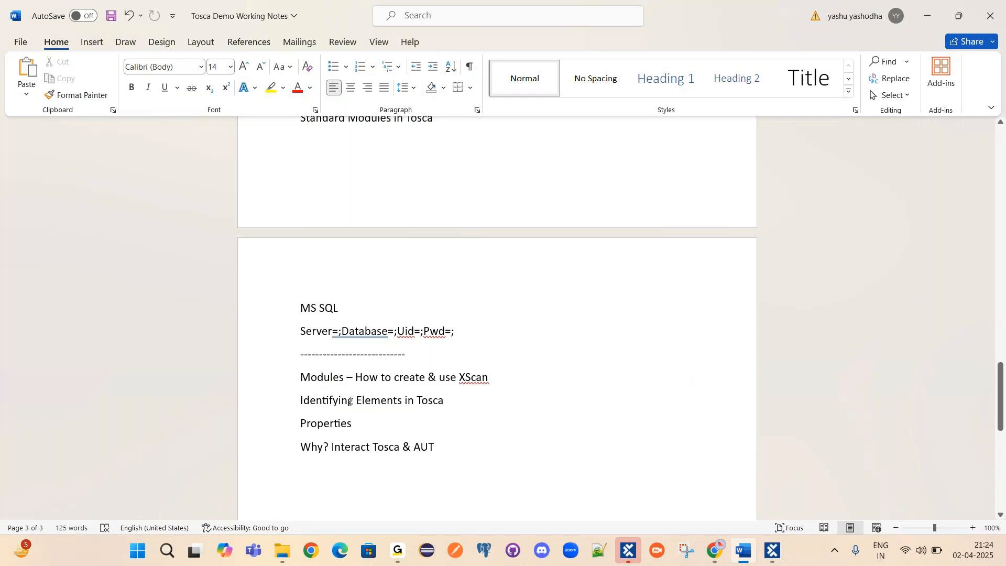
left_click(330, 424)
left_click(774, 551)
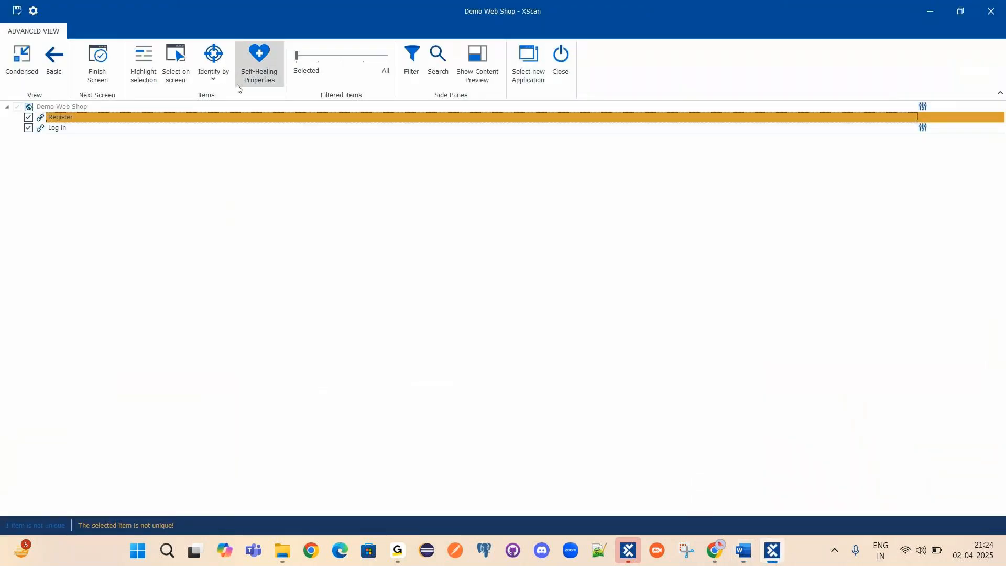
Identify Register by Properties and scroll its property list down to the XPath row.
left_click(222, 77)
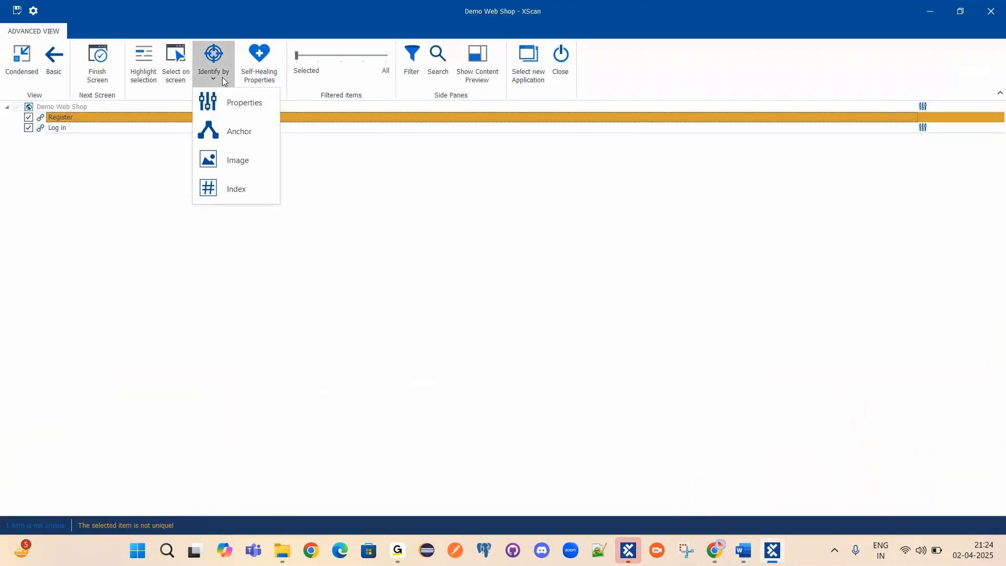
left_click(245, 104)
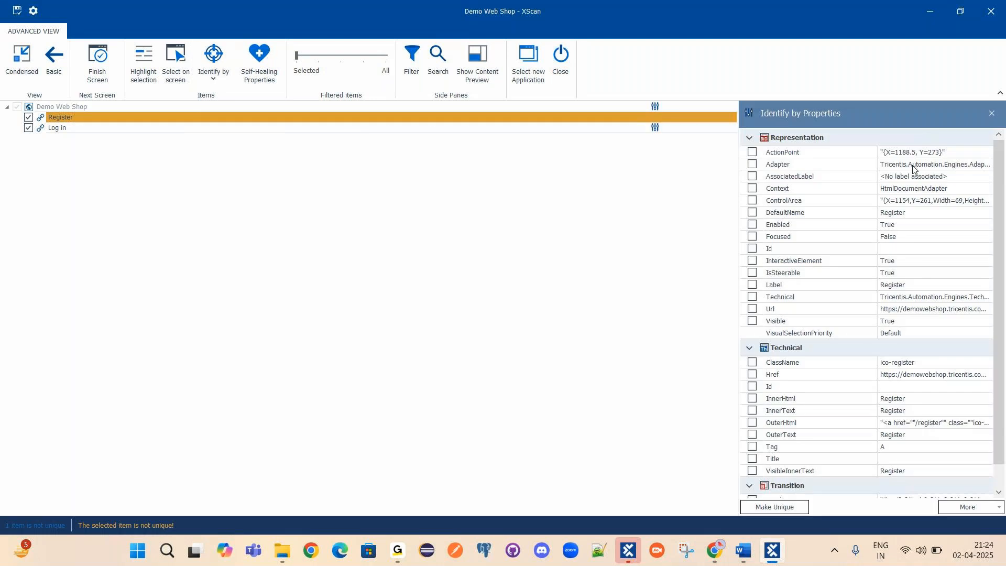
left_click(254, 120)
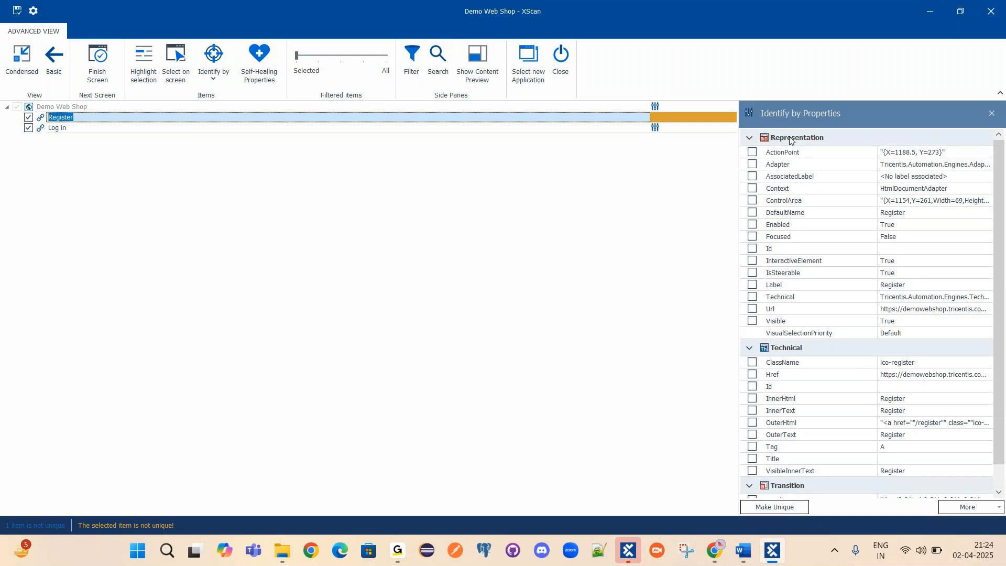
scroll(859, 272, "down", 1)
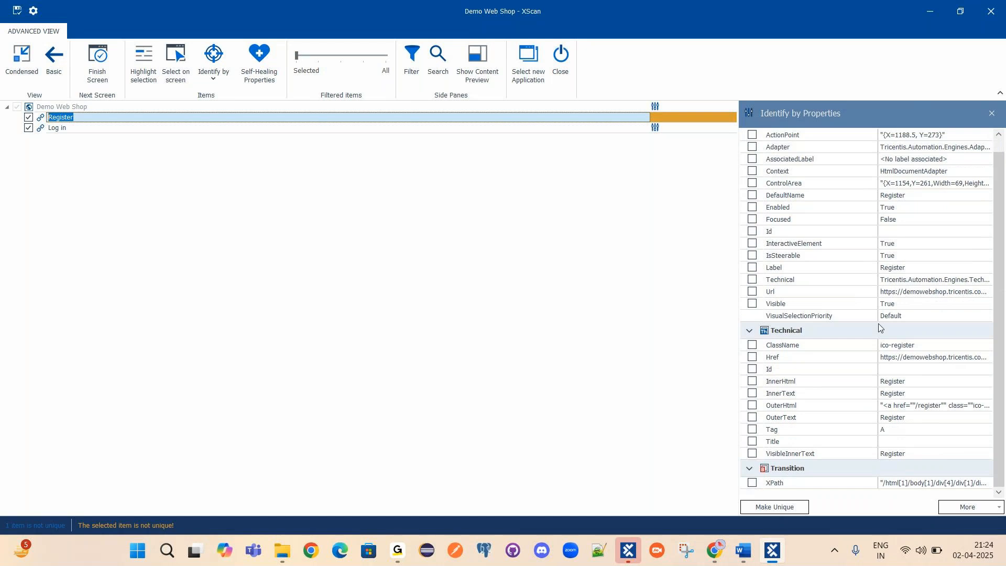
scroll(879, 262, "up", 1)
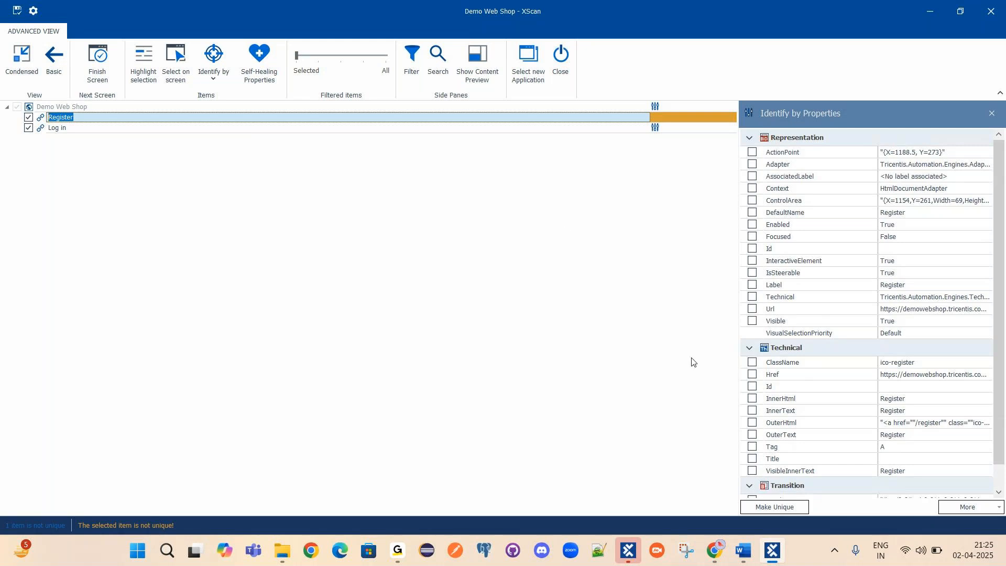
scroll(811, 336, "down", 1)
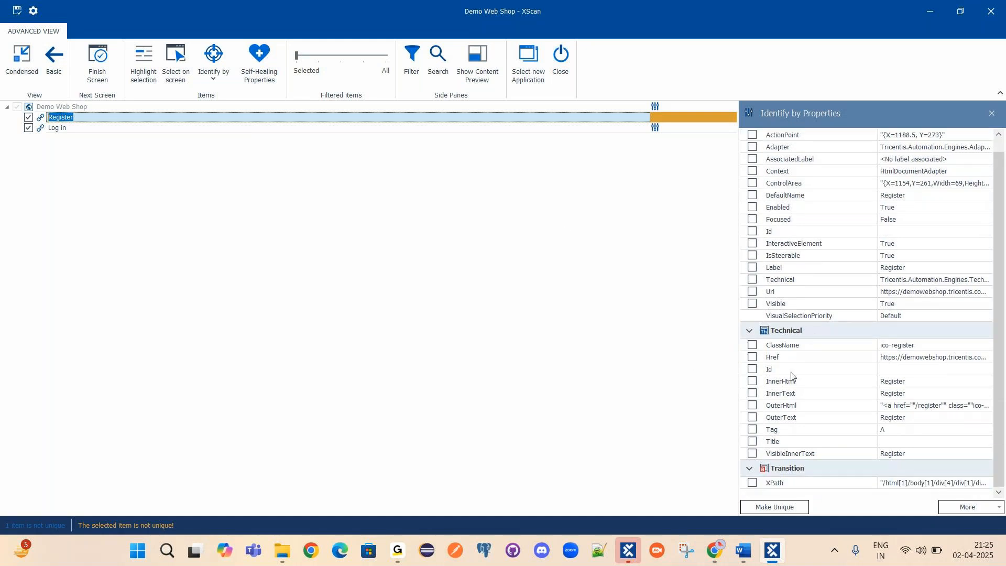
left_click(781, 346)
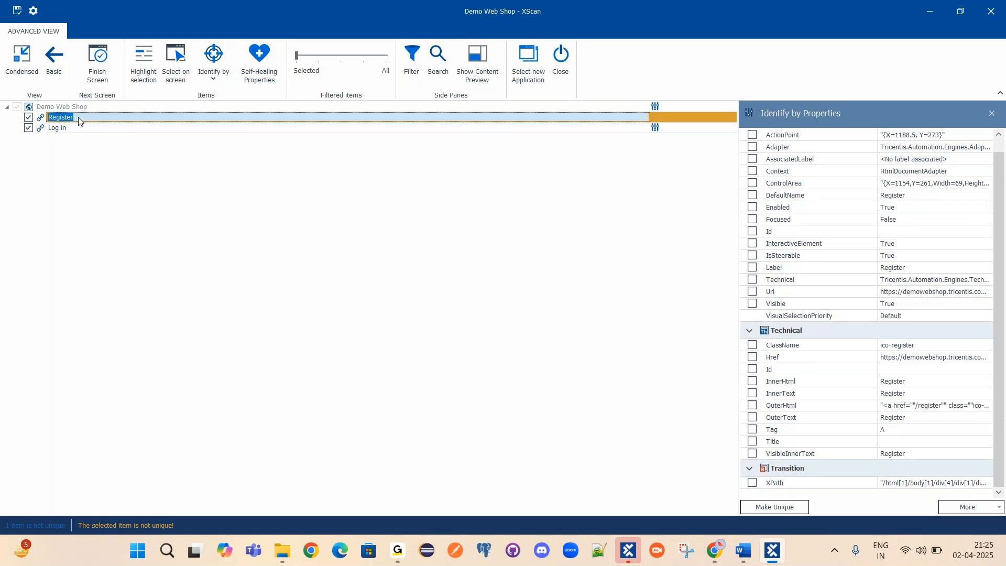
Inspect Register's ClassName (ico-register), Href, Id and InnerHtml values, then switch to Chrome.
left_click(896, 347)
key("ctrl+a")
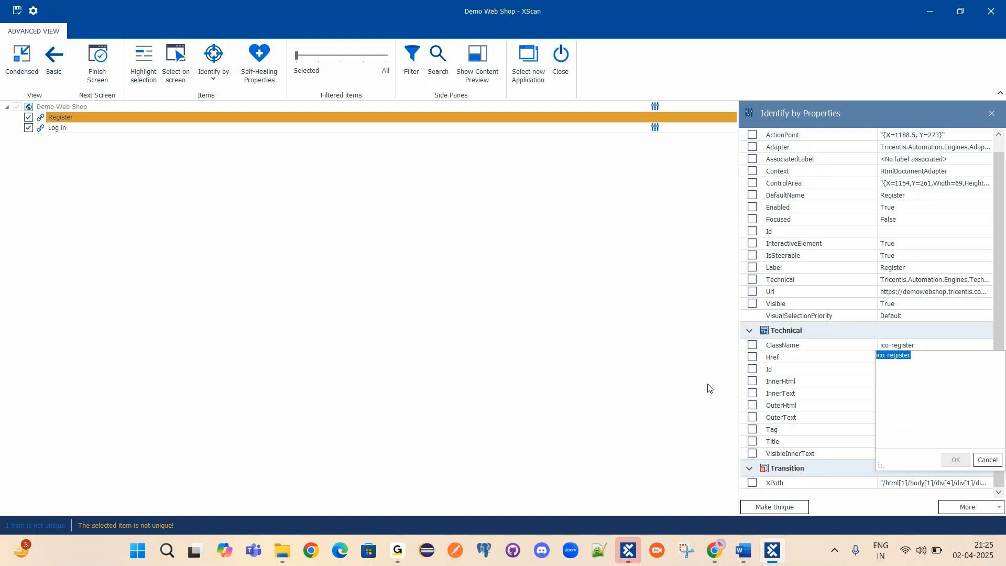
left_click(708, 386)
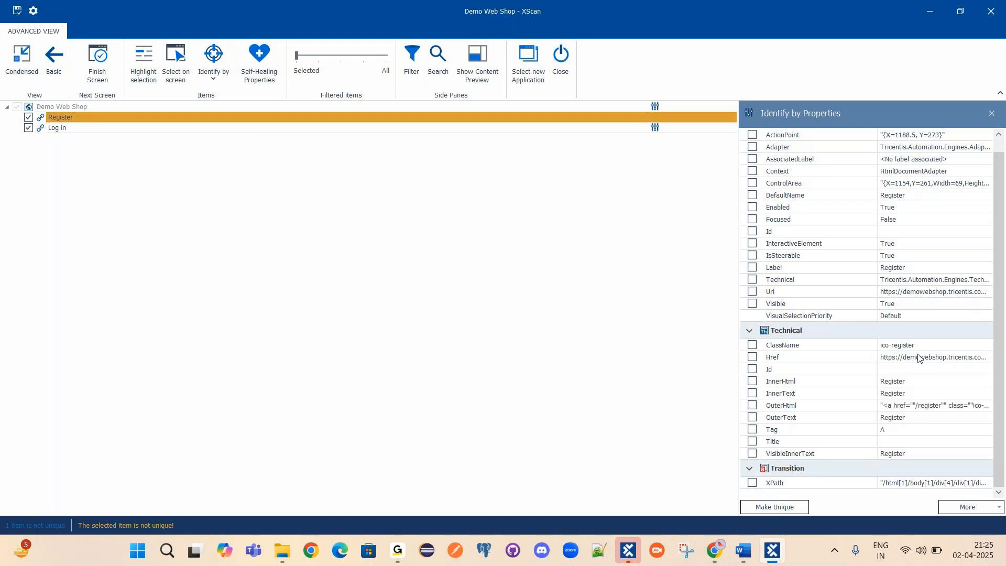
left_click(945, 359)
left_click(751, 392)
left_click(914, 373)
left_click(804, 392)
left_click(910, 382)
left_click(786, 399)
left_click(708, 546)
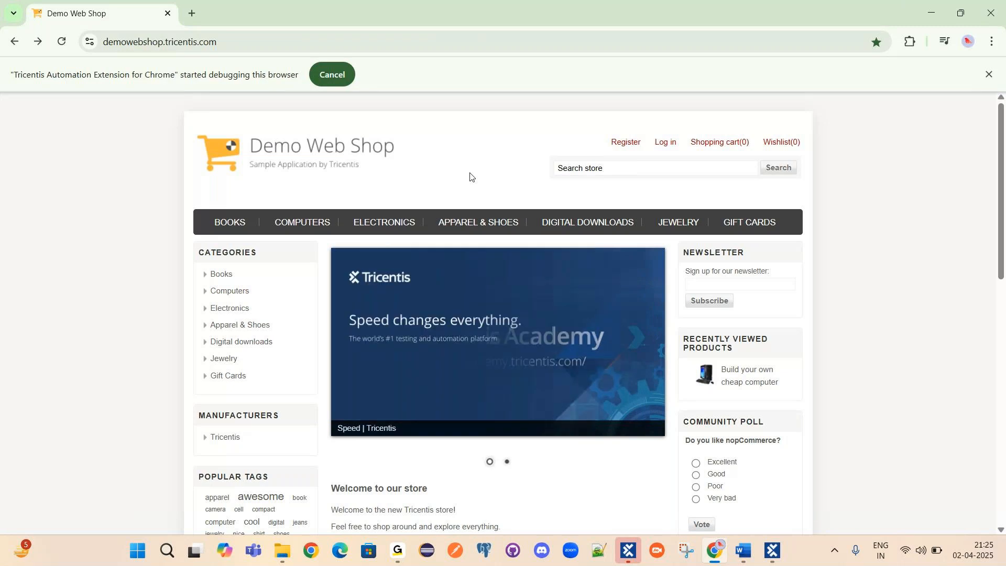
Inspect the Register link's markup (href /register, class ico-register) in DevTools and copy its address.
right_click(619, 146)
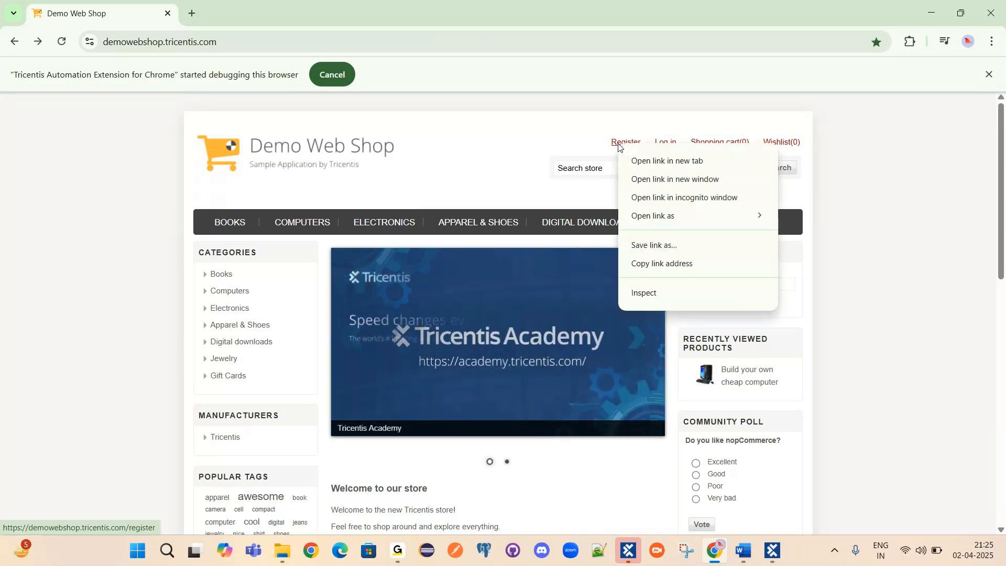
left_click(647, 293)
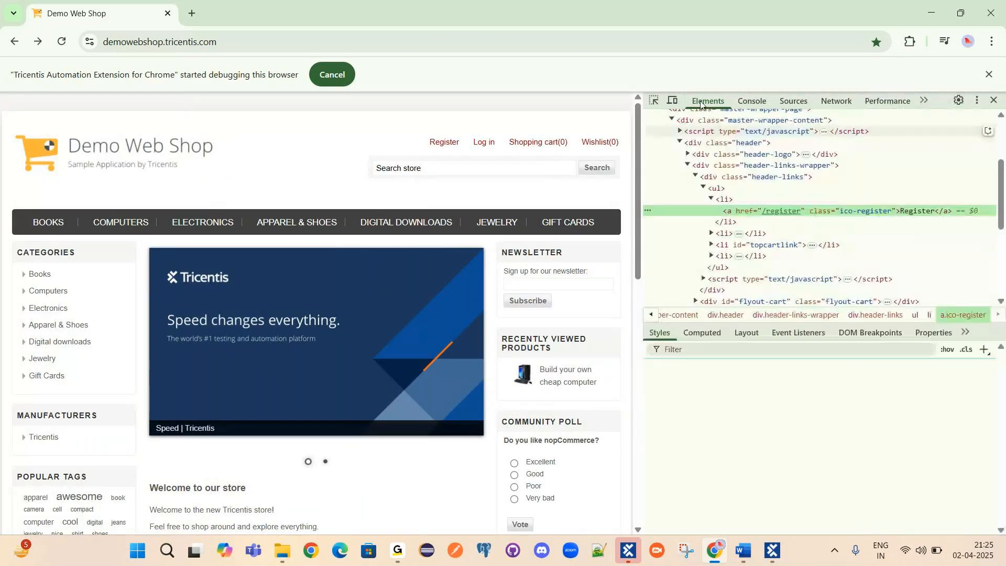
scroll(837, 234, "up", 2)
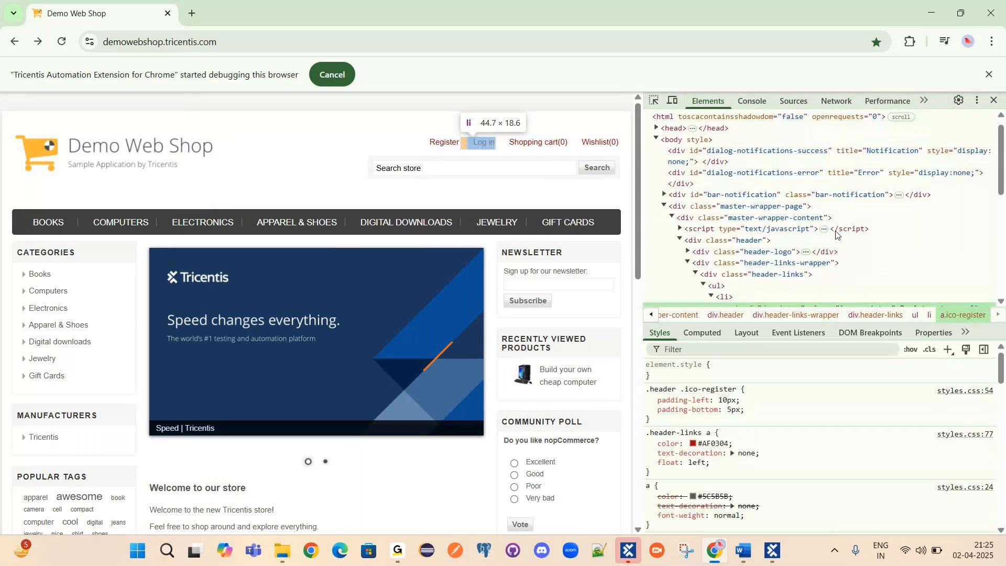
scroll(836, 234, "up", 1)
scroll(737, 118, "down", 5)
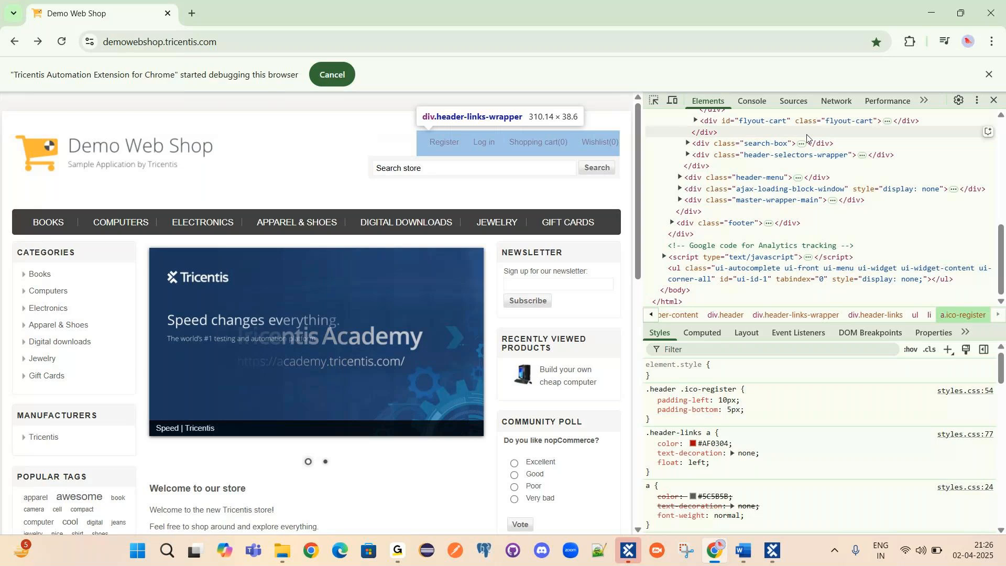
scroll(821, 144, "up", 1)
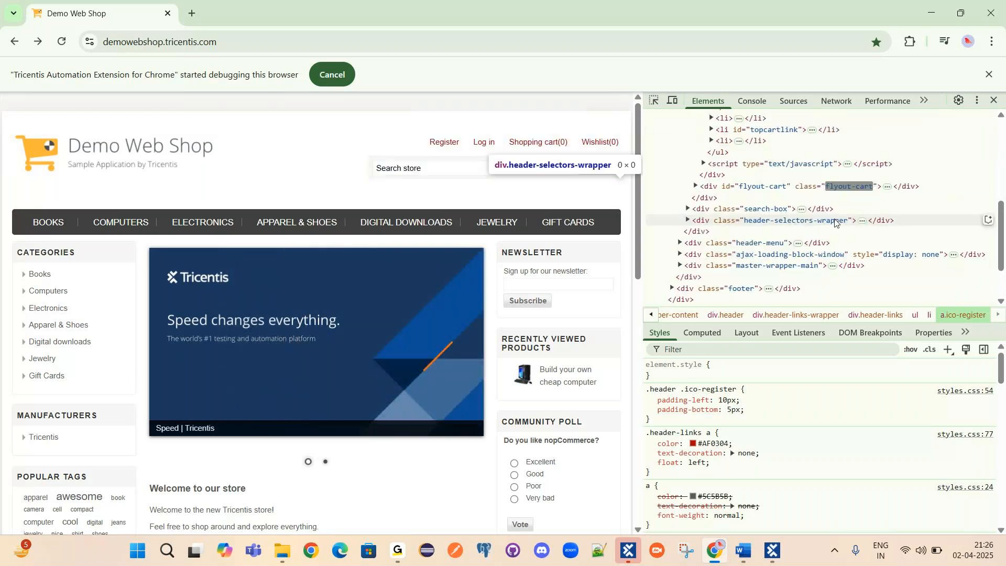
scroll(855, 234, "up", 2)
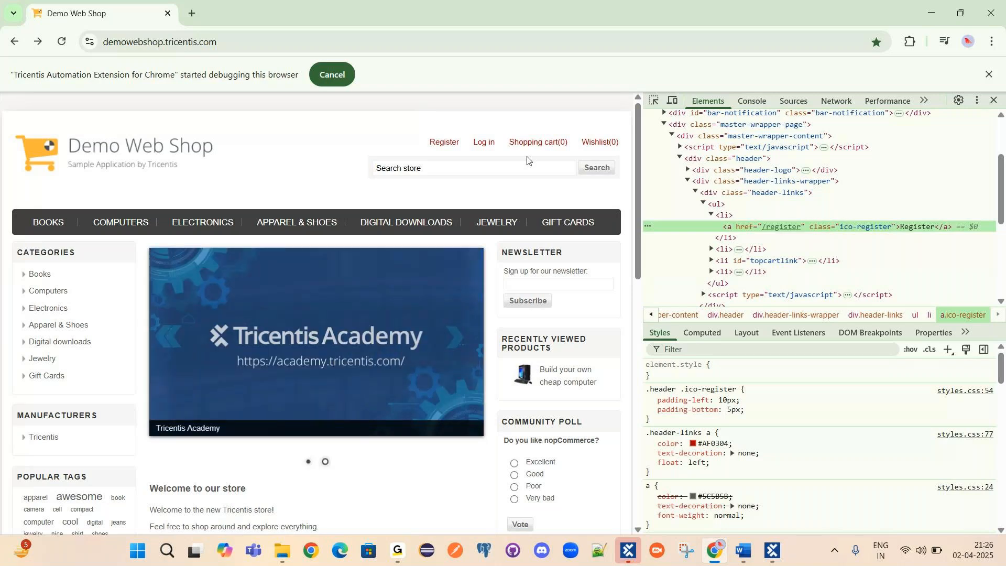
right_click(444, 143)
left_click(495, 263)
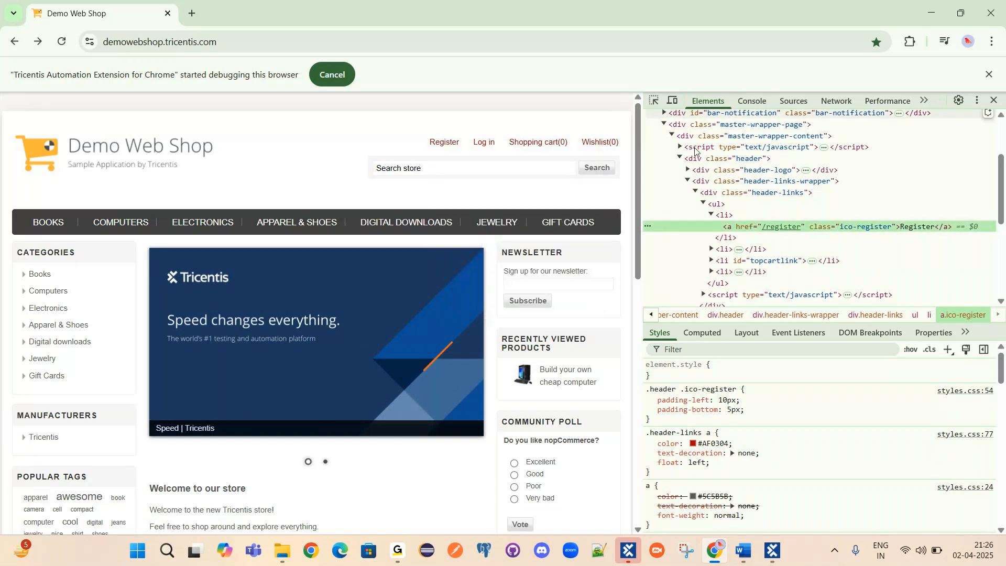
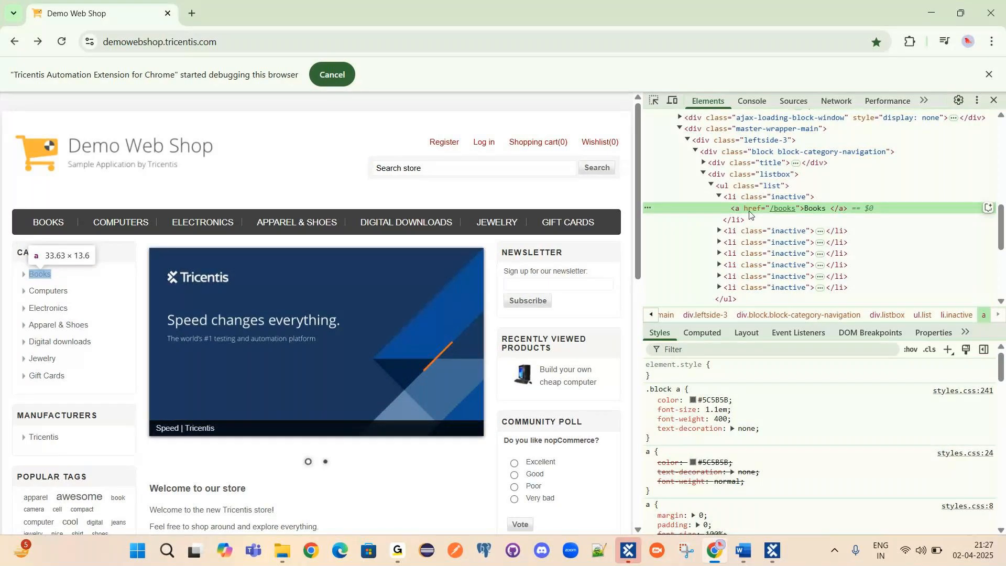
Inspect the Search store box with DevTools' element picker, then switch back to XScan.
left_click(655, 100)
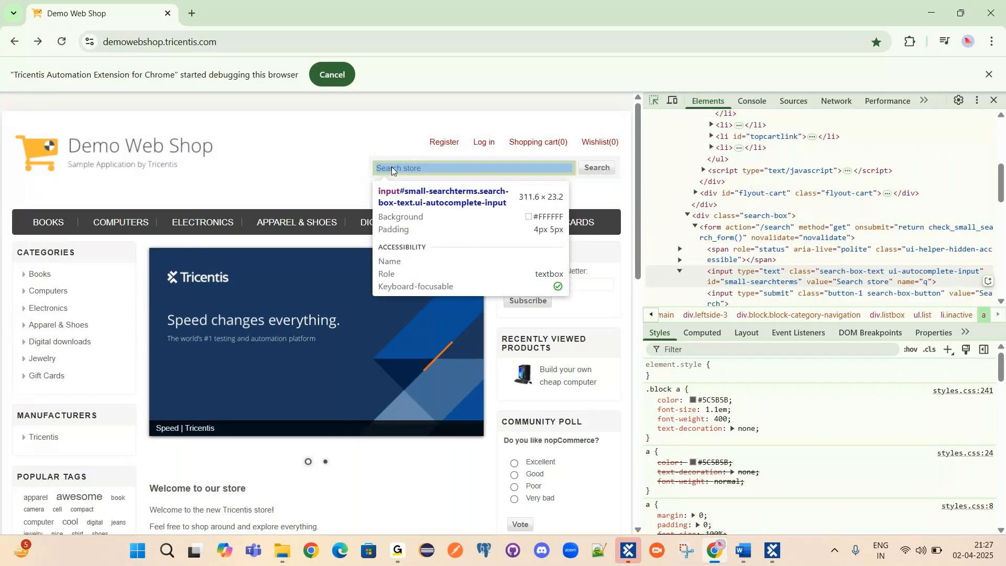
left_click(390, 168)
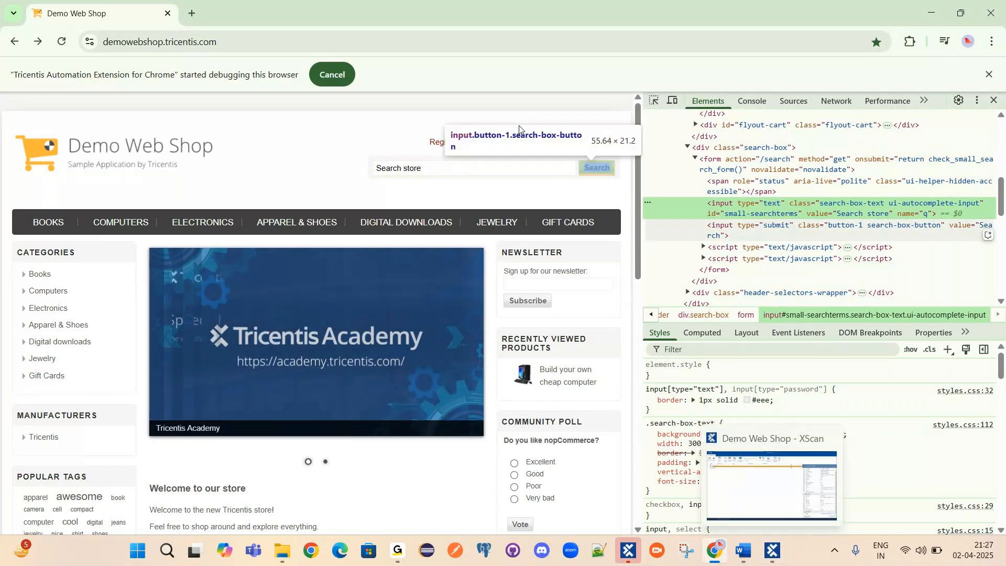
key("alt+Tab")
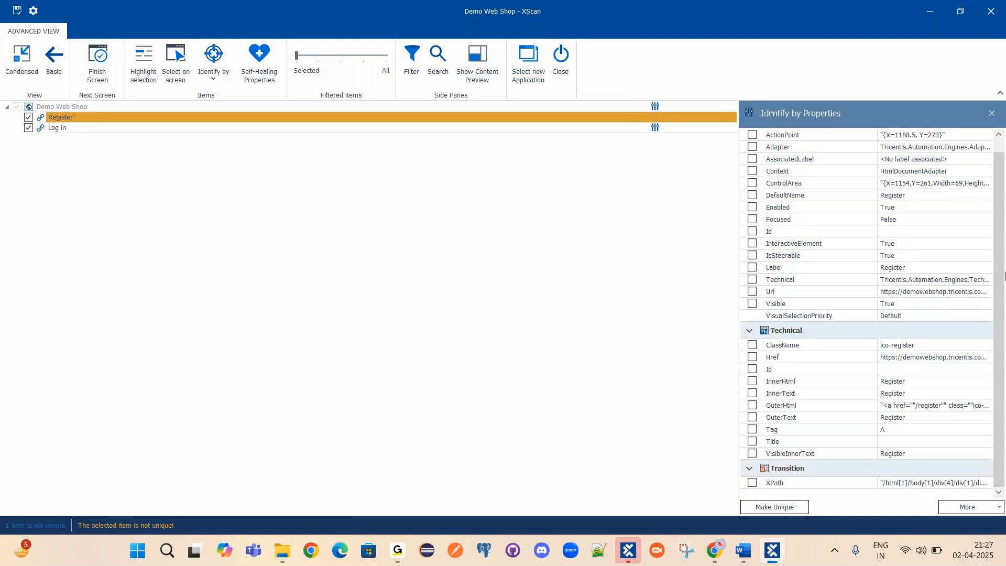
left_click(58, 117)
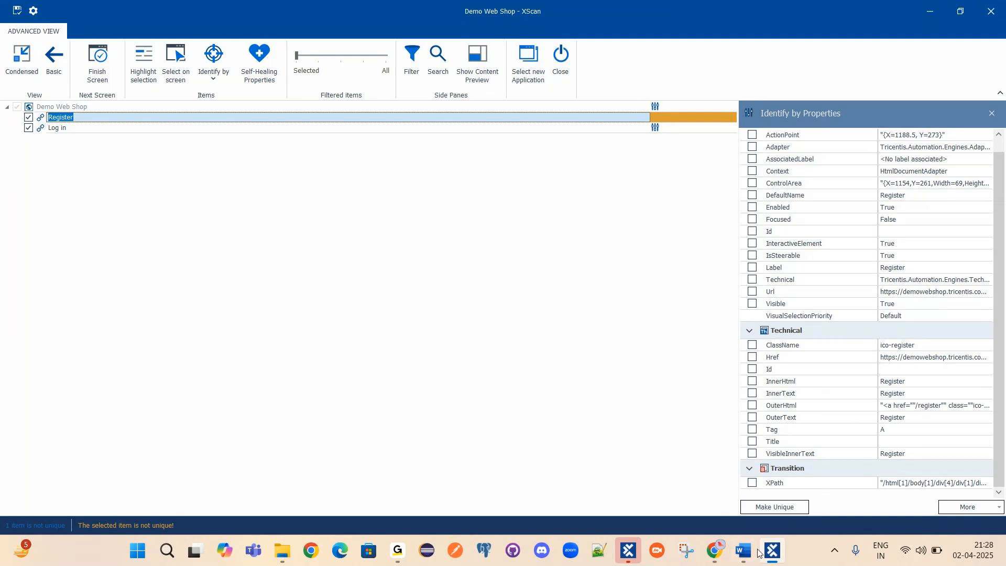
mouse_move(753, 553)
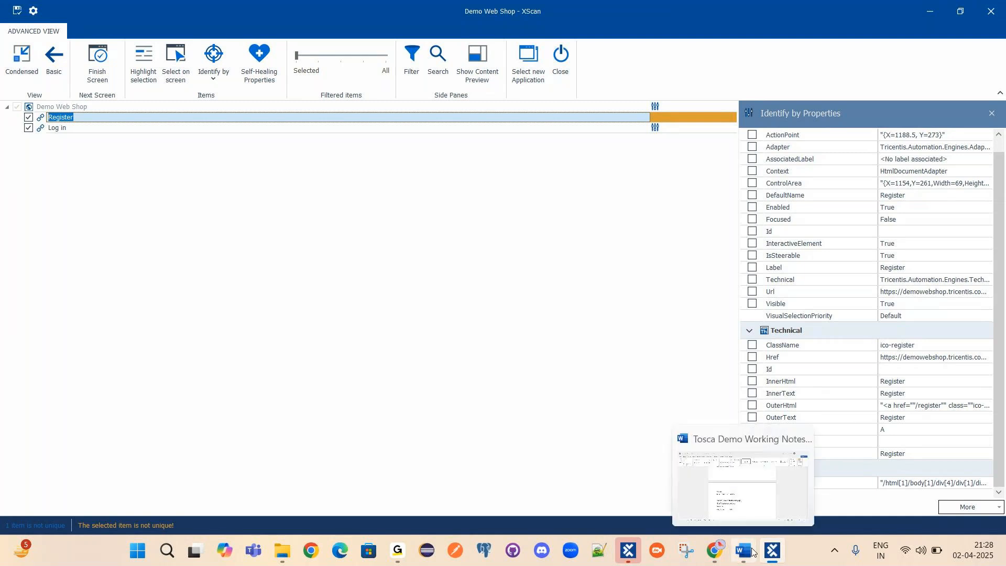
In the Word notes, insert an empty line after 'Properties', above 'Why? Interact Tosca & AUT'.
left_click(753, 552)
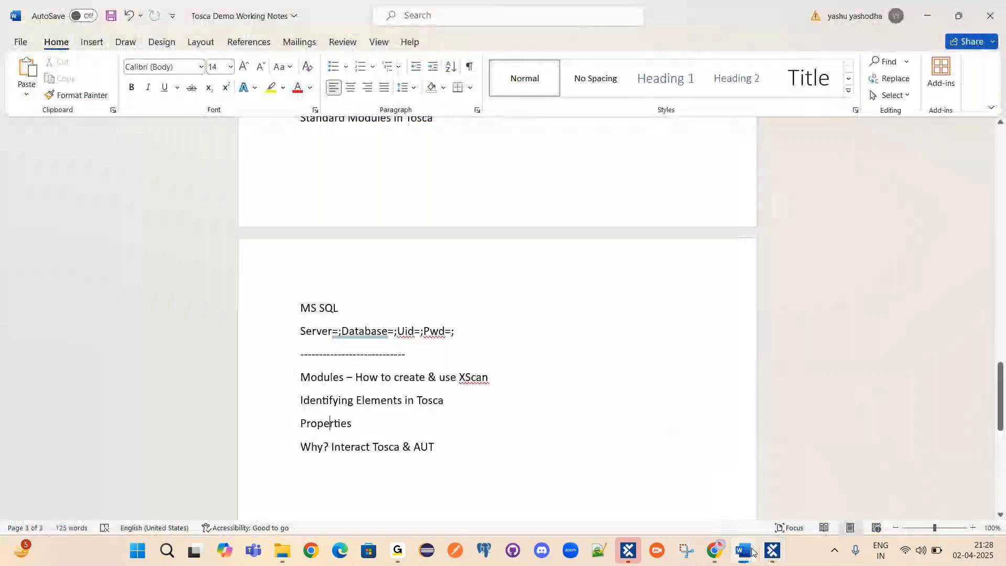
left_click_drag(351, 424, 305, 424)
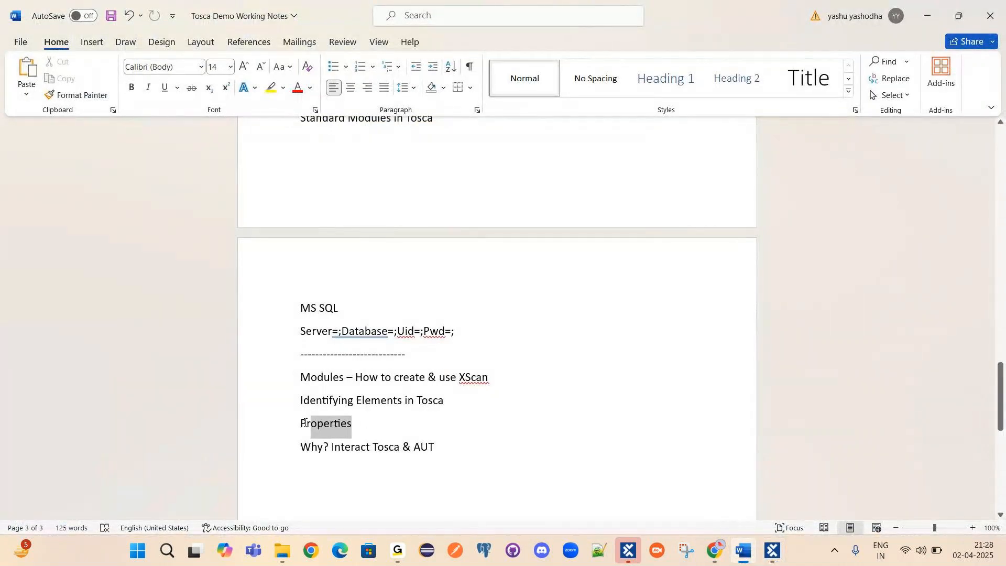
left_click(353, 425)
left_click_drag(301, 401, 453, 404)
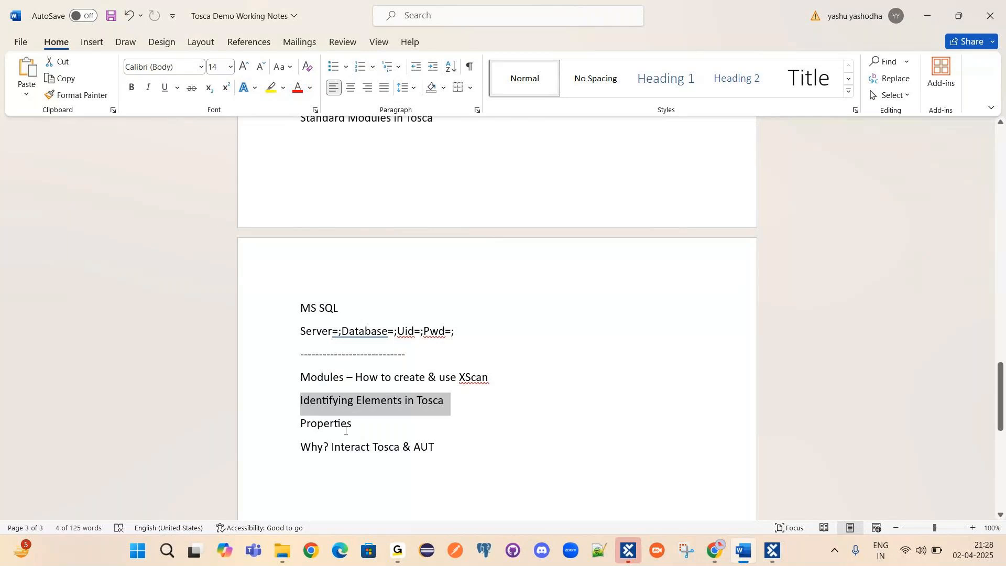
left_click_drag(304, 424, 351, 423)
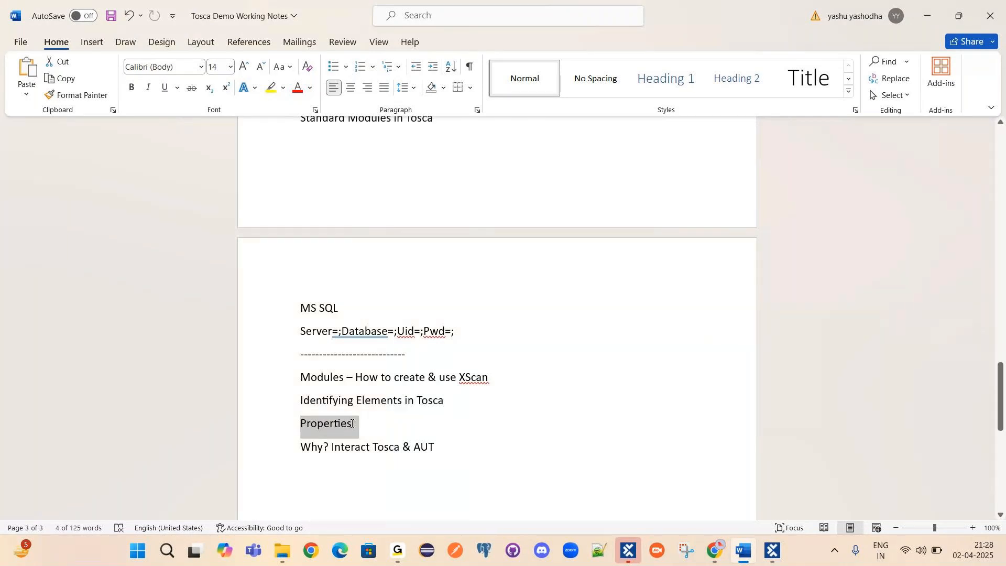
left_click(382, 426)
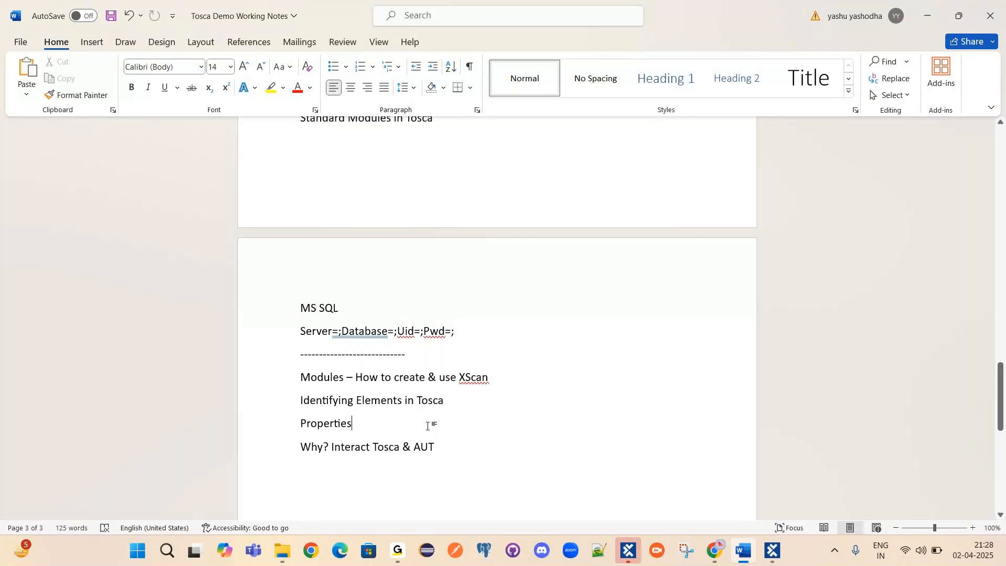
key("Return")
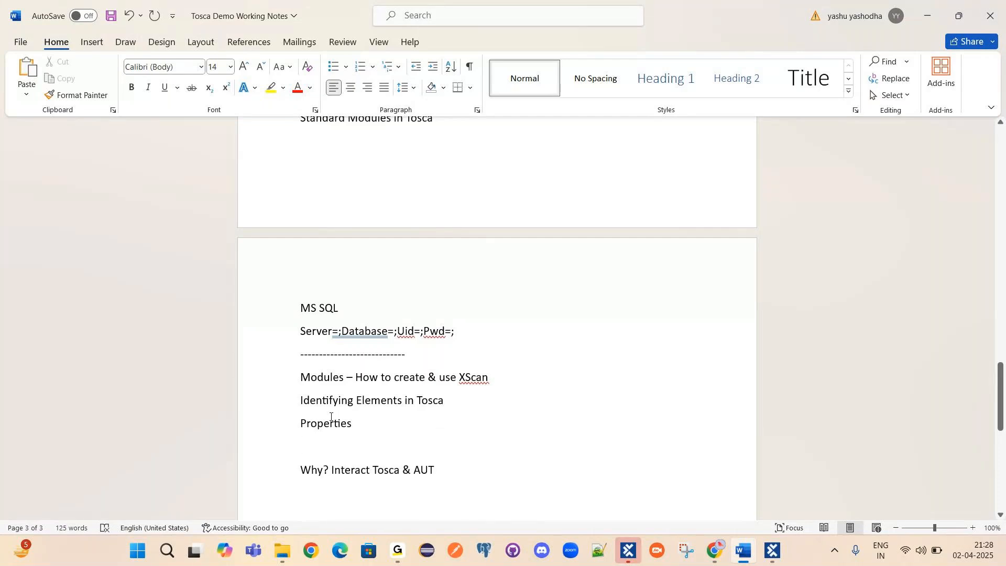
left_click(773, 550)
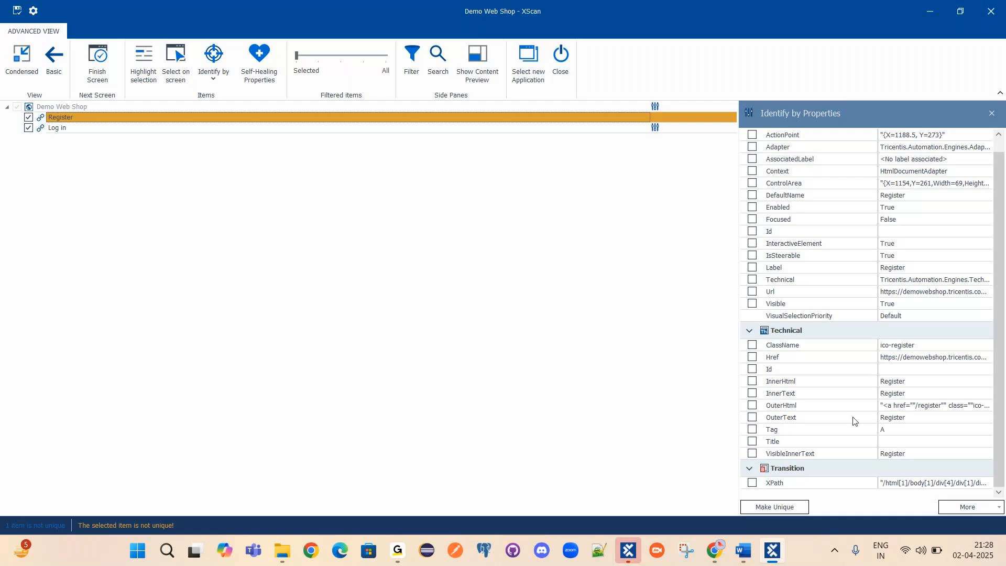
scroll(827, 197, "up", 1)
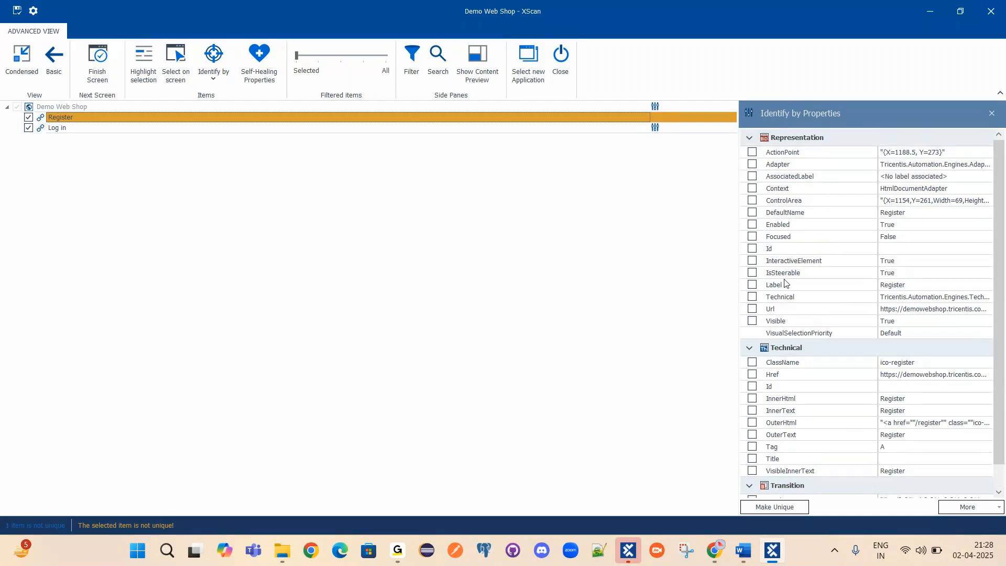
scroll(808, 399, "down", 1)
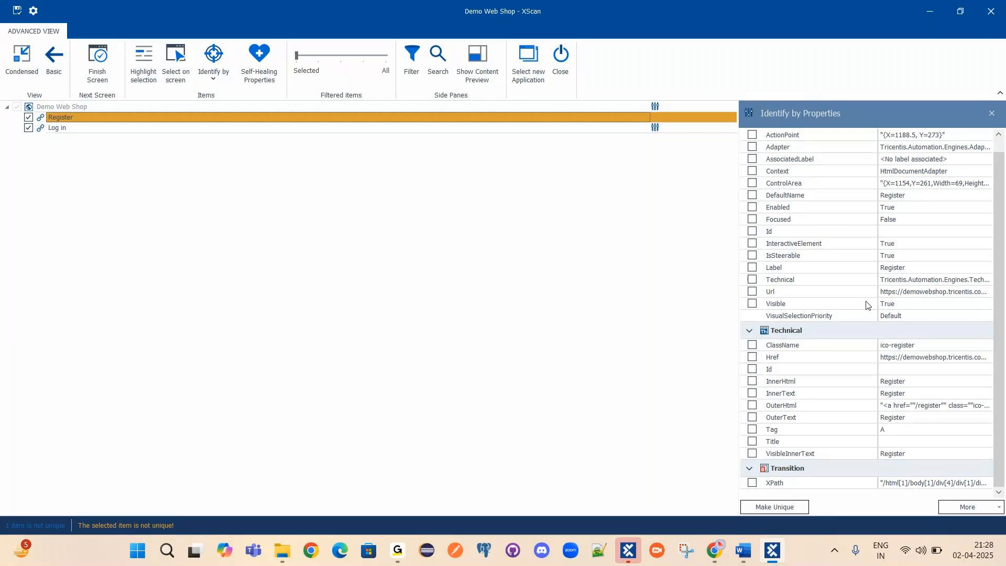
left_click(773, 370)
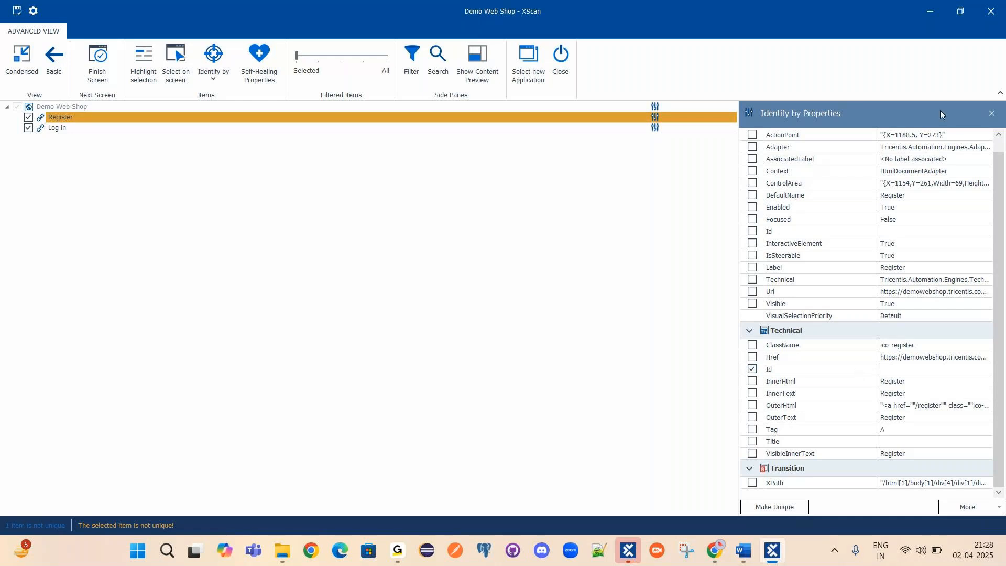
scroll(910, 140, "up", 1)
scroll(920, 381, "down", 1)
left_click(155, 117)
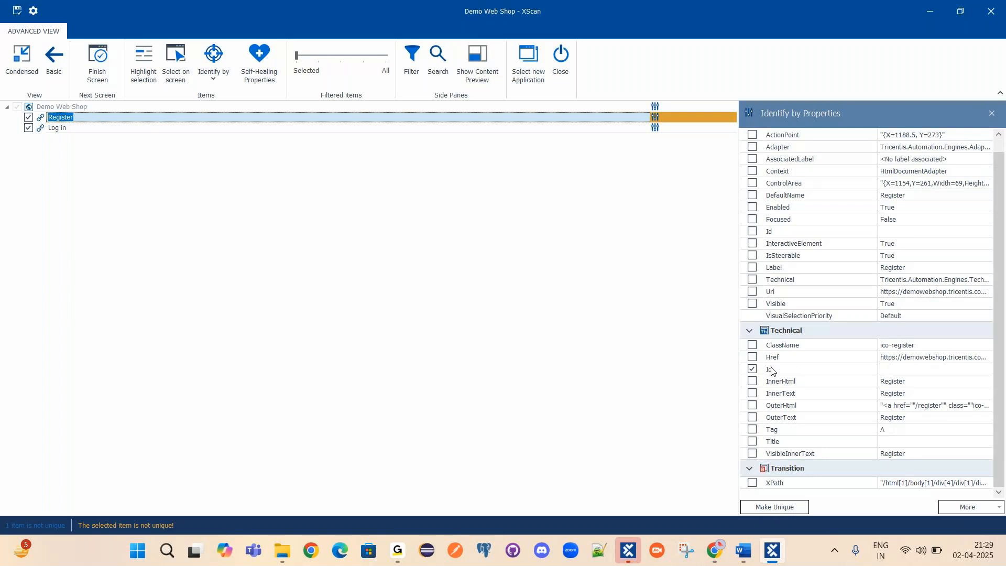
left_click(950, 371)
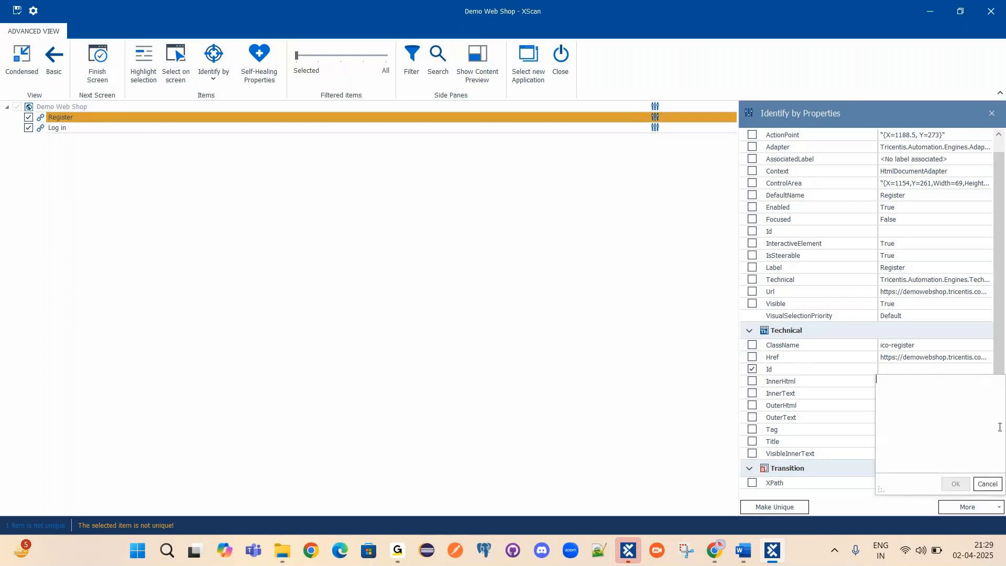
left_click(753, 370)
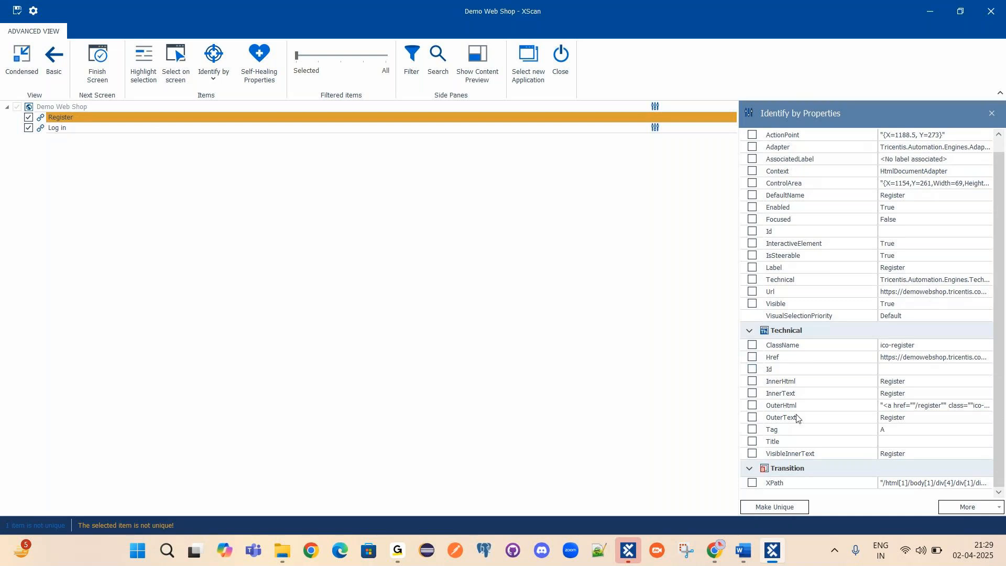
scroll(798, 398, "up", 1)
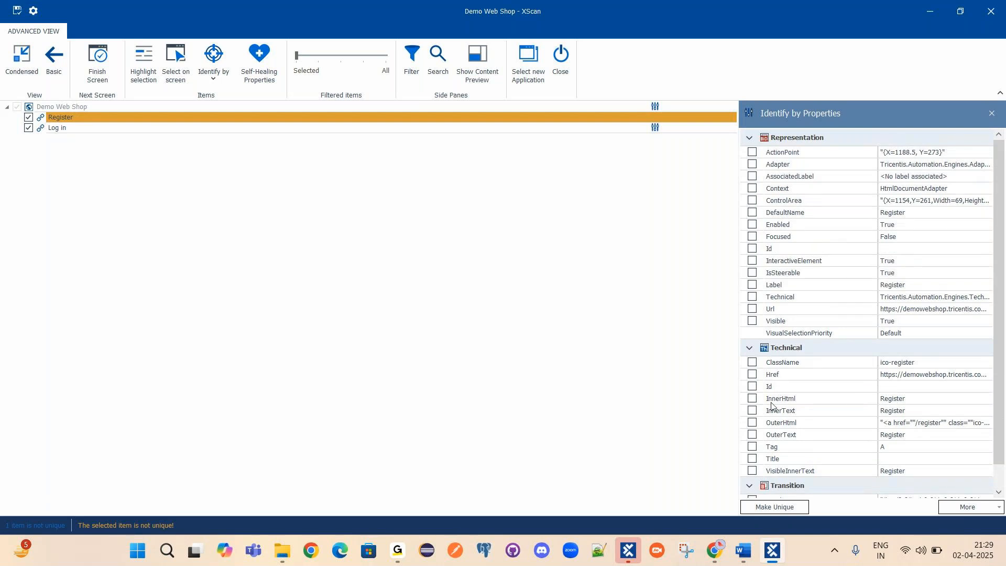
scroll(771, 404, "down", 1)
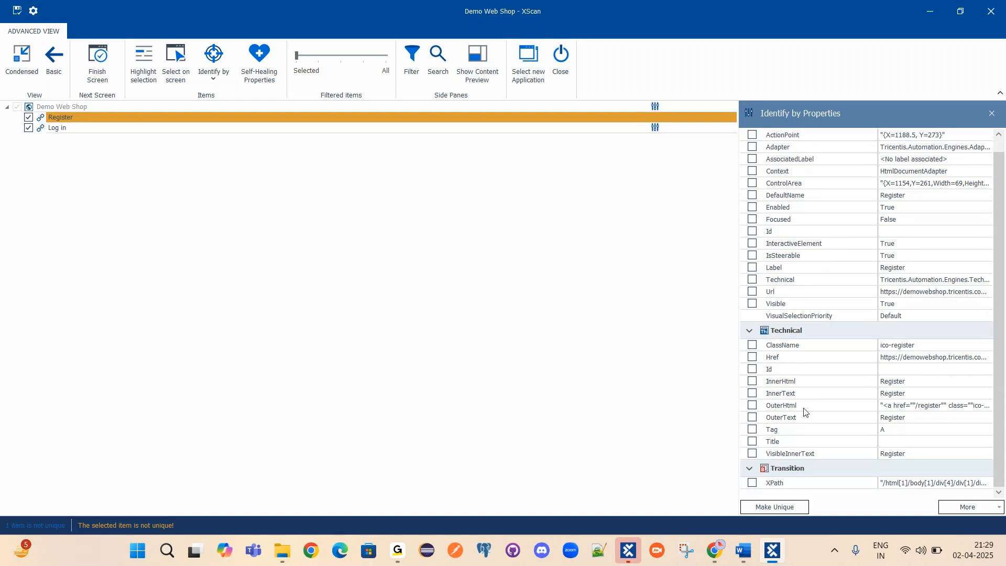
left_click(65, 122)
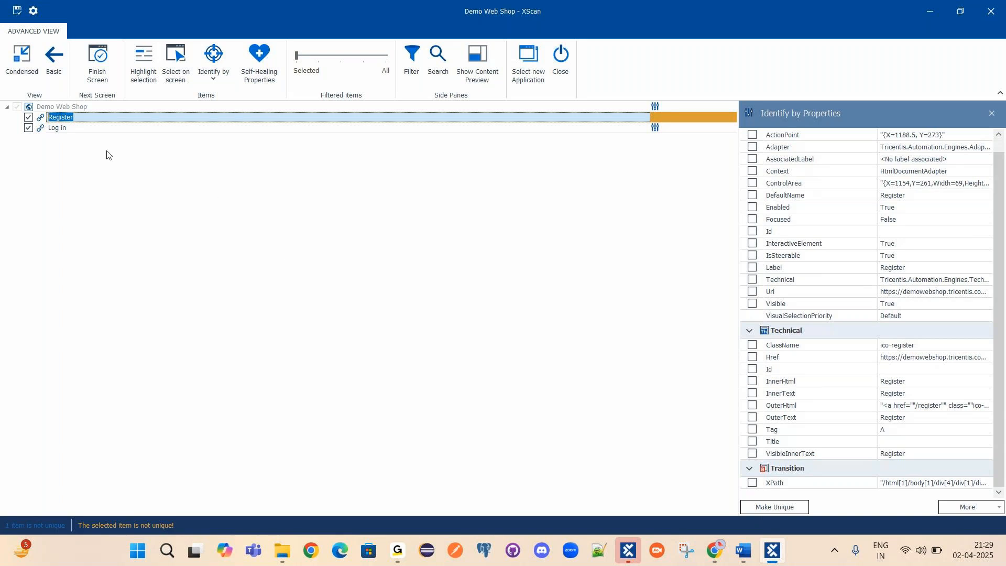
left_click(681, 122)
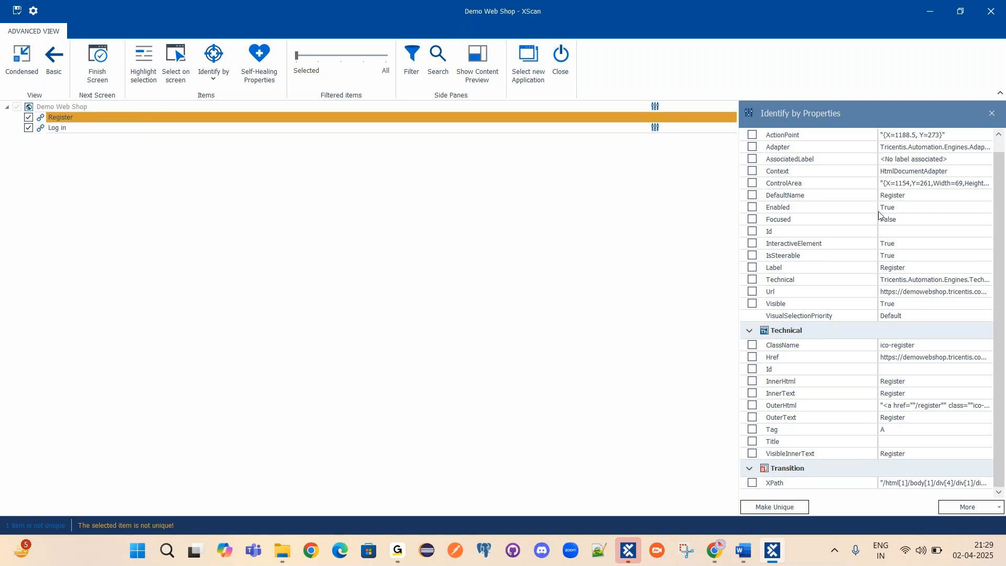
scroll(836, 265, "up", 1)
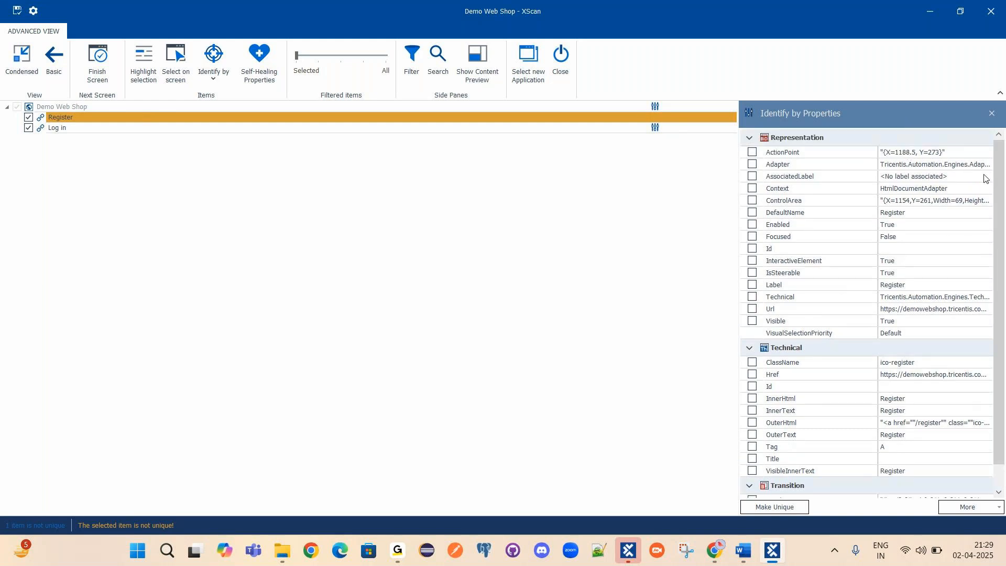
scroll(937, 236, "down", 1)
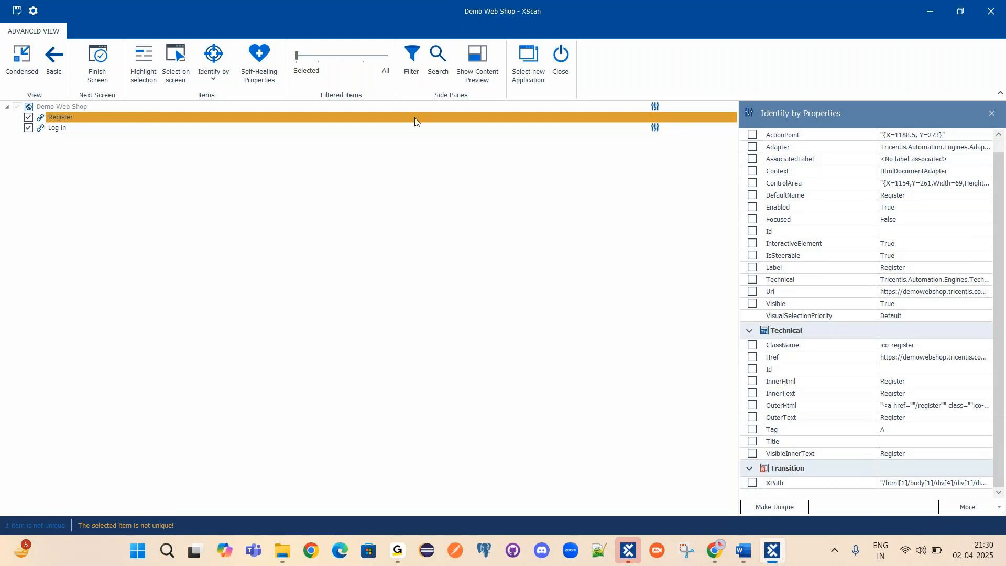
Identify Register by Tag instead of InnerText, then view the Log in item's properties.
left_click(753, 394)
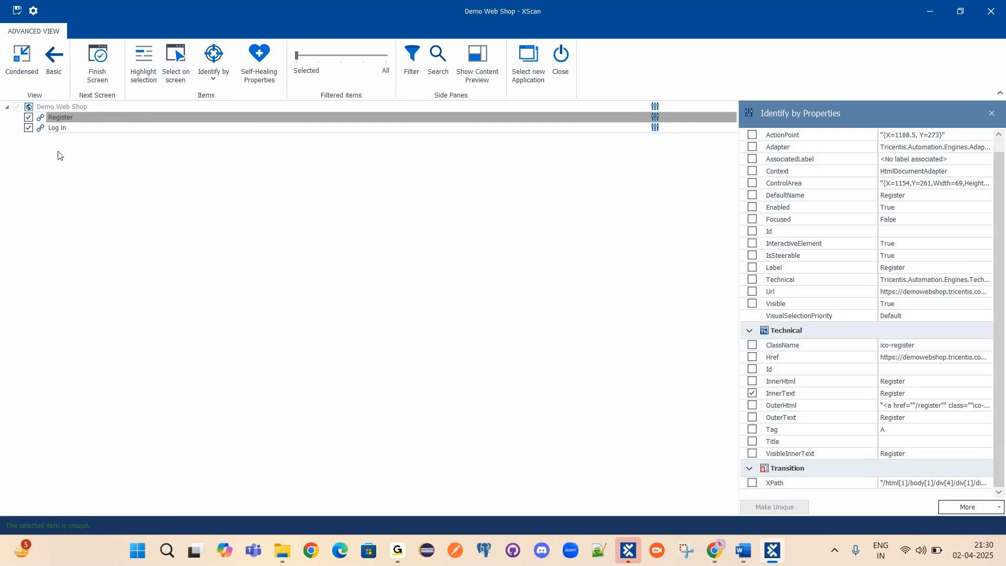
left_click(78, 120)
left_click(77, 117)
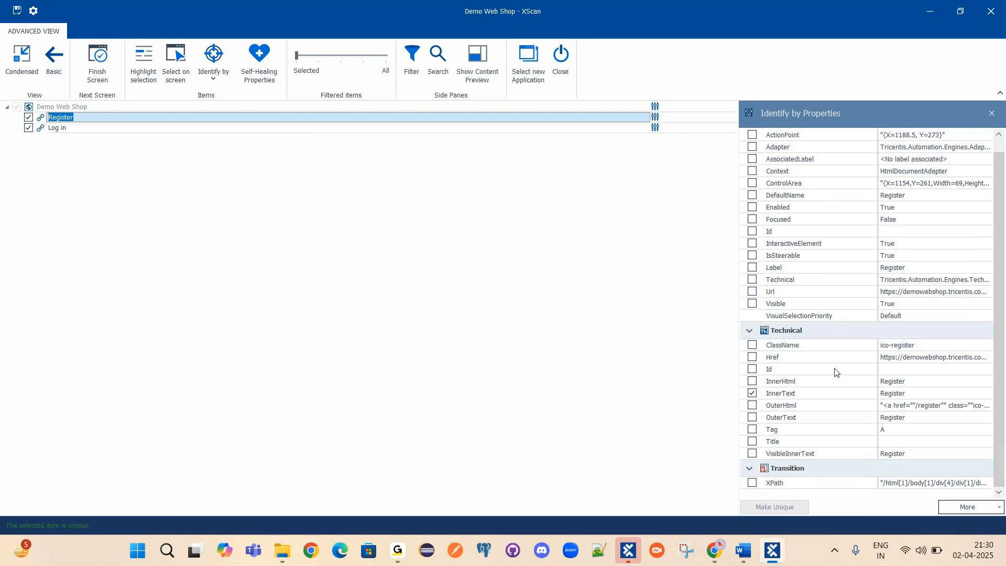
left_click(753, 395)
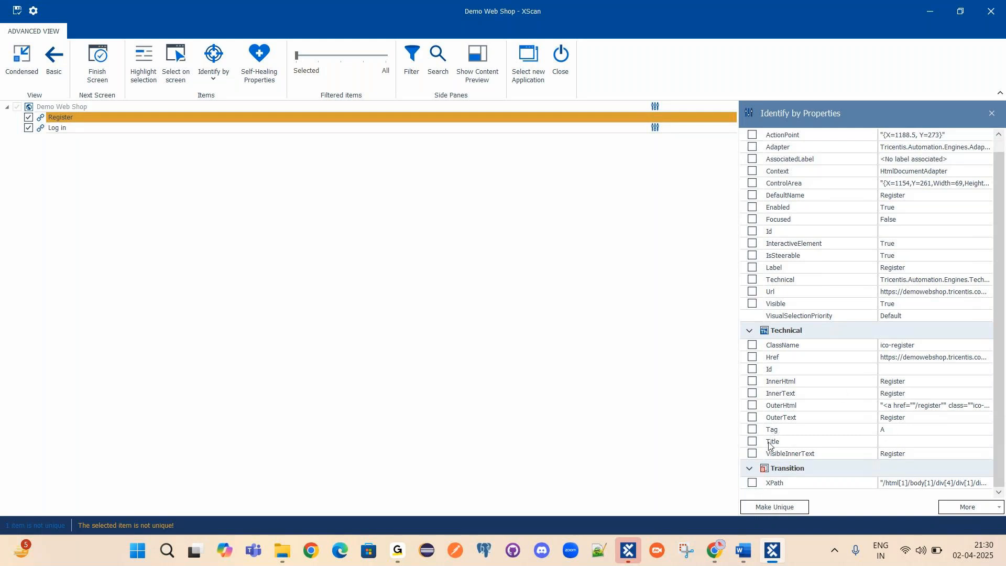
left_click(753, 431)
left_click(92, 114)
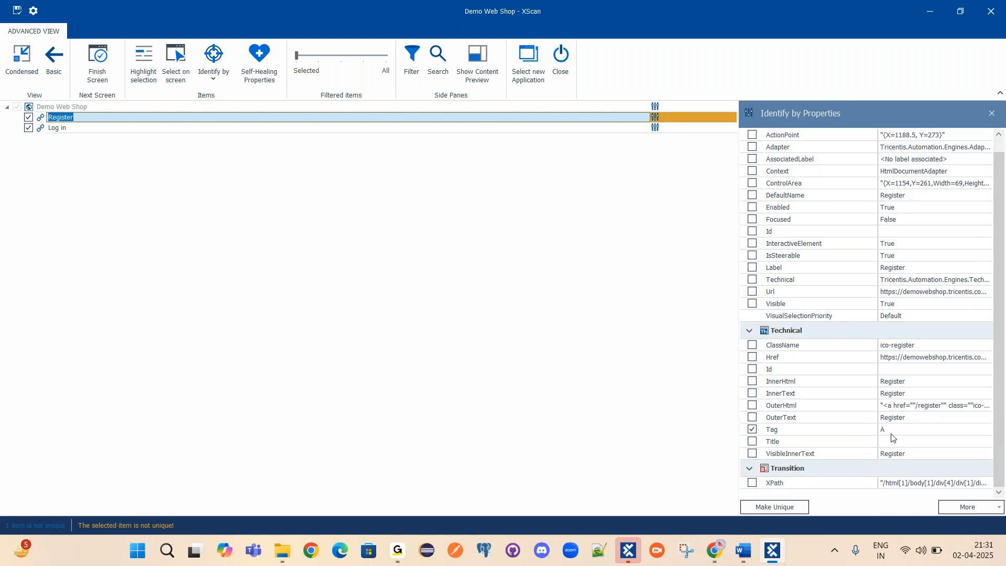
left_click(78, 129)
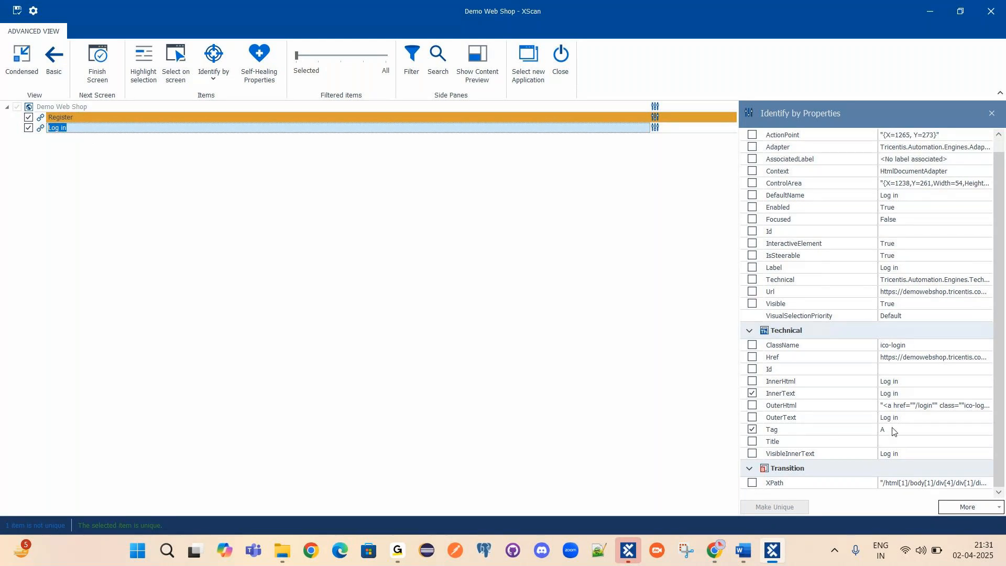
Minimize XScan, look over the Demo Web Shop header links in Chrome, then return to XScan.
left_click(932, 12)
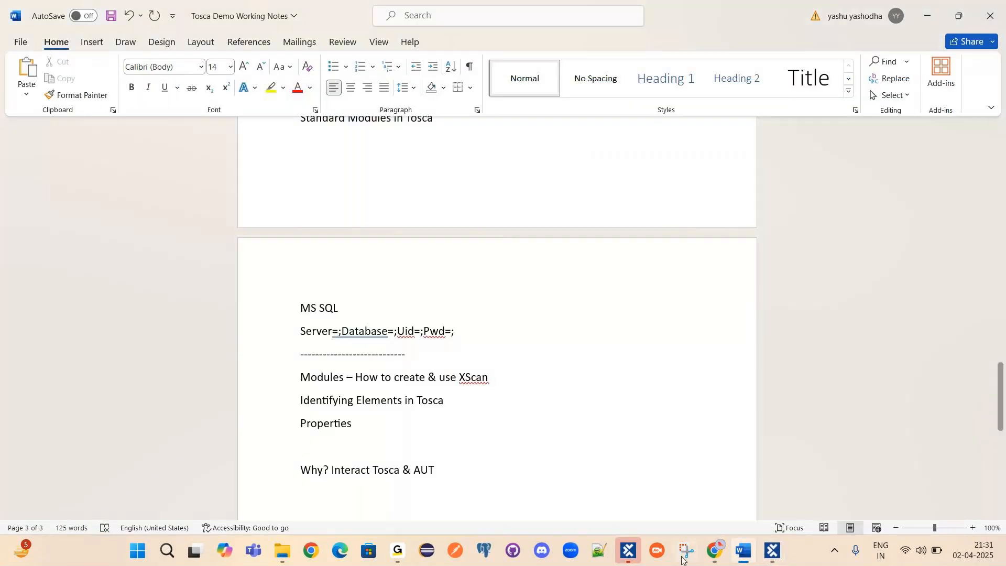
left_click(715, 550)
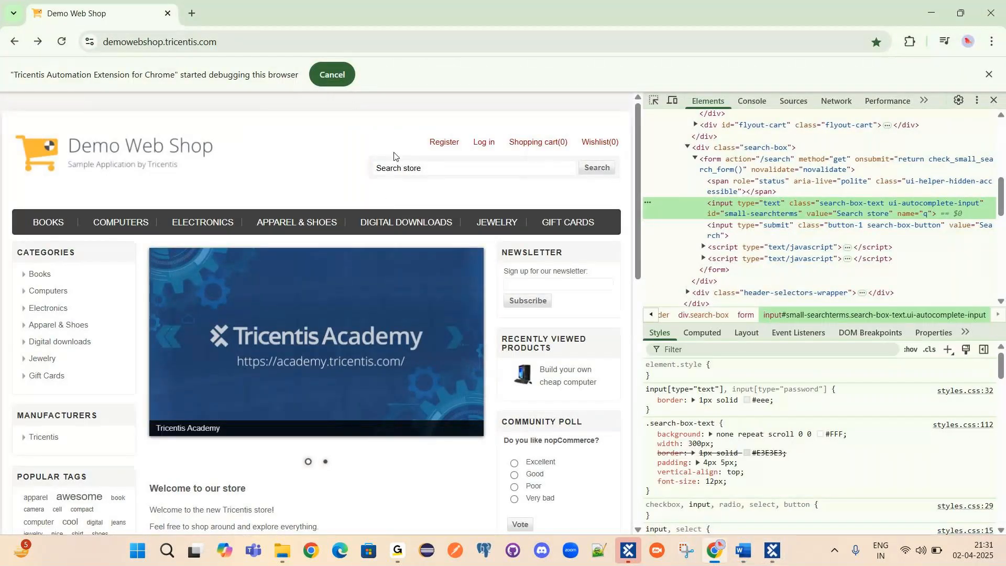
mouse_move(525, 148)
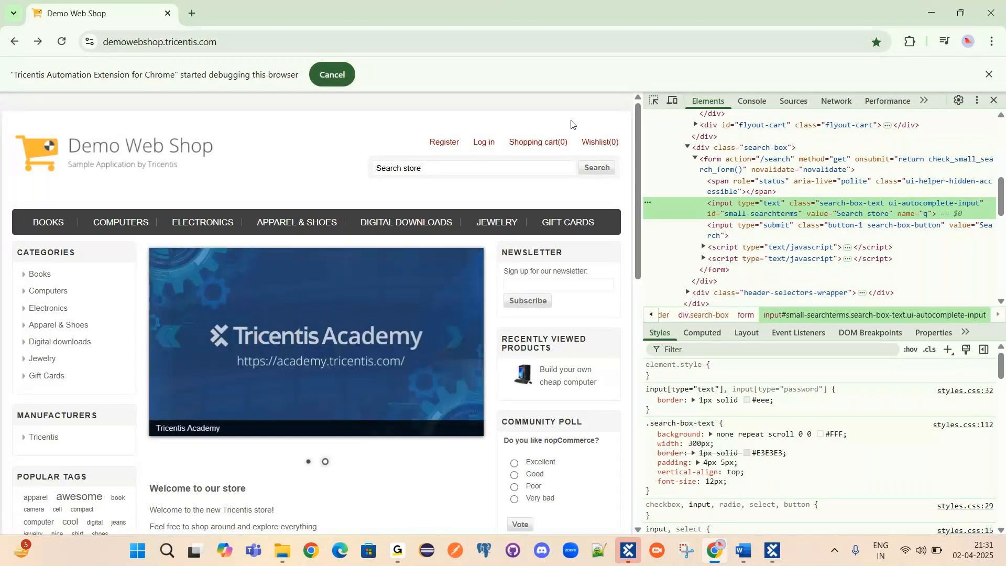
mouse_move(467, 151)
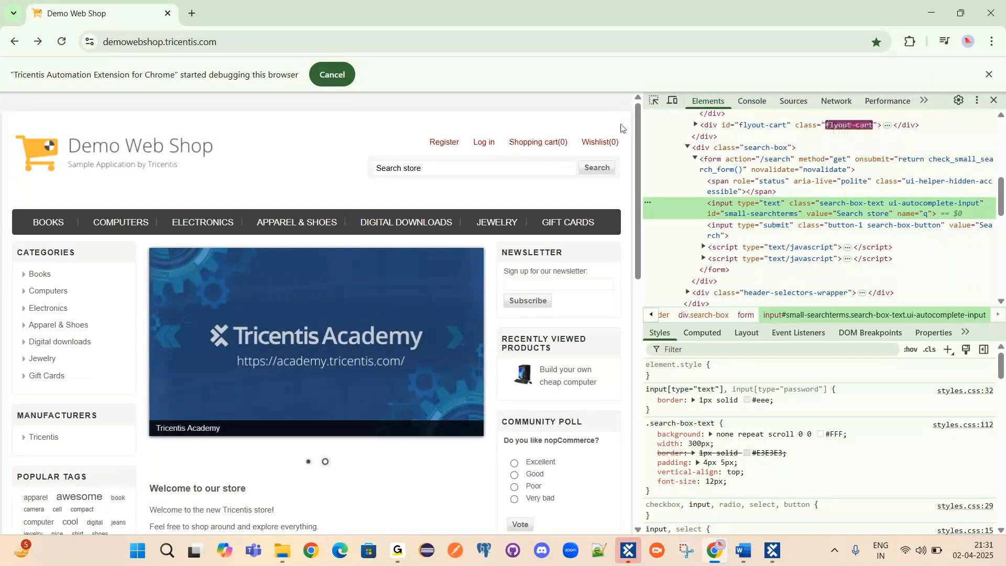
left_click(774, 551)
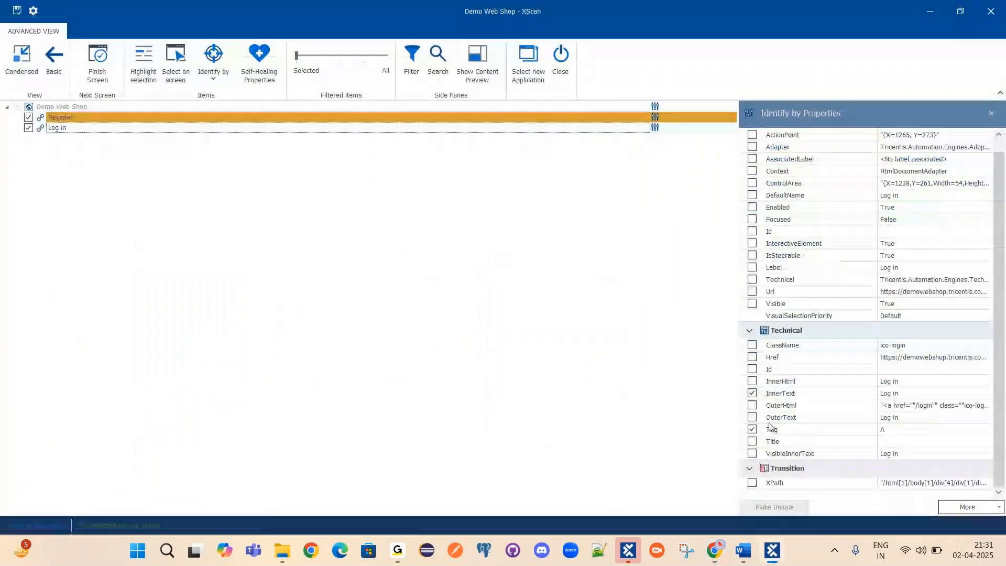
Add OuterText and ClassName to Register's identifying properties so it becomes unique.
left_click(100, 118)
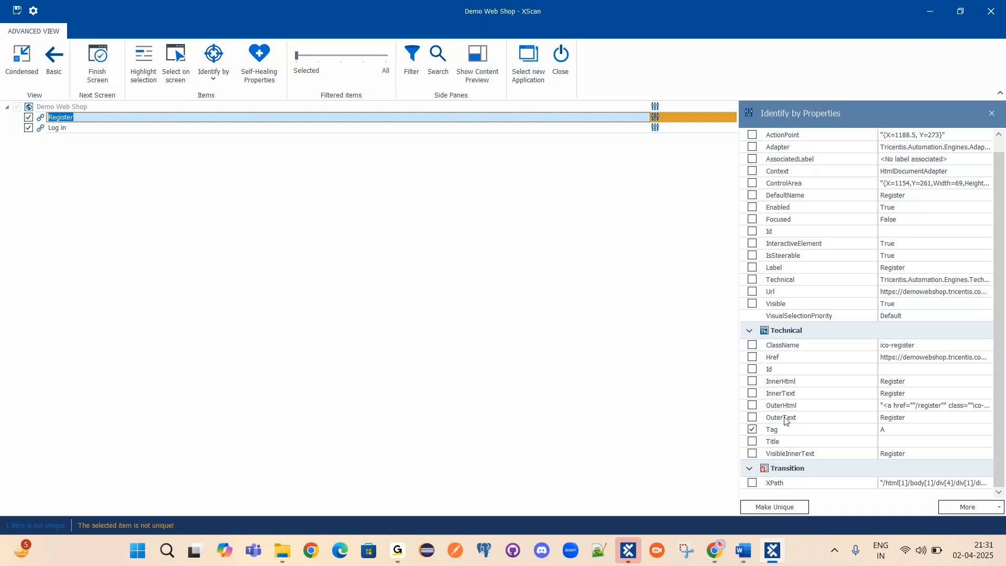
left_click(897, 420)
left_click(752, 417)
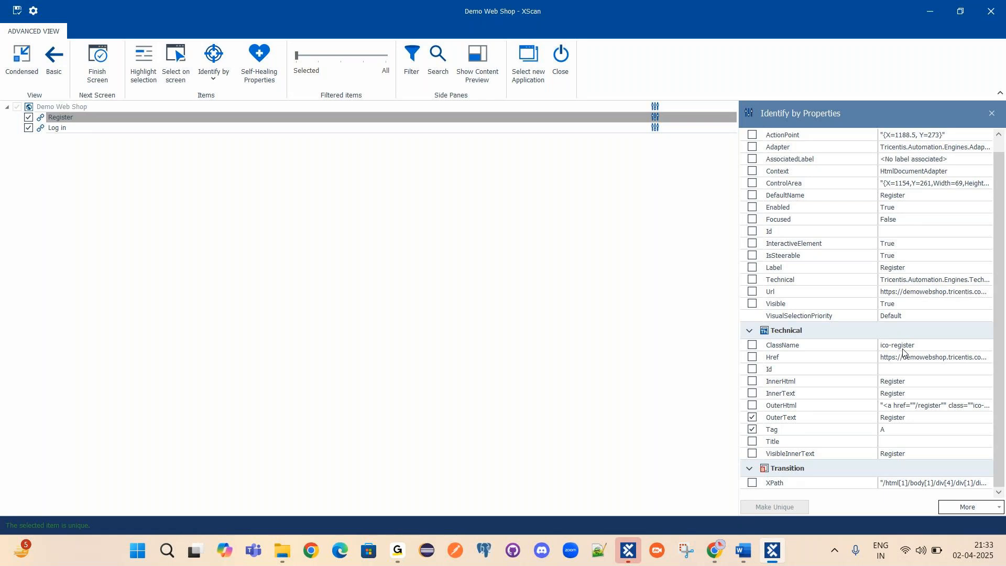
left_click(752, 345)
scroll(876, 398, "up", 1)
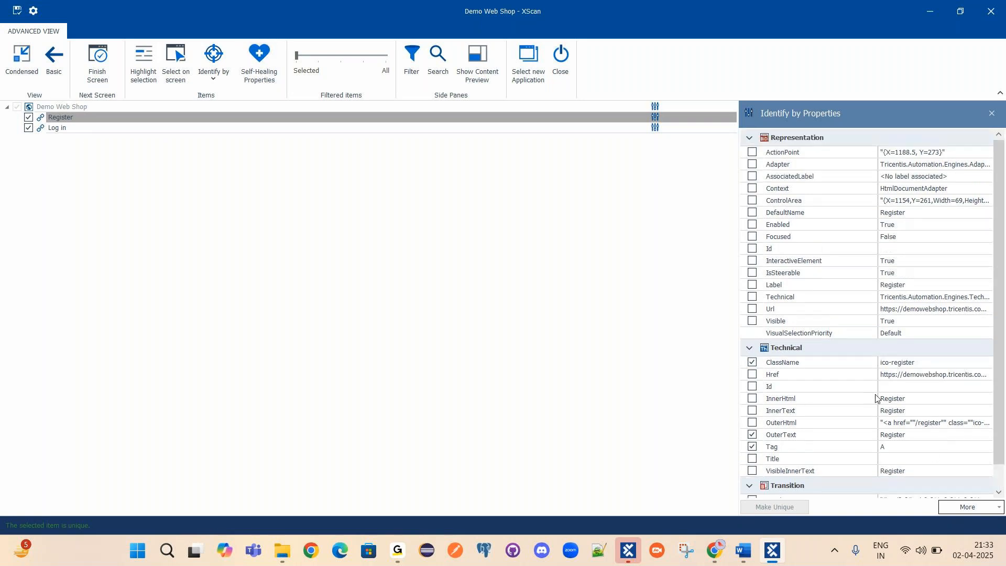
left_click(59, 129)
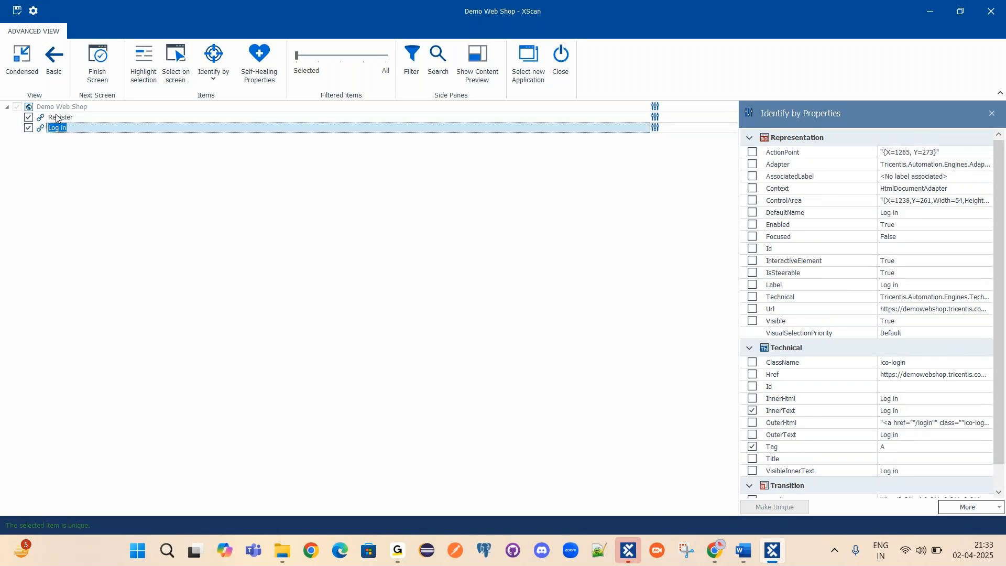
Bring up the Word notes and place the cursor on the Properties line.
left_click(745, 552)
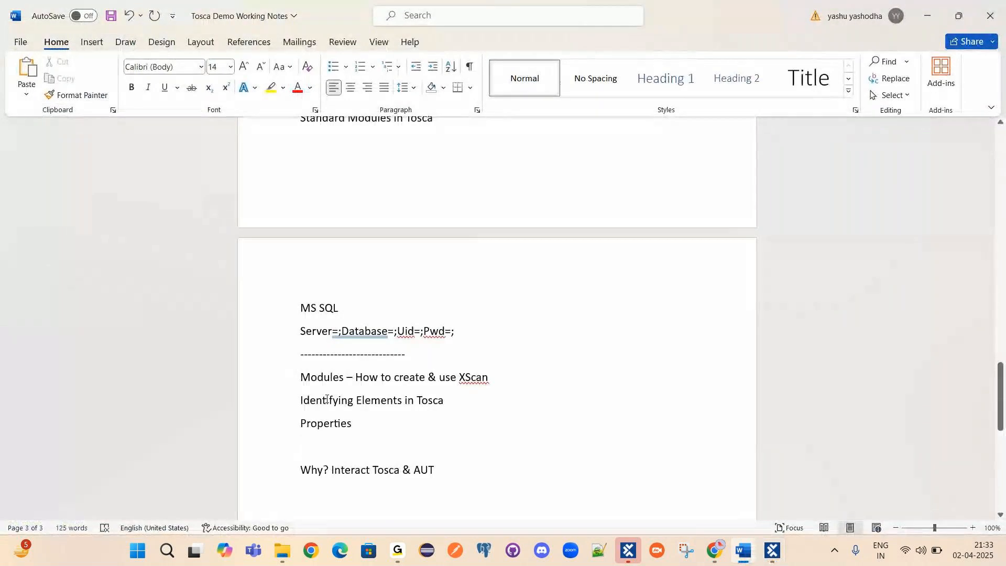
left_click_drag(327, 400, 397, 401)
left_click(363, 424)
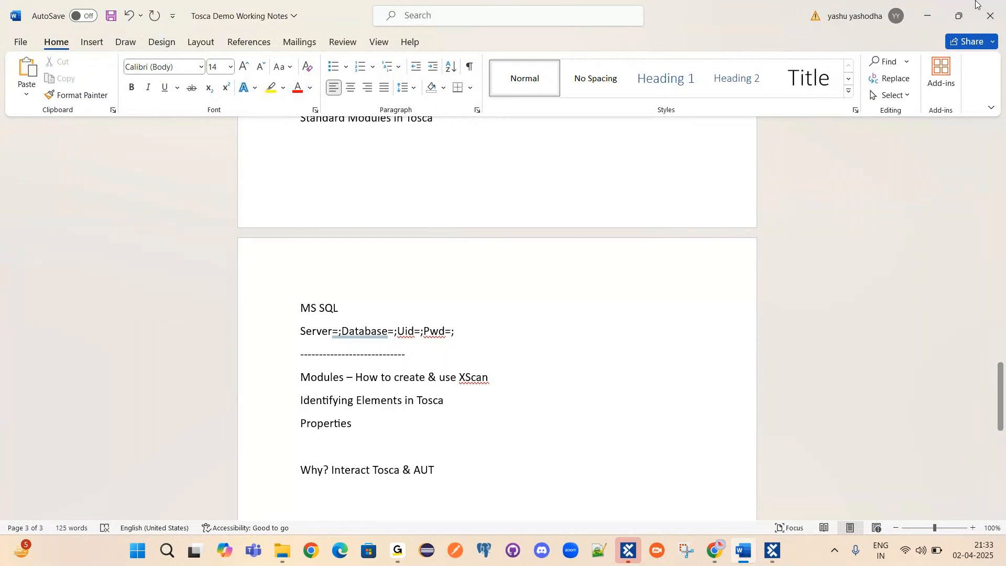
left_click(324, 425)
Identify the Log in link by Id 'Login1' and Tag instead of InnerText.
left_click(928, 16)
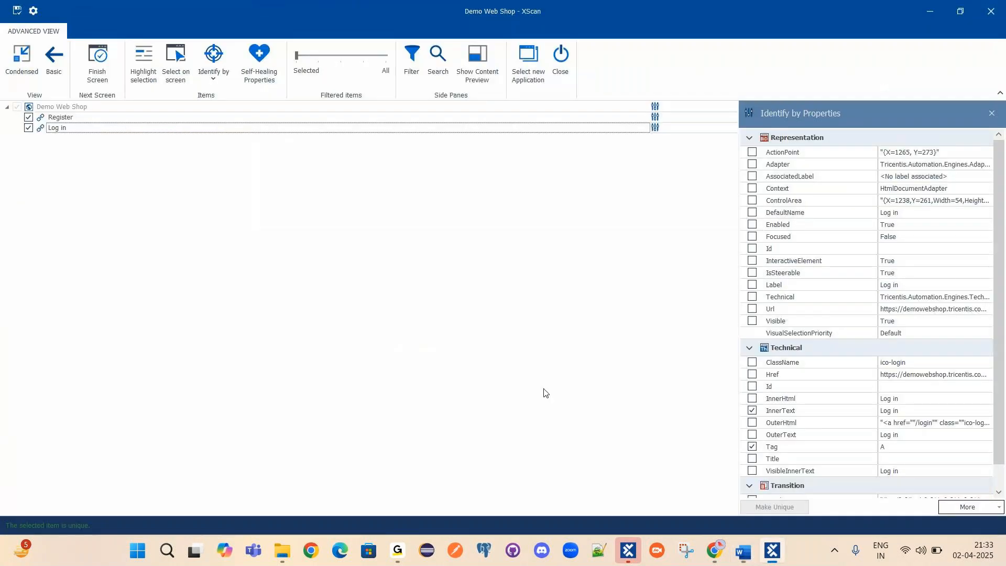
left_click(53, 128)
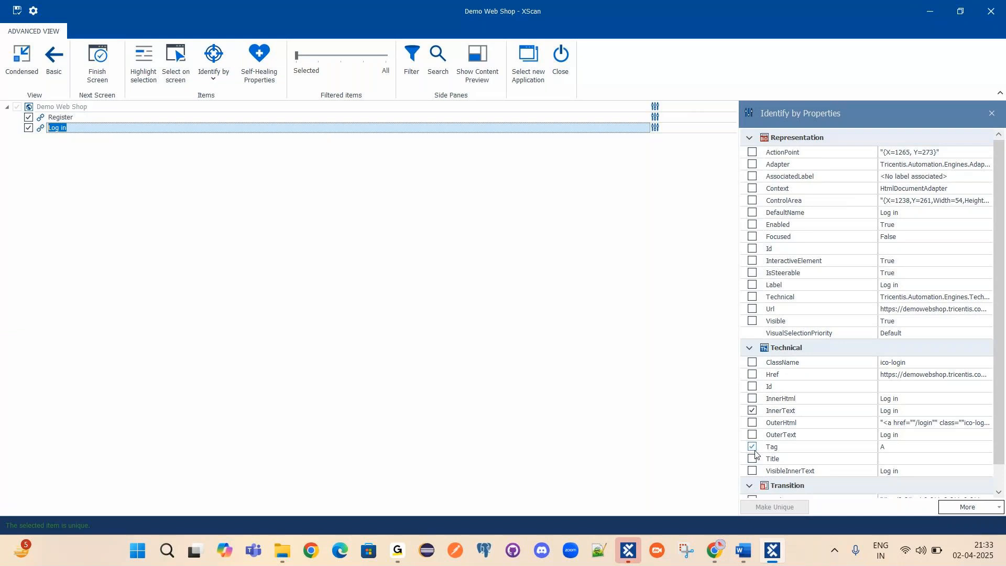
left_click(753, 412)
left_click(752, 412)
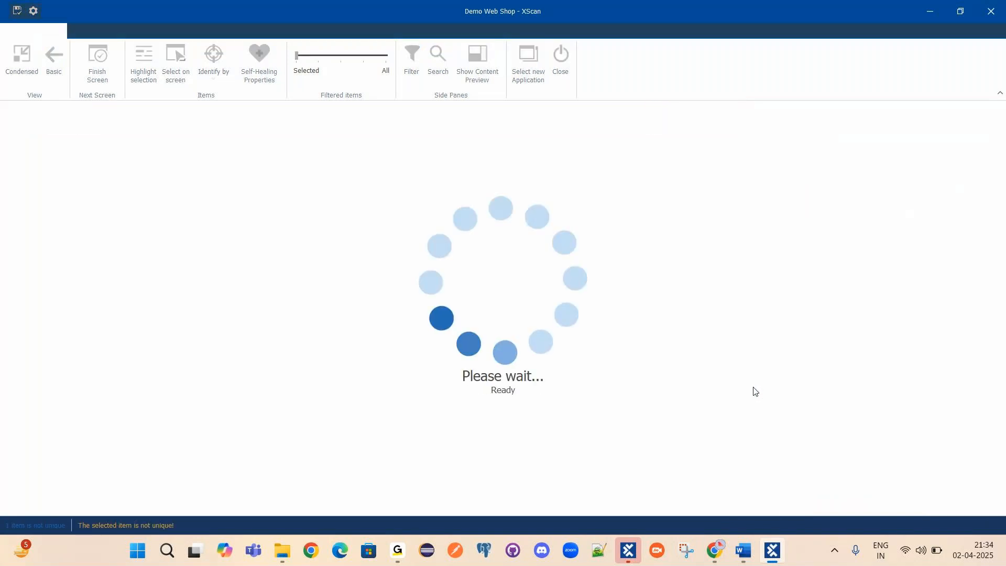
left_click(753, 387)
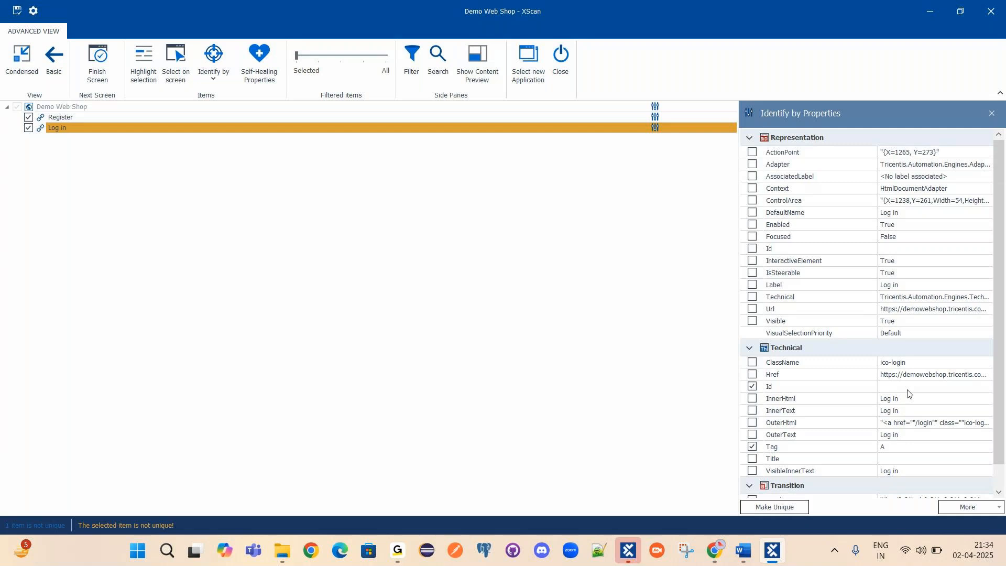
left_click(896, 387)
type("Login1")
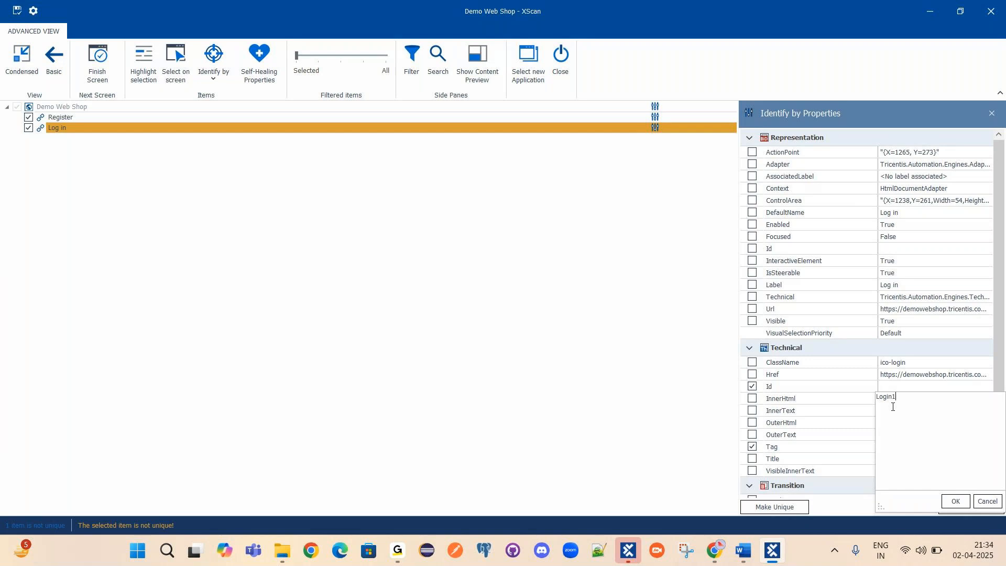
left_click(656, 389)
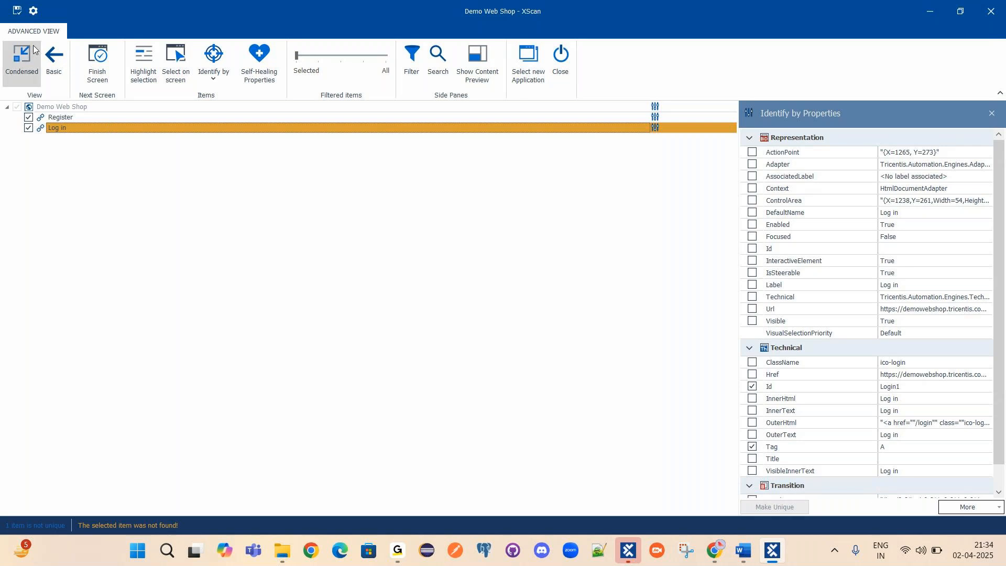
left_click(713, 555)
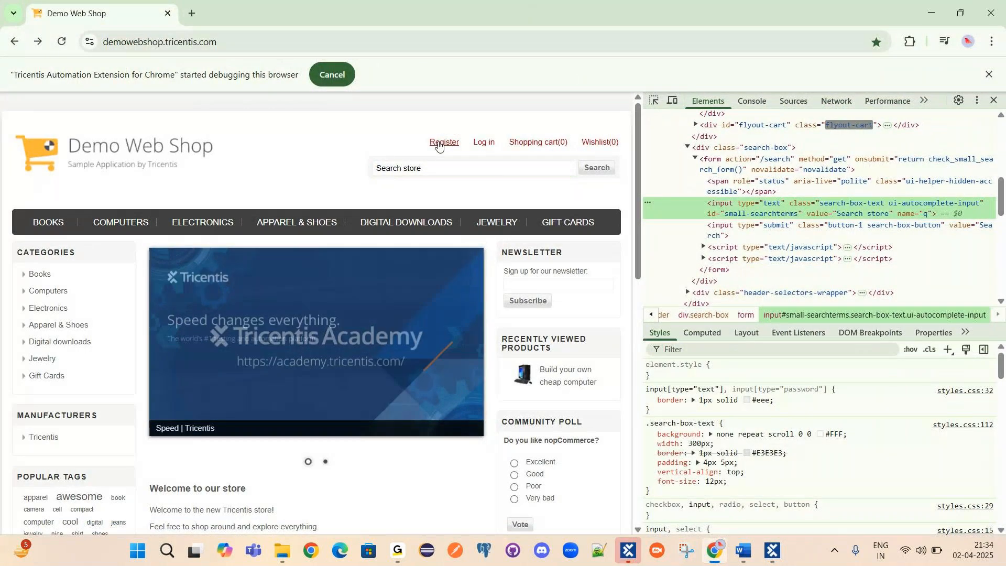
mouse_move(523, 140)
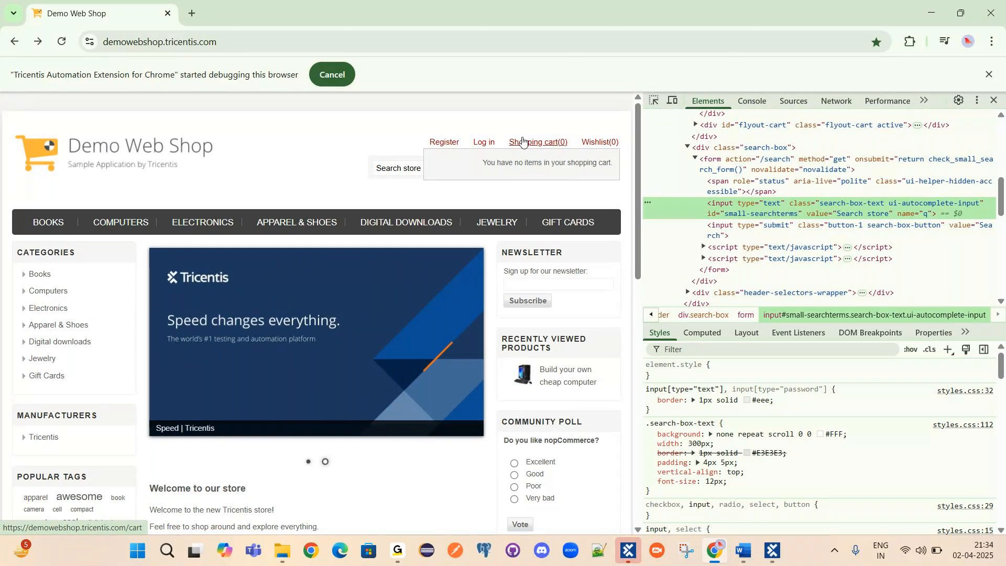
left_click(924, 14)
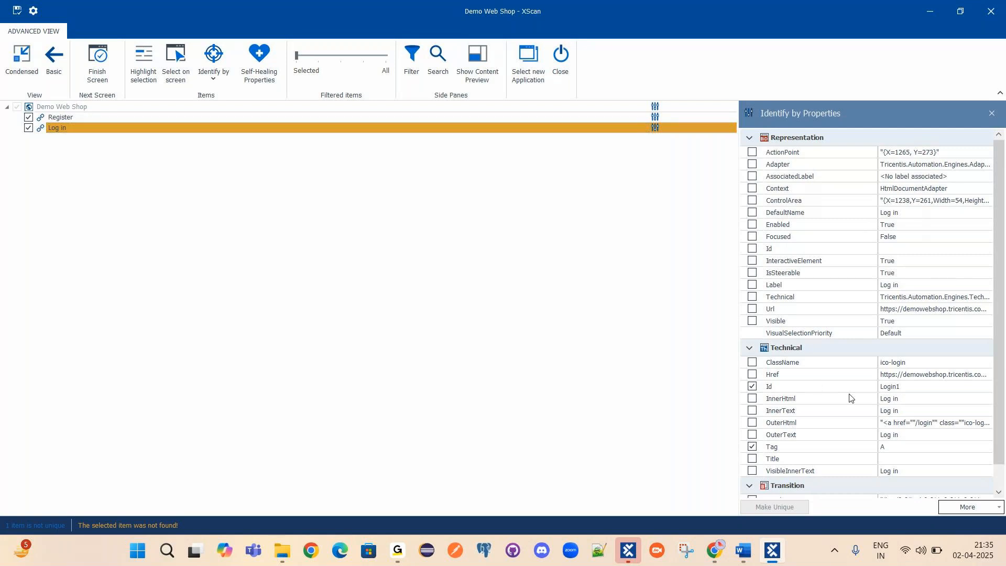
Change the Log in Id value to Login100, then to Login54.
left_click(905, 388)
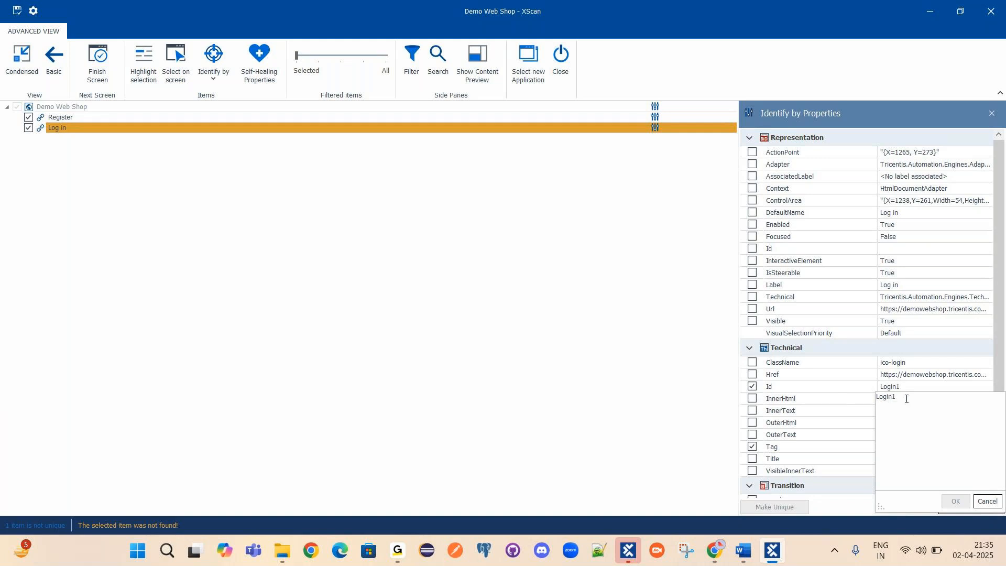
type("23")
left_click_drag(912, 399, 875, 400)
left_click(465, 399)
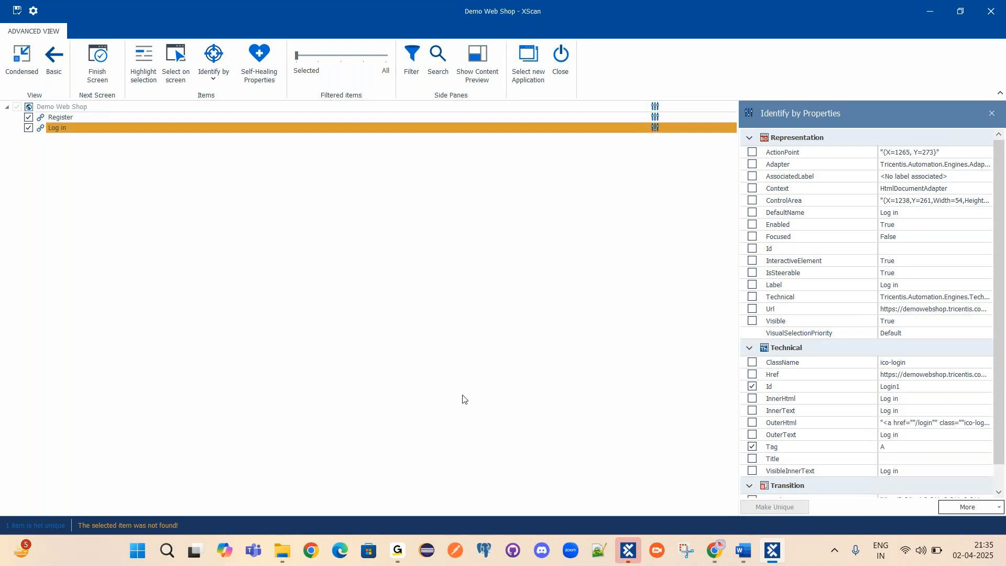
left_click(917, 388)
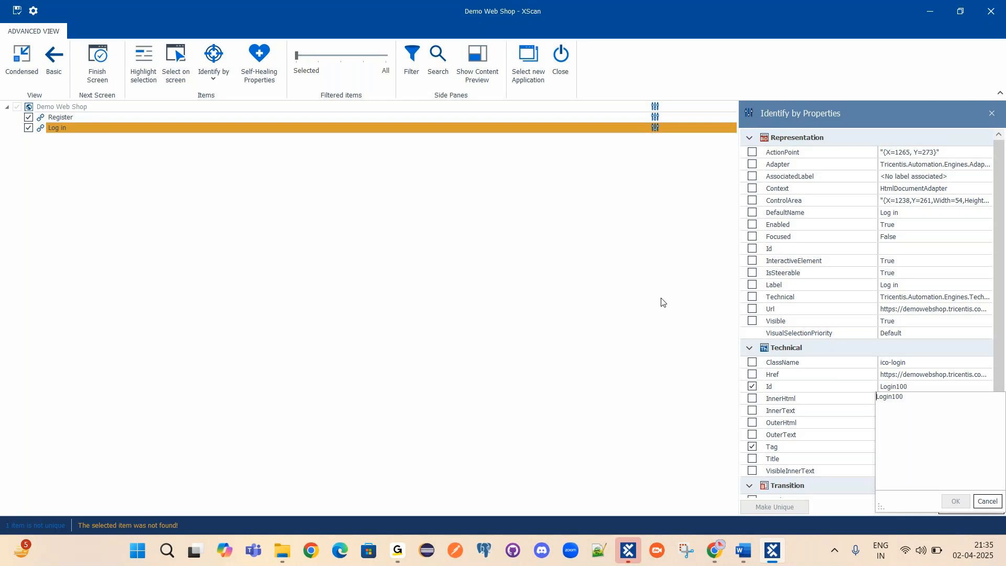
left_click_drag(892, 397, 919, 400)
type("54")
left_click(821, 402)
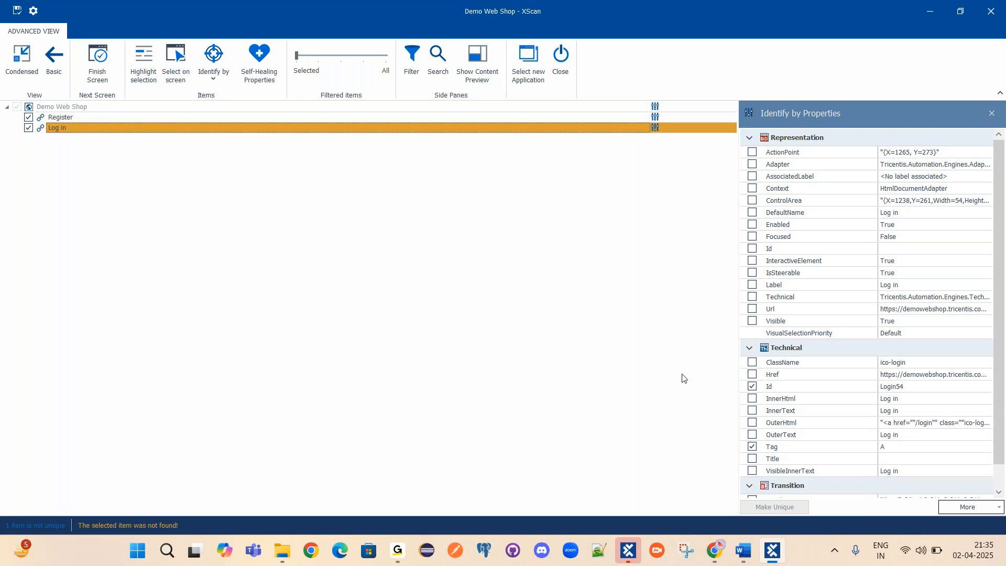
Replace the 54 in the Id value with a wildcard, making it Login*.
left_click(880, 387)
left_click_drag(878, 397, 905, 400)
left_click(899, 399)
left_click(905, 406)
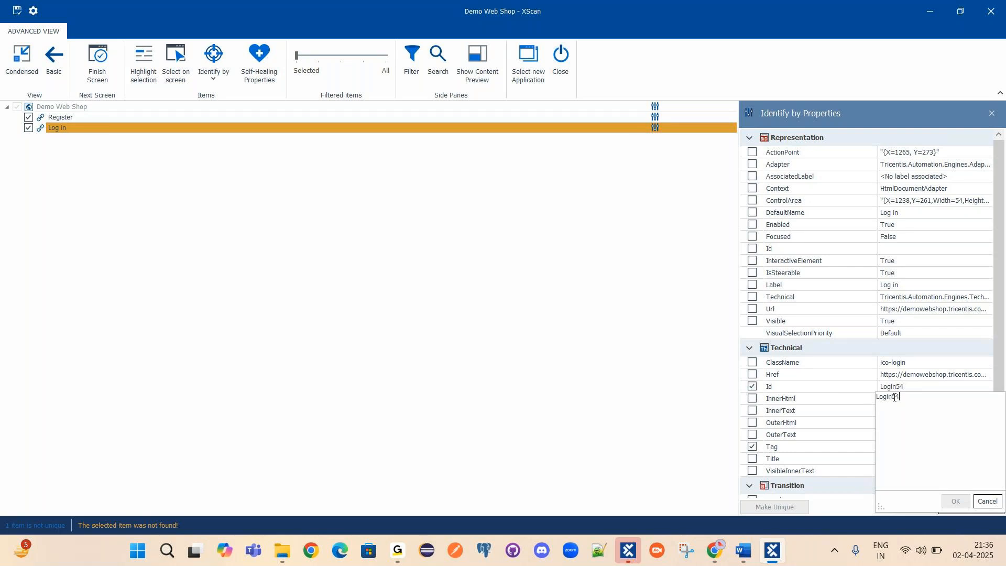
mouse_move(895, 398)
left_mouse_down()
mouse_move(906, 397)
mouse_move(877, 393)
left_mouse_up()
left_click(889, 400)
left_click_drag(893, 397, 914, 399)
type("*")
Commit Login* as the Log in Id, review the value, then stop identifying it by Id.
left_click(672, 414)
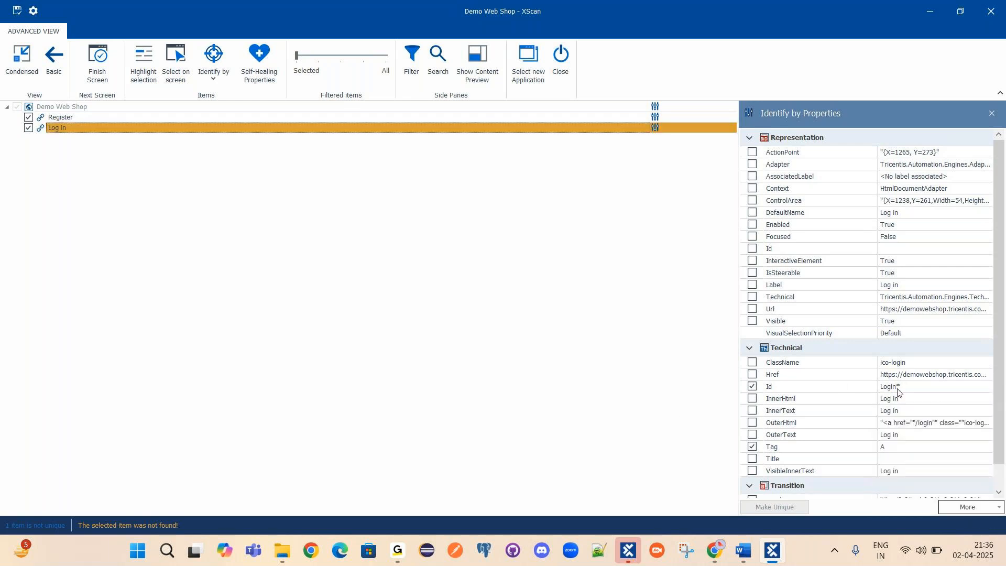
left_click(752, 387)
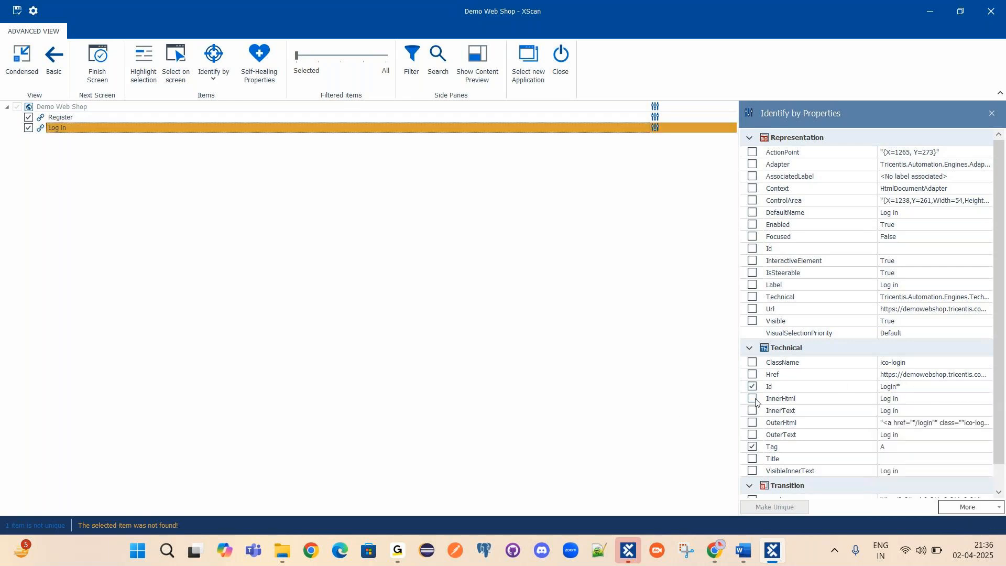
left_click(896, 388)
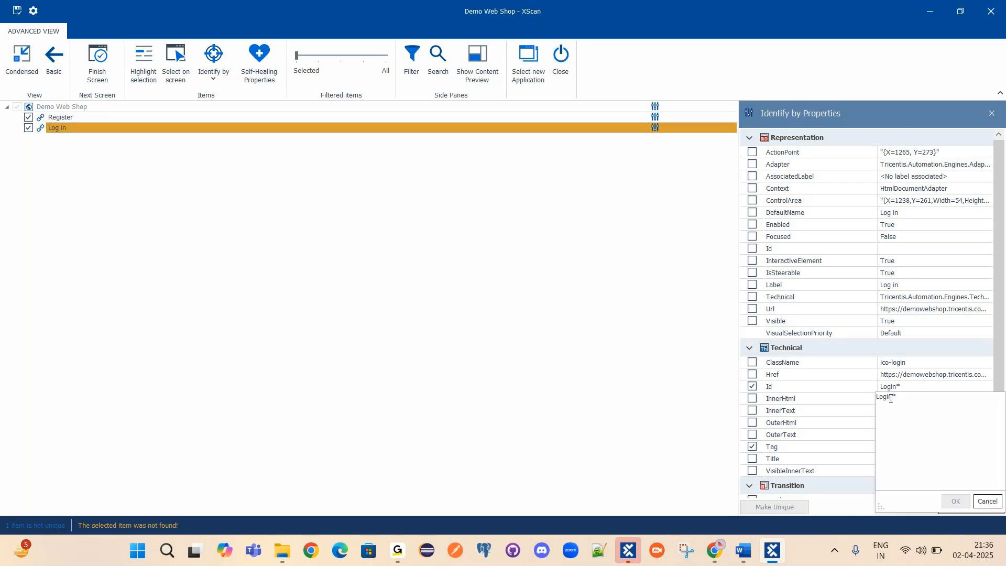
left_click_drag(893, 397, 877, 397)
left_click_drag(894, 397, 910, 398)
left_click(888, 400)
left_click(792, 403)
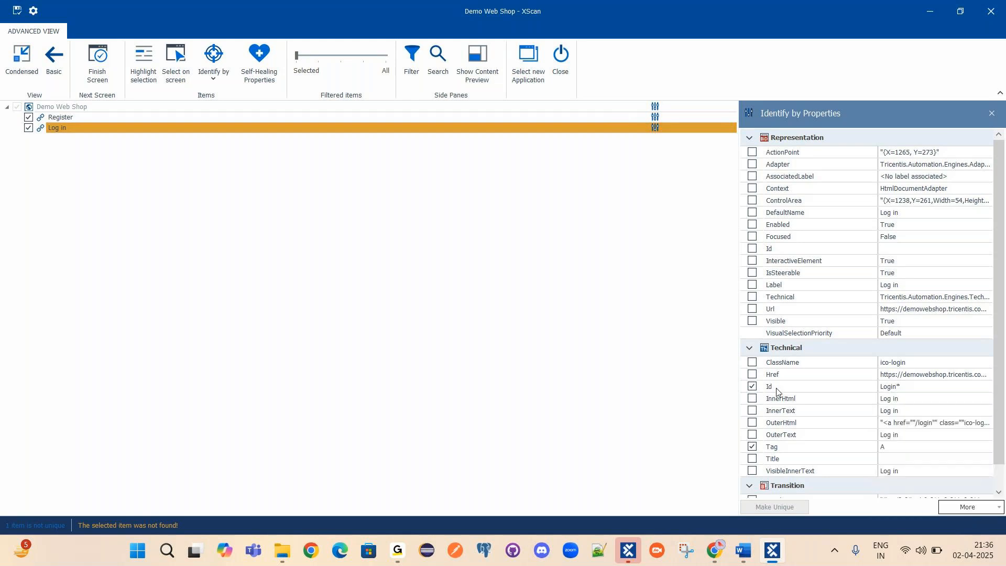
left_click(896, 388)
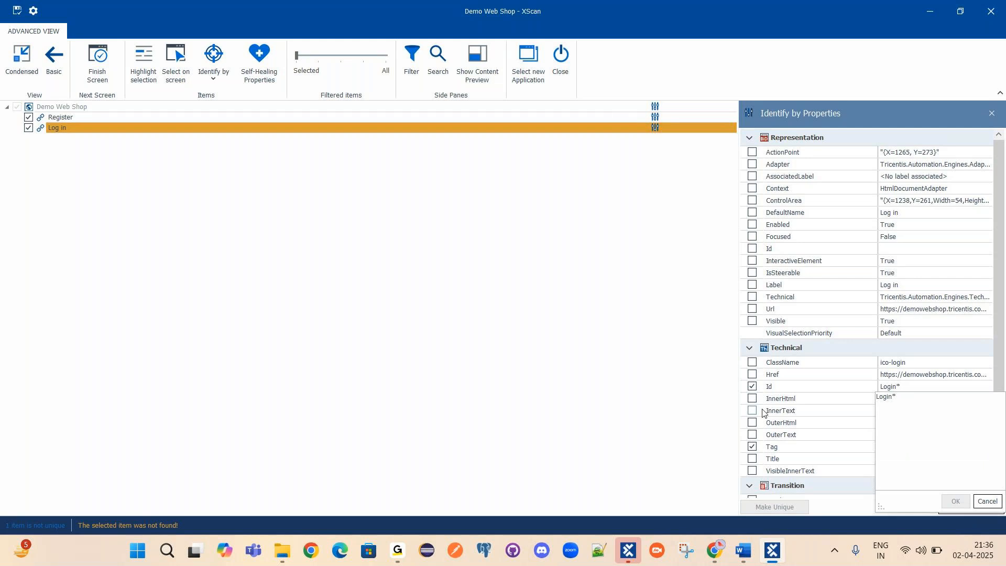
left_click(745, 397)
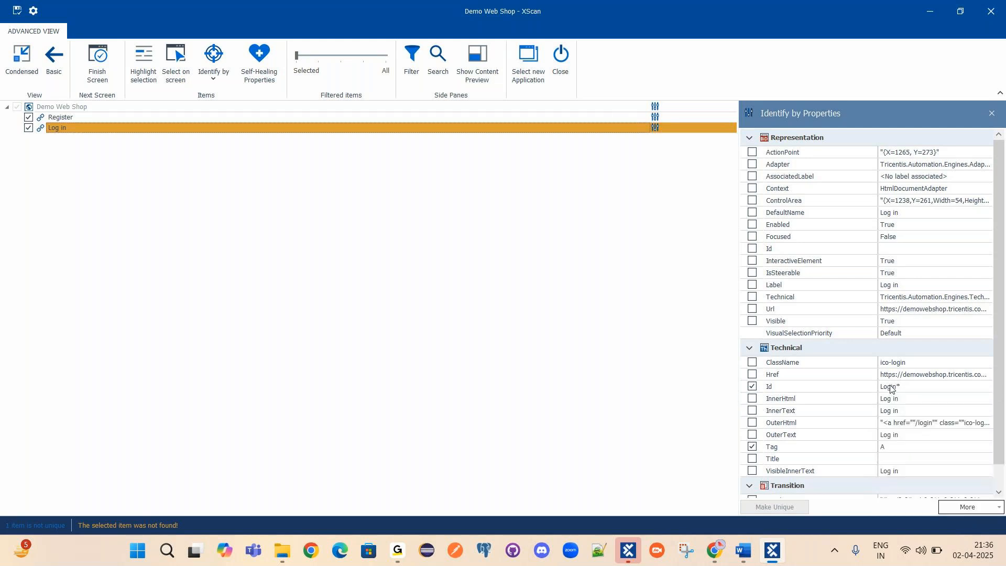
left_click(892, 388)
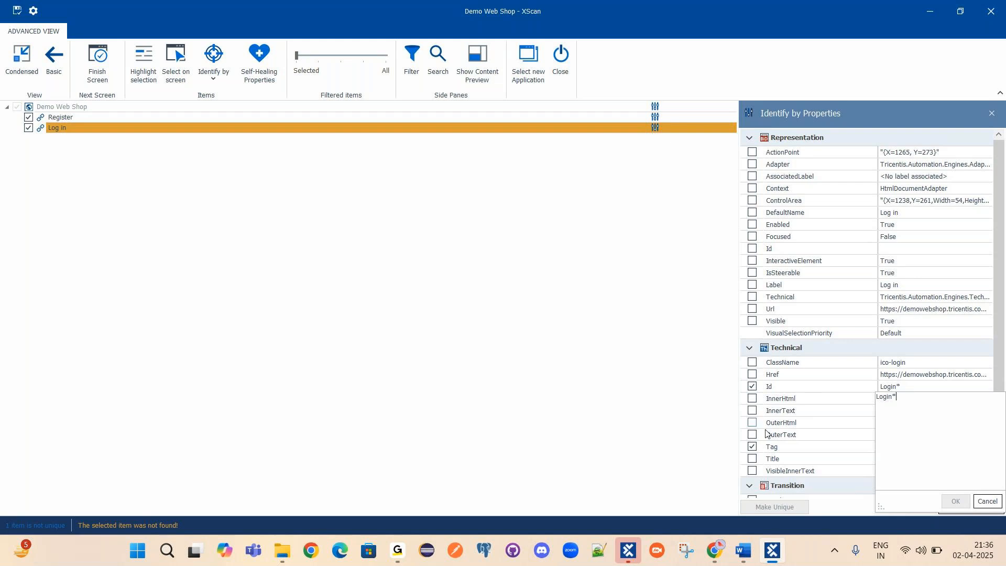
left_click(480, 391)
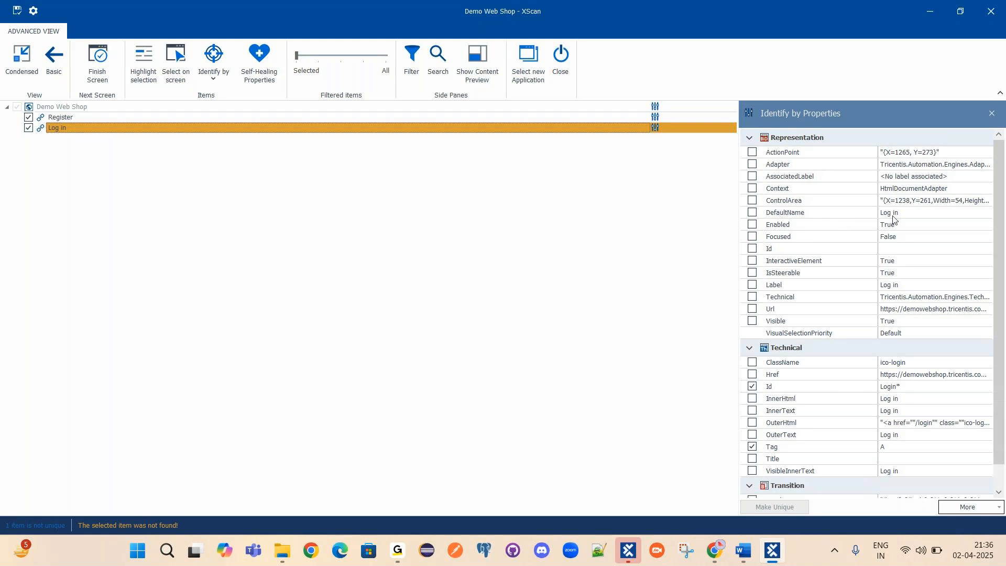
left_click(753, 387)
Check DefaultName 'Log in' alongside Tag A so the Log in link reports unique.
left_click(795, 214)
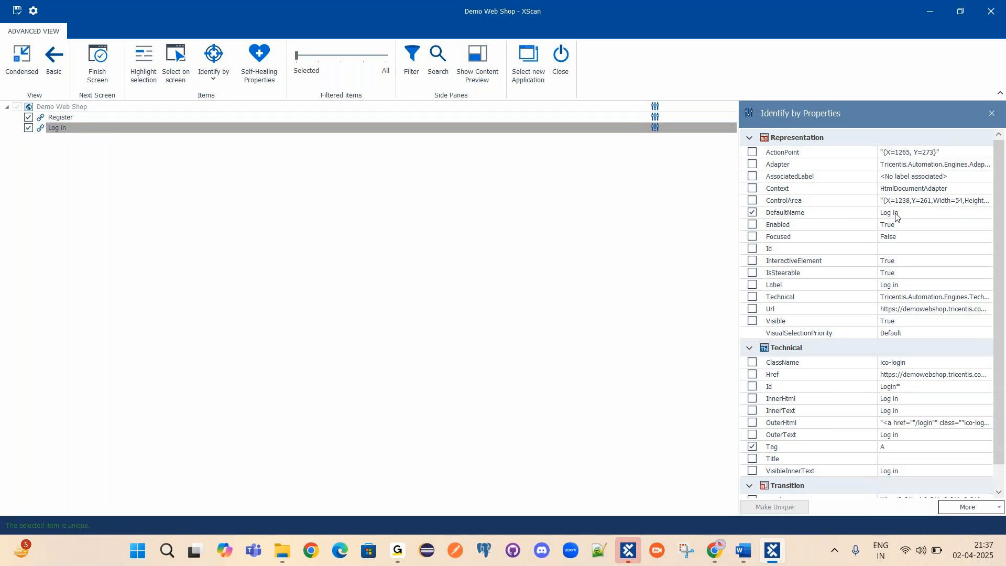
left_click(753, 213)
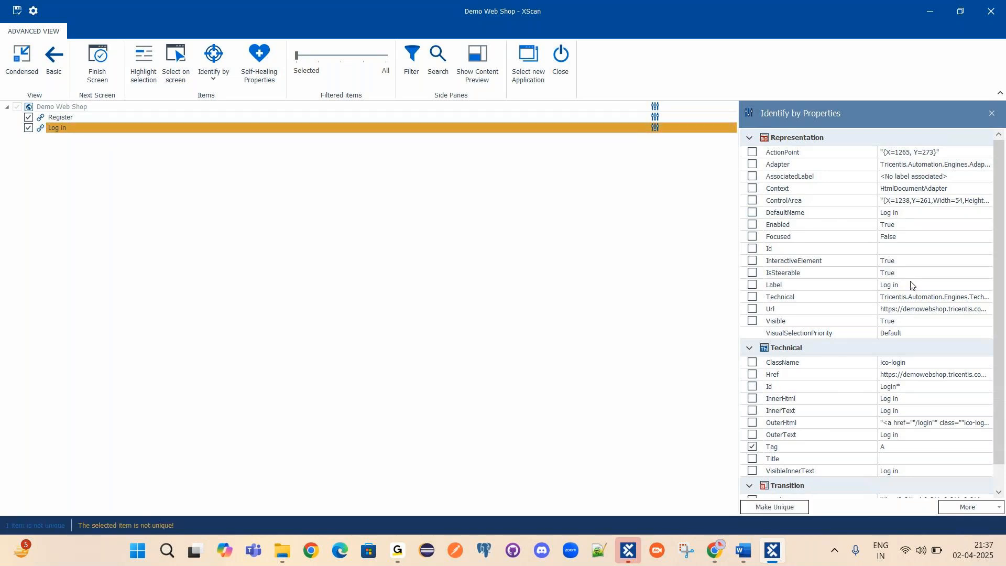
scroll(768, 254, "down", 1)
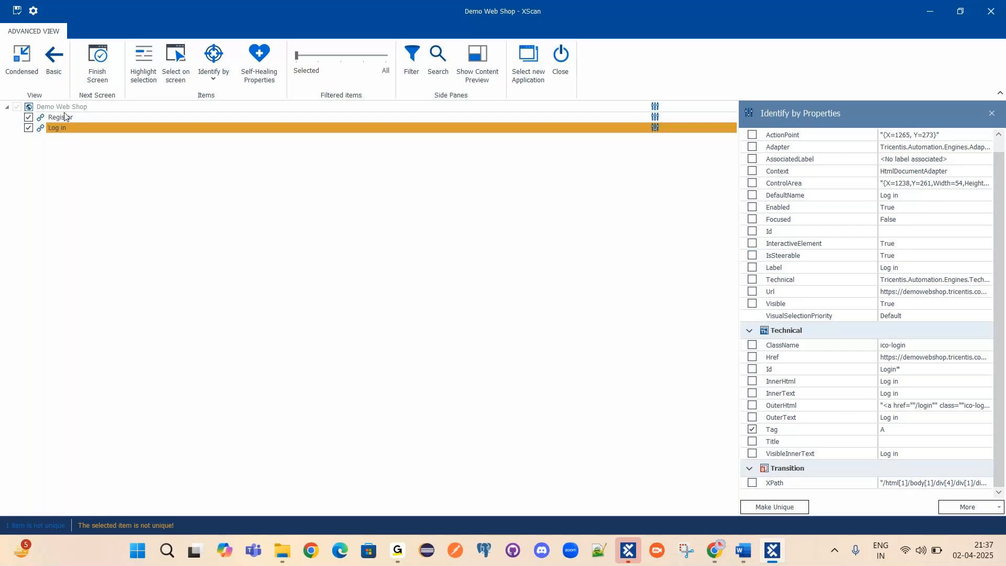
left_click(60, 129)
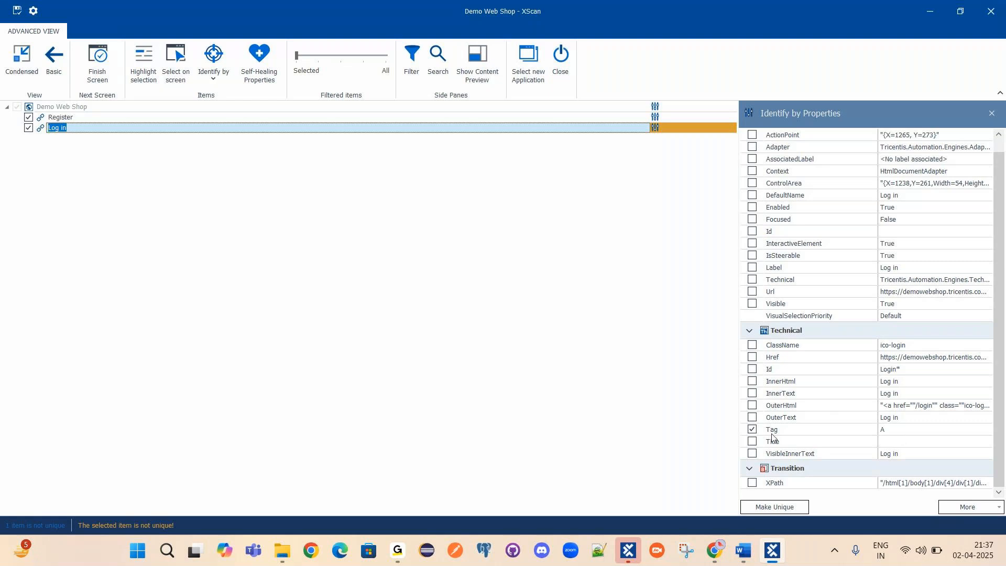
scroll(831, 211, "up", 1)
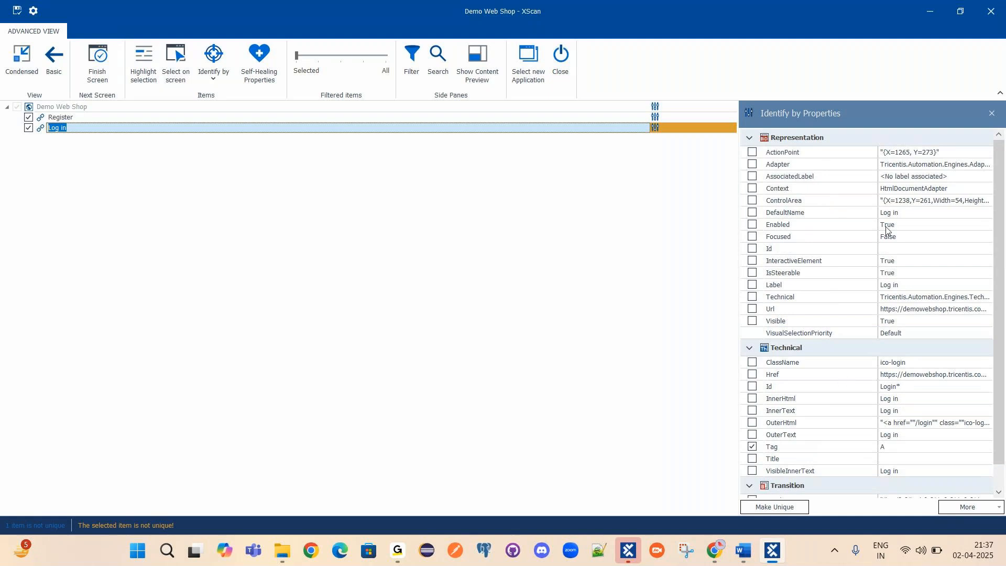
left_click(753, 212)
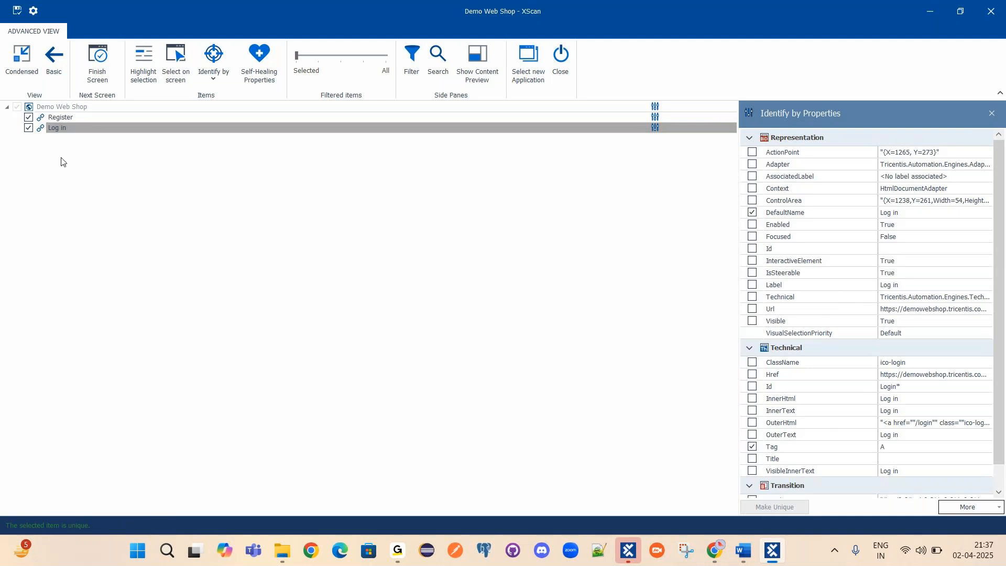
left_click(896, 215)
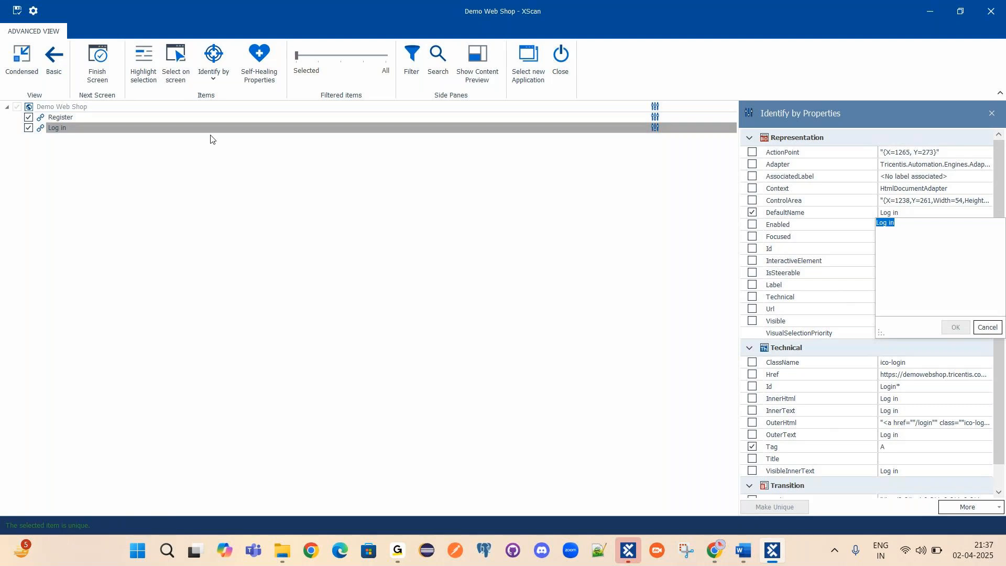
left_click(193, 126)
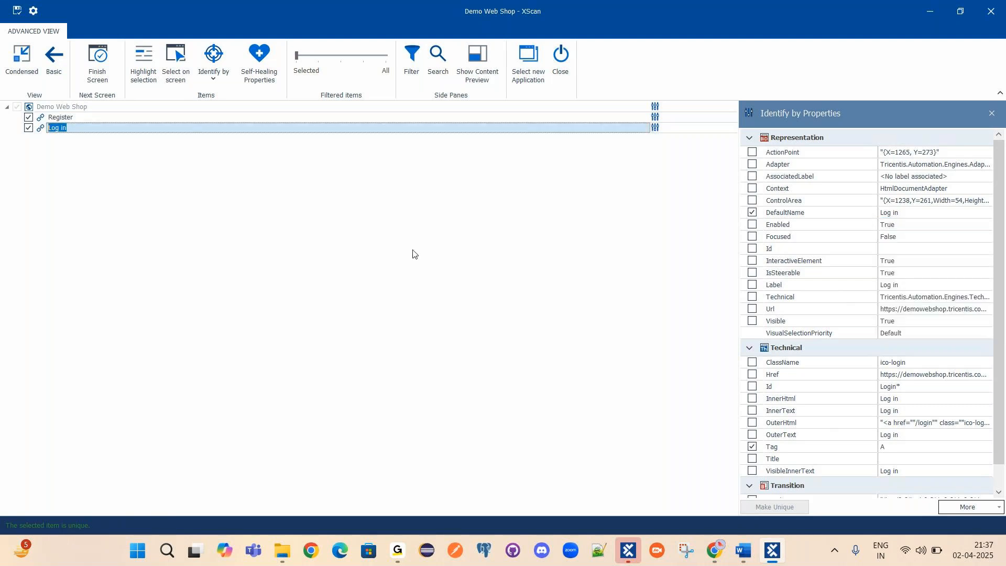
Compare the page's Title value 'Demo Web Shop' with the browser window.
left_click(35, 108)
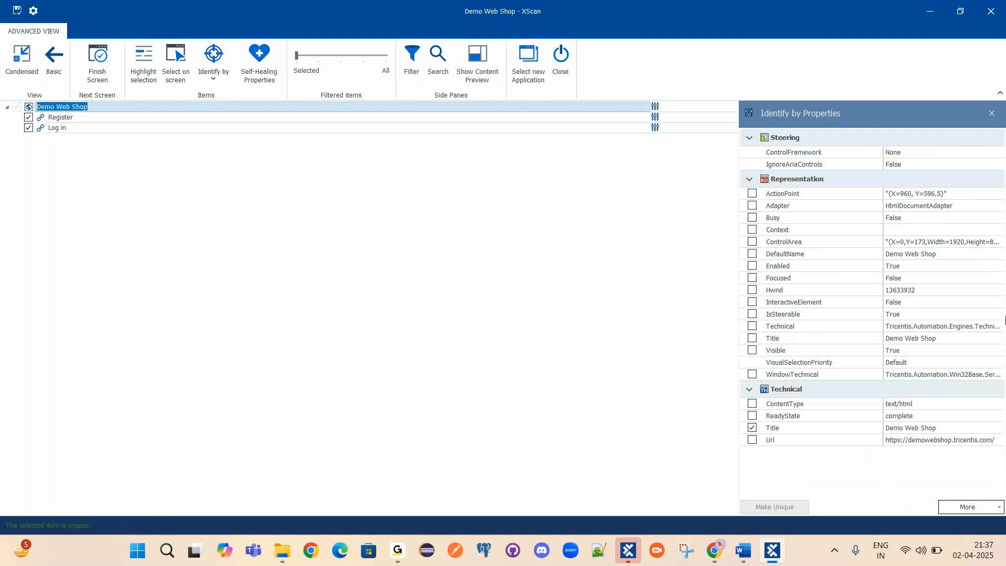
left_click(911, 429)
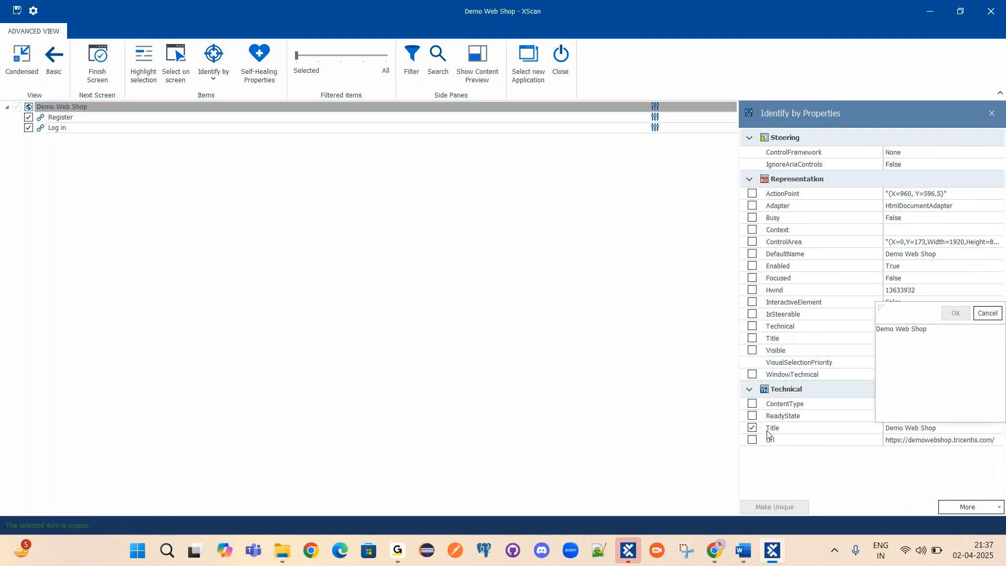
triple_click(936, 334)
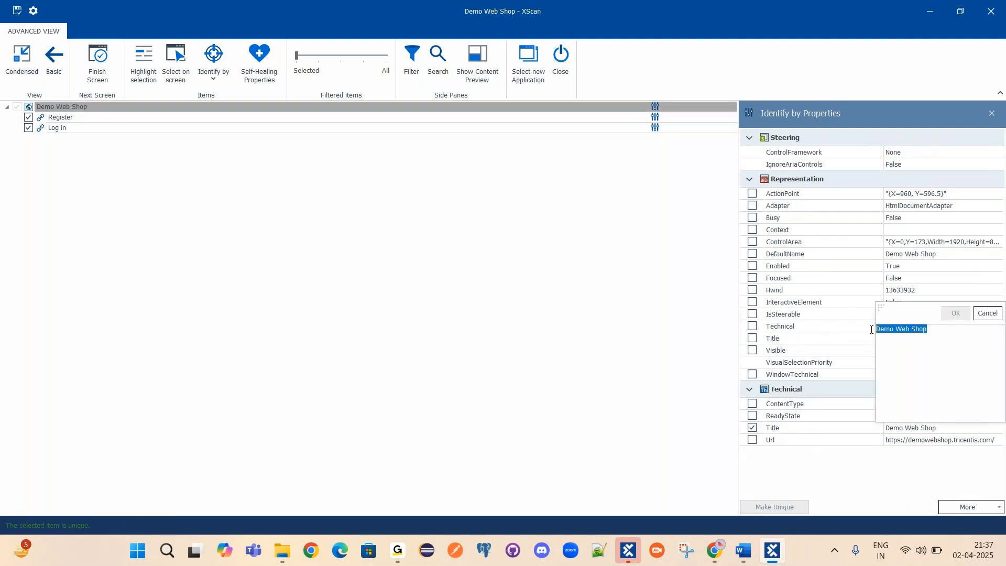
left_click(714, 550)
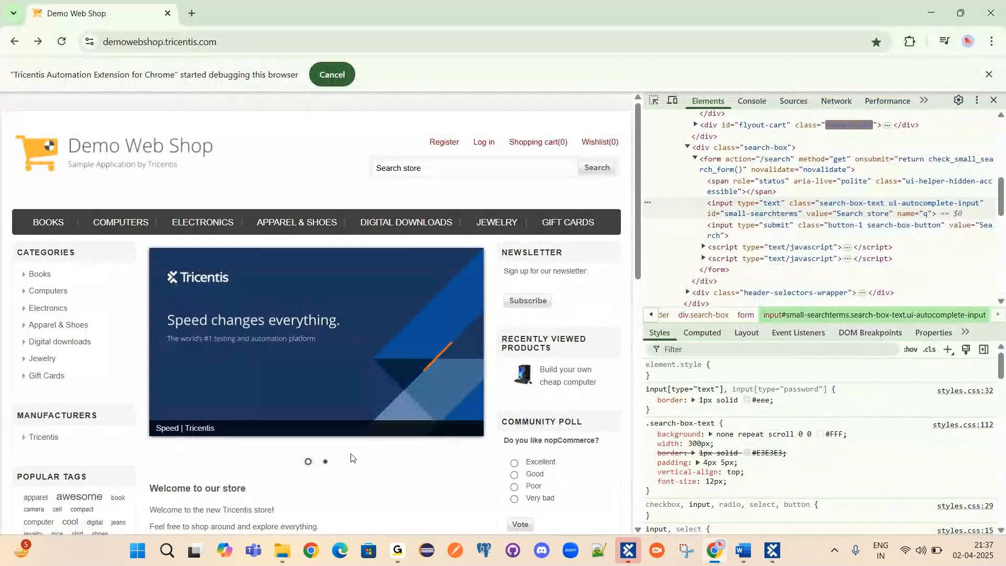
left_click(931, 13)
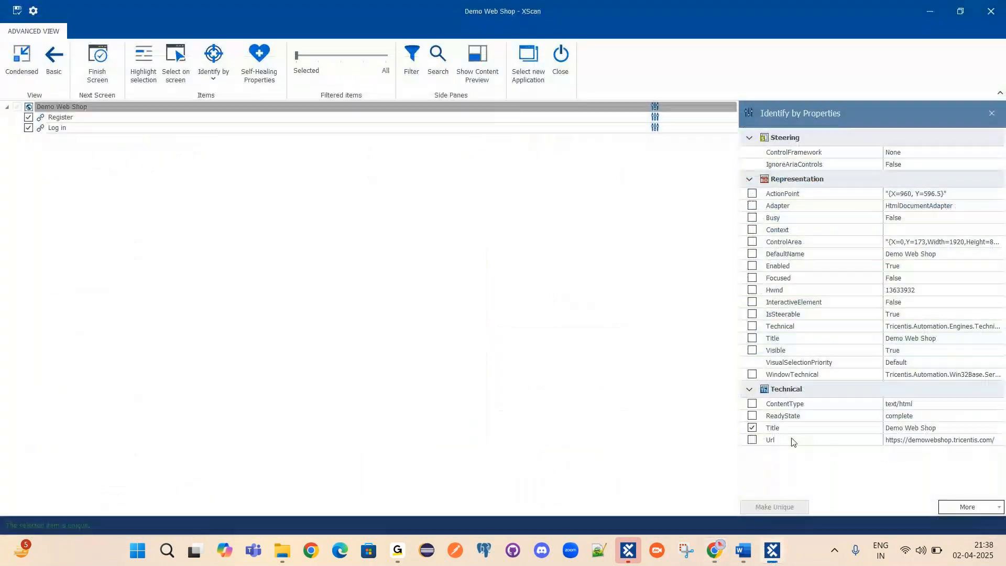
left_click(935, 431)
left_click_drag(938, 334, 873, 331)
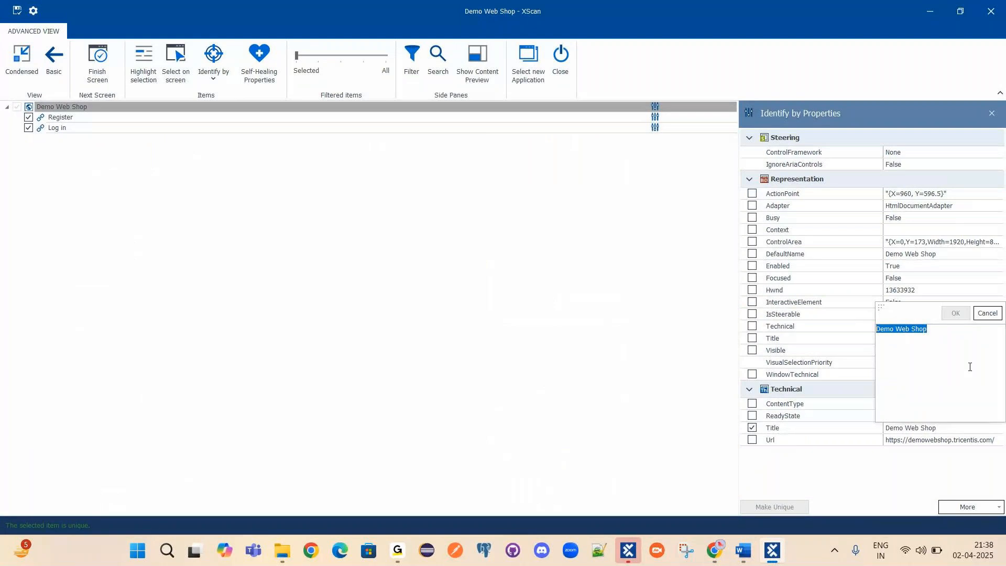
left_click(536, 319)
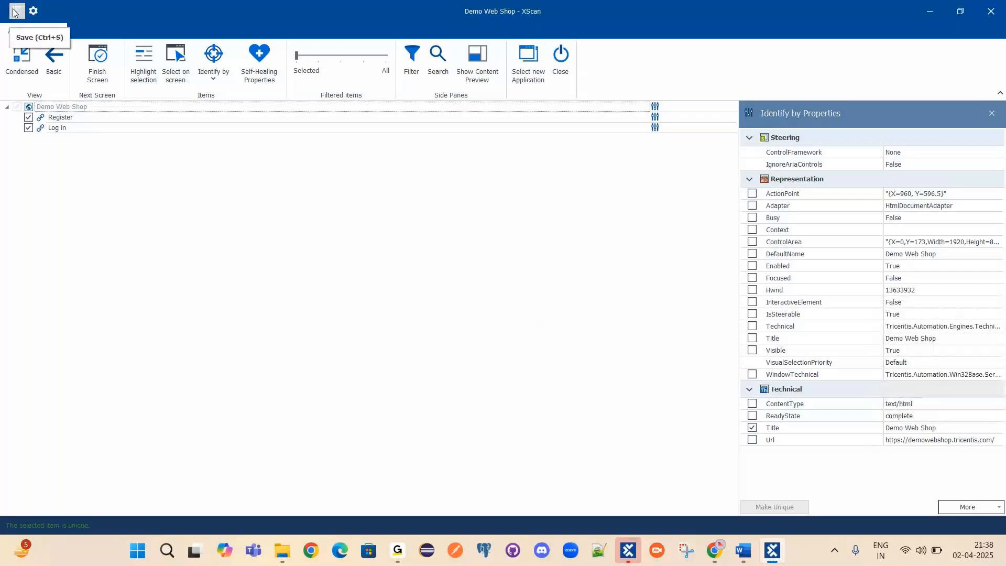
Select the Demo Web Shop page item and save the module.
left_click(43, 107)
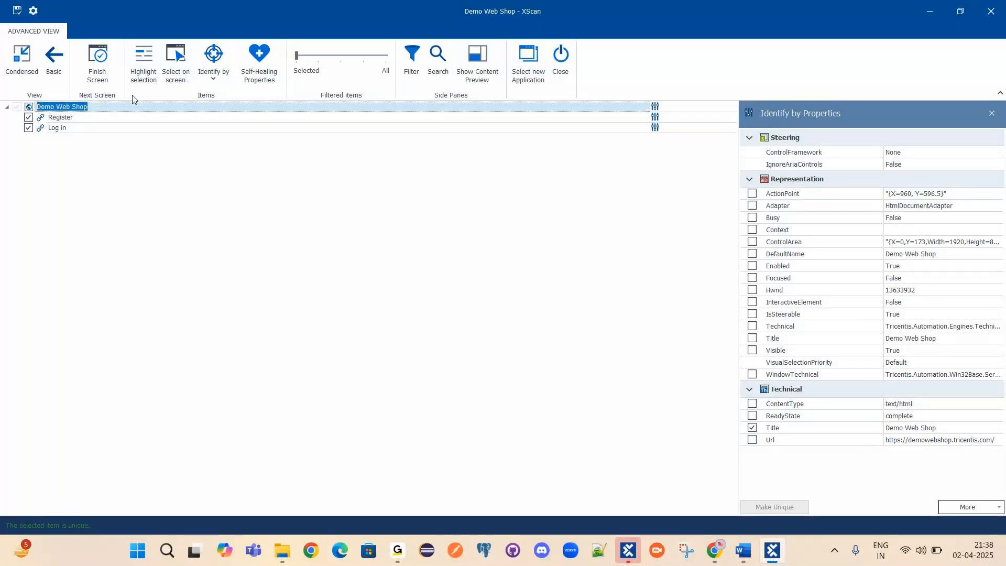
left_click(16, 13)
left_click(15, 11)
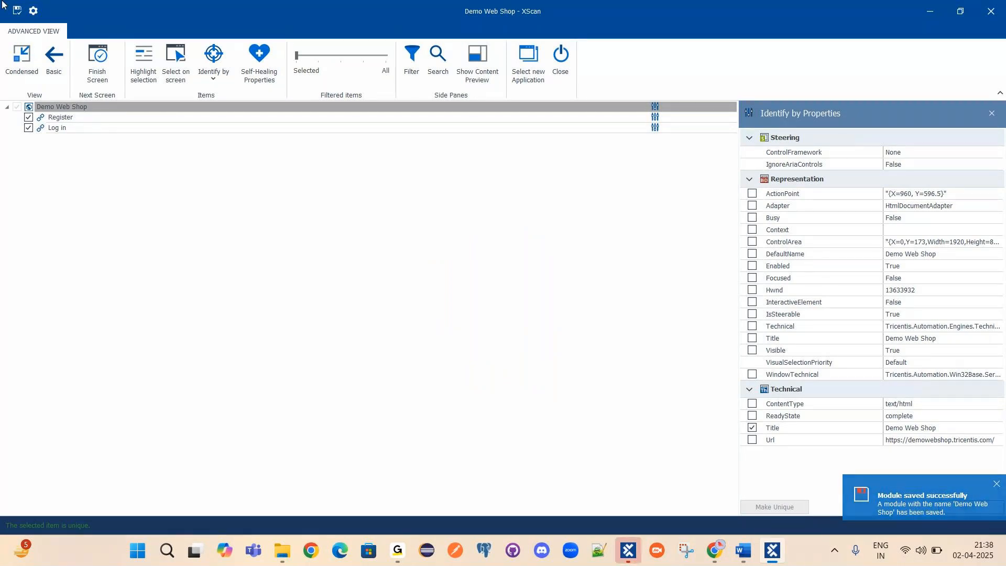
Open the newly saved Demo Web Shop module under the Modules folder.
left_click(629, 550)
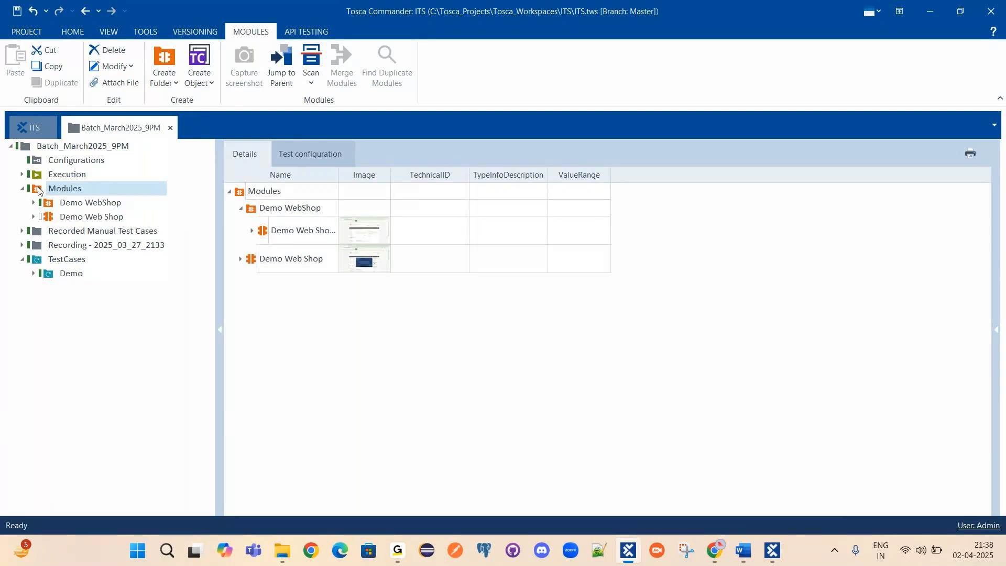
left_click(78, 190)
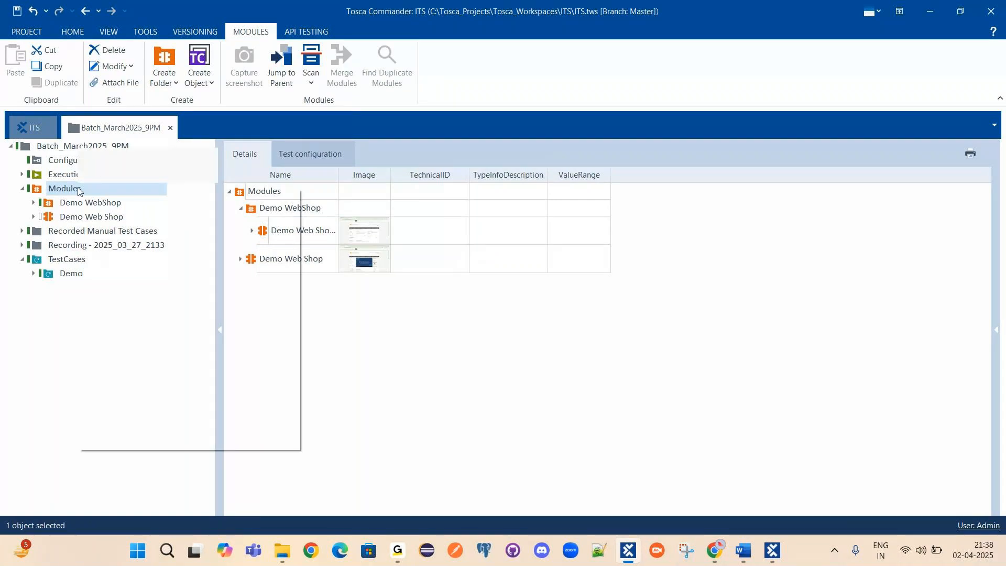
right_click(78, 190)
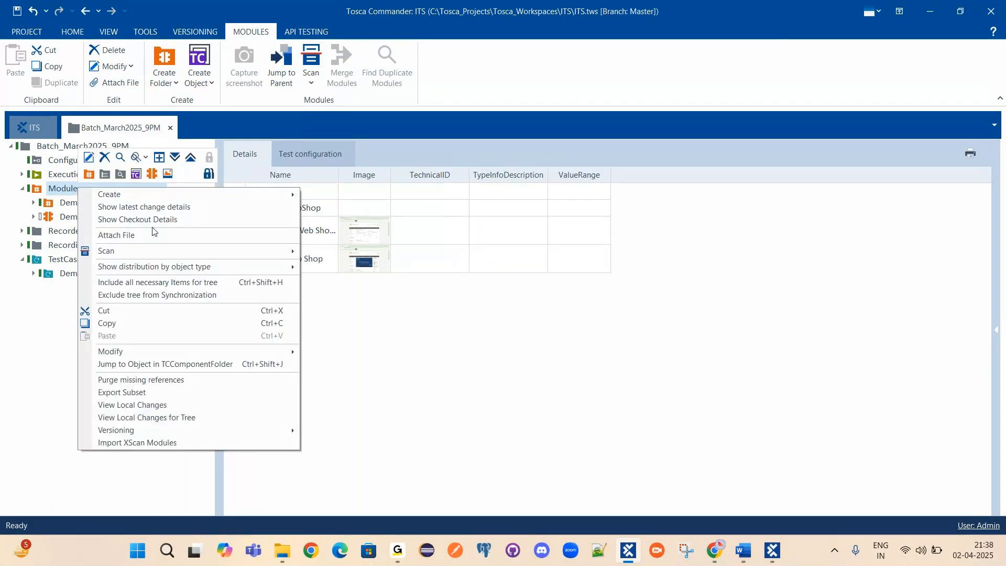
left_click(92, 216)
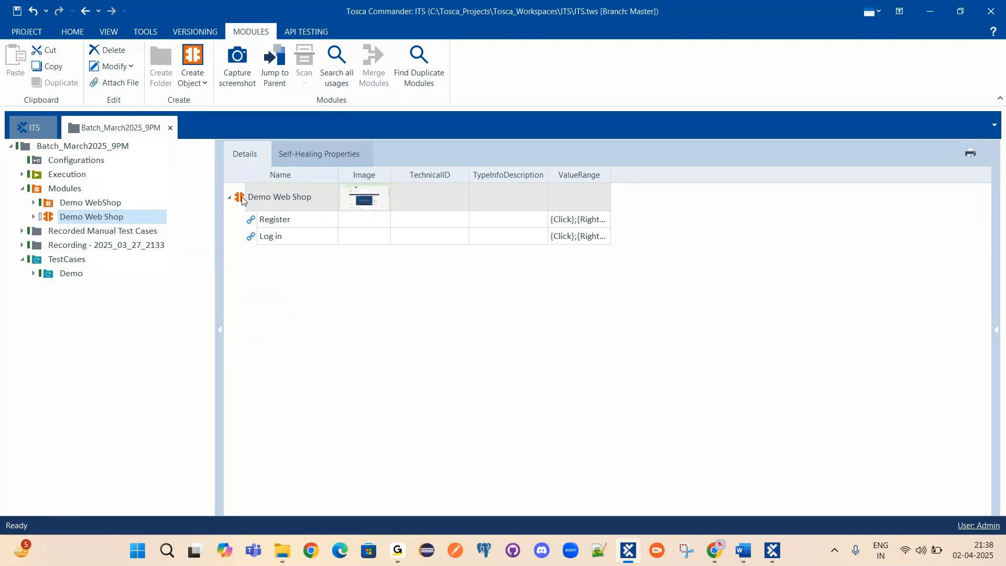
Browse the module's Register and Log in link entries.
left_click(272, 224)
left_click(278, 234)
left_click(278, 225)
left_click(279, 236)
left_click(277, 225)
left_click(281, 236)
left_click(289, 224)
left_click(287, 240)
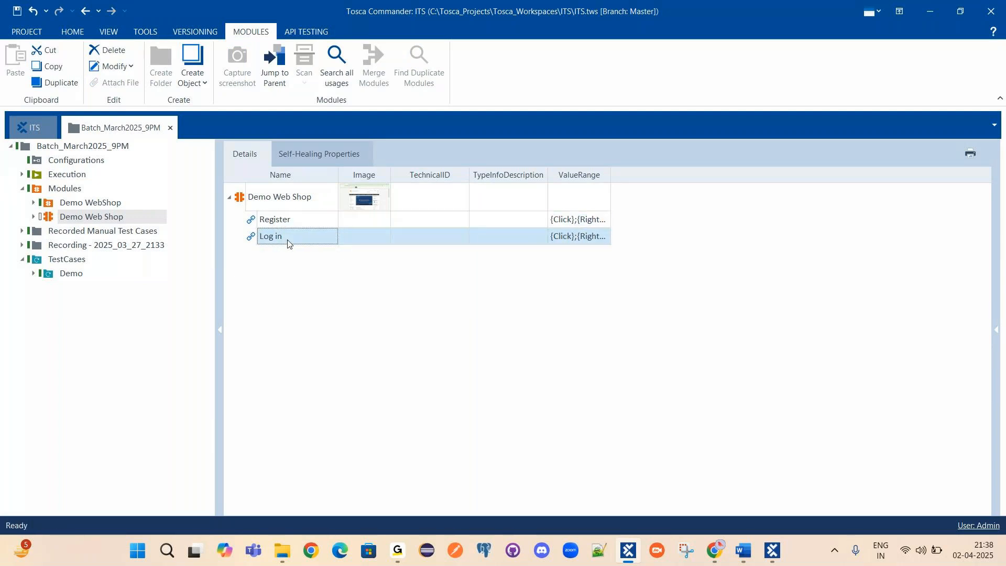
left_click(288, 224)
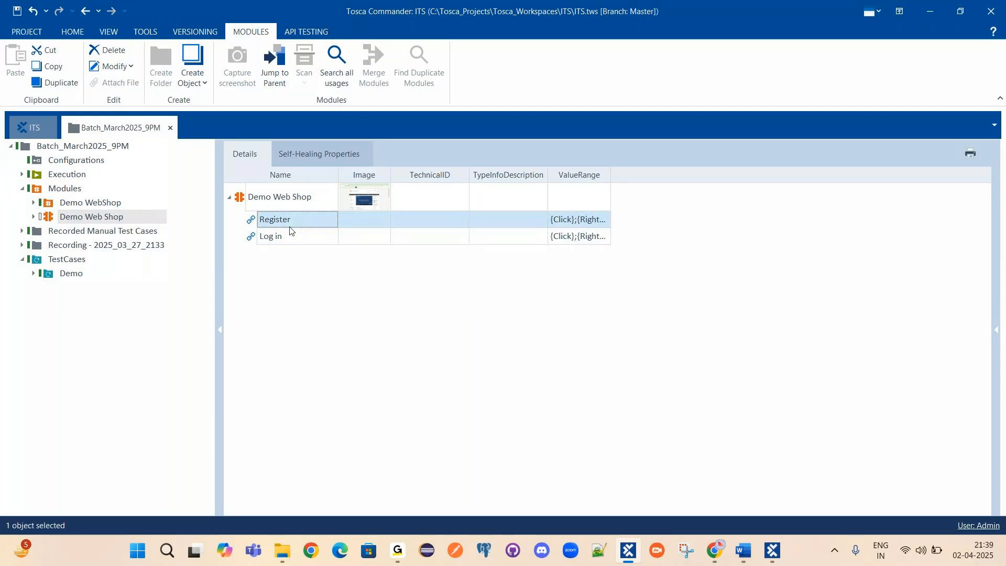
left_click(286, 238)
Glance at the Demo Web Shop browser, then save the workspace with Ctrl+S.
left_click(719, 559)
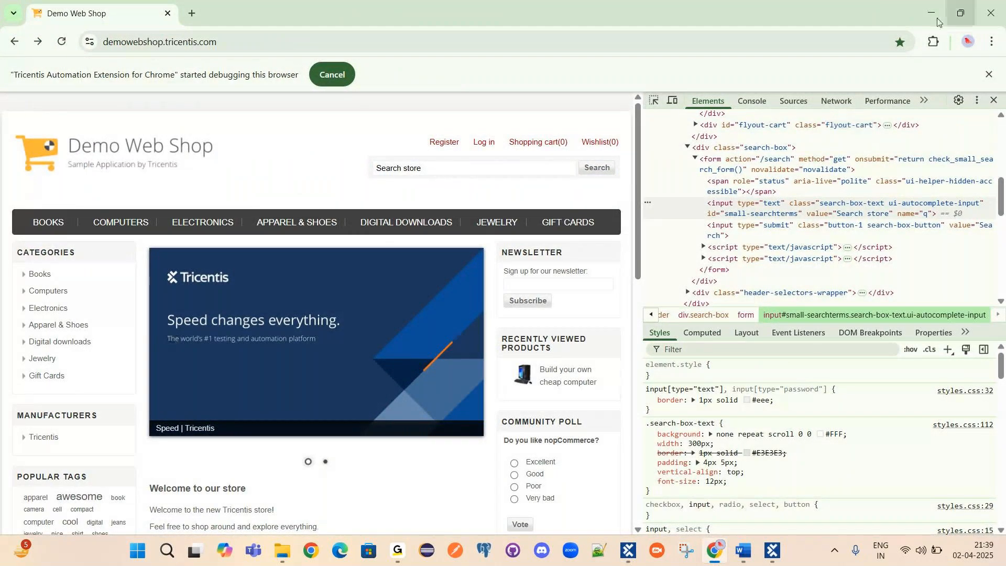
key("alt+Tab")
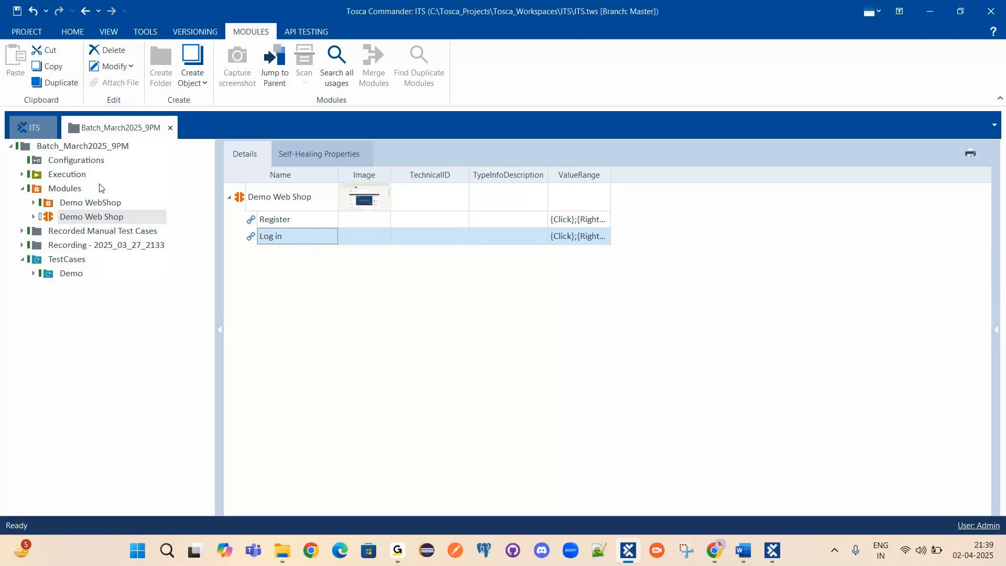
key("ctrl+s")
Select the Register link and expand its Properties pane.
left_click(271, 220)
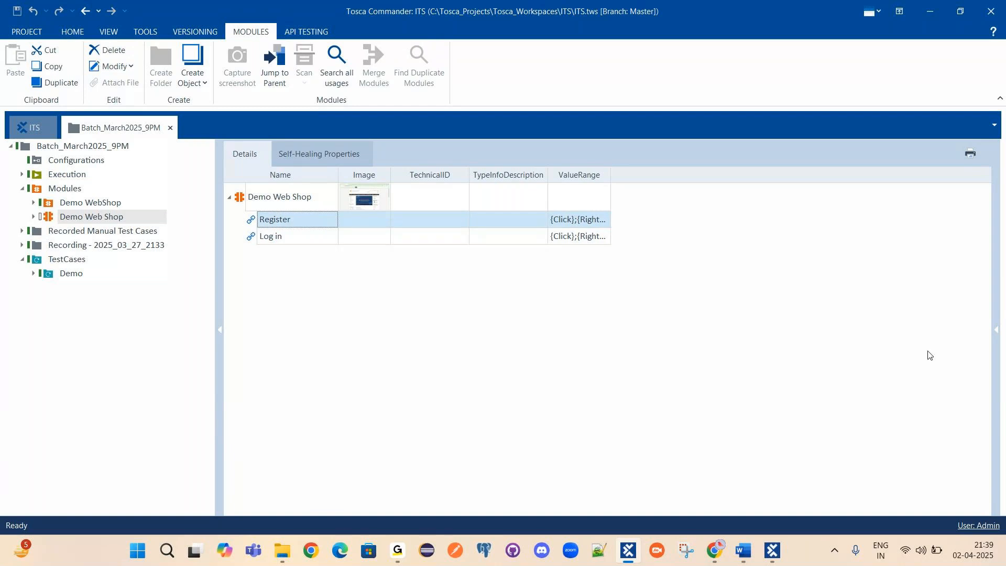
left_click(275, 227)
left_click(266, 200)
left_click(285, 225)
left_click(996, 334)
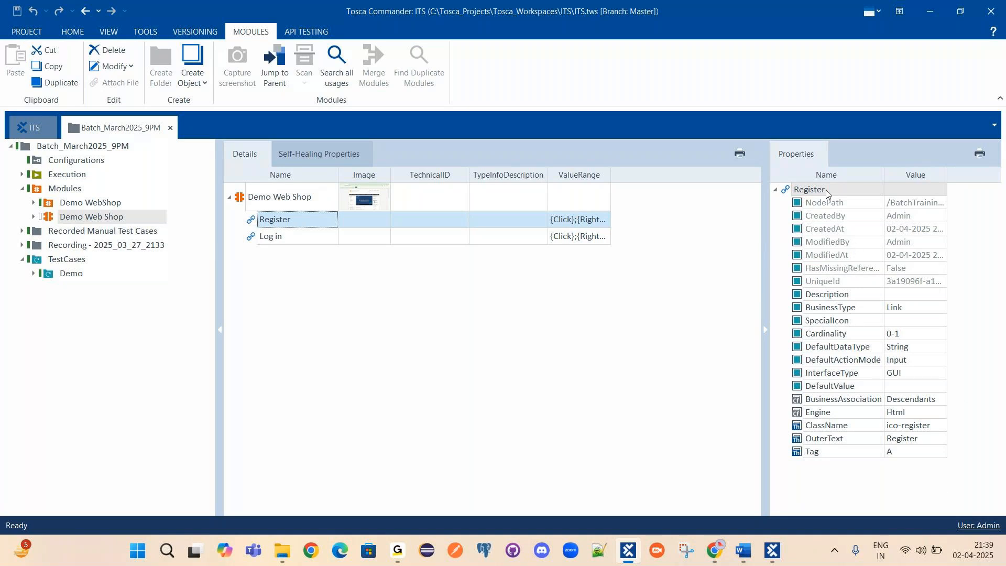
Inspect the Register link's NodePath, ClassName, OuterText and Tag properties.
left_click(824, 203)
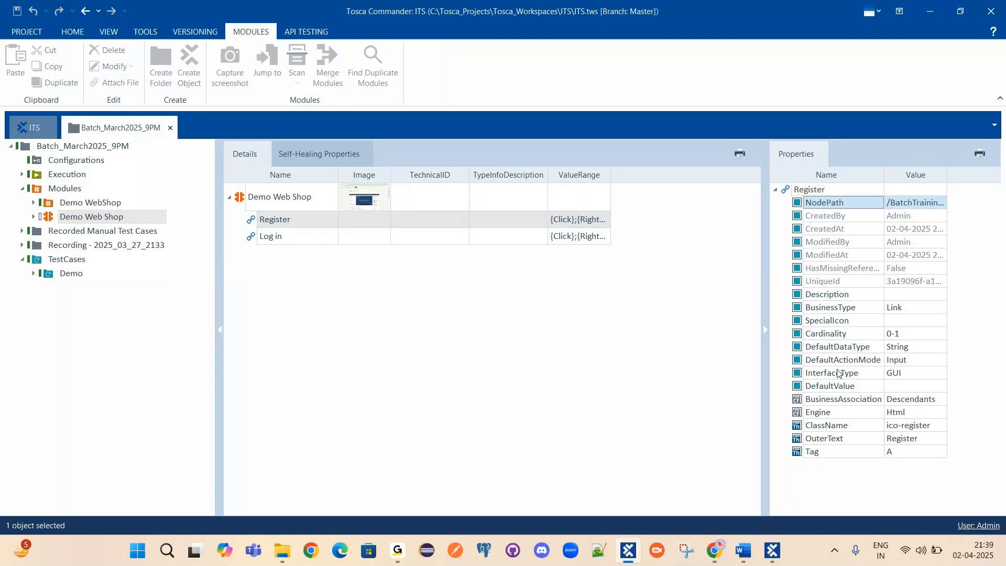
left_click(825, 415, "shift")
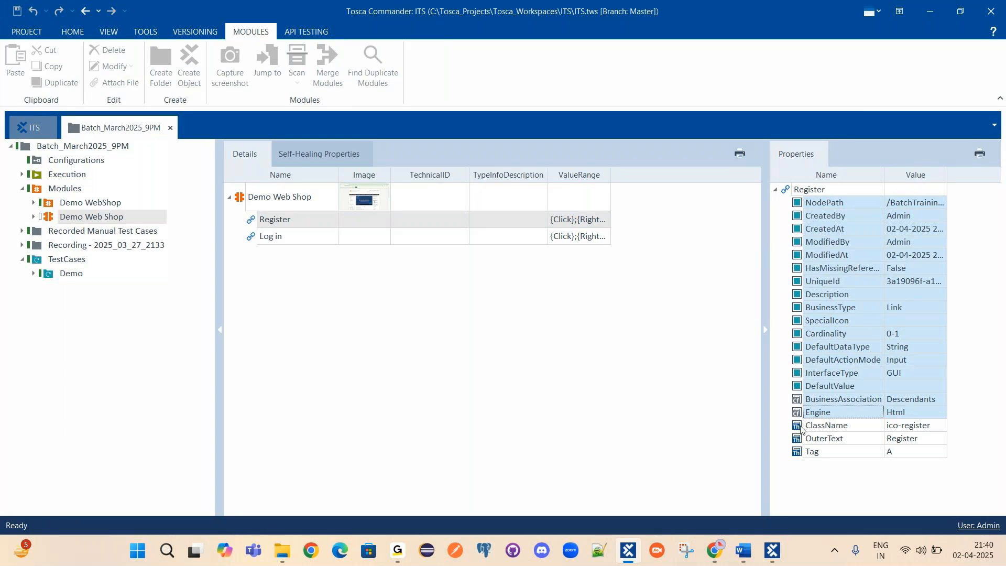
left_click(818, 426)
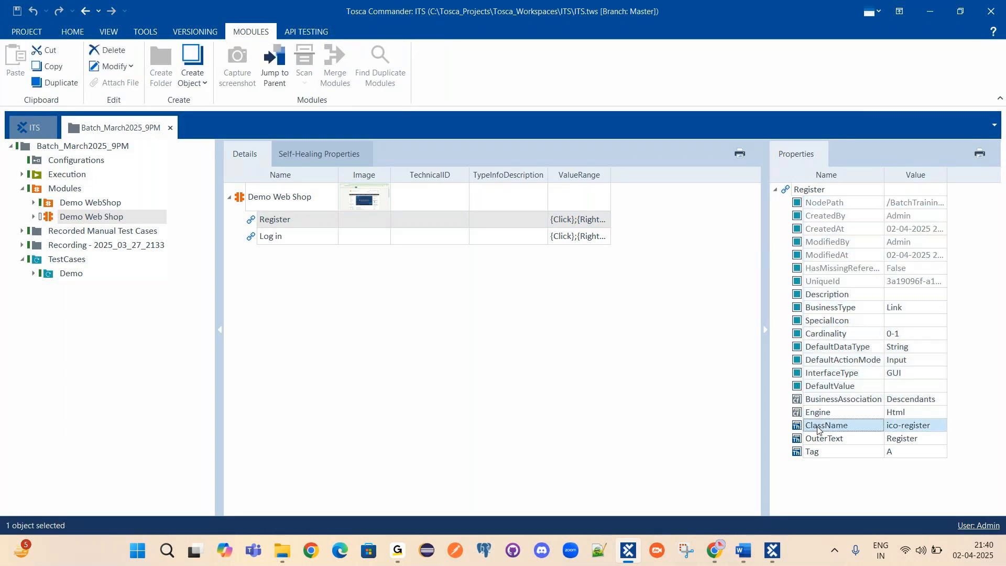
left_click(262, 221)
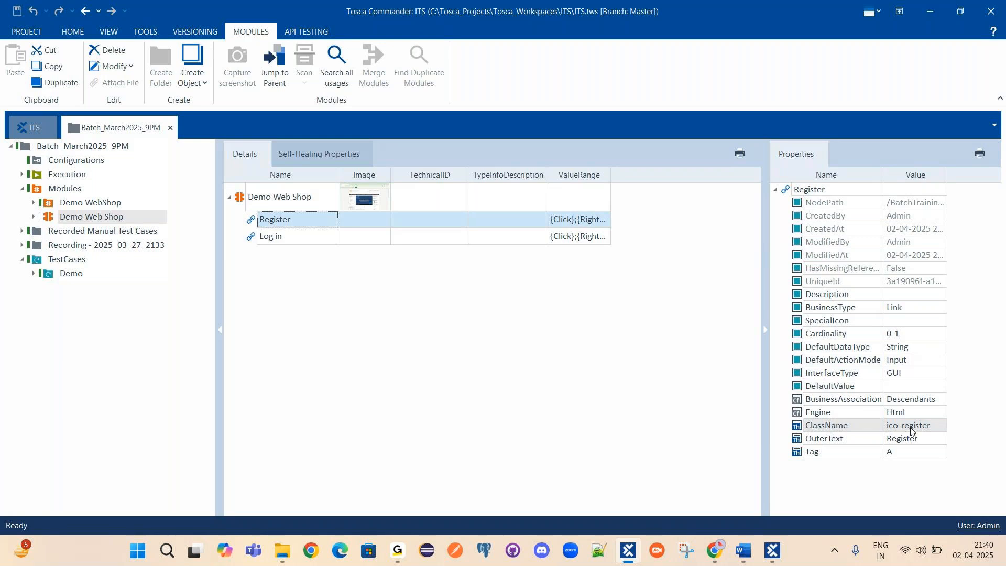
left_click(828, 444)
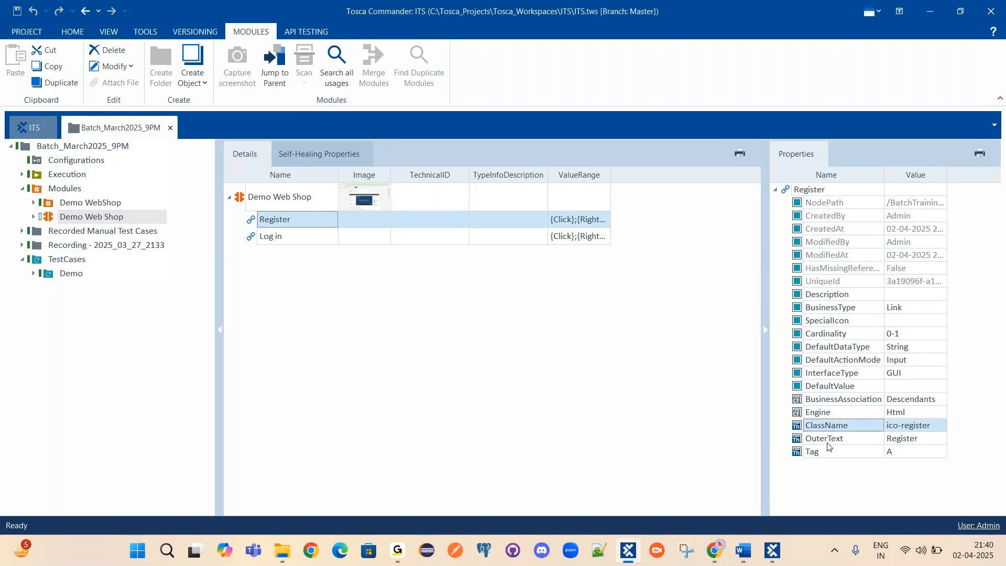
left_click(828, 444)
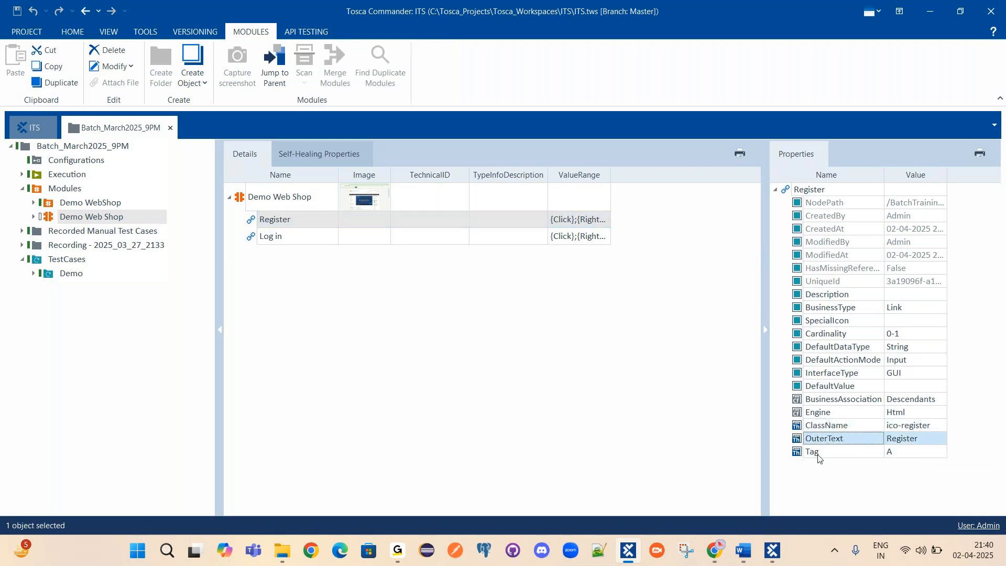
left_click(819, 455)
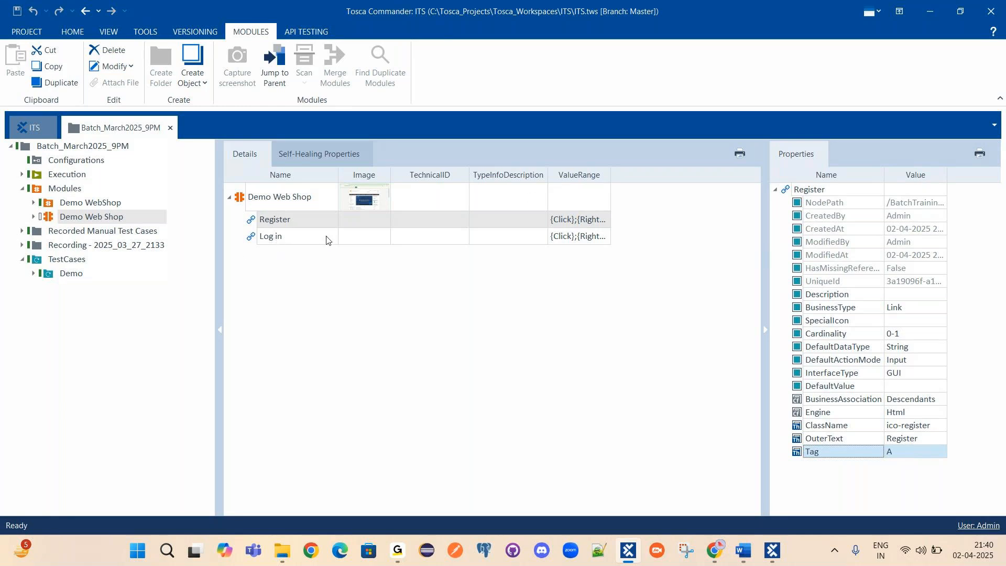
Inspect the Log in link's DefaultName and Tag, then select the Demo Web Shop module row.
left_click(262, 241)
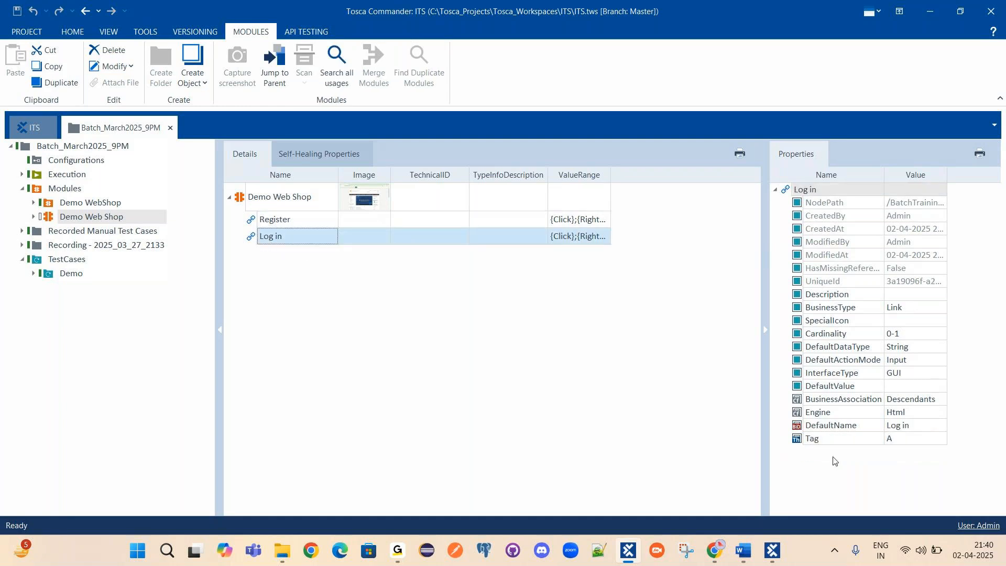
left_click(831, 426)
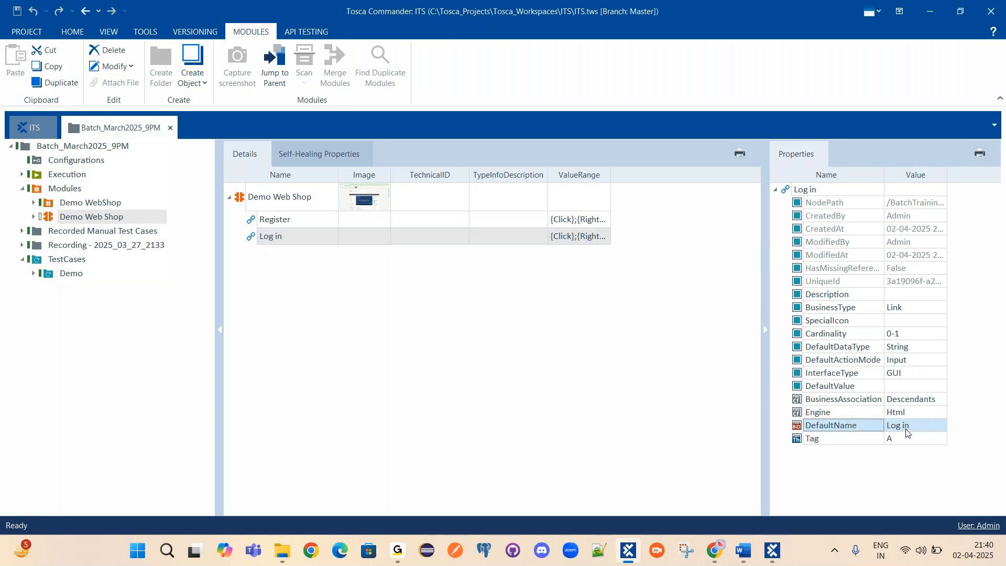
left_click(807, 441)
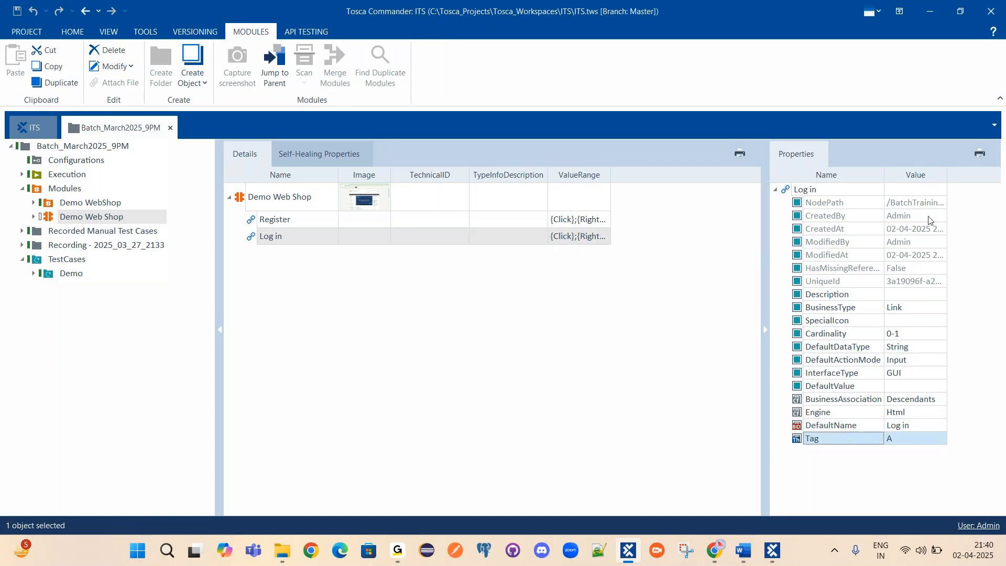
left_click(446, 336)
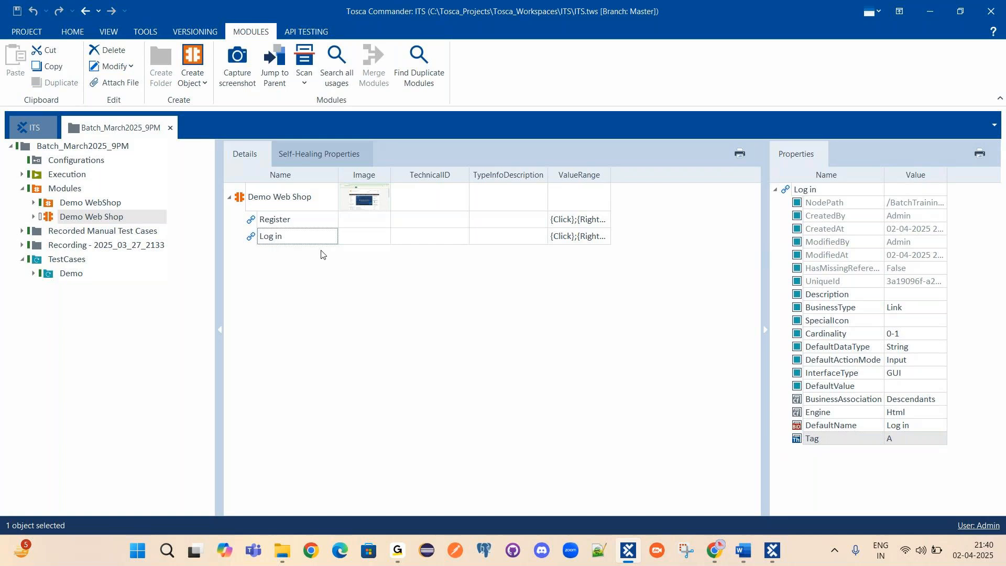
left_click(241, 197)
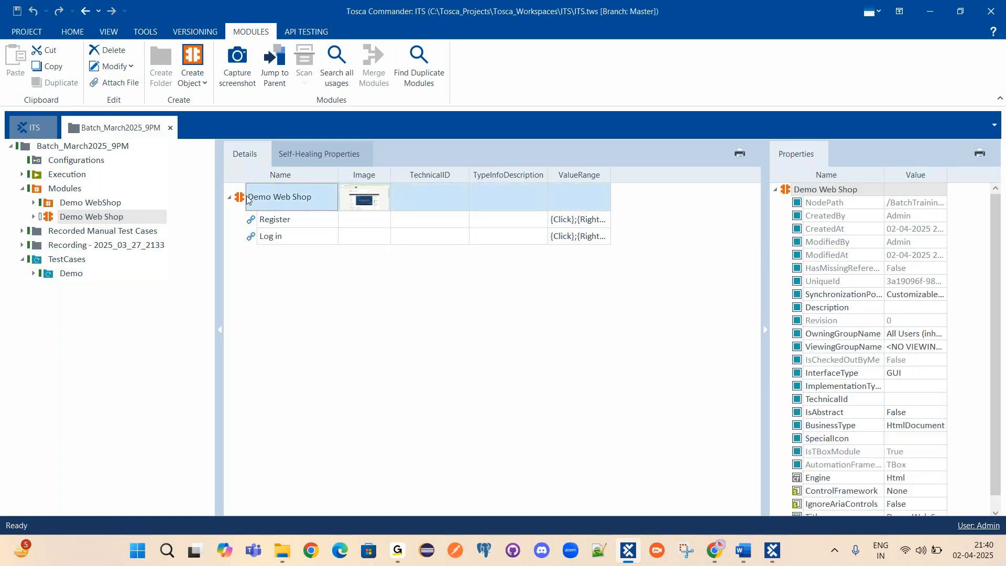
scroll(842, 287, "down", 1)
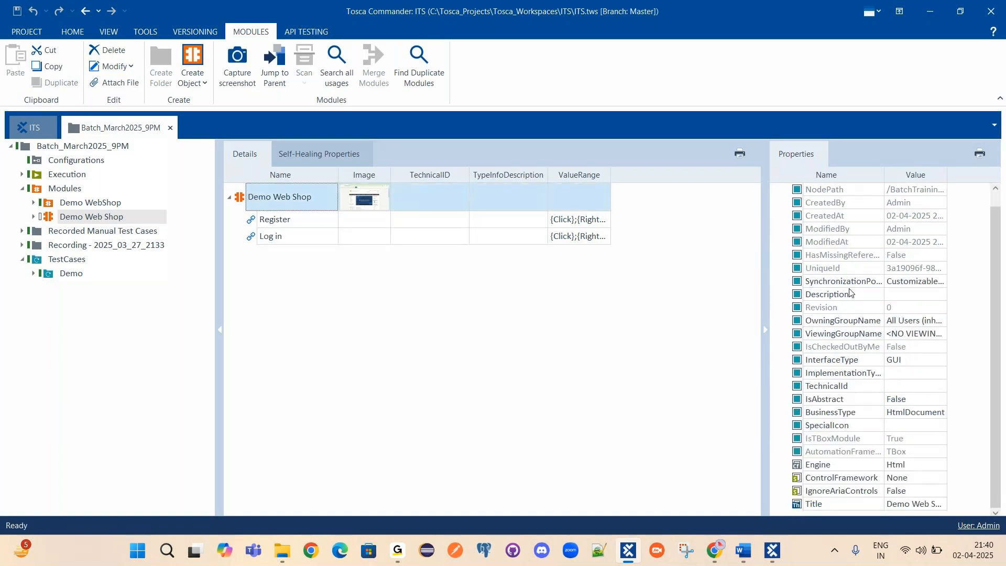
left_click(809, 505)
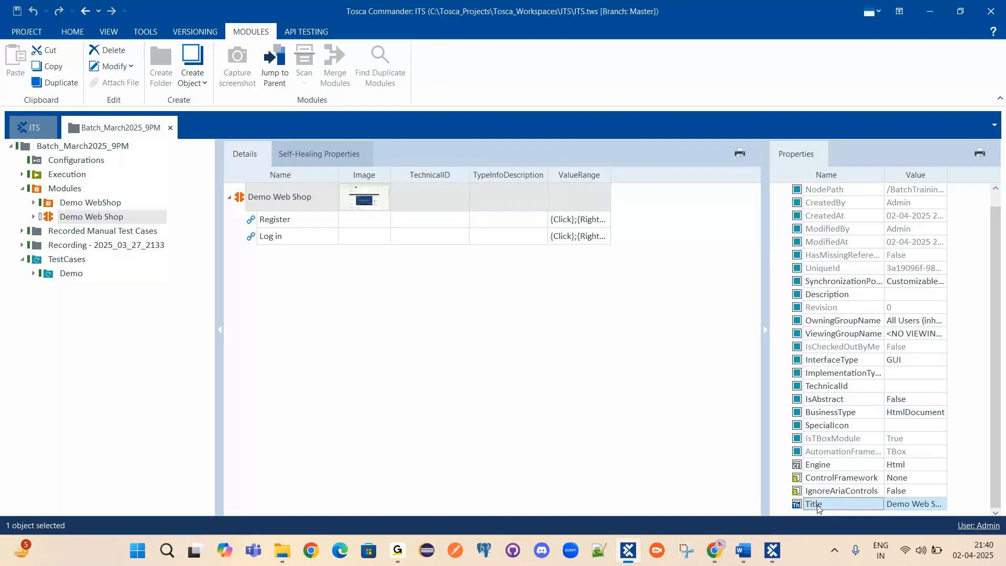
left_click(927, 507)
left_click_drag(880, 463, 963, 464)
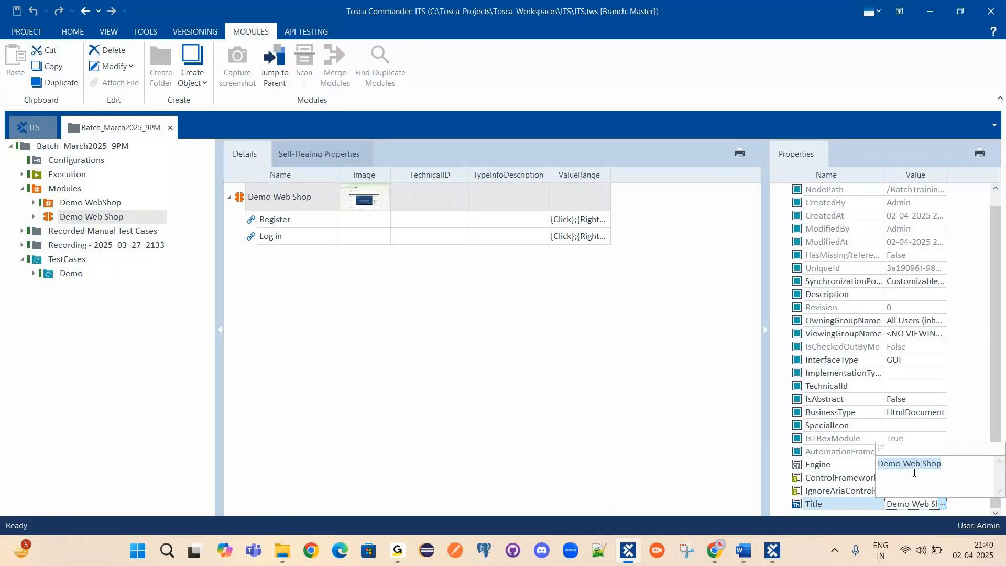
left_click(714, 550)
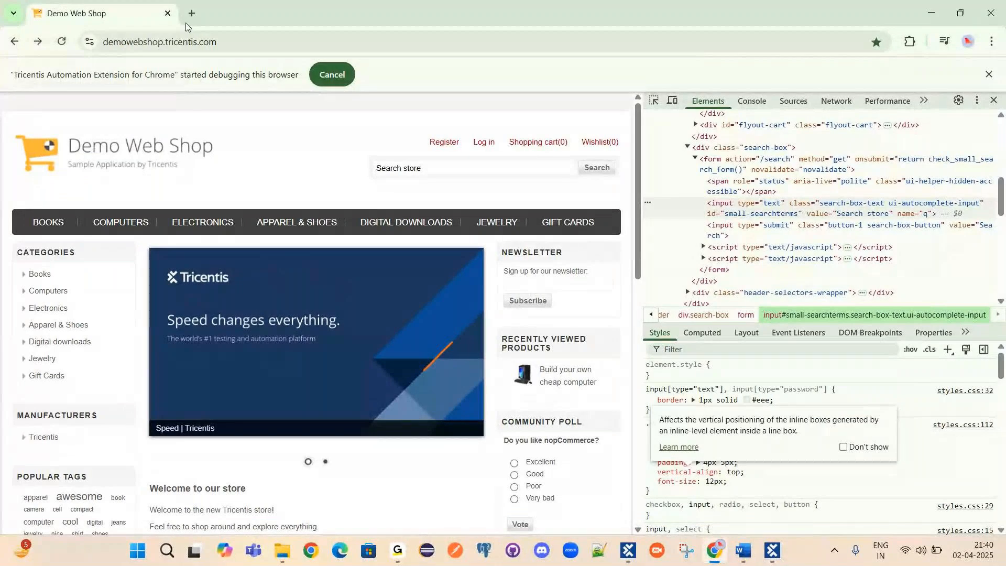
key("ctrl+t")
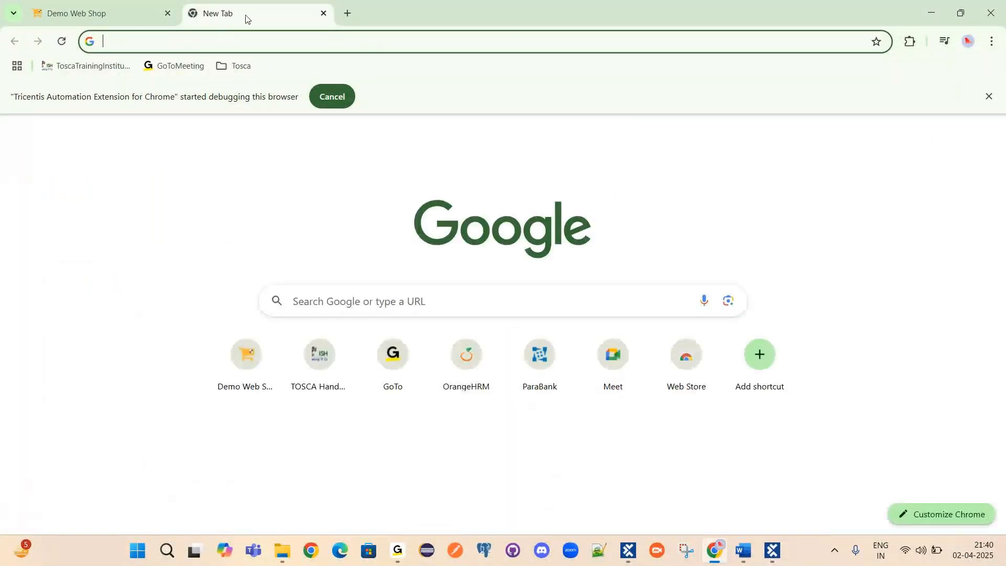
left_click(126, 5)
left_click(931, 13)
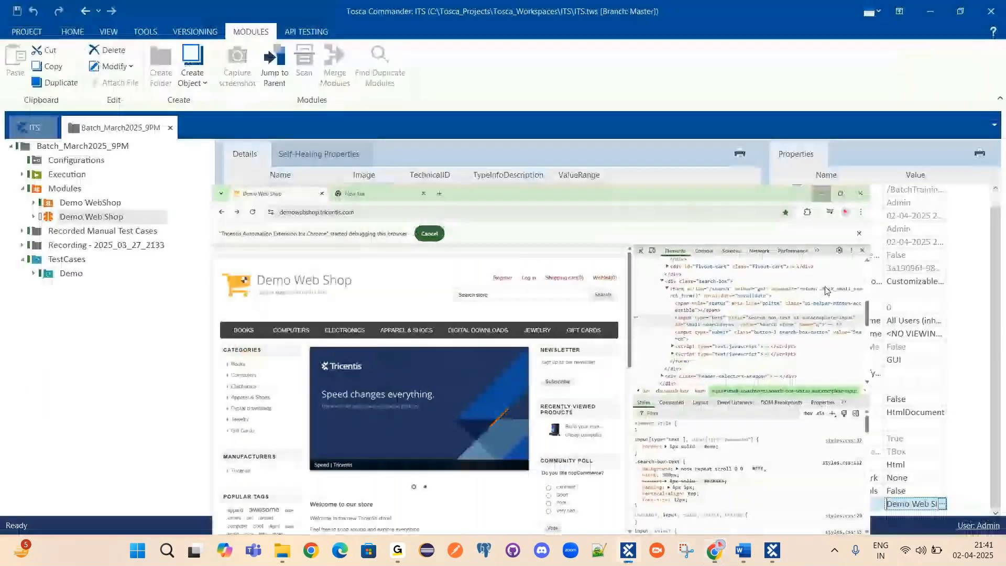
left_click(244, 204)
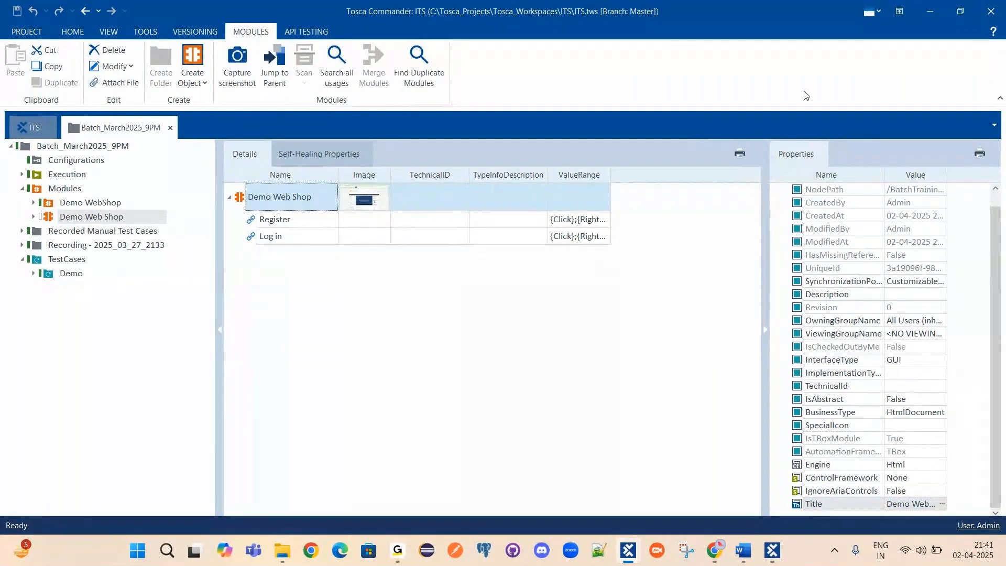
View the full Title text, then expand and collapse the Demo test case folder.
left_click(942, 504)
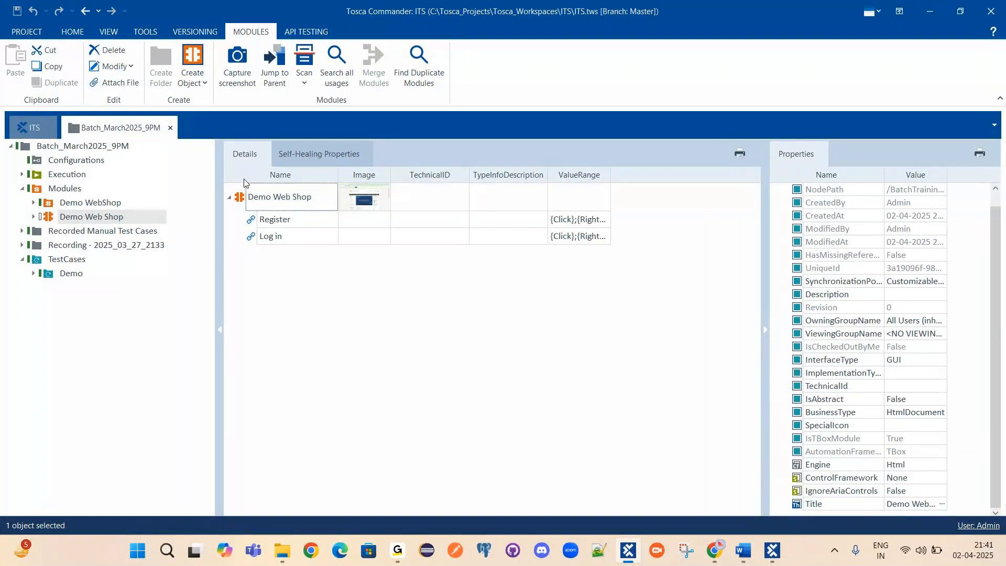
left_click(241, 207)
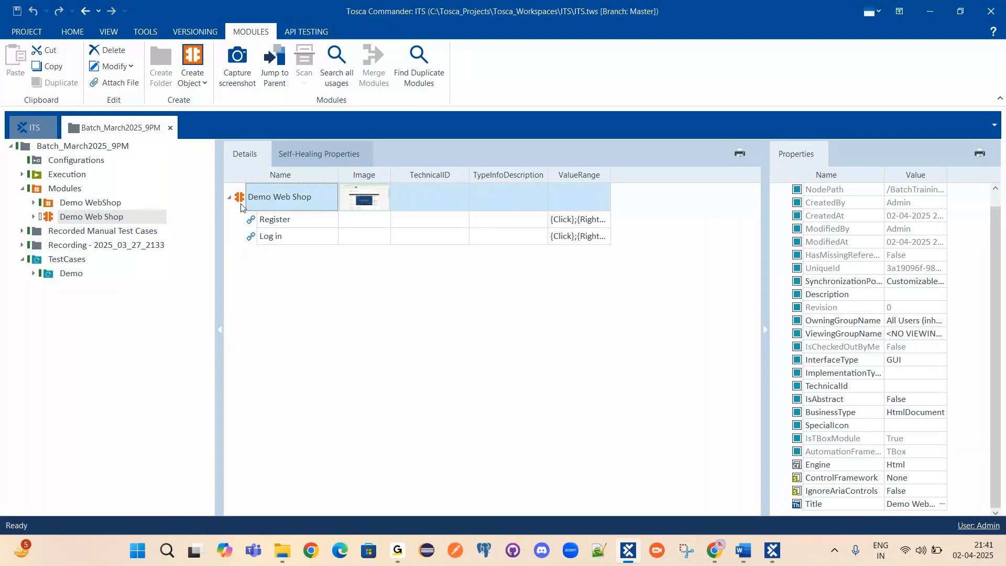
left_click(32, 273)
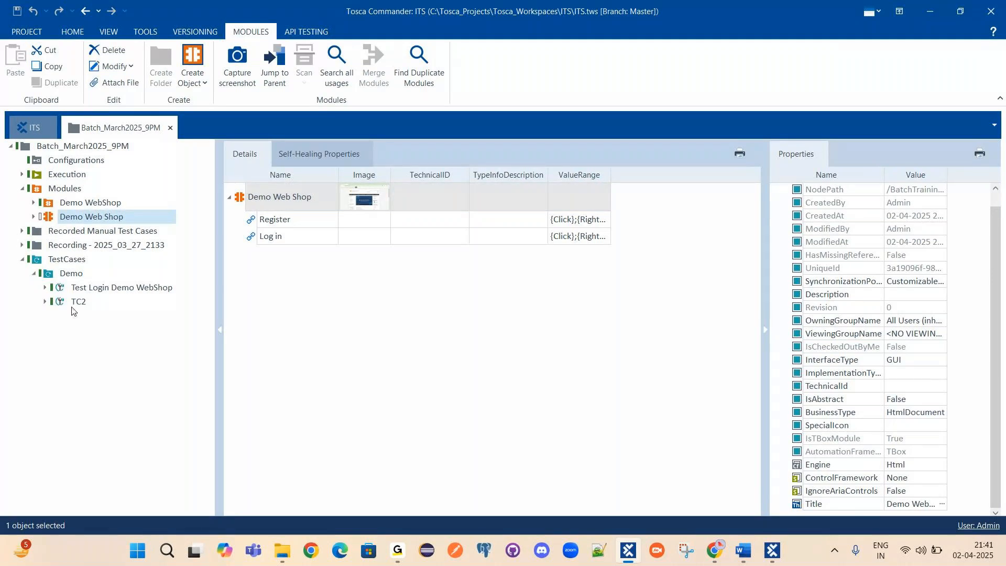
left_click(34, 273)
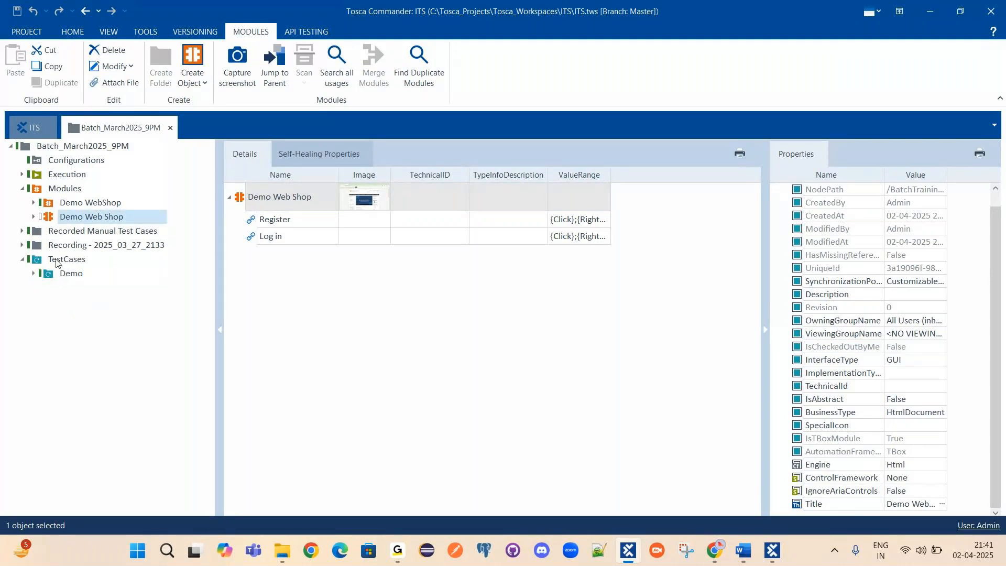
Create a new folder under TestCases and add a test case named TC1 to it.
right_click(58, 261)
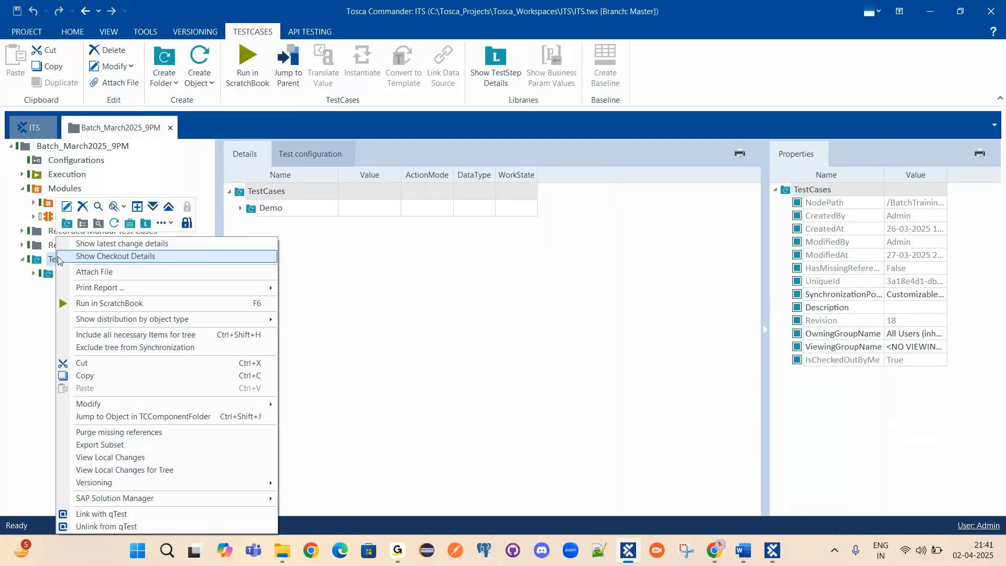
left_click(67, 224)
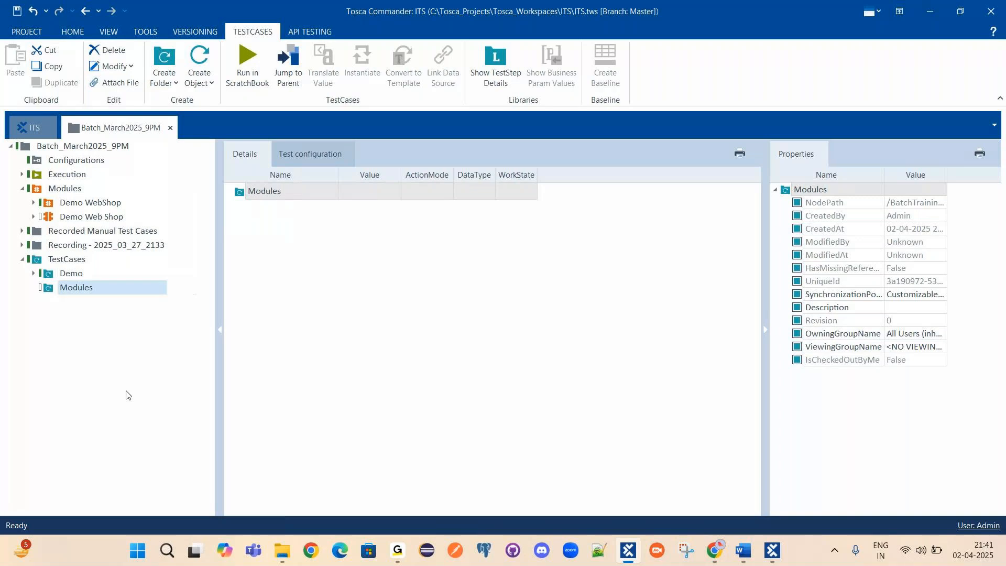
right_click(78, 290)
left_click(118, 272)
type("TC")
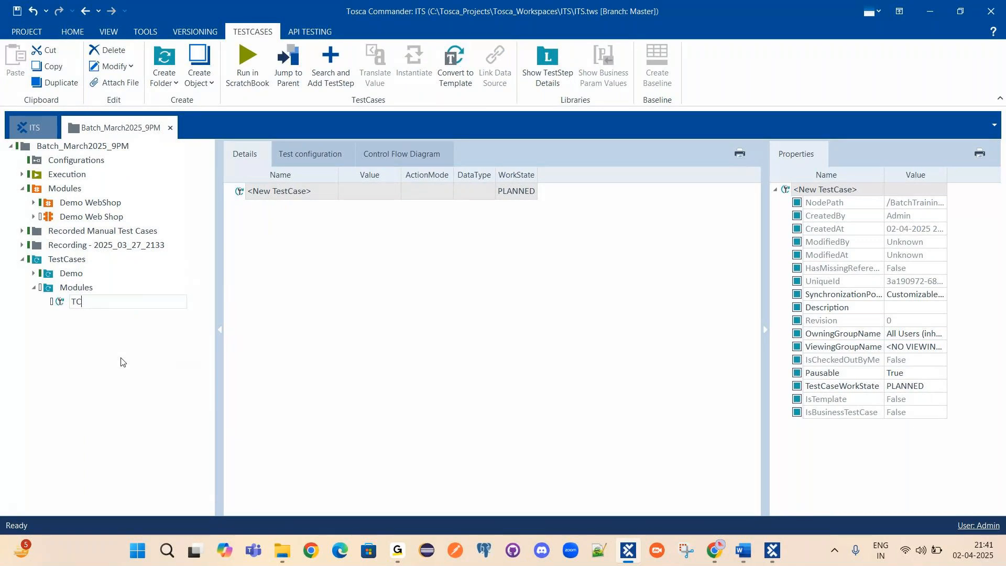
type("1")
key("Return")
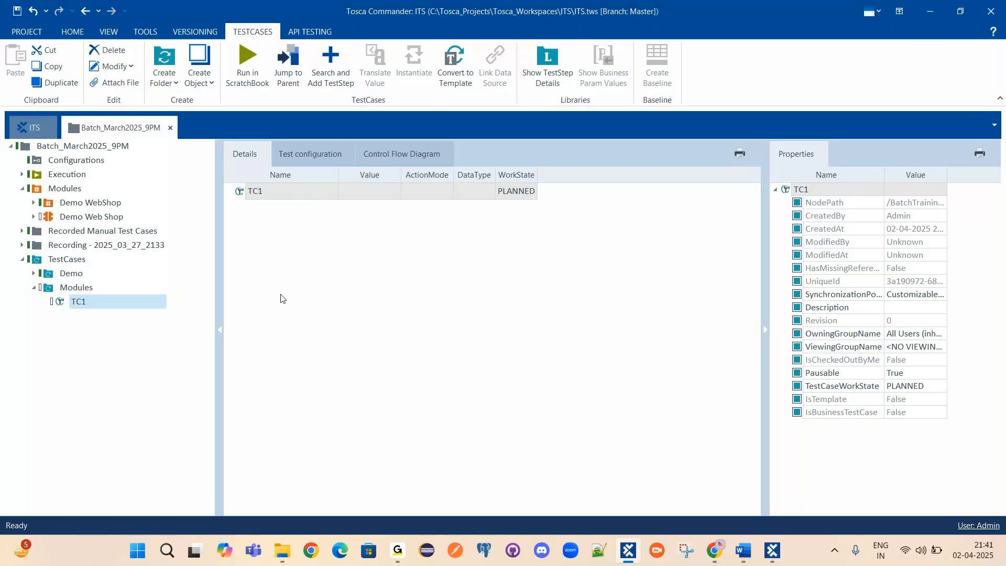
Check the Demo Web Shop address in Chrome, then minimize the browser.
left_click(931, 12)
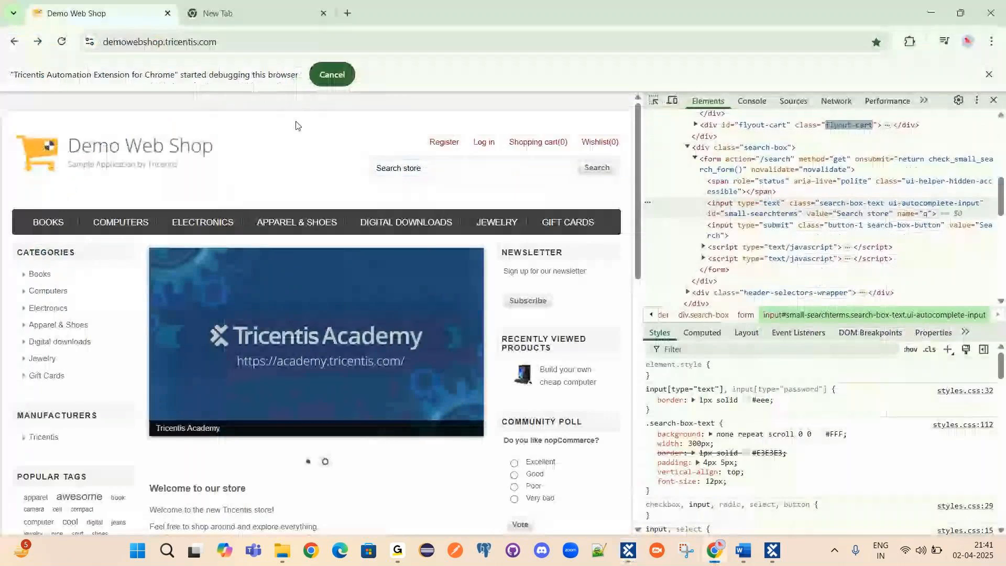
left_click(475, 44)
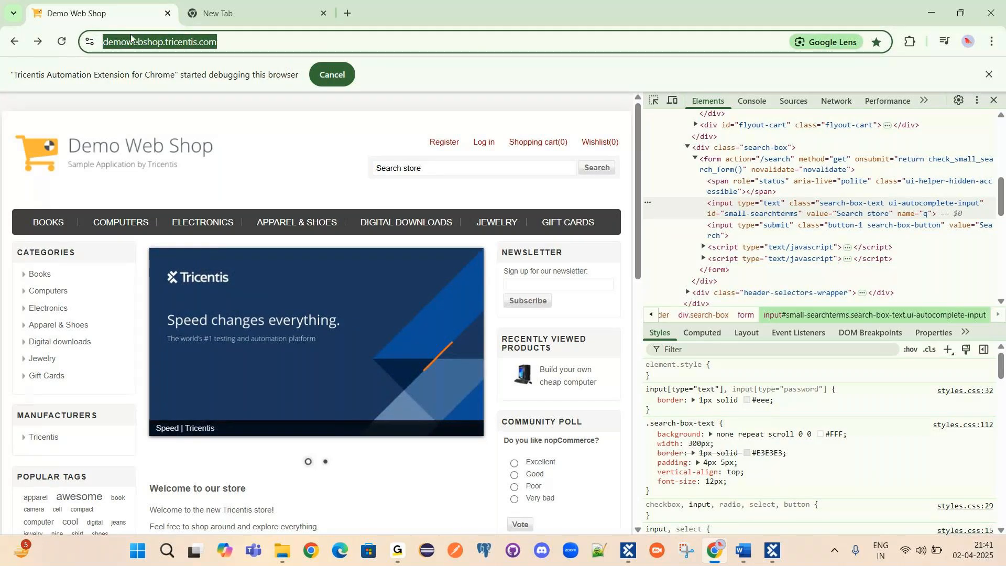
left_click(933, 10)
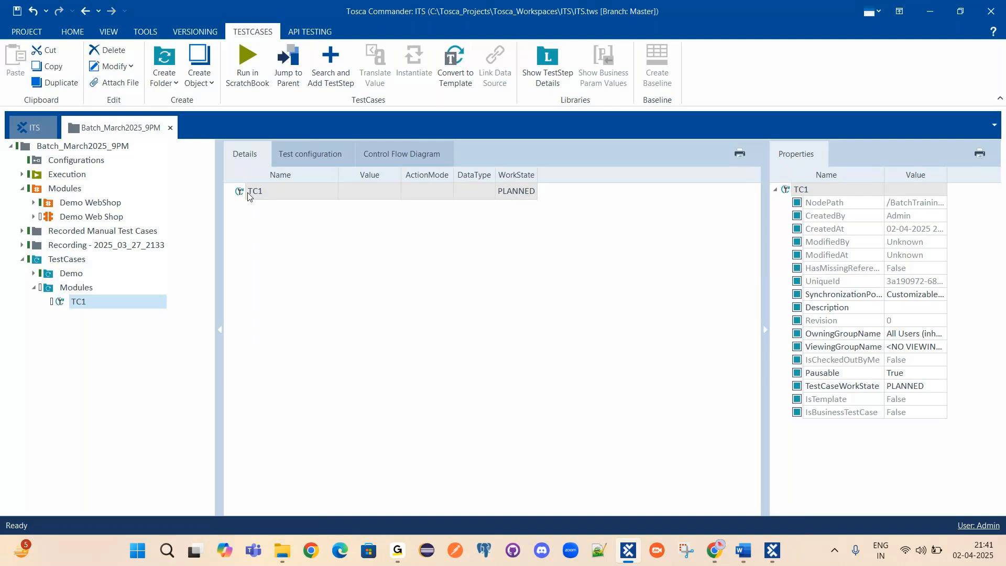
Bring up the Demo Web Shop browser, then minimize it so Tosca shows TC1 again.
right_click(248, 195)
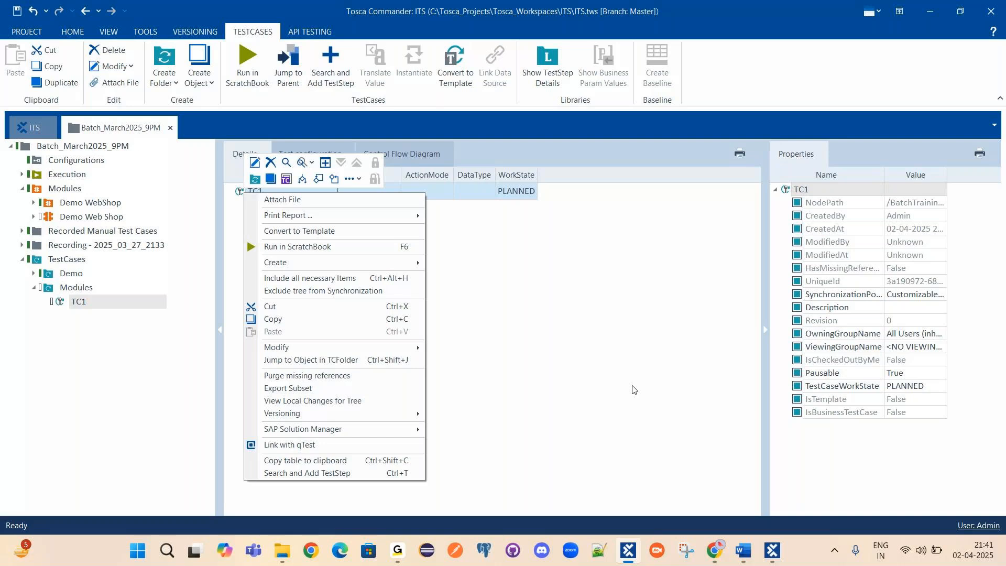
key("alt+Tab")
key("alt+Tab")
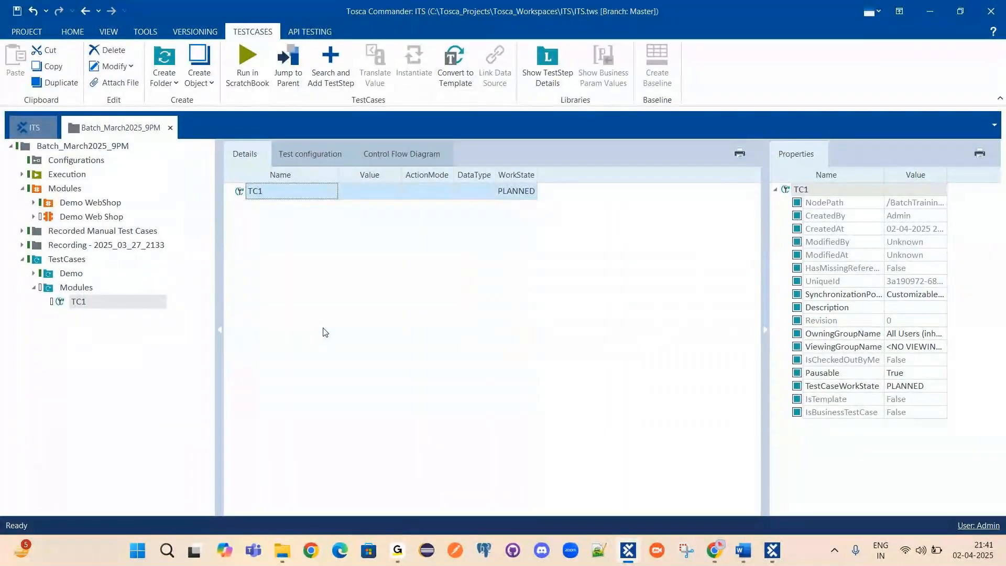
left_click(716, 551)
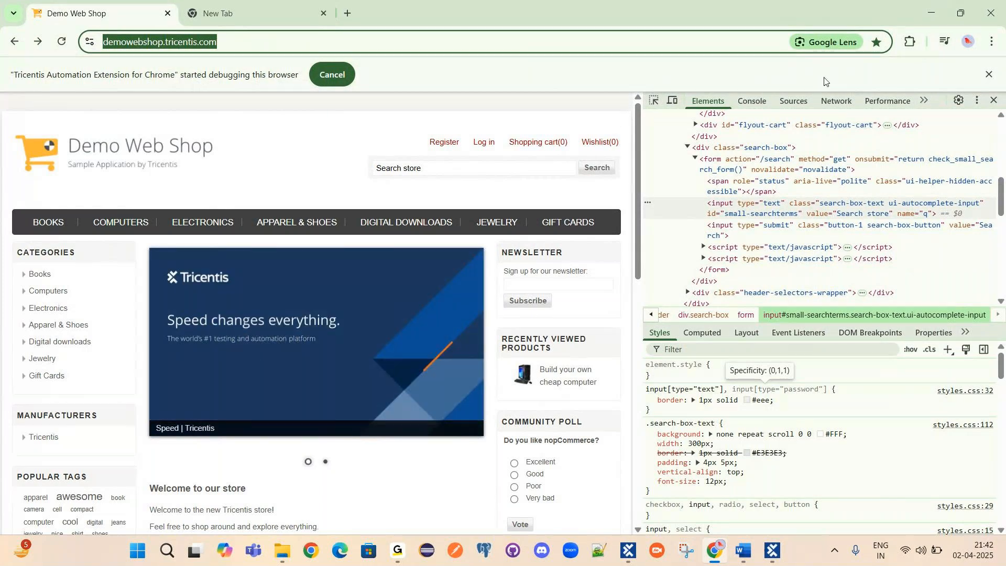
left_click(932, 13)
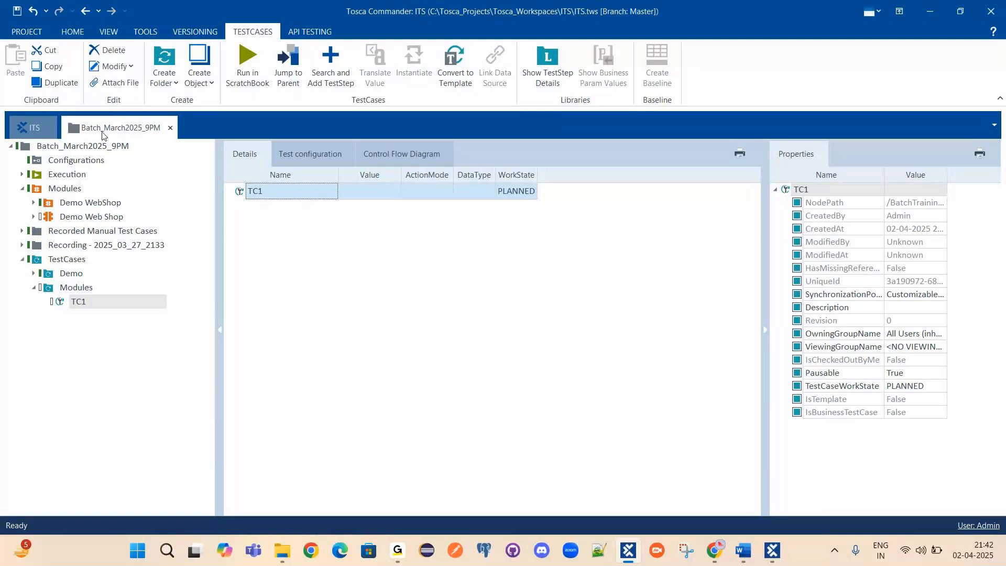
left_click(27, 130)
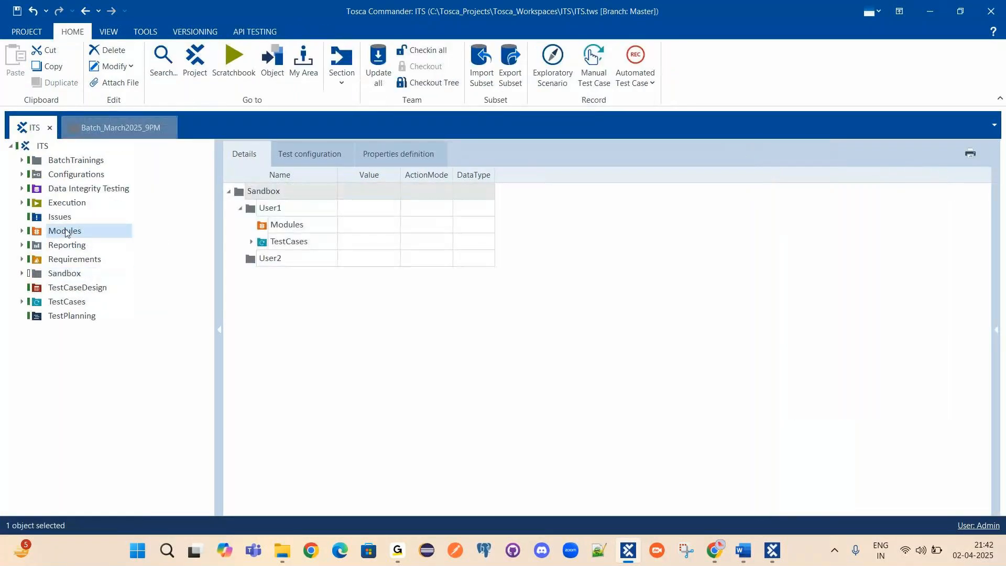
left_click(65, 232)
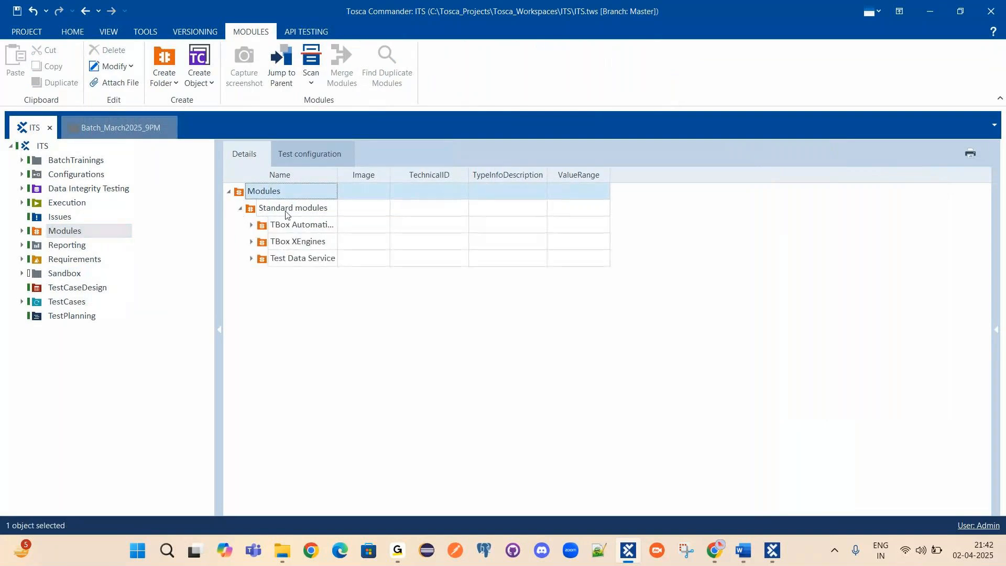
left_click(277, 225)
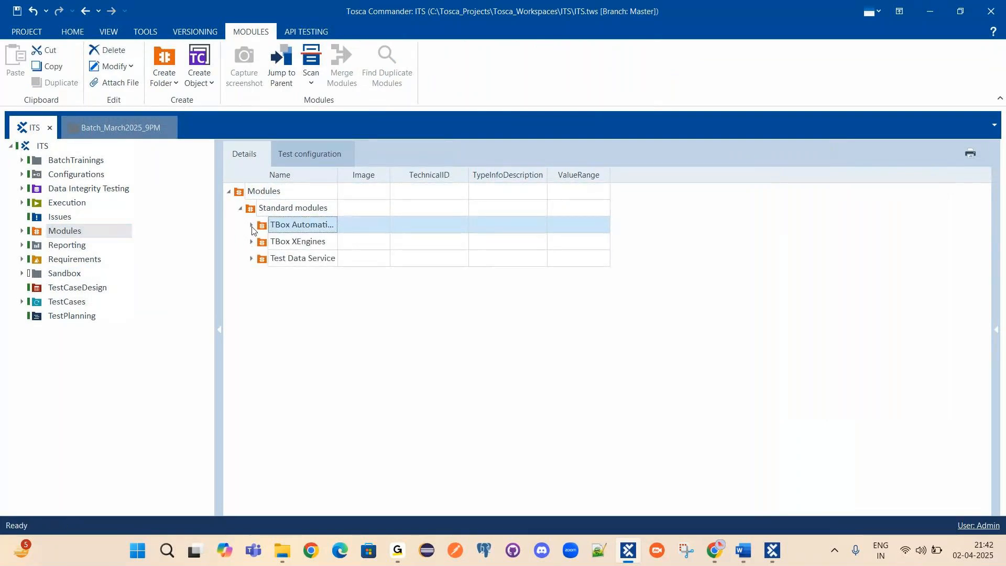
left_click(252, 225)
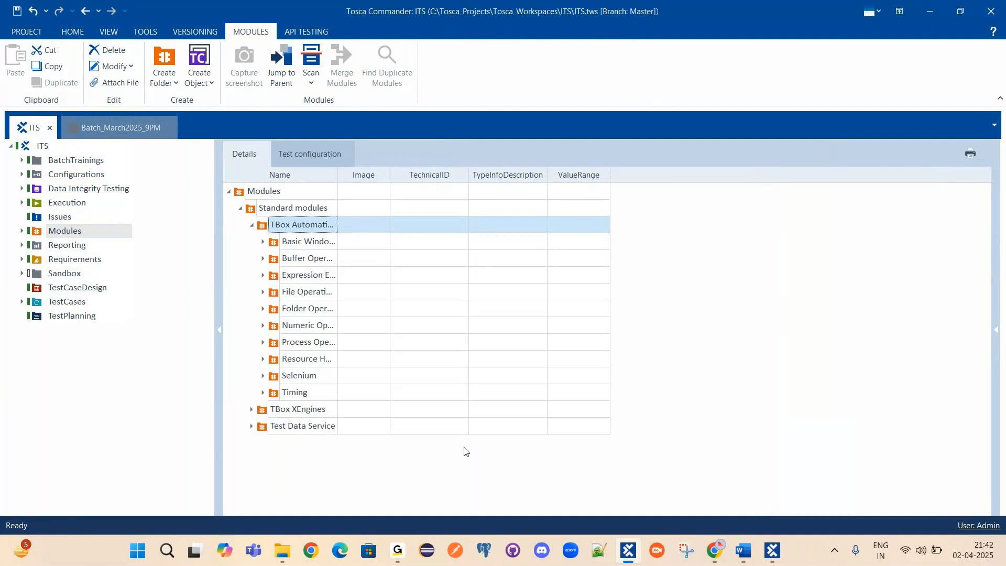
left_click(109, 128)
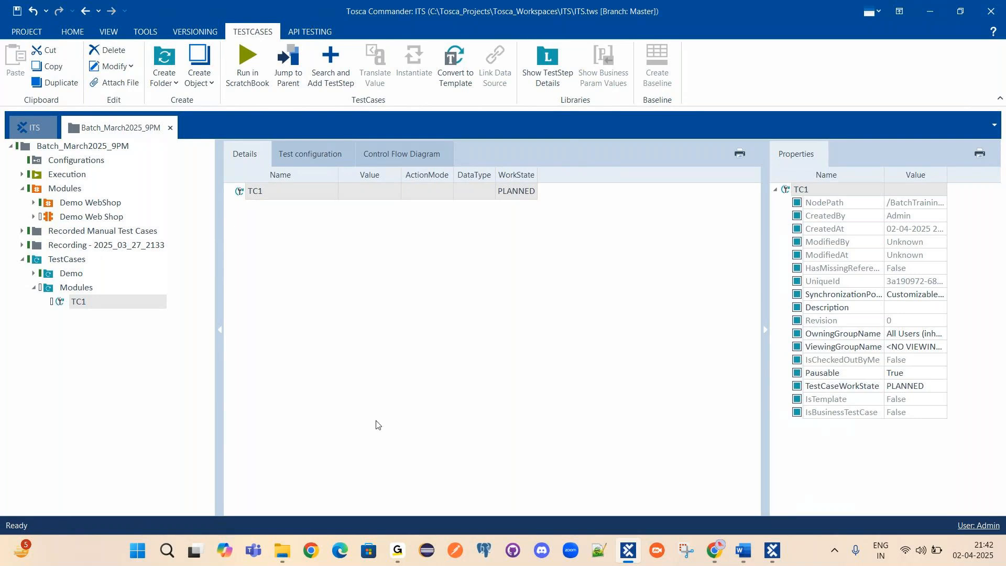
left_click(32, 128)
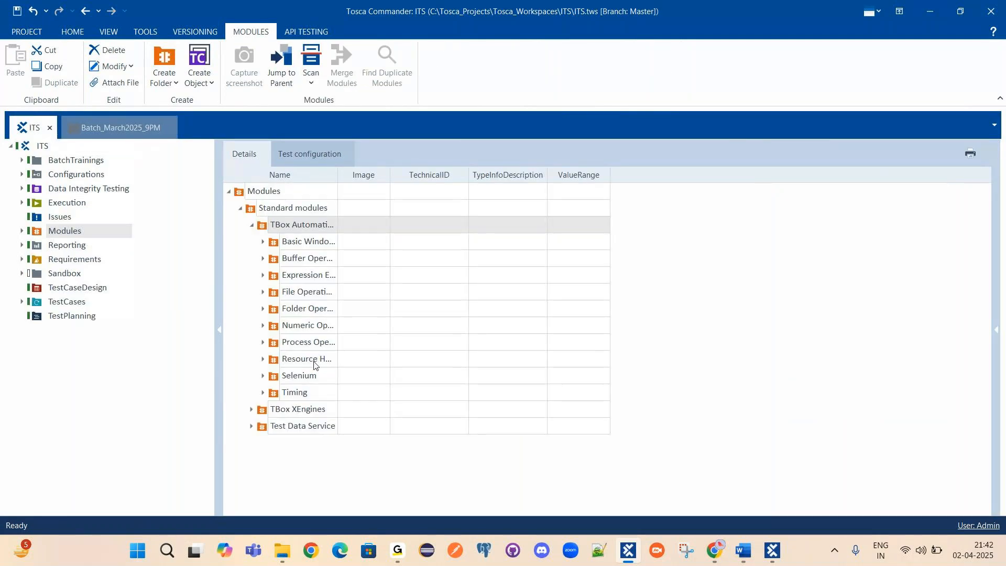
left_click(264, 243)
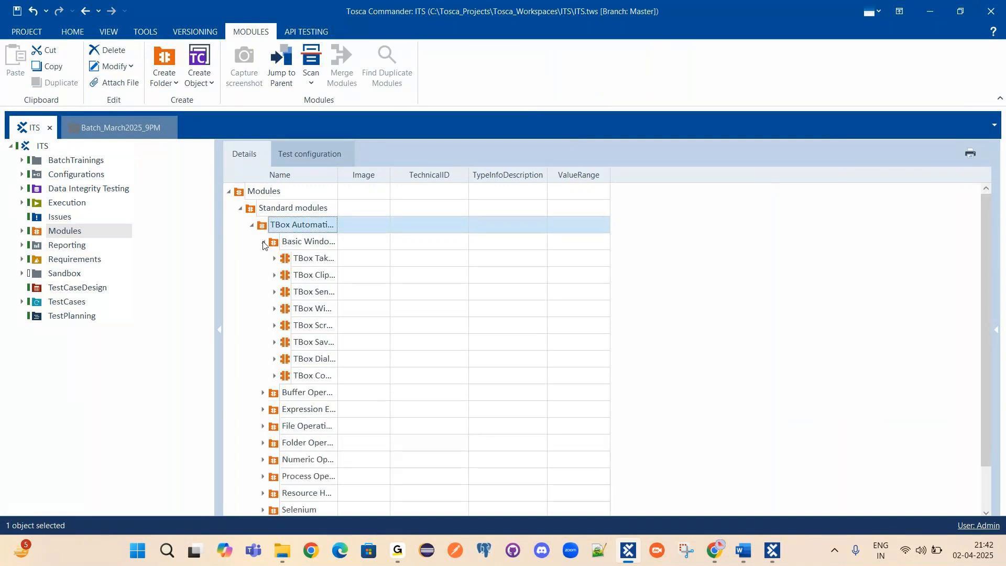
left_click(264, 244)
left_click(121, 126)
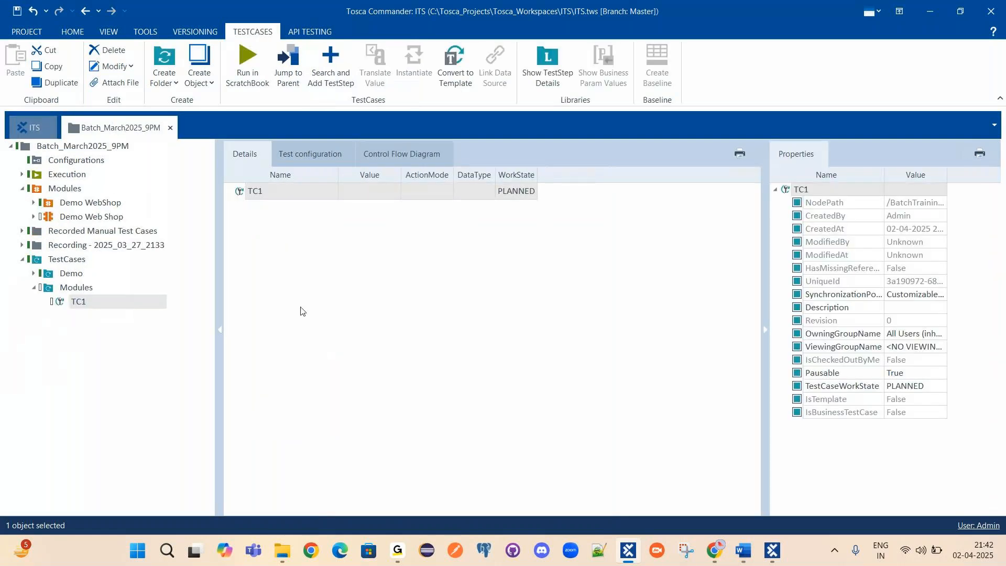
Search for 'OpenURL' via Search and Add TestStep on TC1 and add the OpenUrl step.
left_click(241, 192)
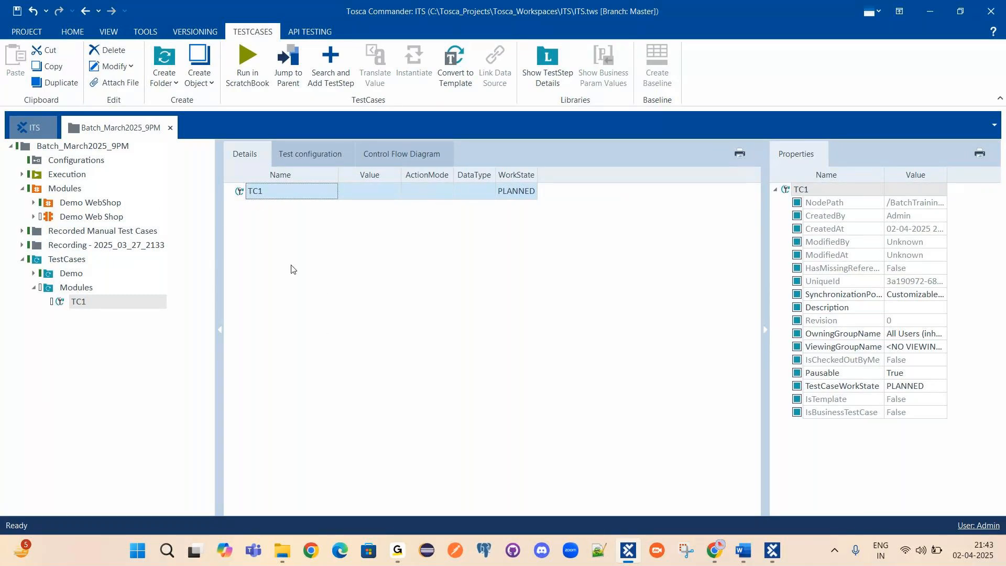
right_click(258, 198)
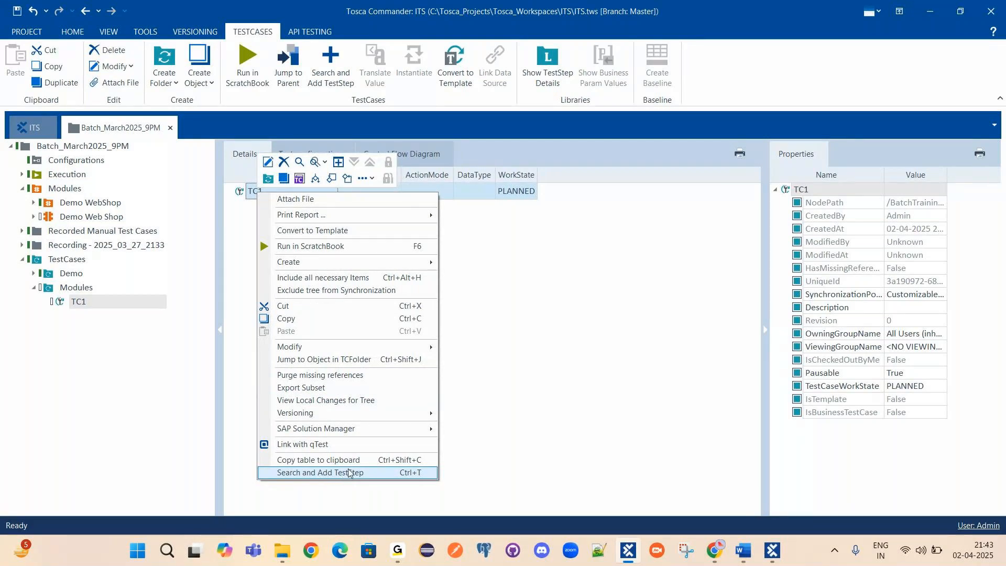
left_click(291, 473)
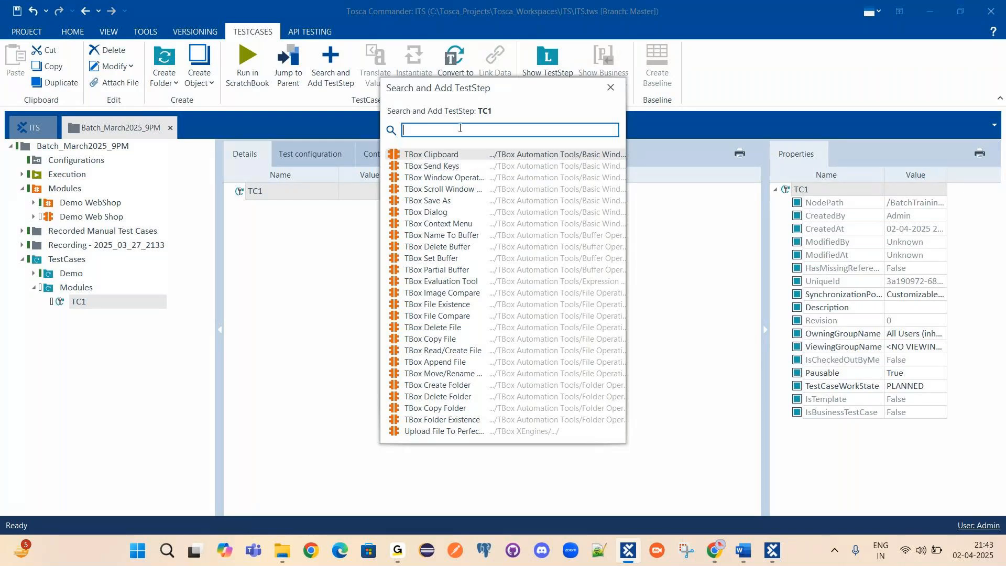
type("OpenURL")
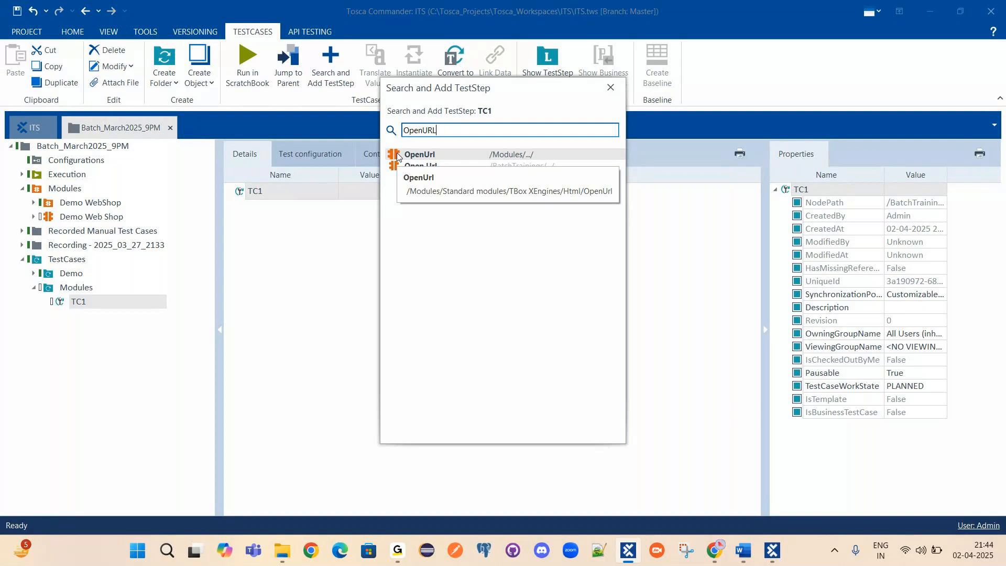
double_click(398, 155)
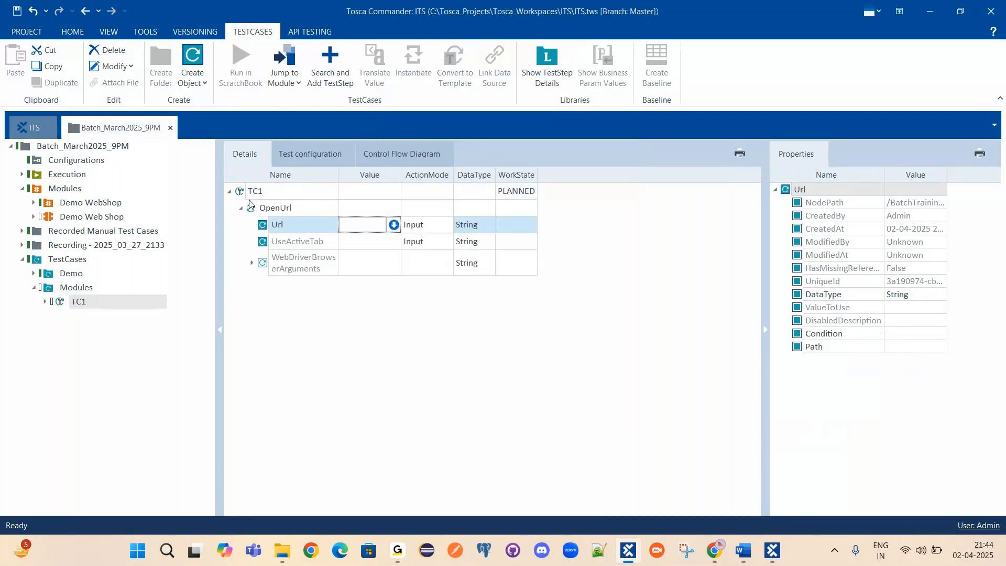
Widen the step grid's Value column and jump to the OpenUrl module to inspect it.
left_click(252, 206)
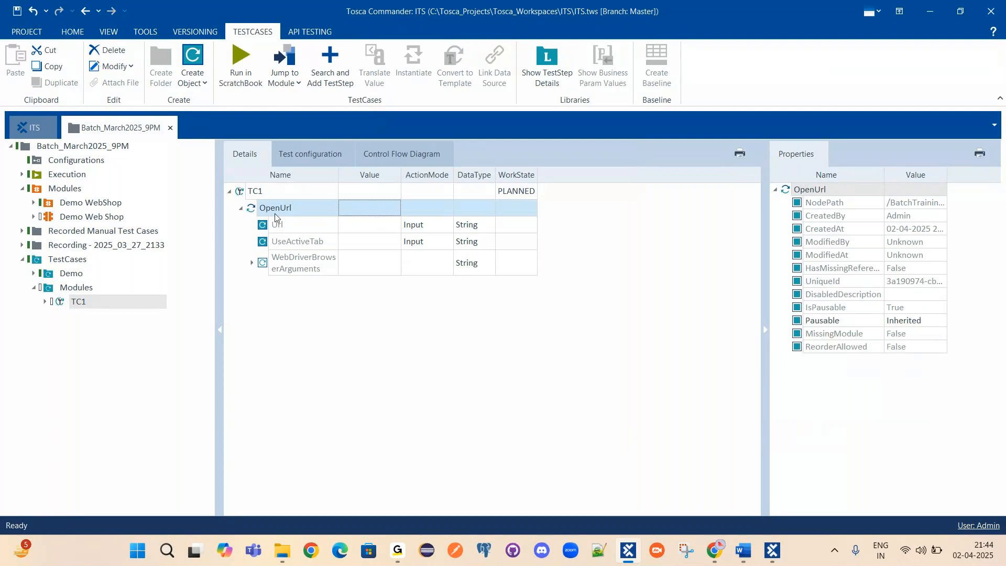
left_click_drag(399, 179, 461, 179)
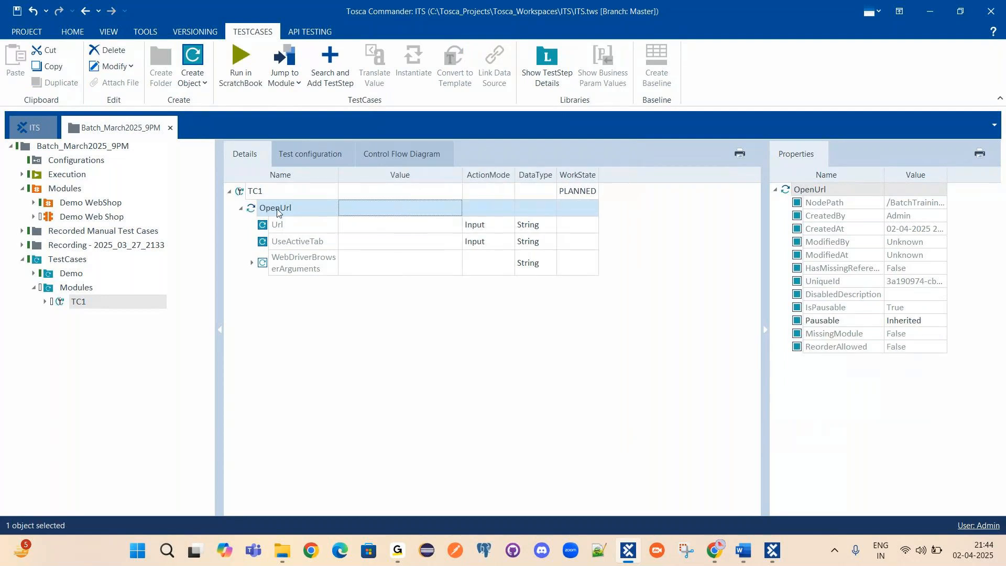
right_click(277, 210)
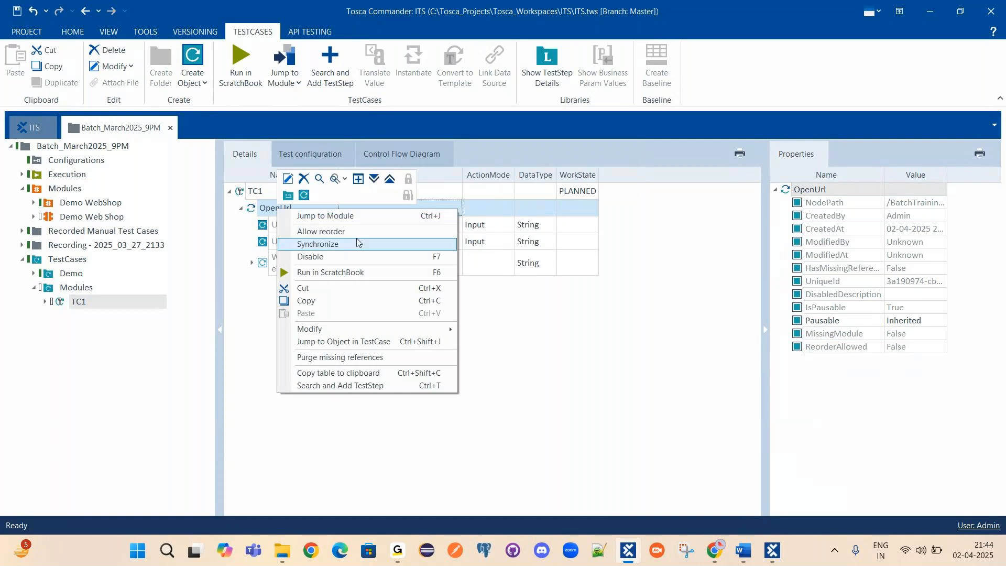
left_click(340, 216)
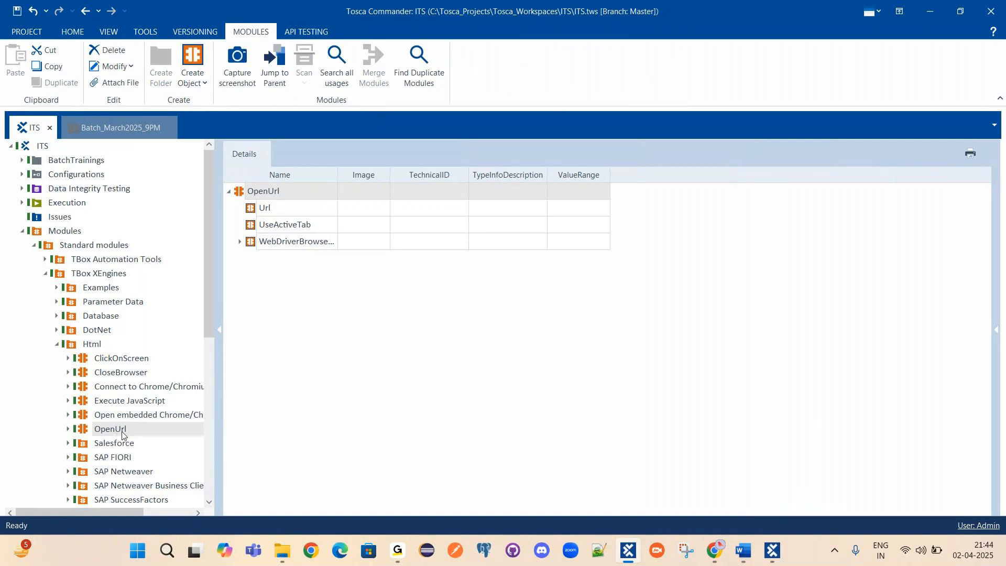
scroll(126, 432, "down", 1)
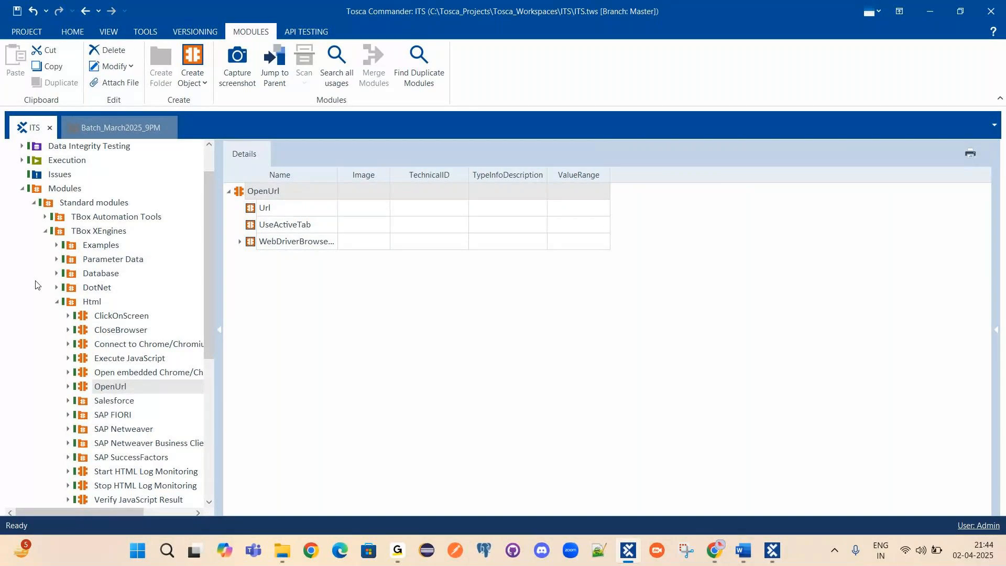
scroll(101, 209, "down", 4)
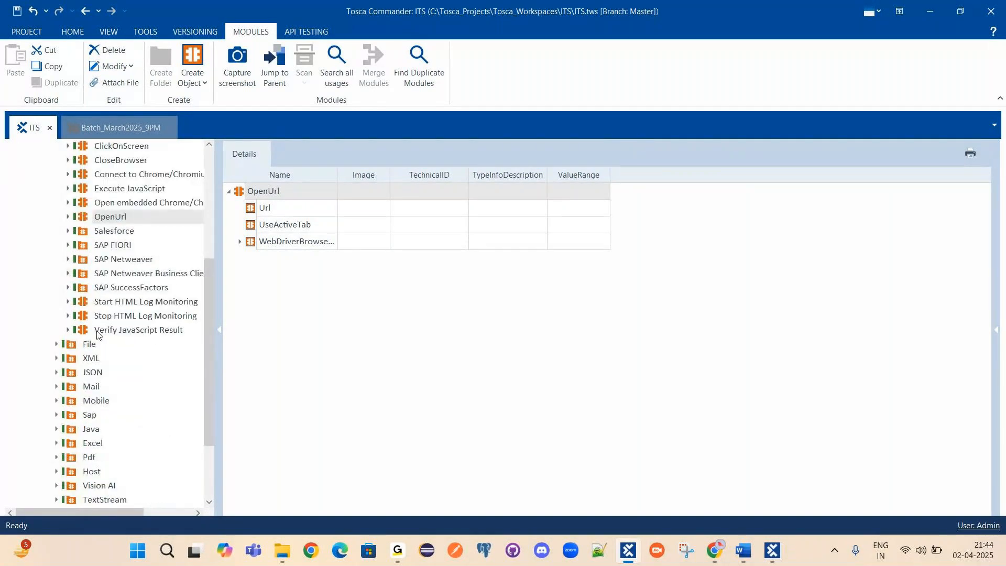
scroll(97, 334, "up", 3)
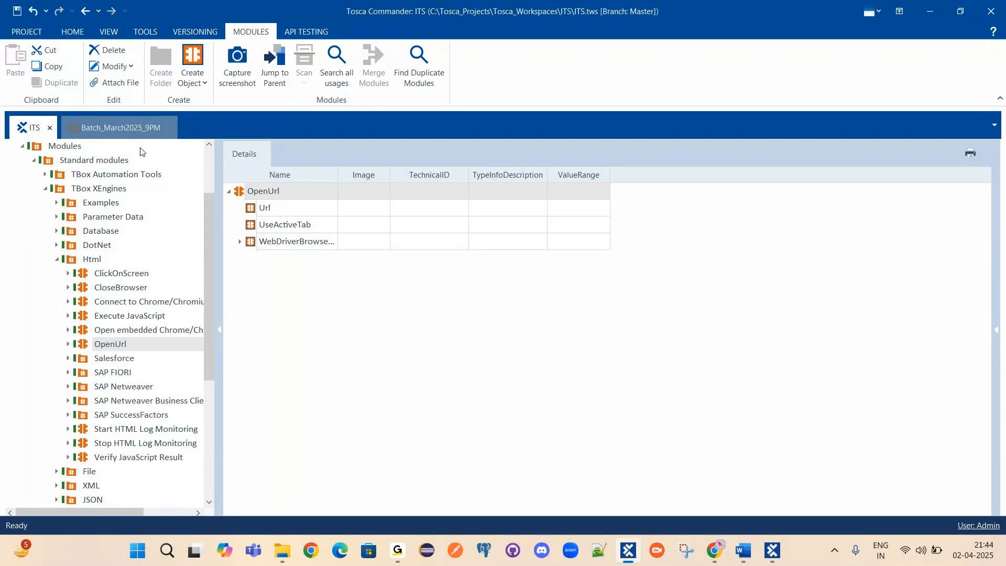
Return to Batch_March2025_9PM, delete the OpenUrl step from TC1, and bring Chrome forward.
left_click(117, 131)
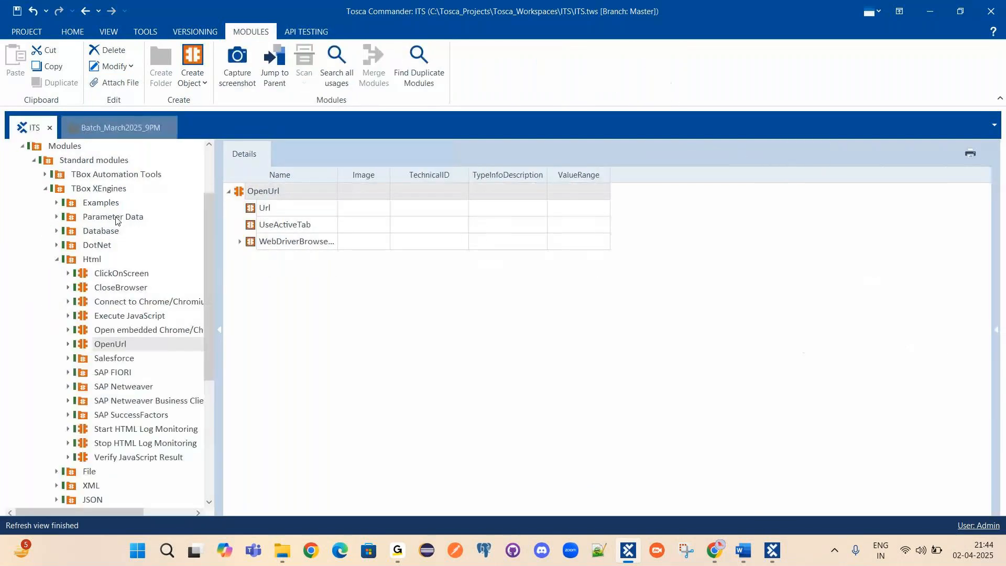
left_click(113, 131)
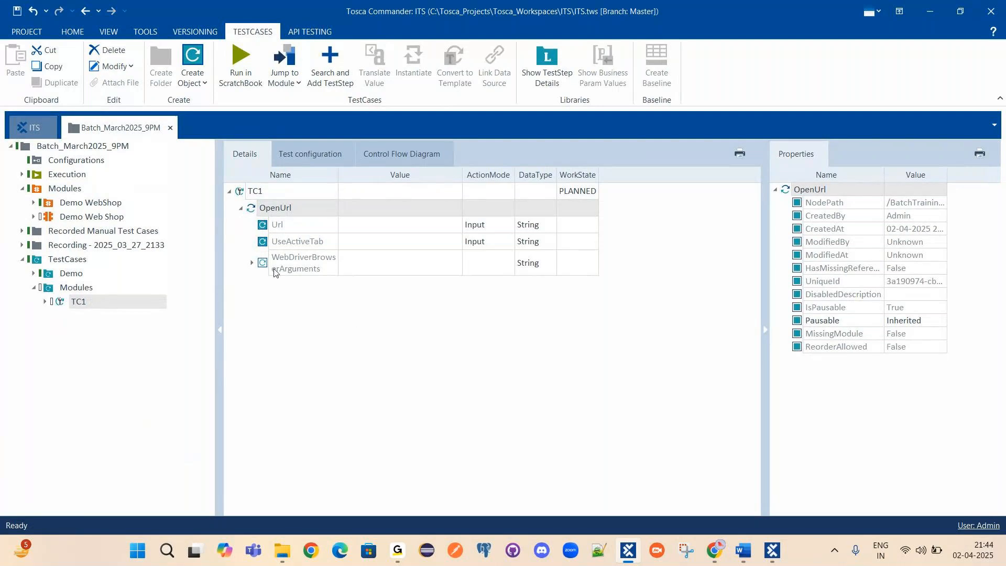
right_click(271, 204)
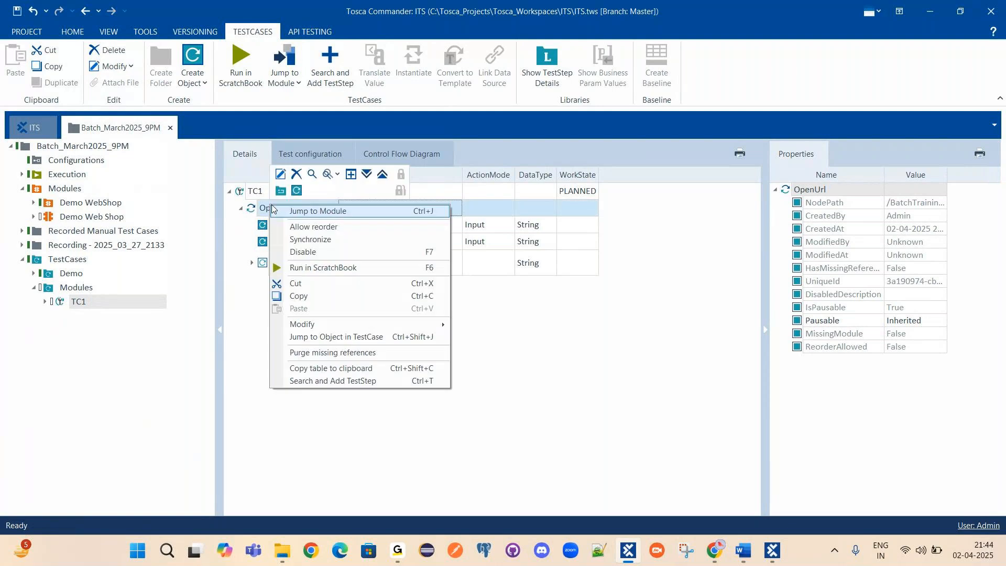
left_click(297, 179)
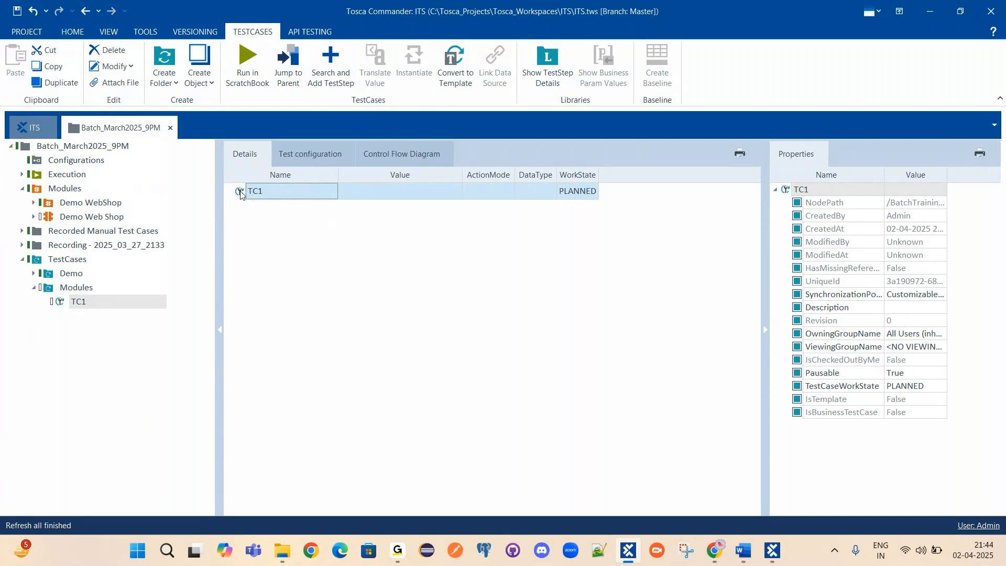
left_click(717, 550)
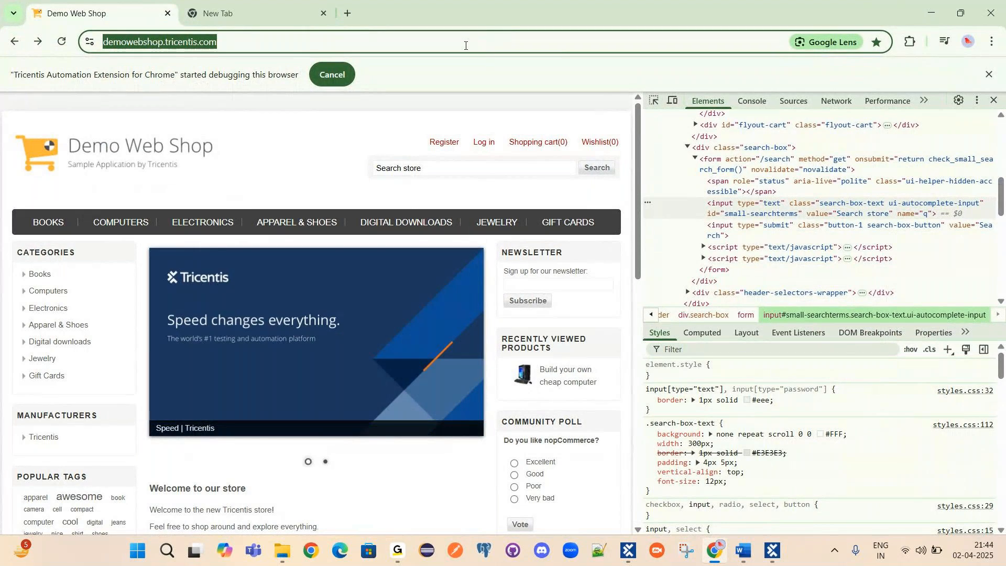
key("alt+Tab")
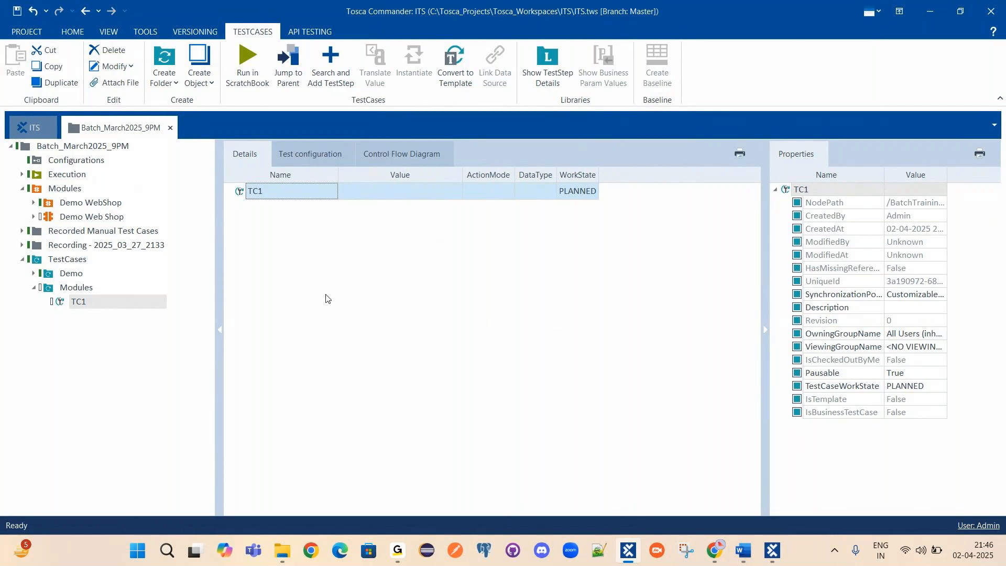
Re-add the OpenUrl step to TC1 by searching 'OpenURL', then bring up its actions.
right_click(241, 193)
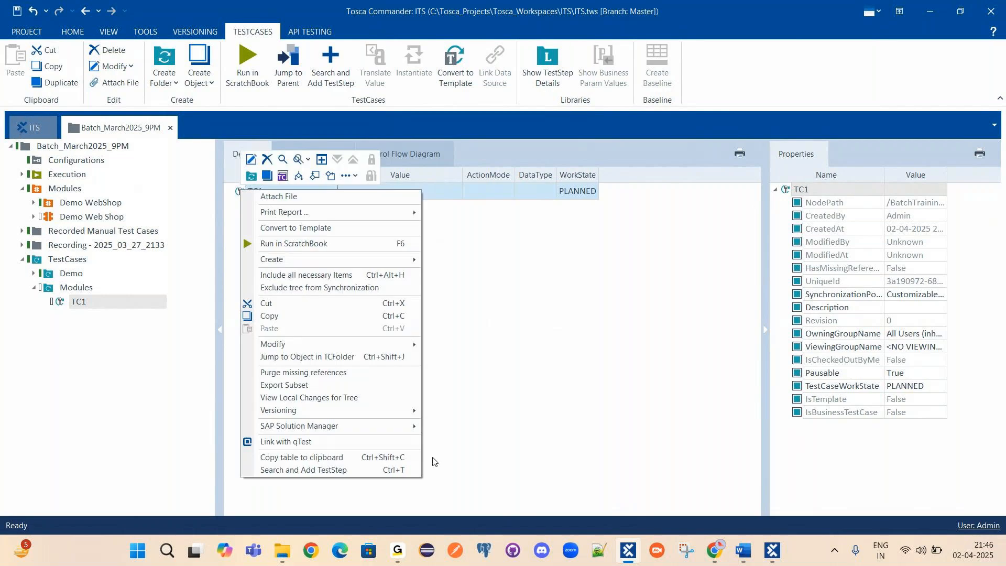
left_click(314, 470)
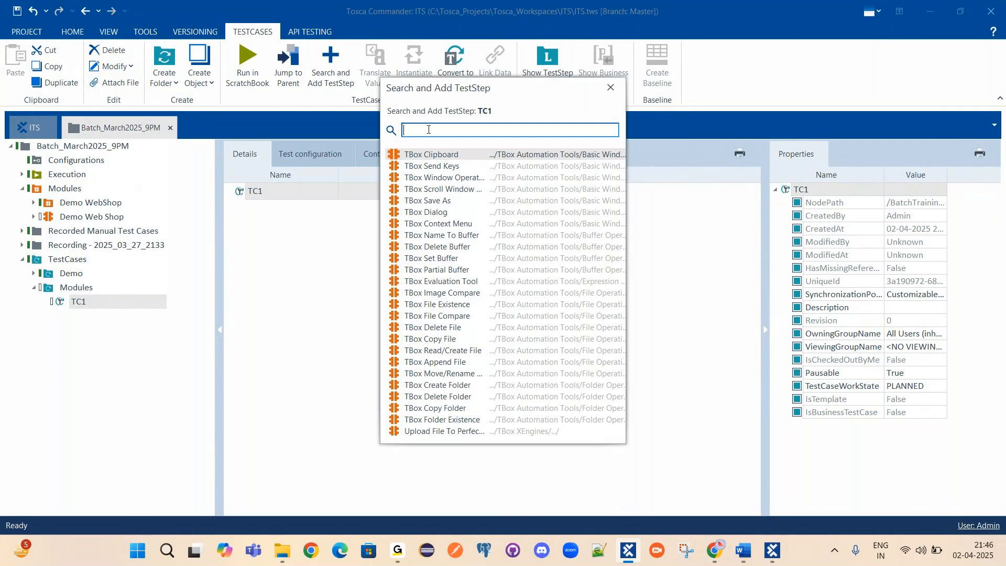
type("Ope")
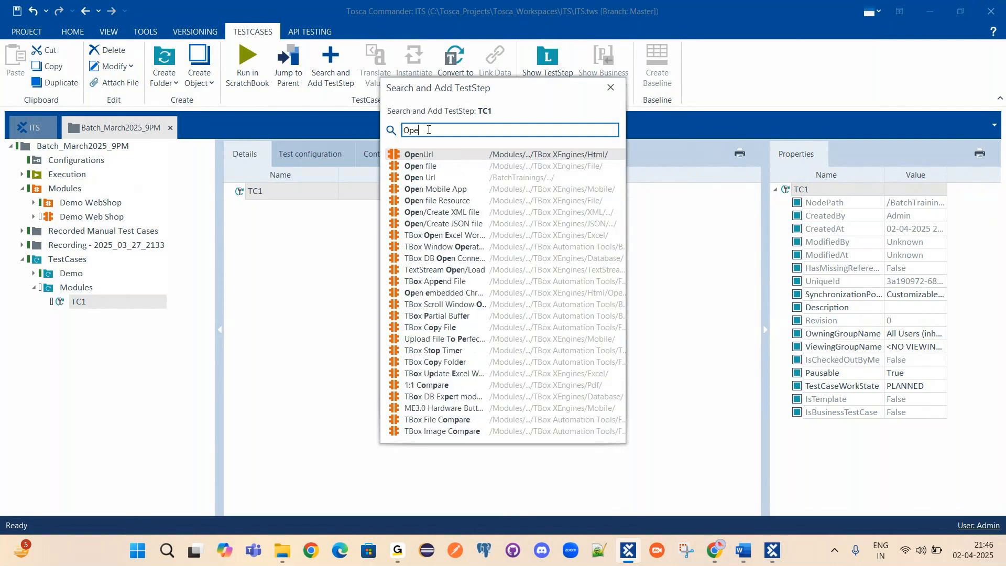
type("nURL")
double_click(414, 156)
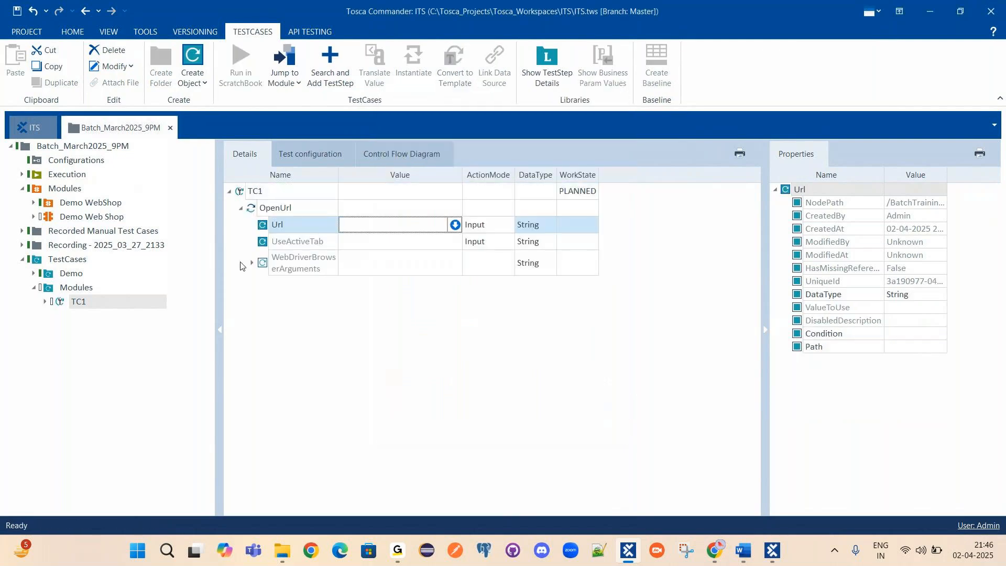
right_click(277, 213)
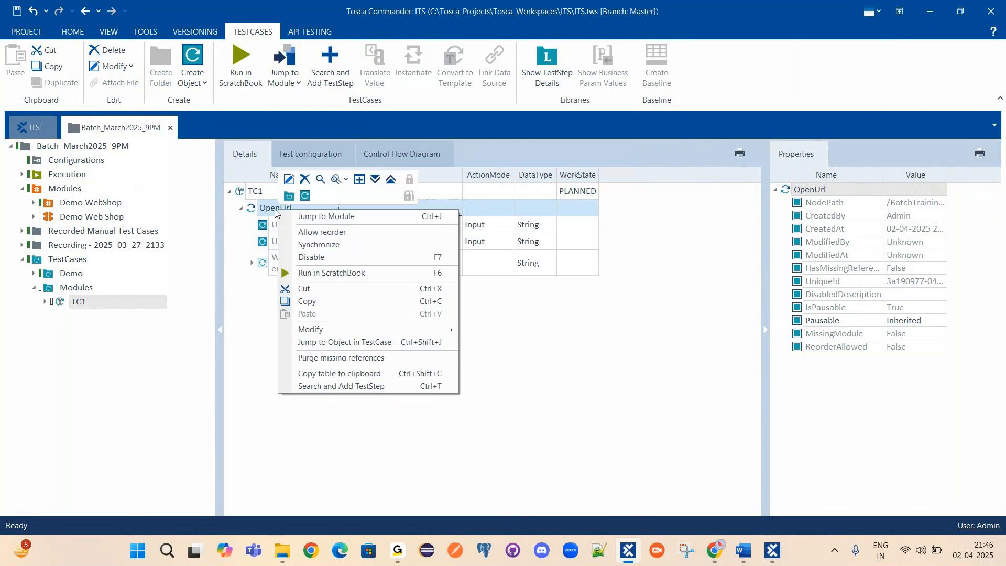
Jump to the OpenUrl module and add a widened Description column to its grid.
left_click(321, 218)
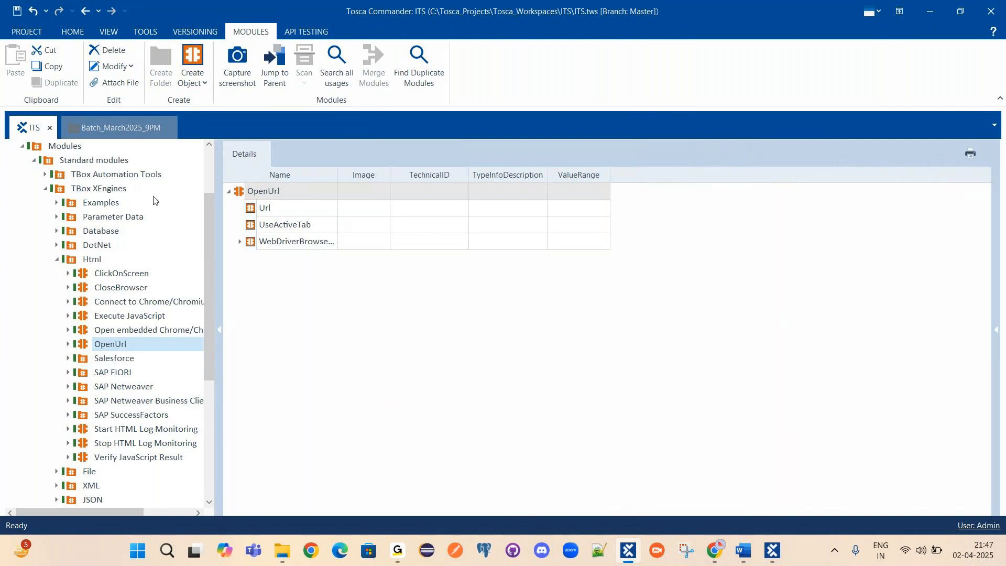
right_click(651, 181)
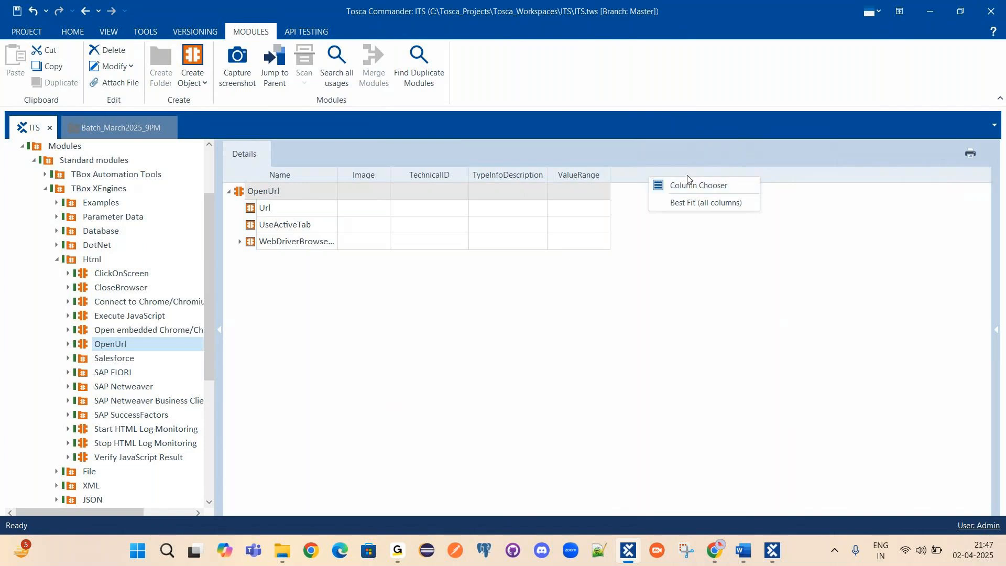
left_click(698, 192)
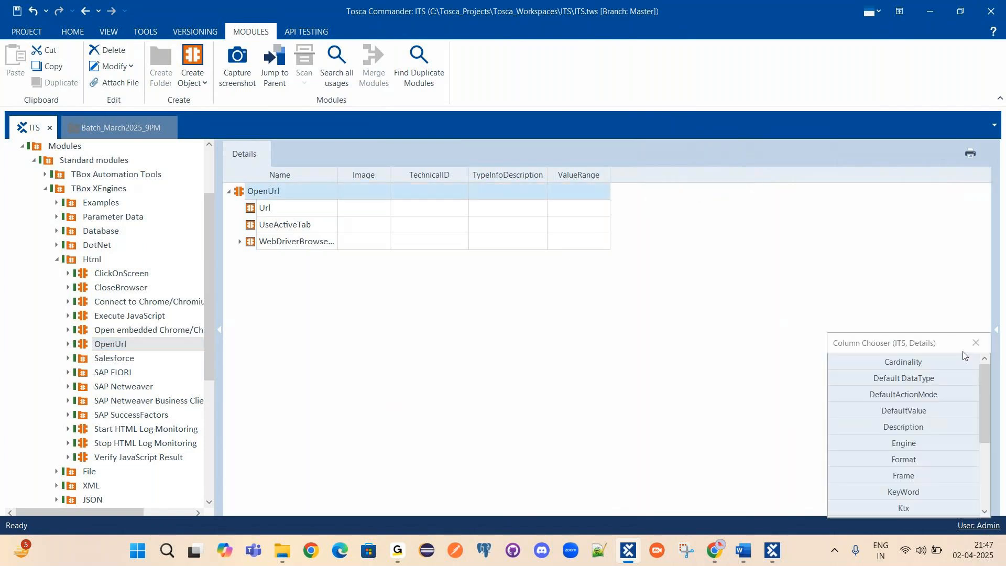
scroll(919, 417, "down", 3)
scroll(919, 417, "up", 3)
left_click_drag(907, 427, 635, 174)
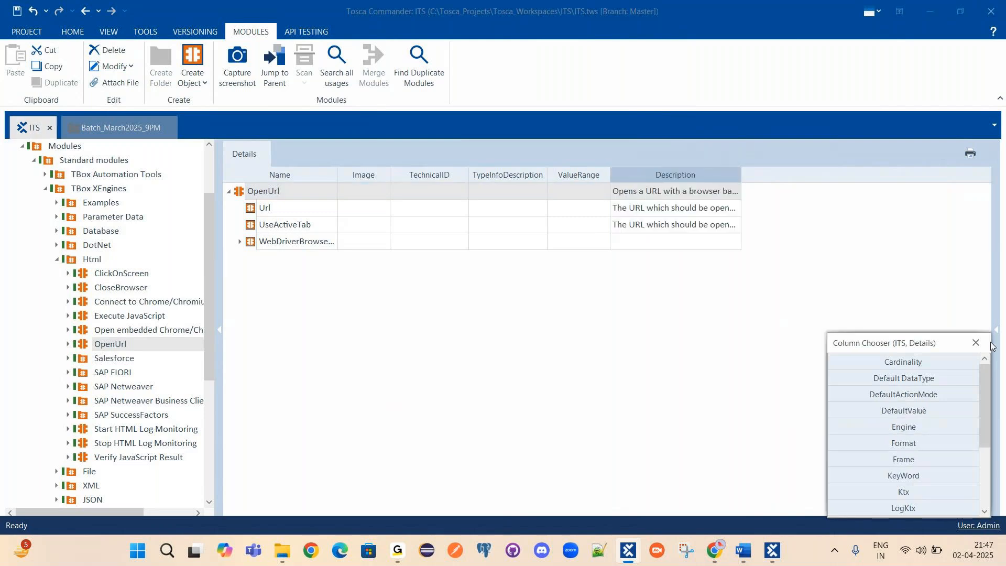
left_click_drag(741, 175, 955, 177)
Read the OpenUrl description, check the Url and UseActiveTab rows, then return to TC1.
left_click(284, 193)
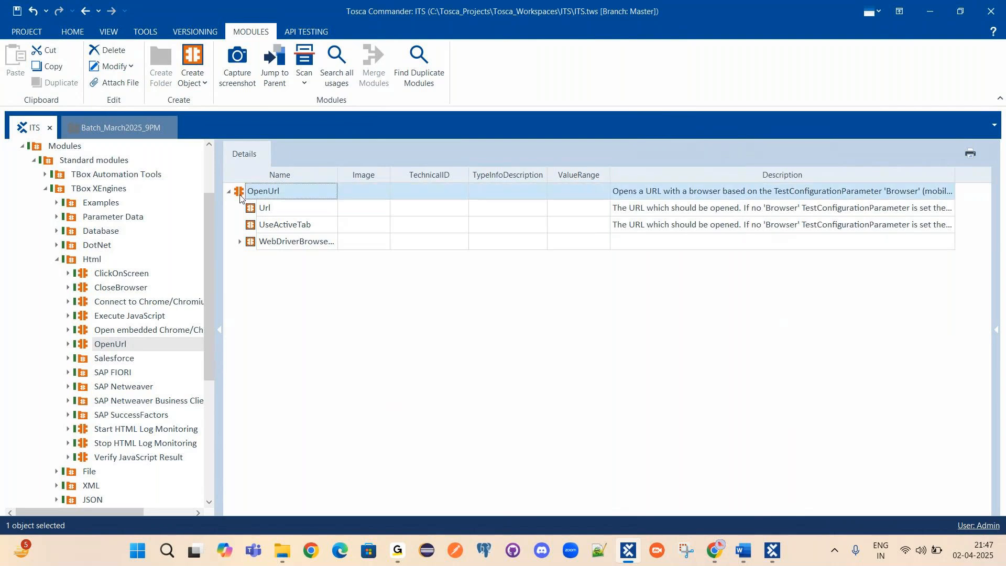
left_click(636, 194)
double_click(654, 192)
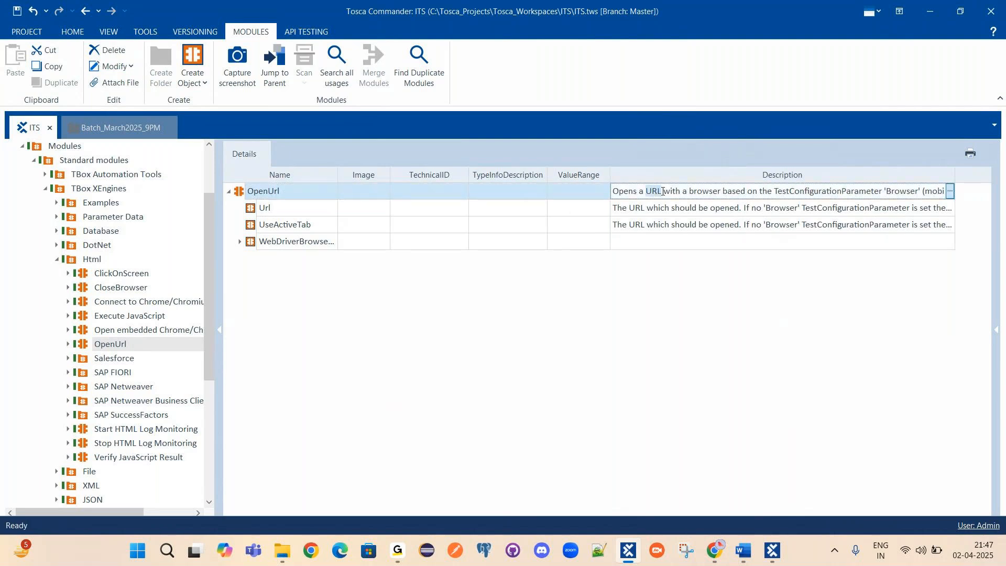
left_click_drag(676, 192, 879, 192)
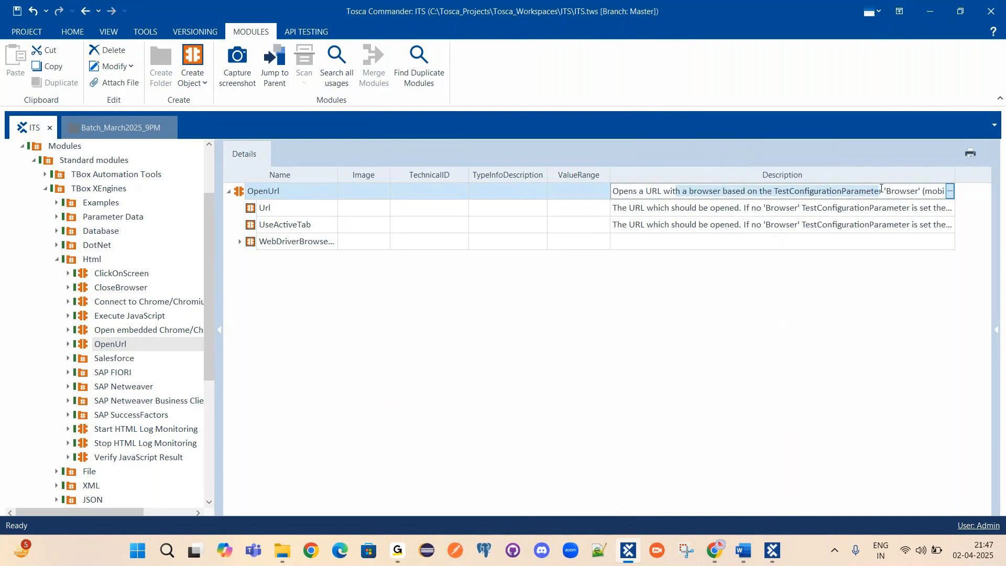
left_click(950, 192)
left_click_drag(790, 208, 760, 220)
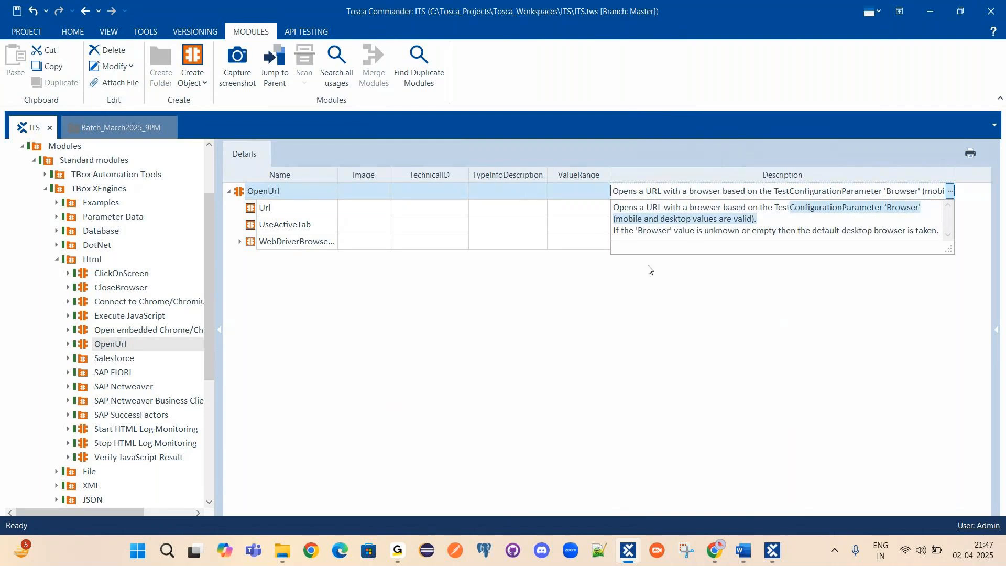
left_click(649, 268)
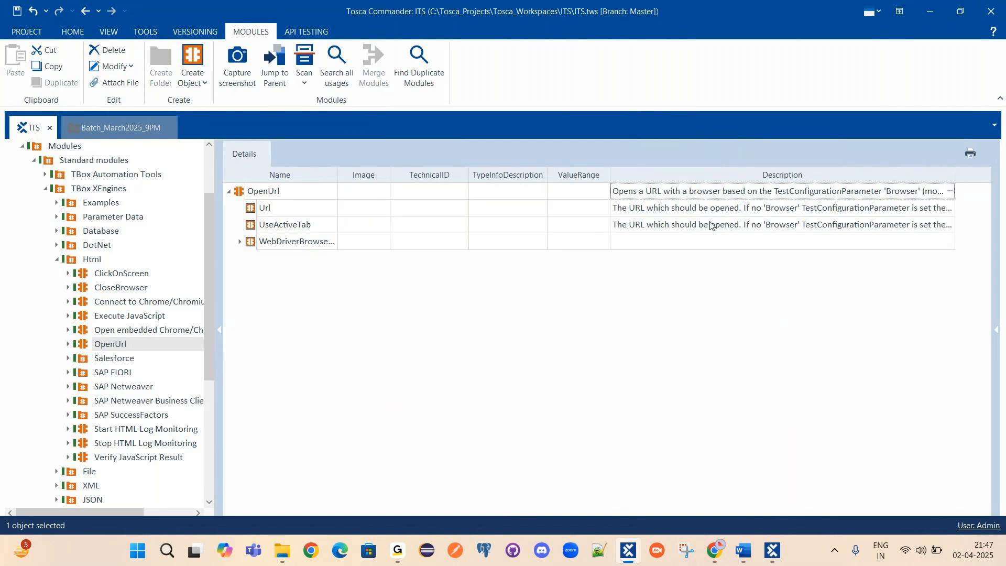
left_click(340, 200)
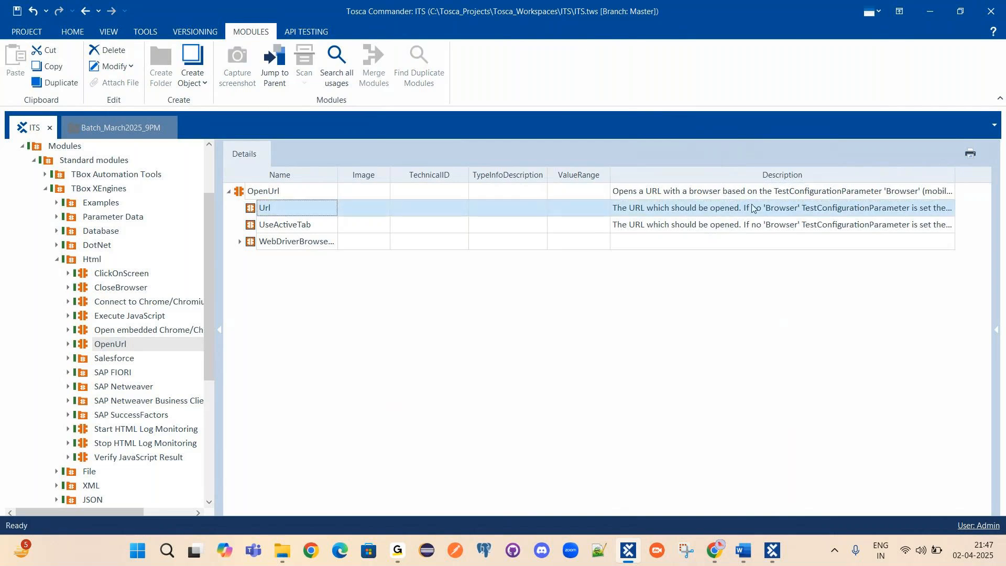
left_click(281, 230)
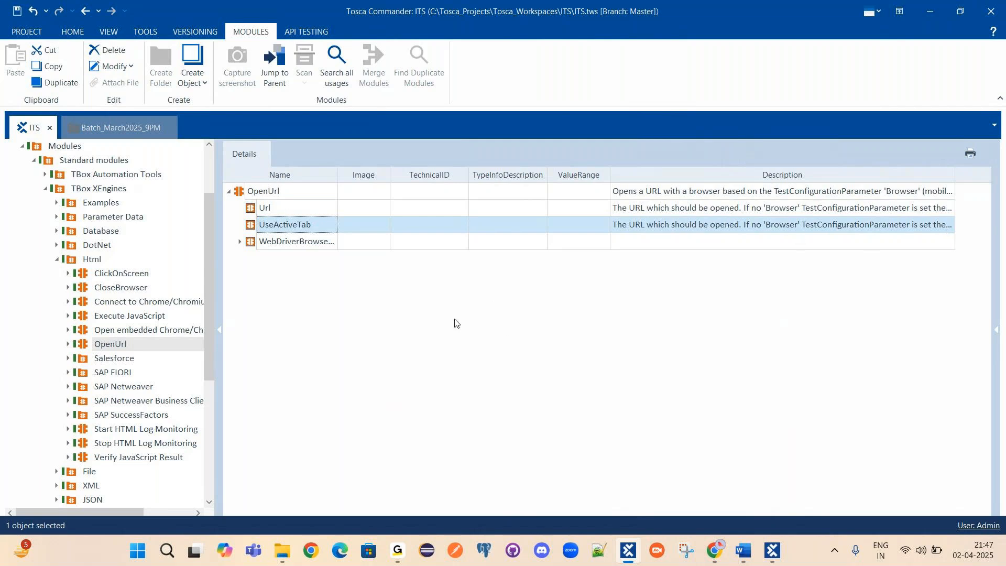
left_click(112, 128)
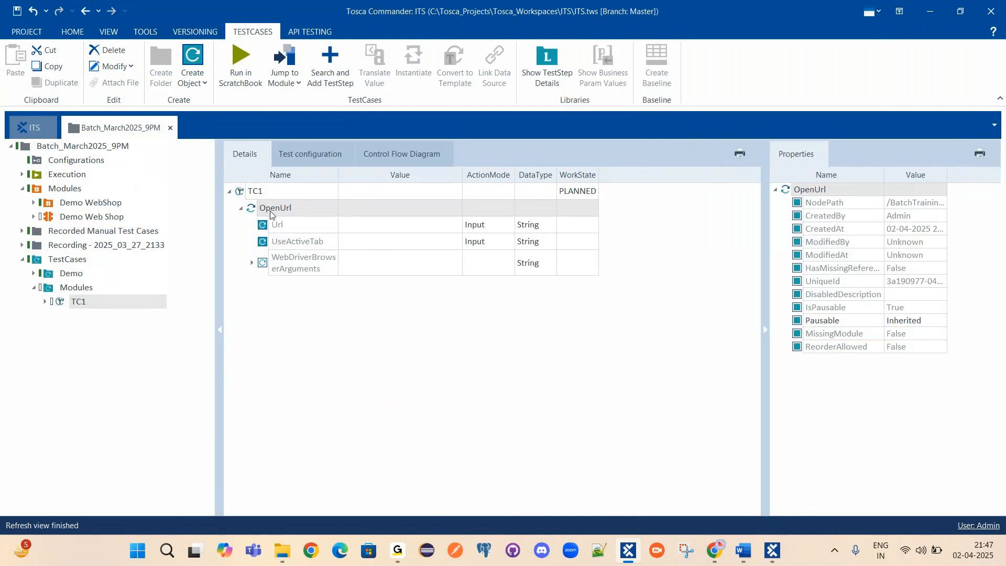
Select the Url row of TC1's OpenUrl step and put its Value cell into edit mode.
left_click(297, 204)
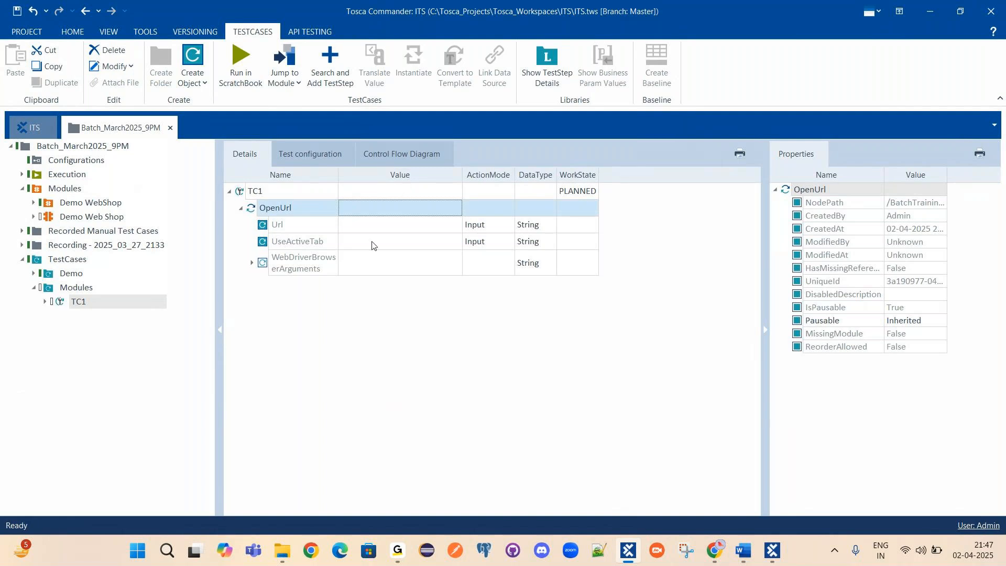
left_click(269, 223)
left_click(270, 210)
left_click(279, 224)
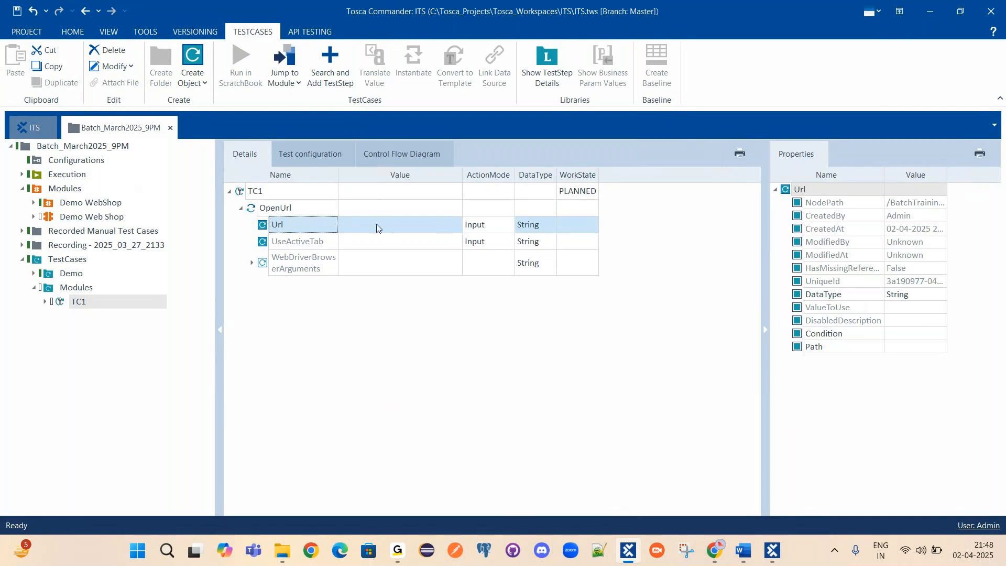
left_click(355, 224)
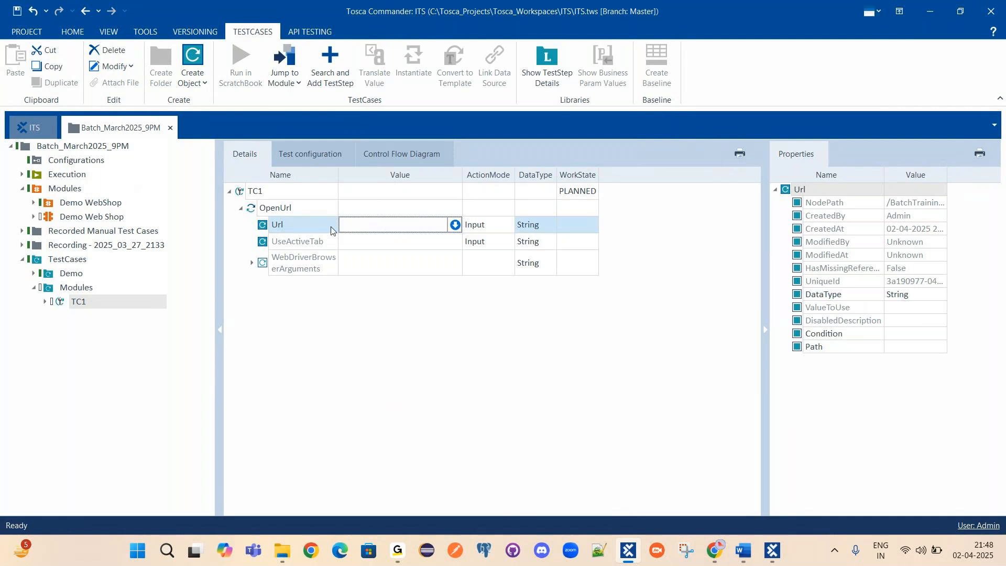
left_click(275, 208)
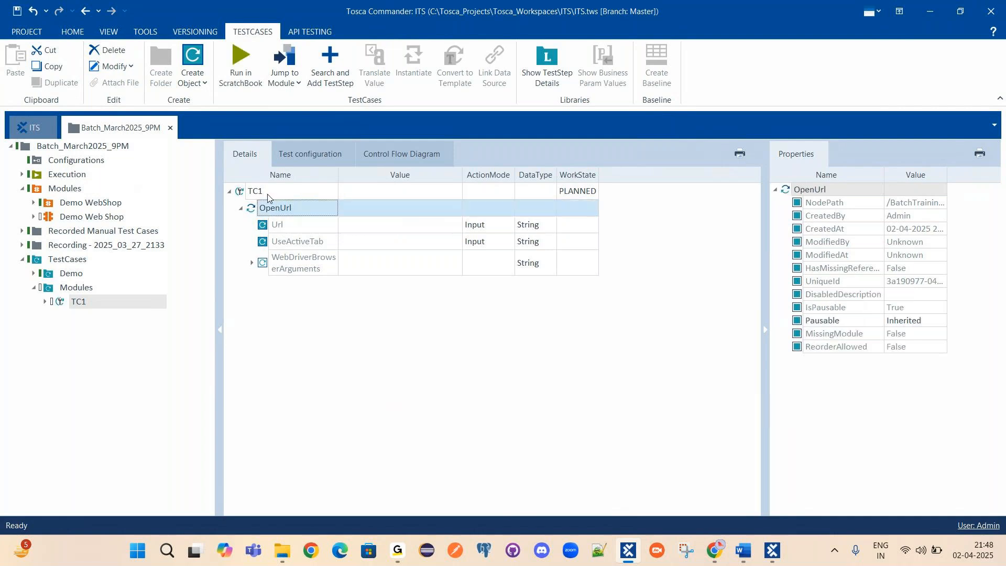
left_click(313, 190)
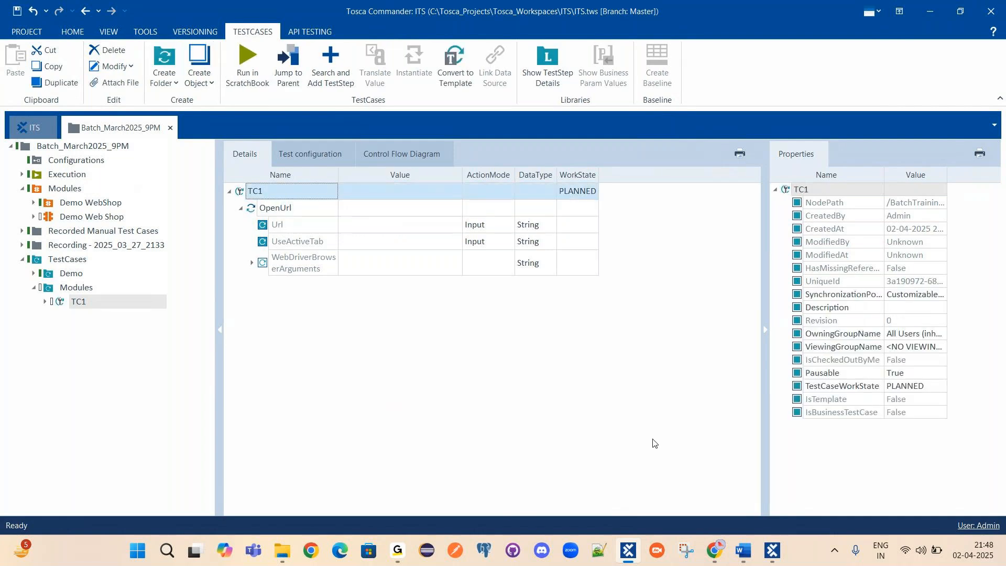
left_click(378, 225)
left_click(377, 225)
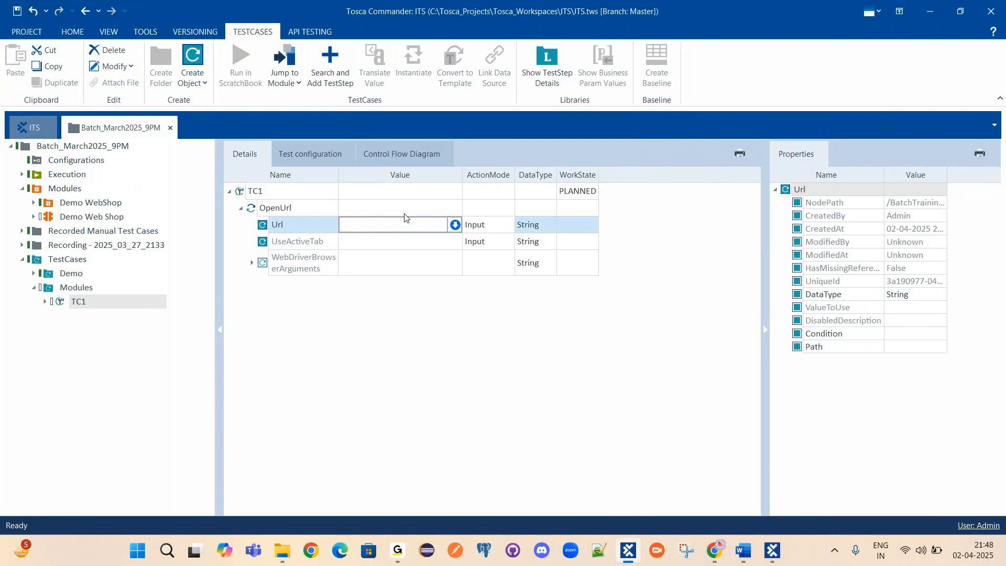
Copy the Demo Web Shop address from Chrome's address bar, then minimize Chrome.
left_click(716, 550)
right_click(169, 46)
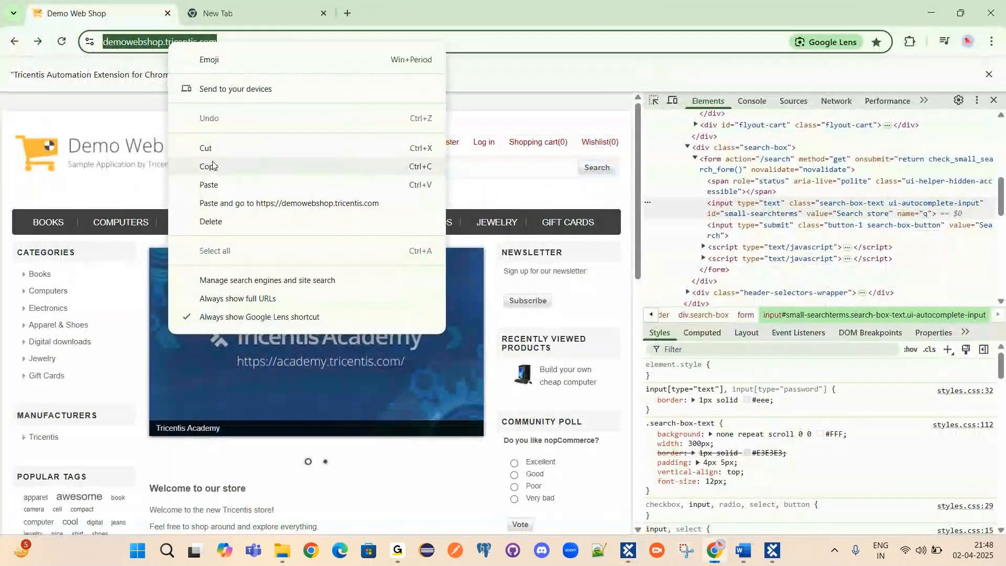
left_click(212, 167)
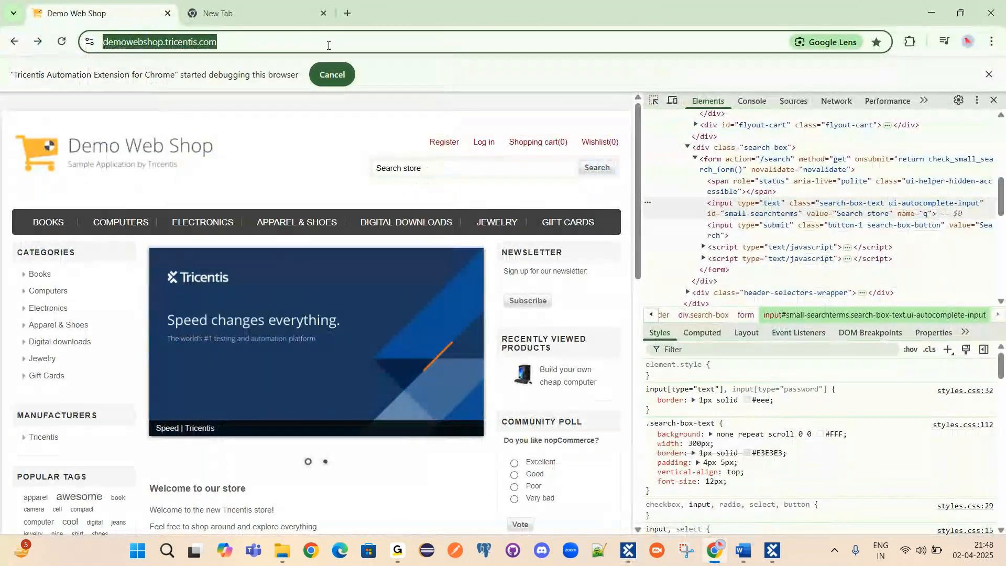
left_click(932, 12)
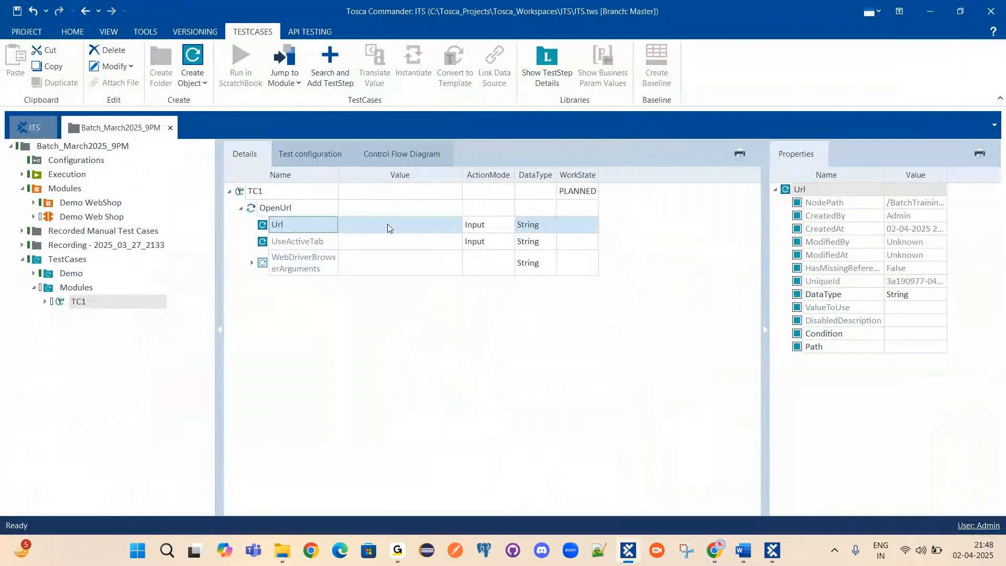
left_click(409, 225)
key("ctrl+v")
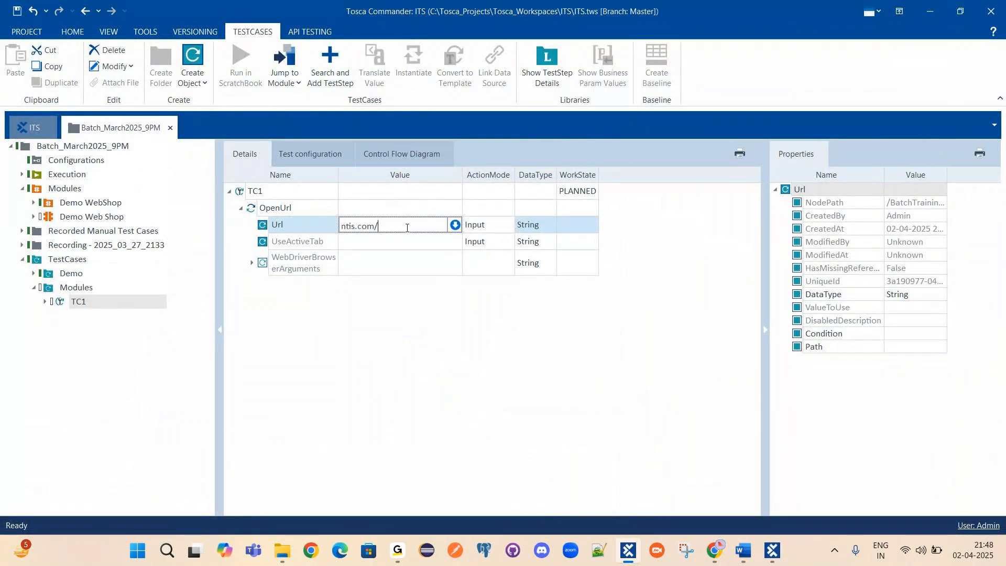
key("Return")
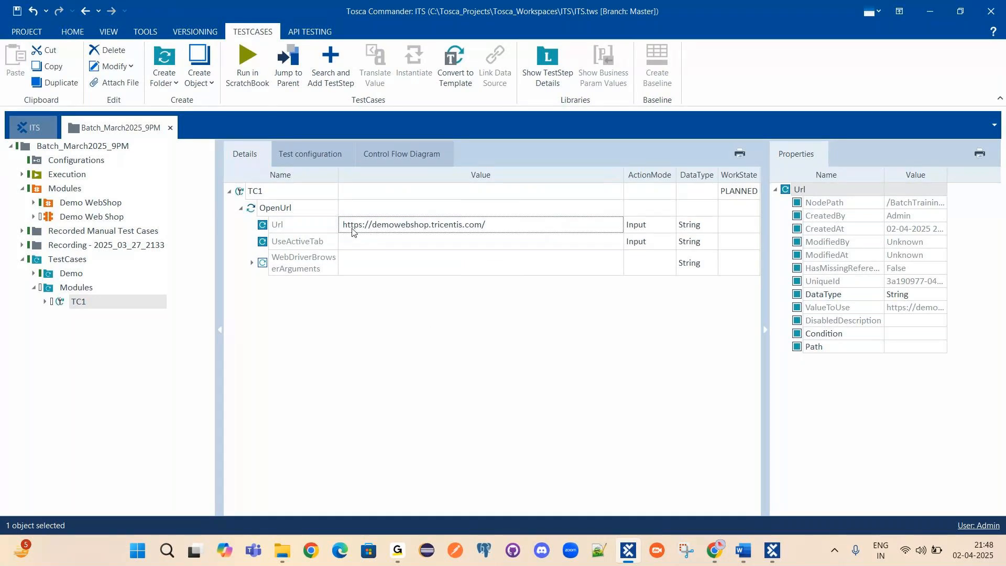
left_click(508, 226)
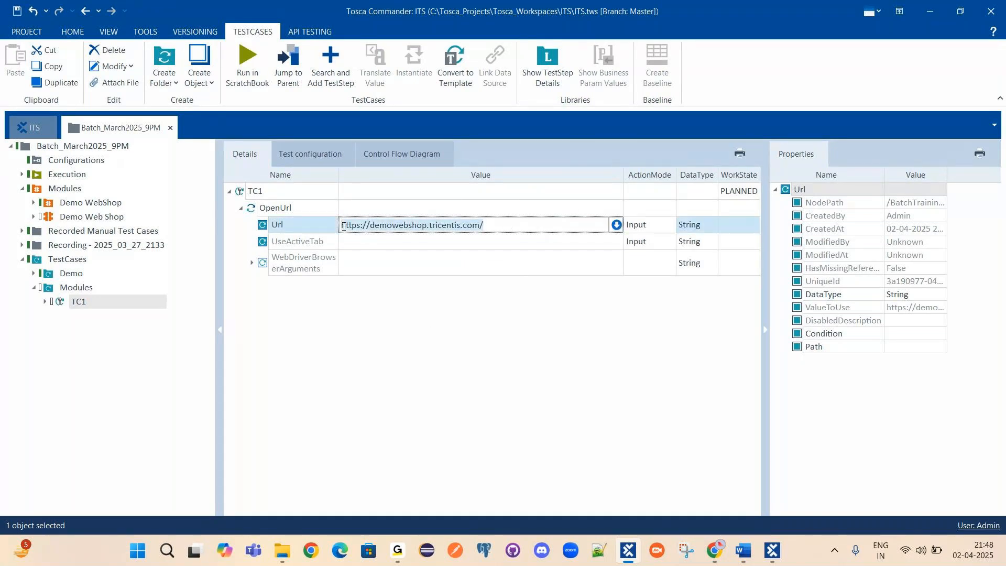
Select TC1's OpenUrl step and launch a new XScan from its context menu.
left_click(592, 342)
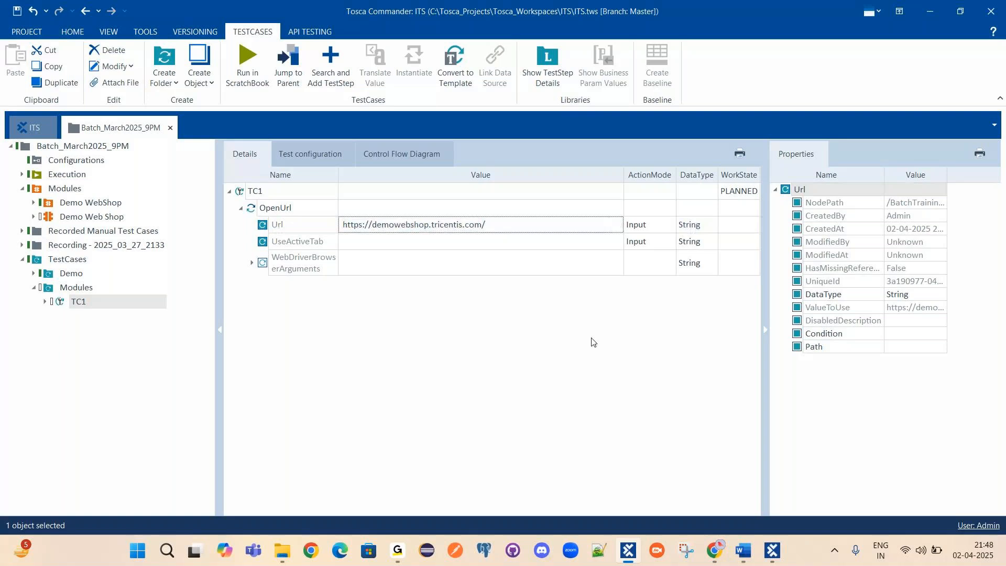
left_click(283, 209)
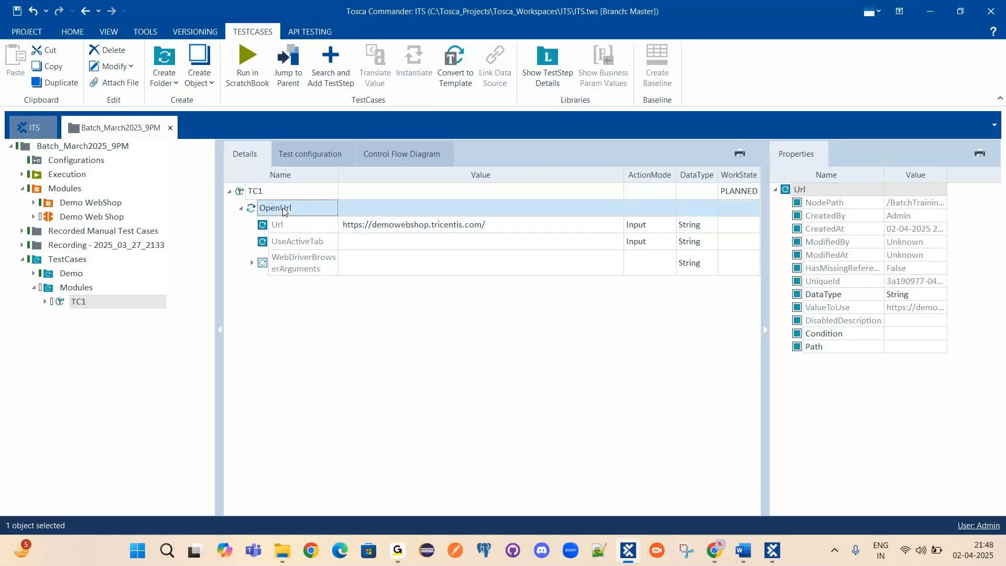
left_click(257, 192)
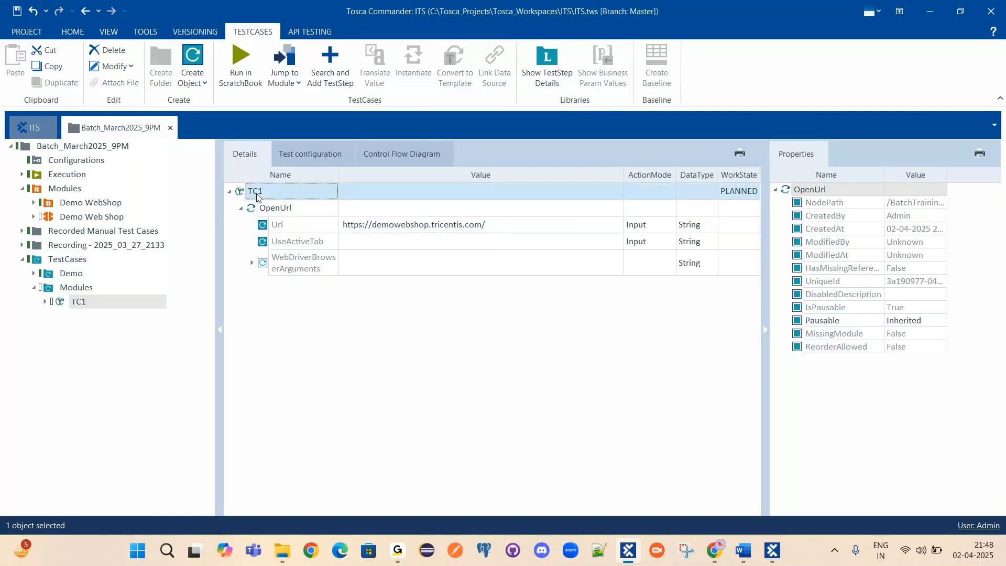
left_click(280, 210)
right_click(280, 208)
left_click(322, 272)
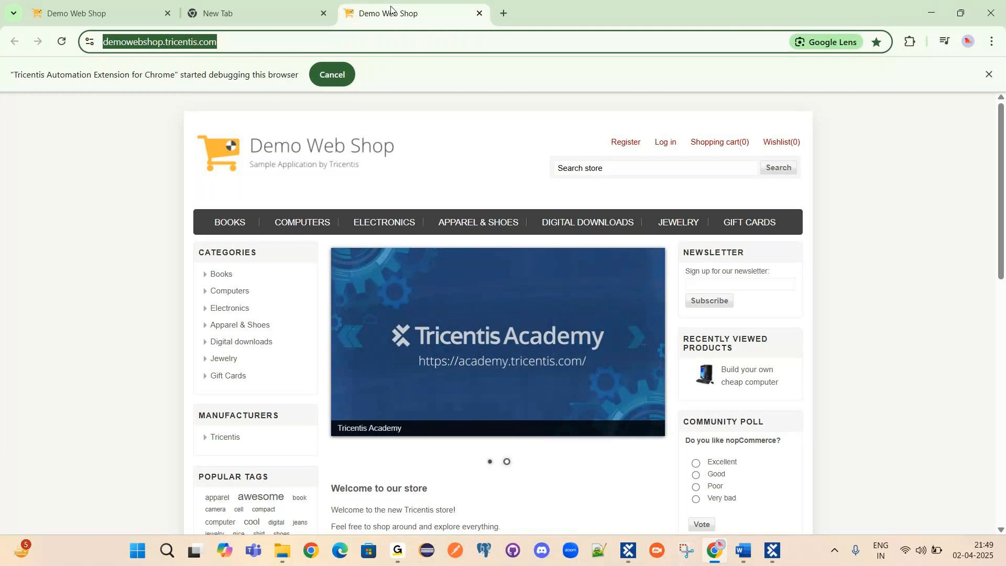
Close the ScratchBook run results in Tosca Commander and reselect the Url value.
left_click(629, 555)
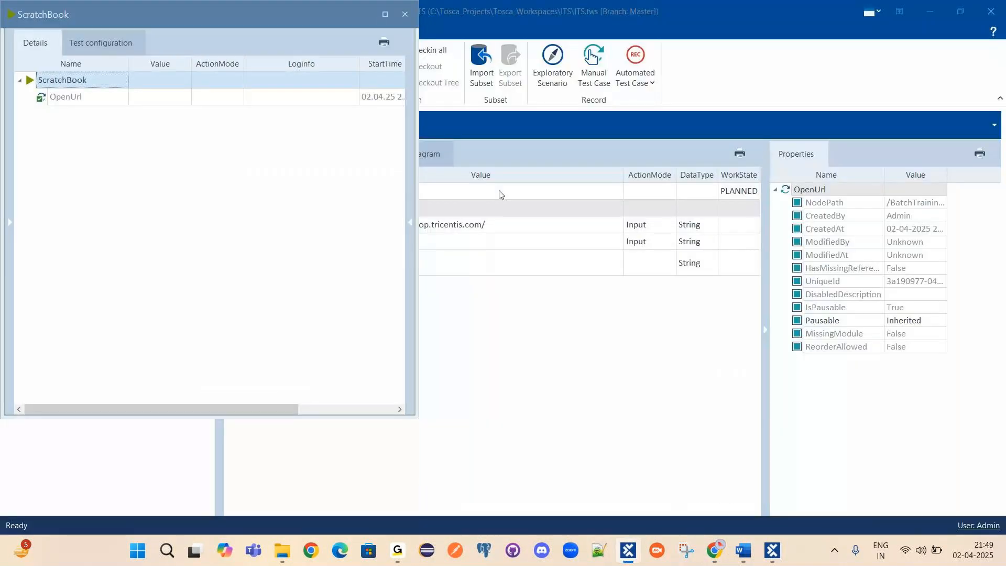
left_click(405, 14)
left_click(496, 226)
key("ctrl+c")
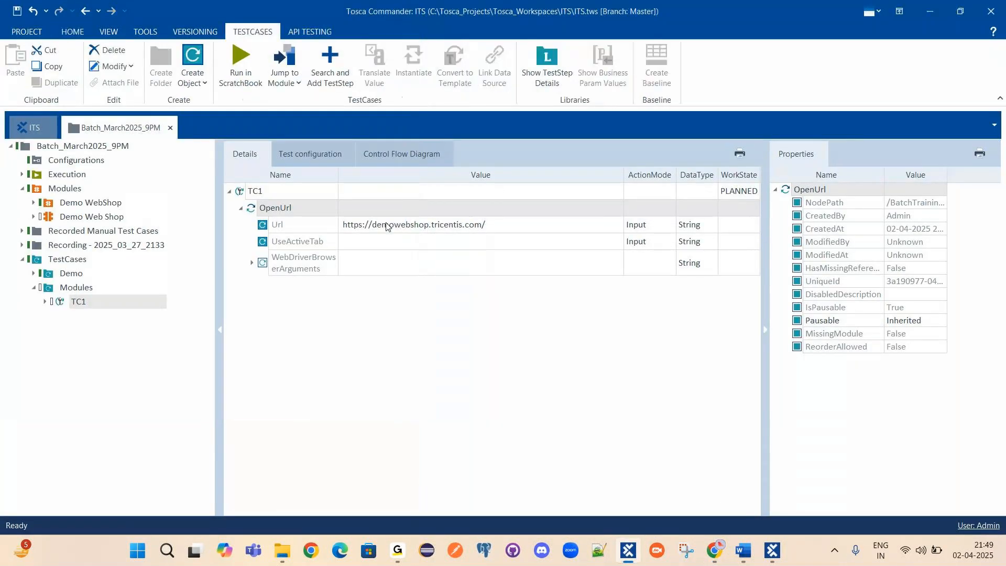
type("https://")
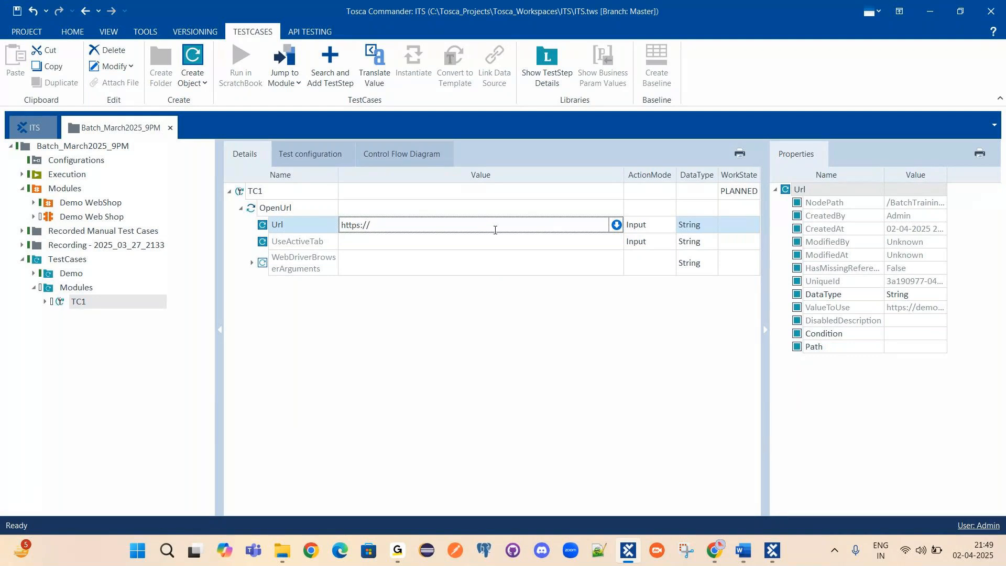
type("www.google.com")
left_click(611, 454)
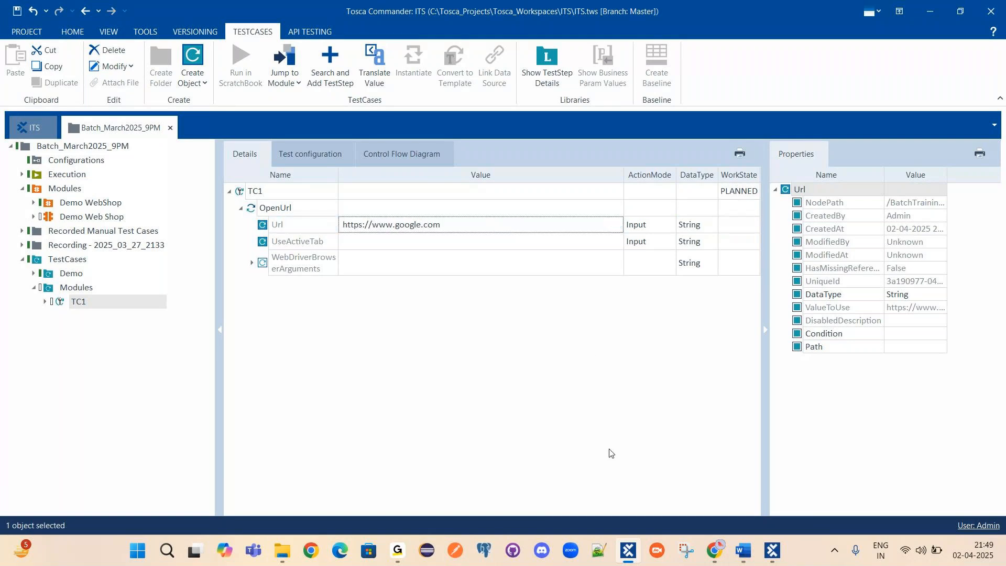
right_click(278, 208)
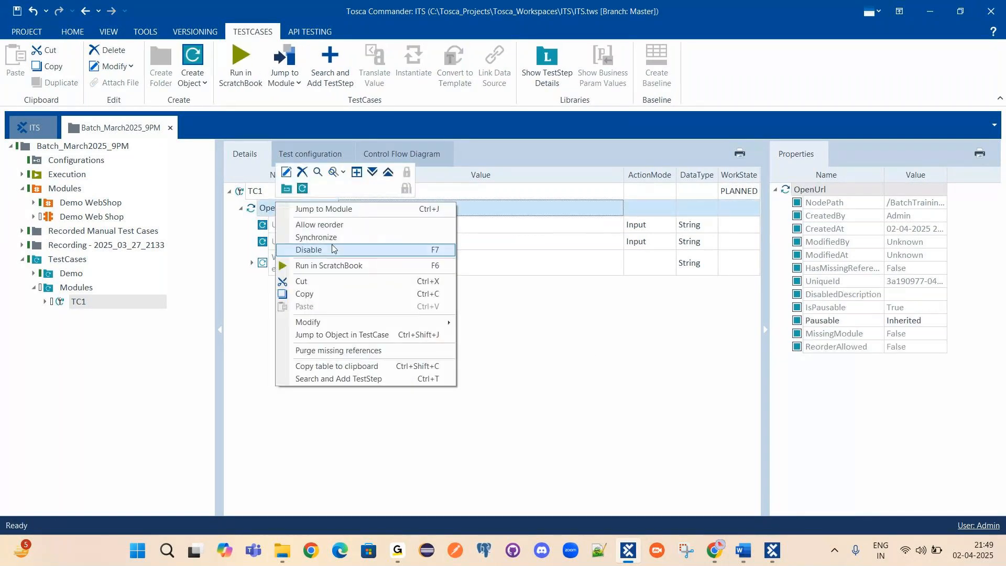
left_click(329, 265)
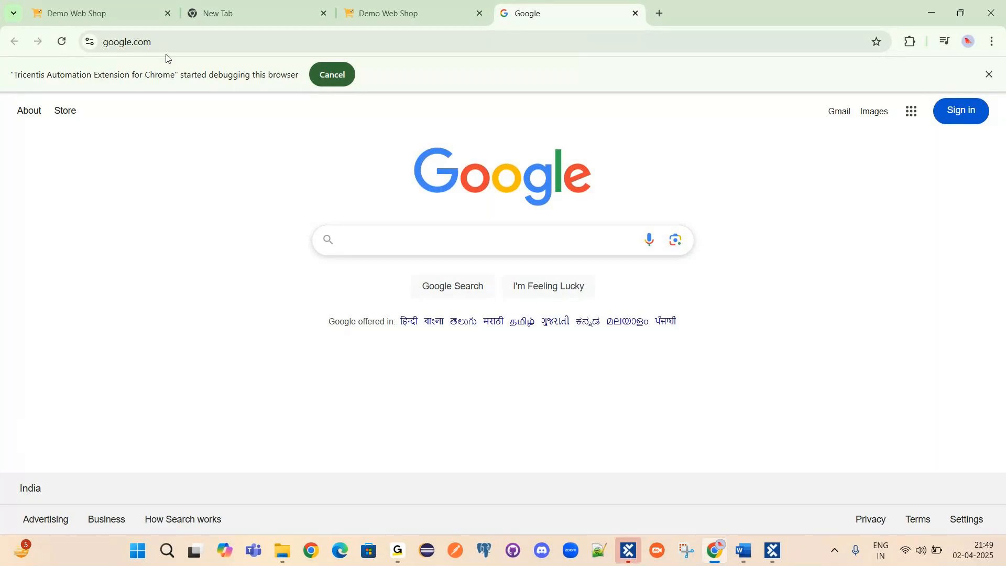
Close the ScratchBook results and the Google tab that the run opened in Chrome.
left_click(625, 557)
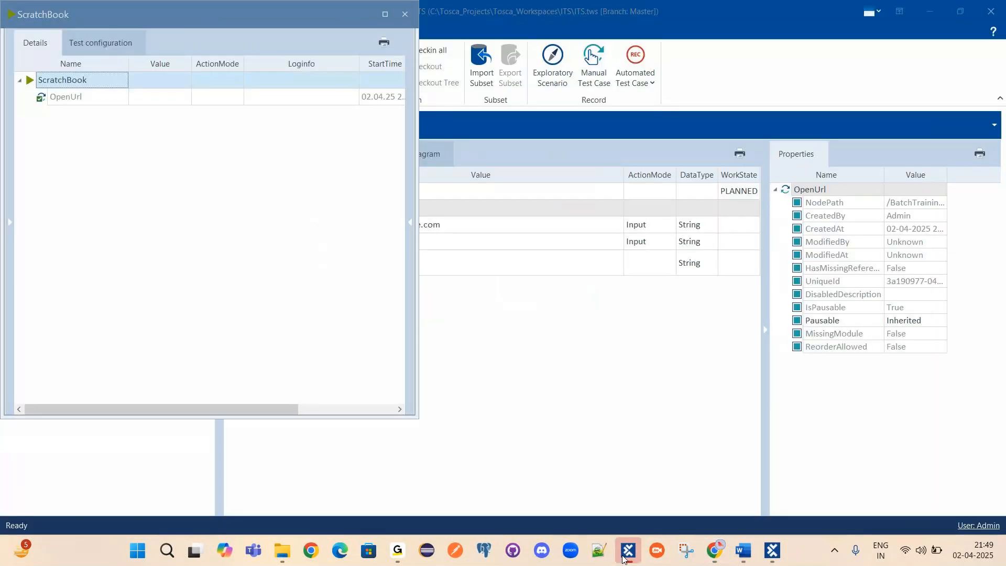
left_click(407, 15)
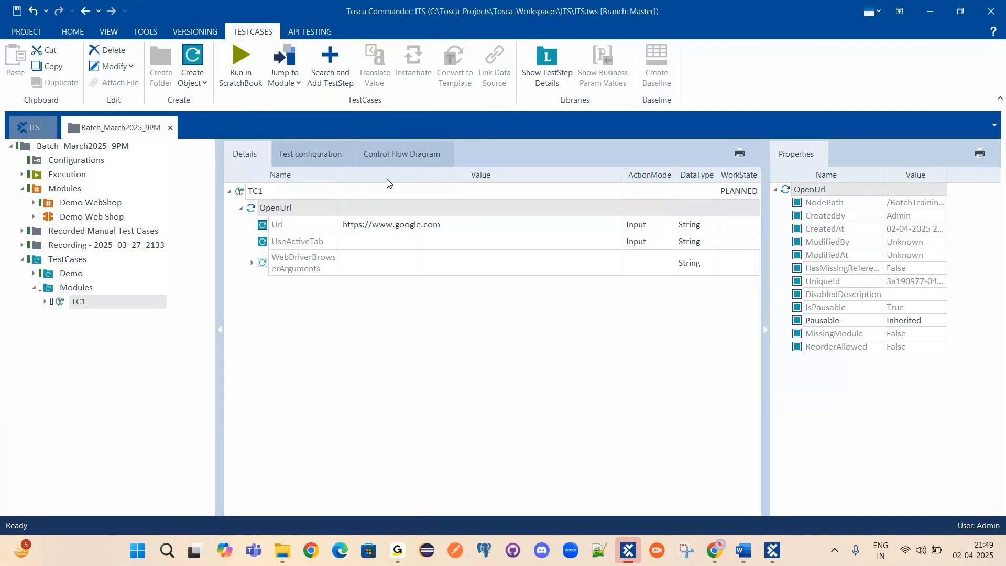
left_click(276, 227)
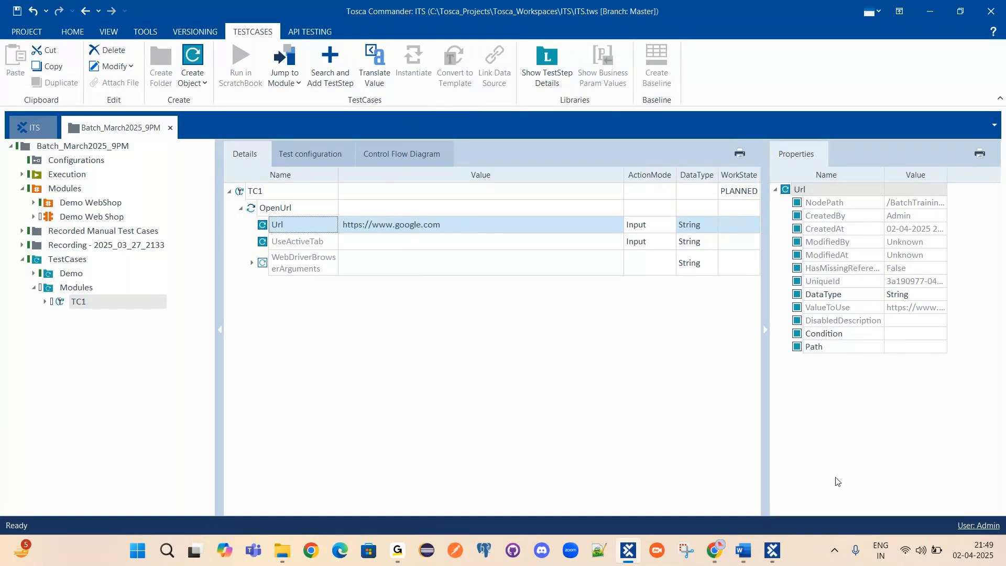
left_click(718, 550)
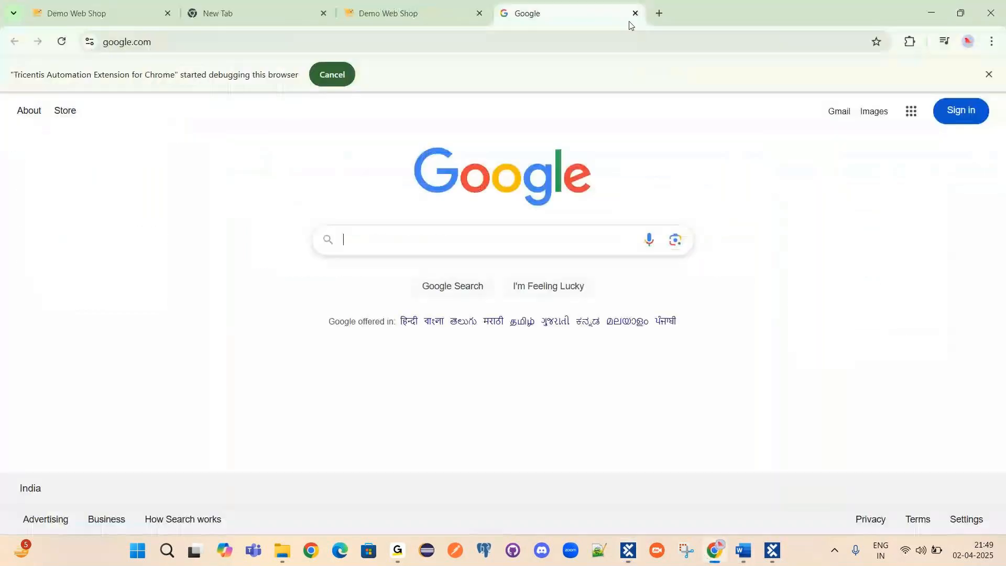
left_click(635, 14)
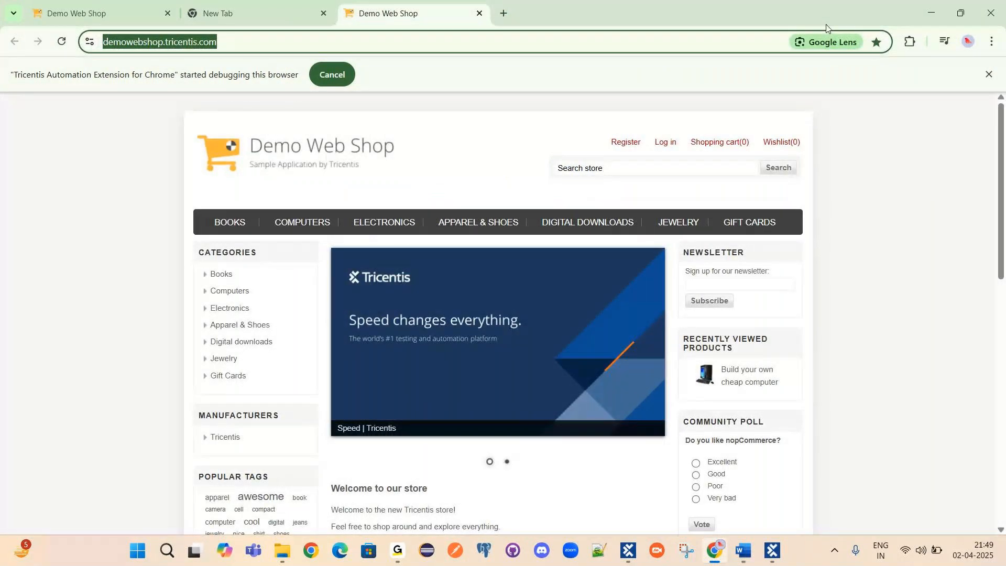
left_click(932, 14)
key("ctrl+a")
key("ctrl+v")
key("Return")
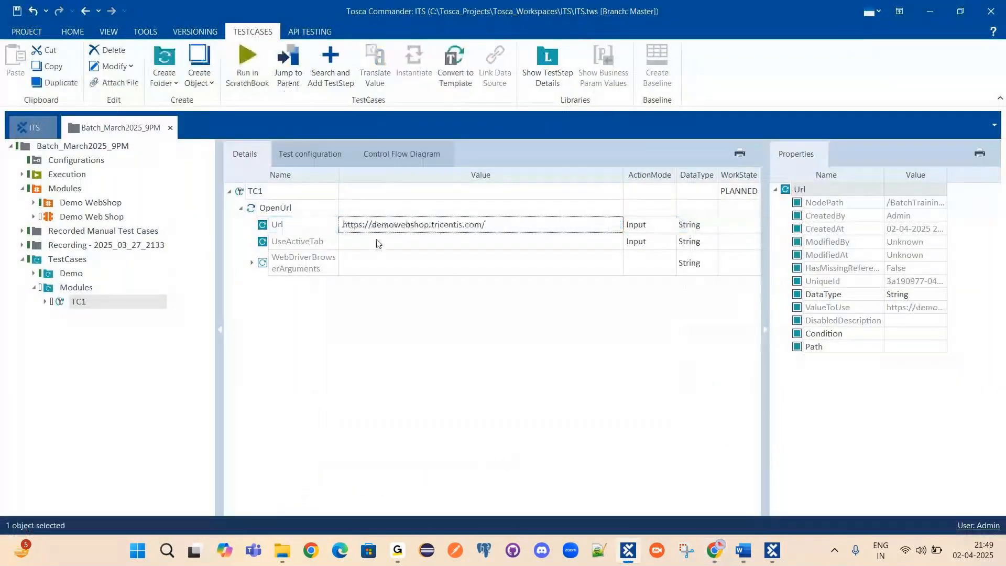
key("Up")
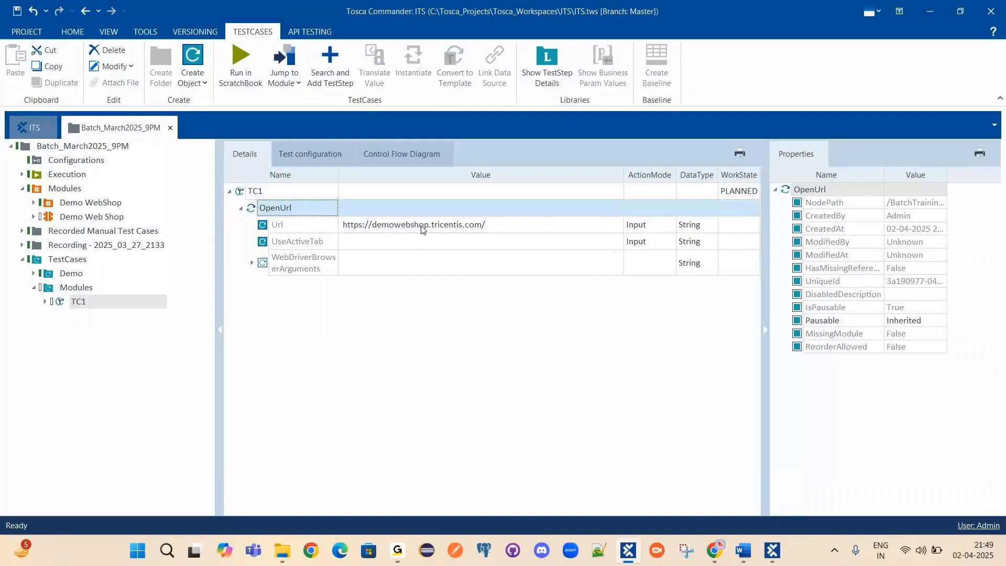
Rename the step to 'OpenUrl | Opens DemoWebShop Application'.
left_click(309, 210)
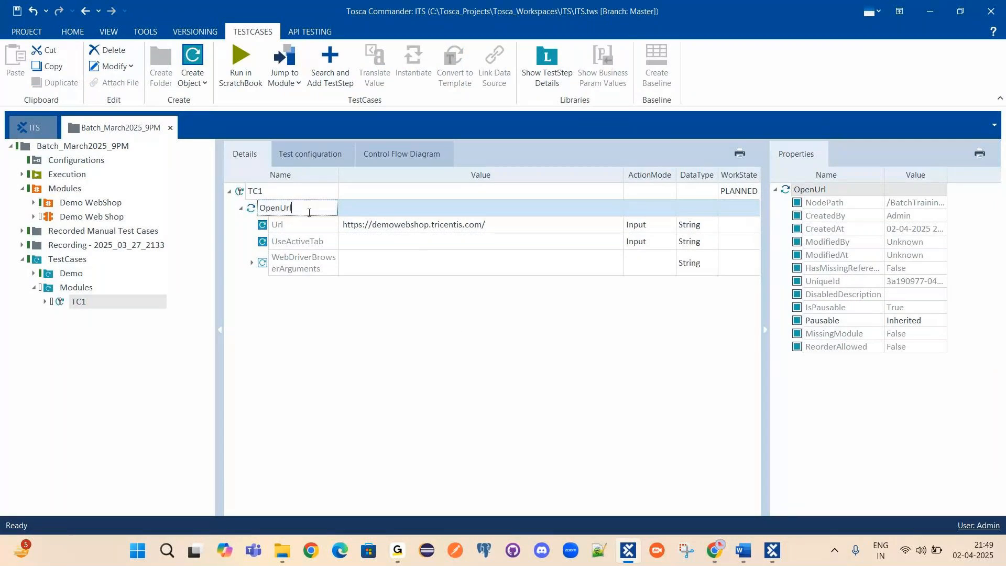
type("|")
type(" O")
type("pens ")
type("DemoWebShop")
type(" APp")
key("BackSpace")
key("BackSpace")
type("pplication")
key("Return")
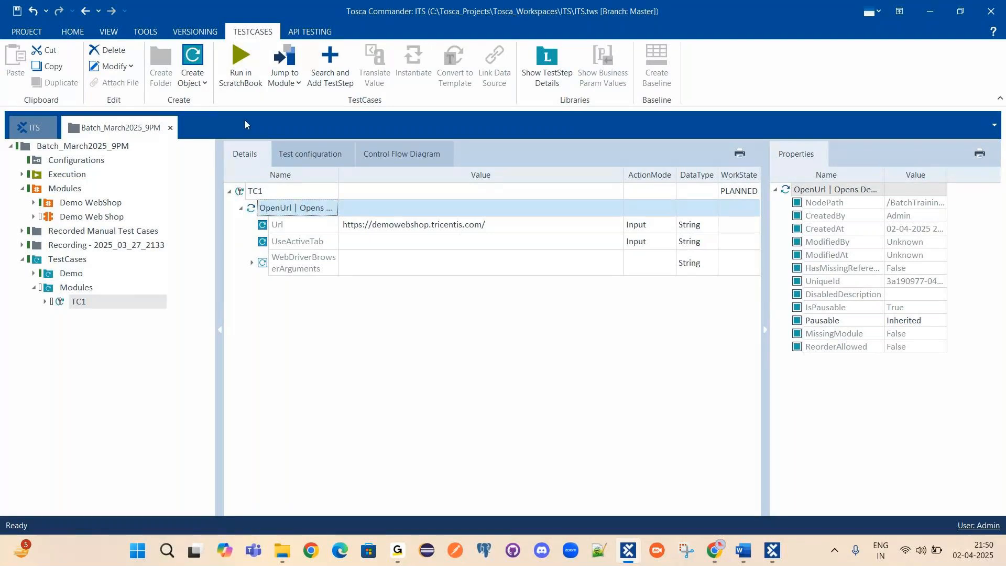
Widen the Name column, collapse the OpenUrl step's parameters and select TC1.
left_click_drag(338, 175, 474, 175)
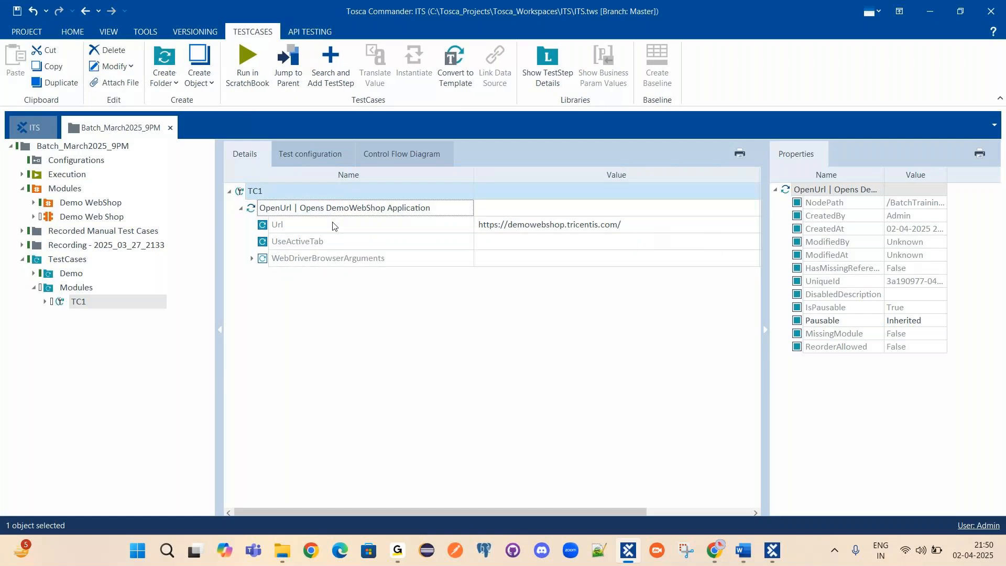
left_click(260, 208)
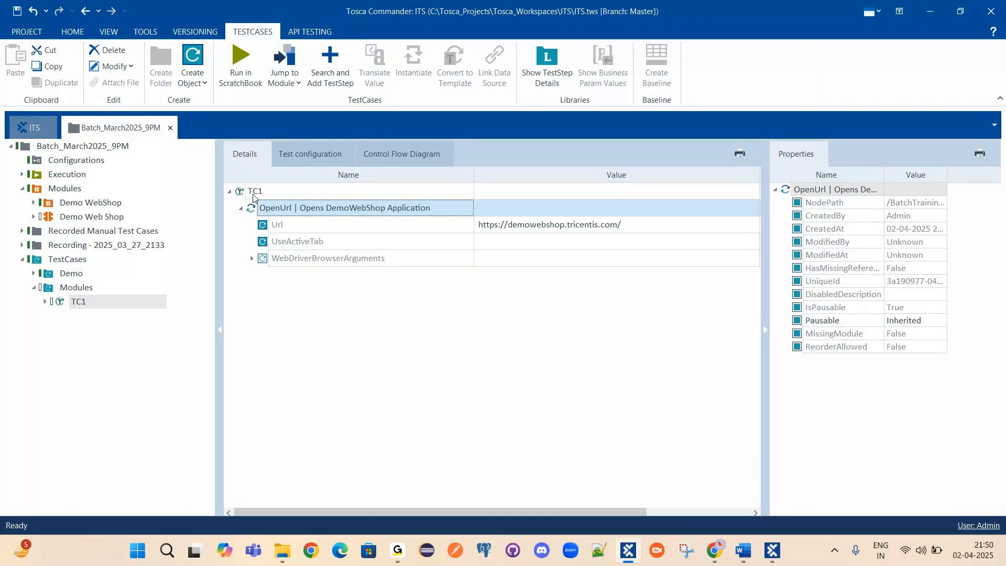
double_click(304, 213)
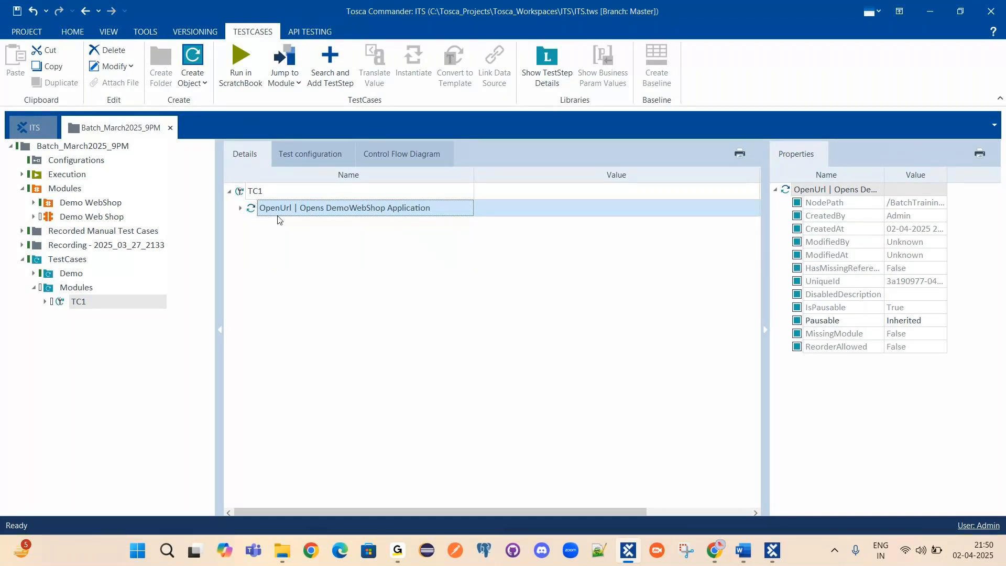
left_click(251, 196)
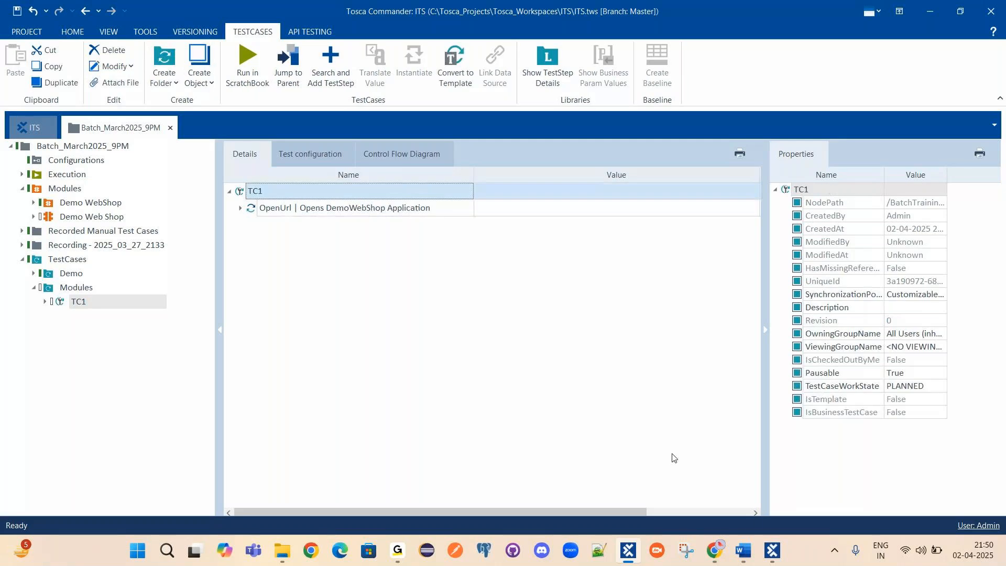
left_click(711, 548)
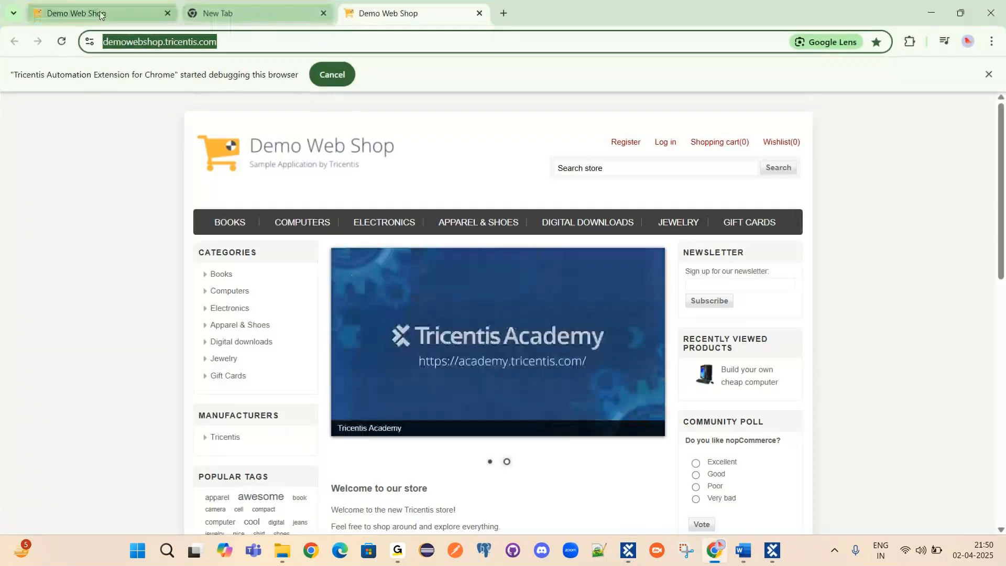
Switch to the first Demo Web Shop tab in Chrome, then bring the XScan session forward.
left_click(88, 12)
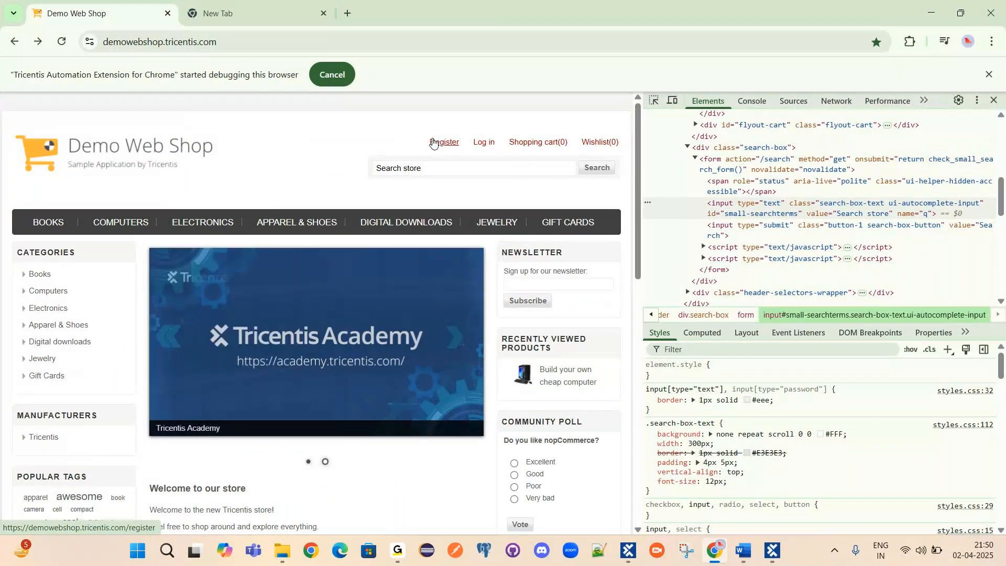
mouse_move(628, 549)
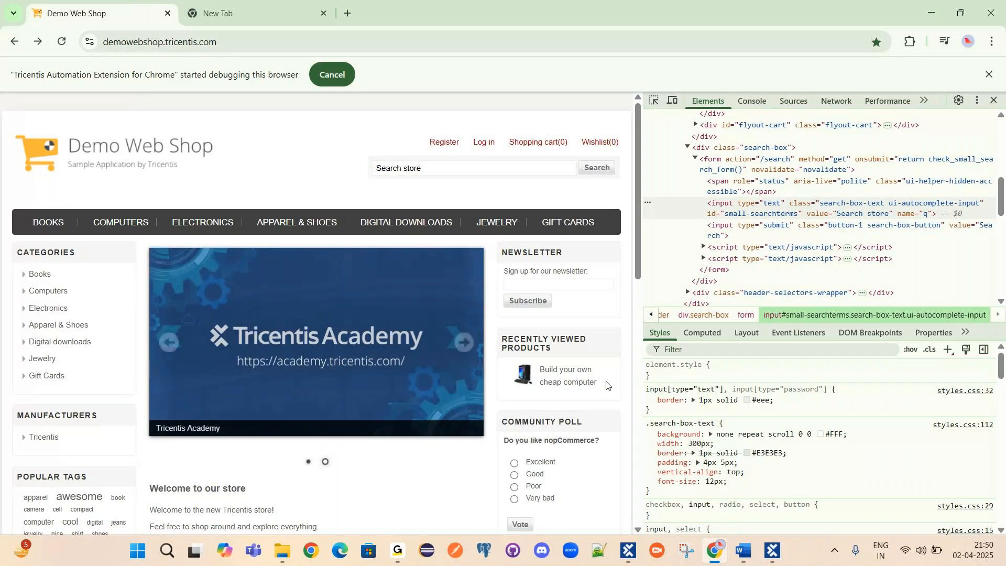
mouse_move(111, 225)
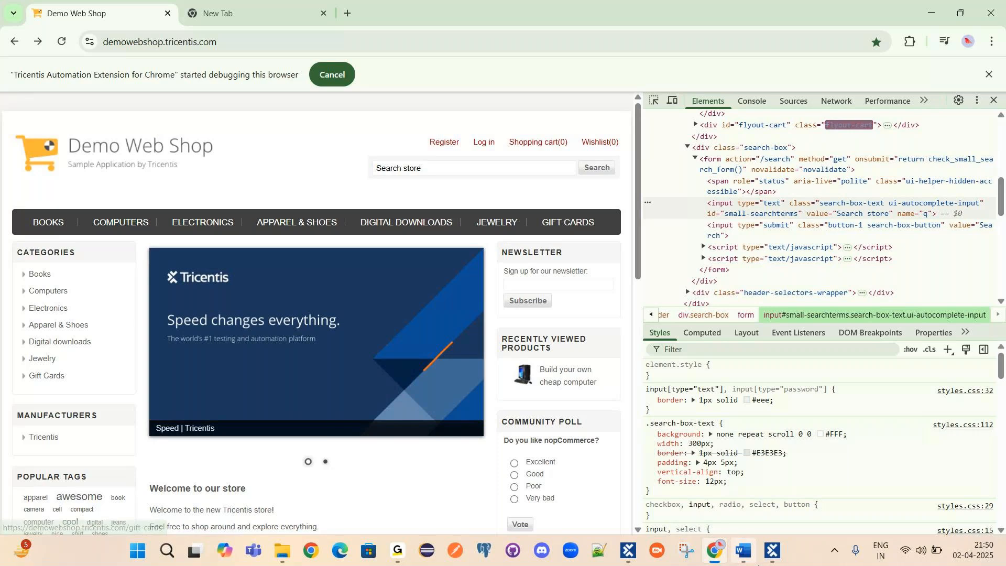
left_click(776, 554)
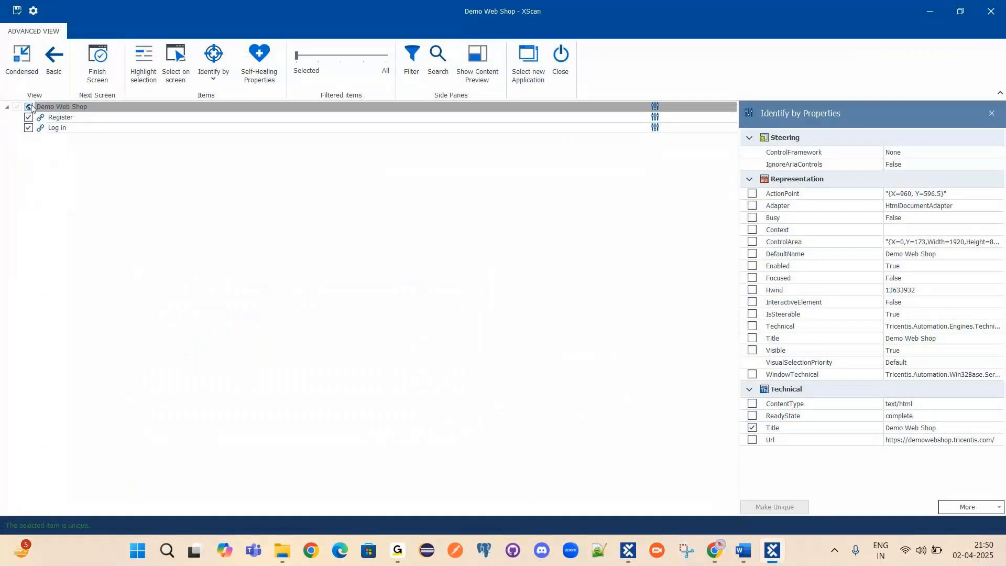
Review the captured Register and Log in links in XScan, then close XScan.
left_click(59, 119)
left_click(64, 129)
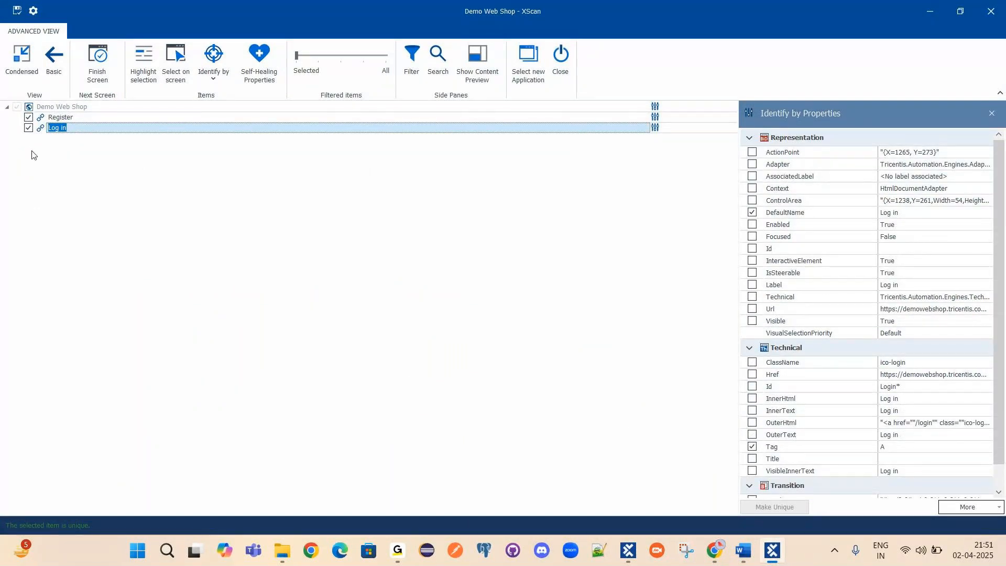
left_click(556, 69)
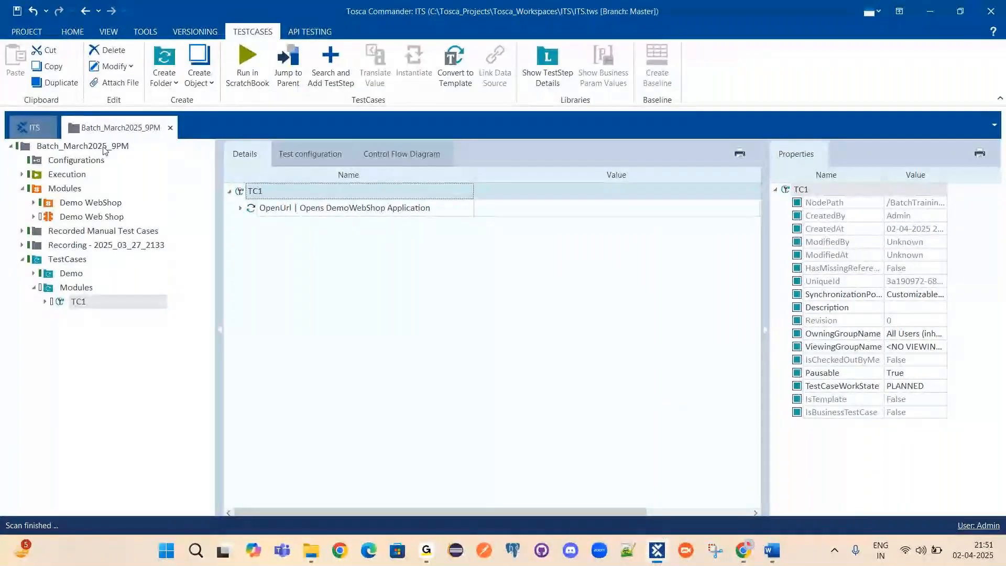
left_click(79, 219)
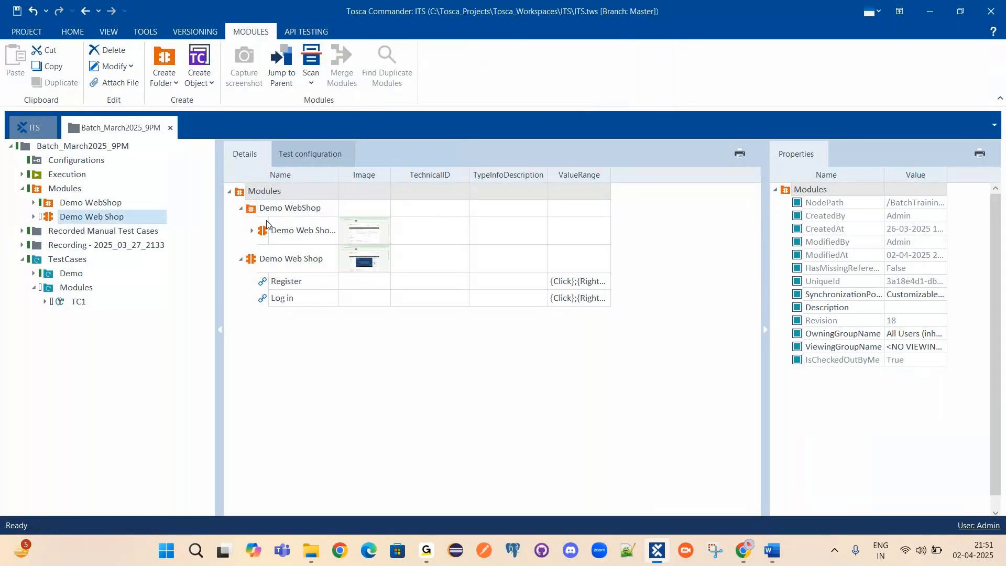
left_click(286, 225)
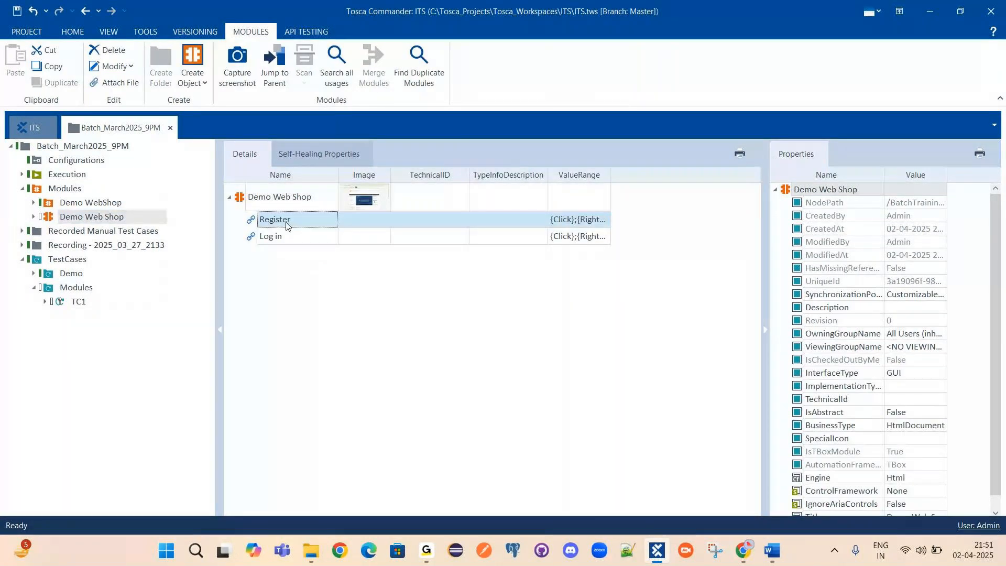
left_click(313, 197)
left_click(313, 197)
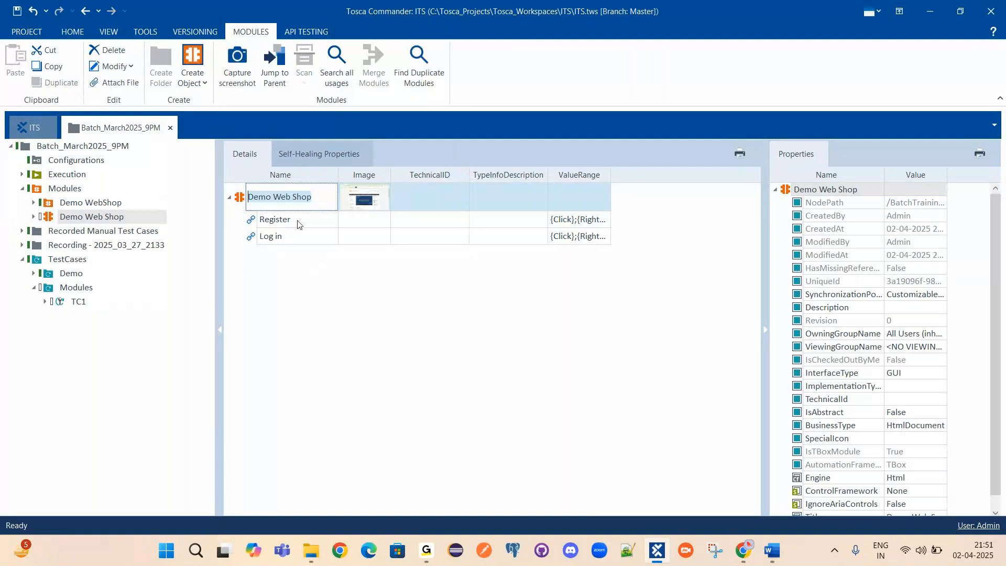
left_click(316, 198)
type("| Regis")
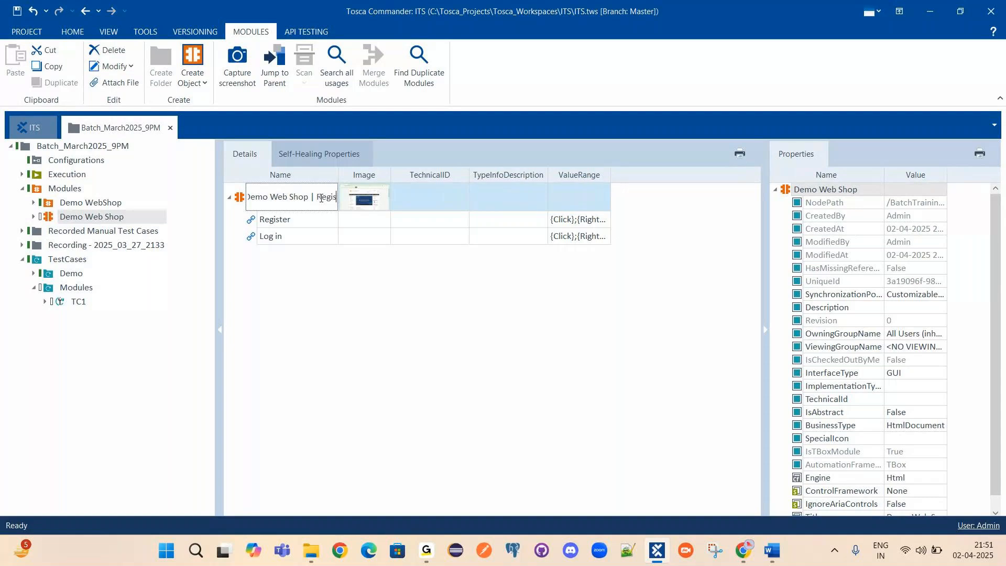
key("BackSpace")
key("BackSpace")
key("BackSpace")
key("BackSpace")
key("BackSpace")
type("HomePahe")
key("BackSpace")
key("BackSpace")
type("ge")
key("Return")
left_click_drag(340, 178, 414, 177)
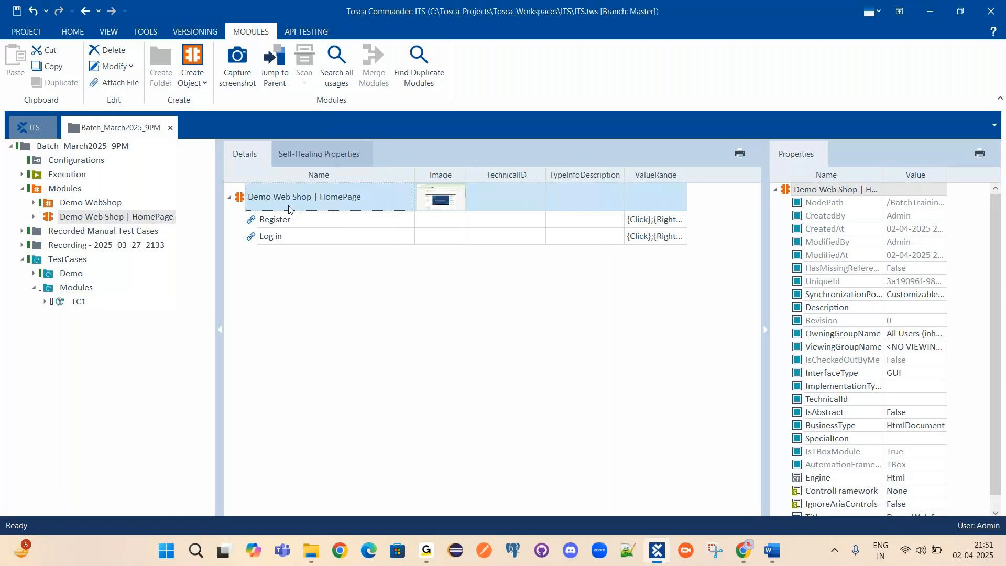
left_click(345, 201)
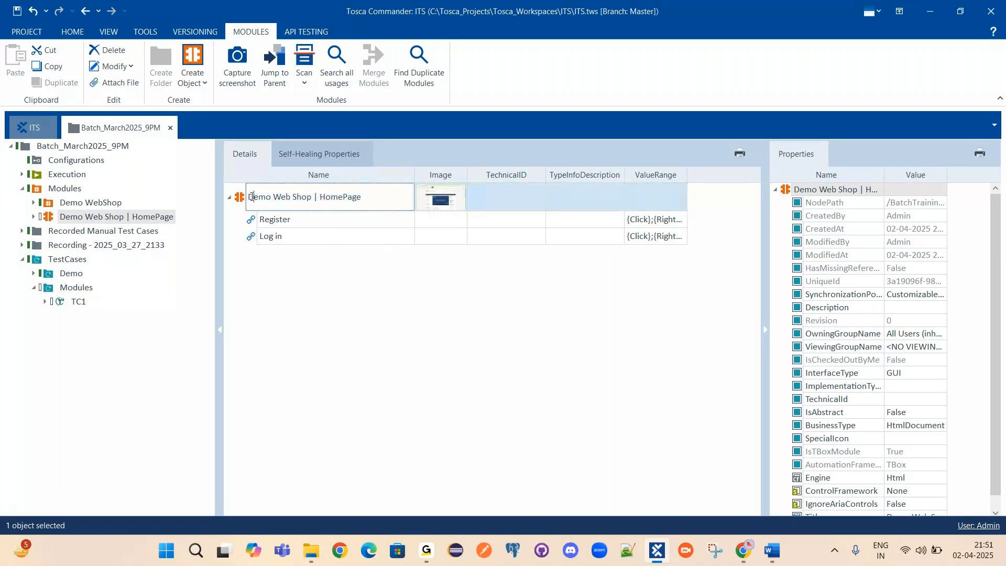
left_click_drag(382, 198, 258, 187)
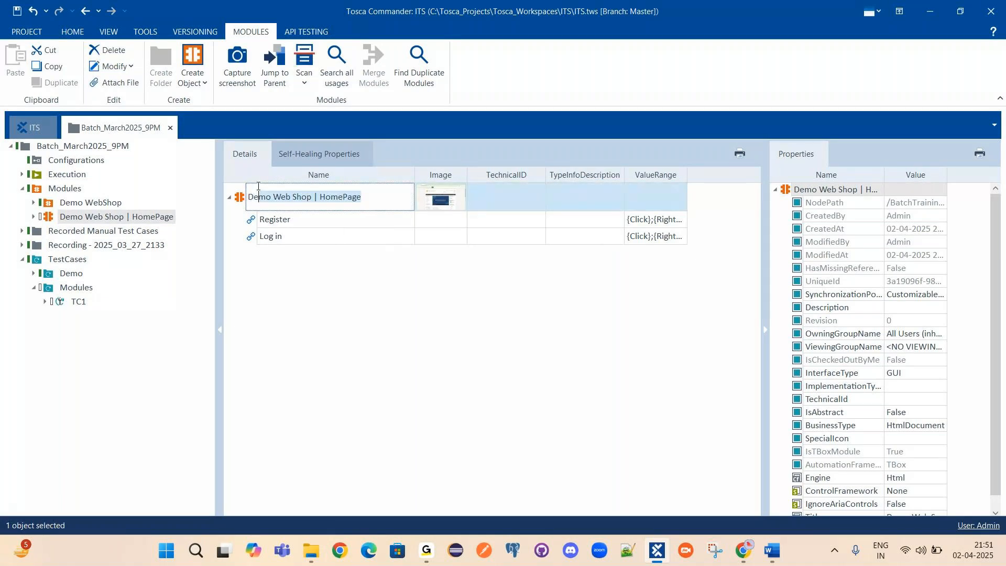
left_click(397, 340)
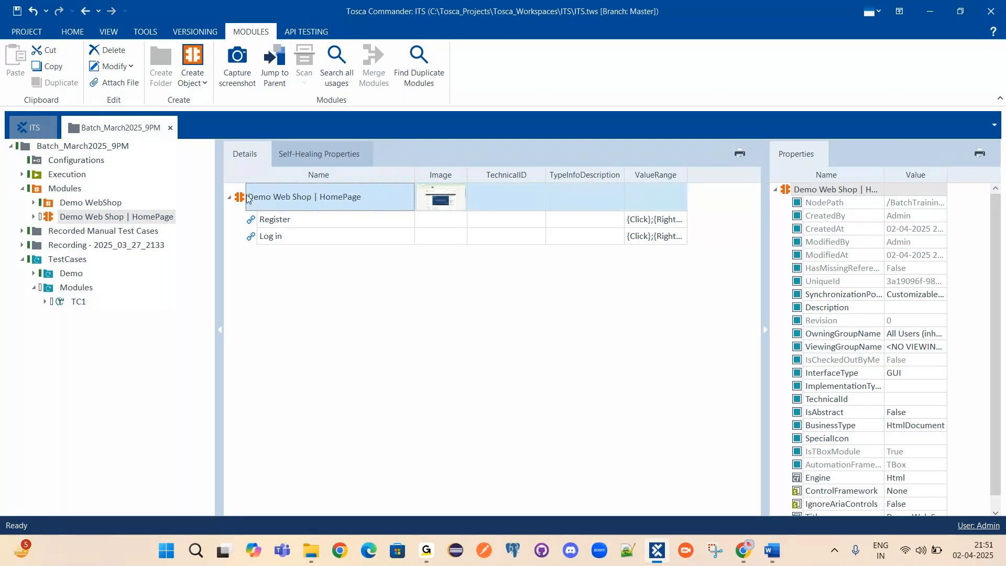
left_click(431, 203)
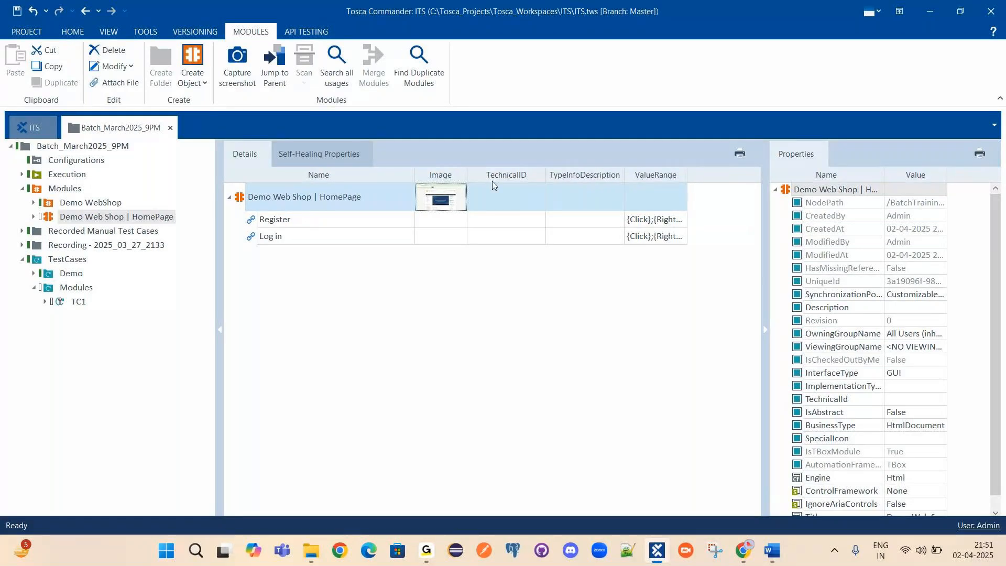
left_click(445, 197)
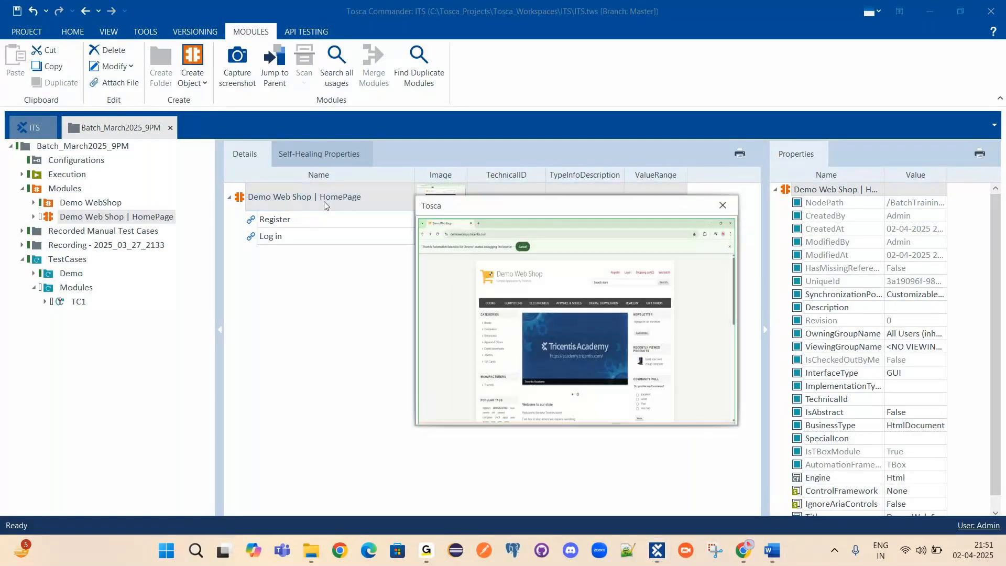
left_click_drag(738, 422, 956, 532)
left_click_drag(685, 209, 425, 143)
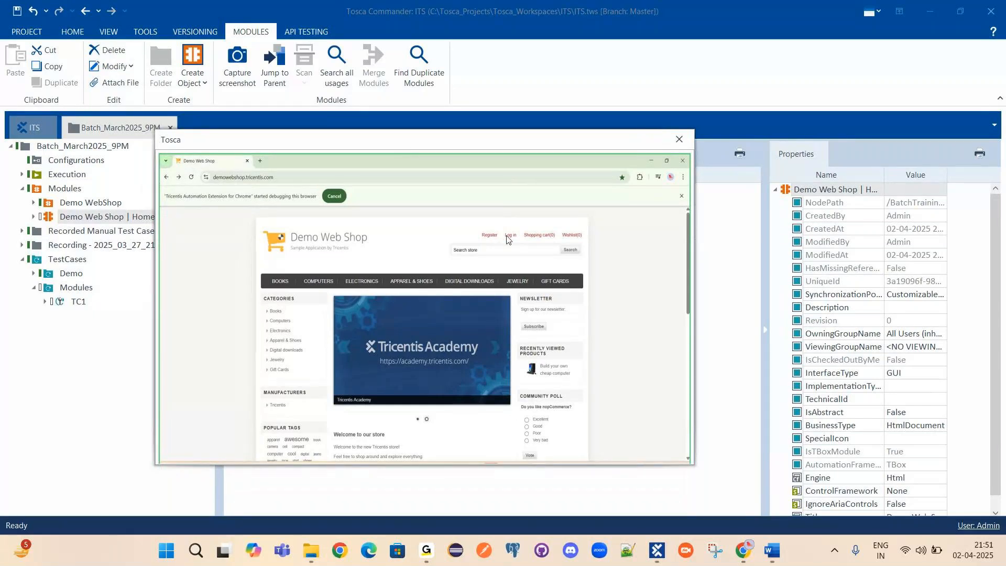
left_click_drag(535, 139, 598, 260)
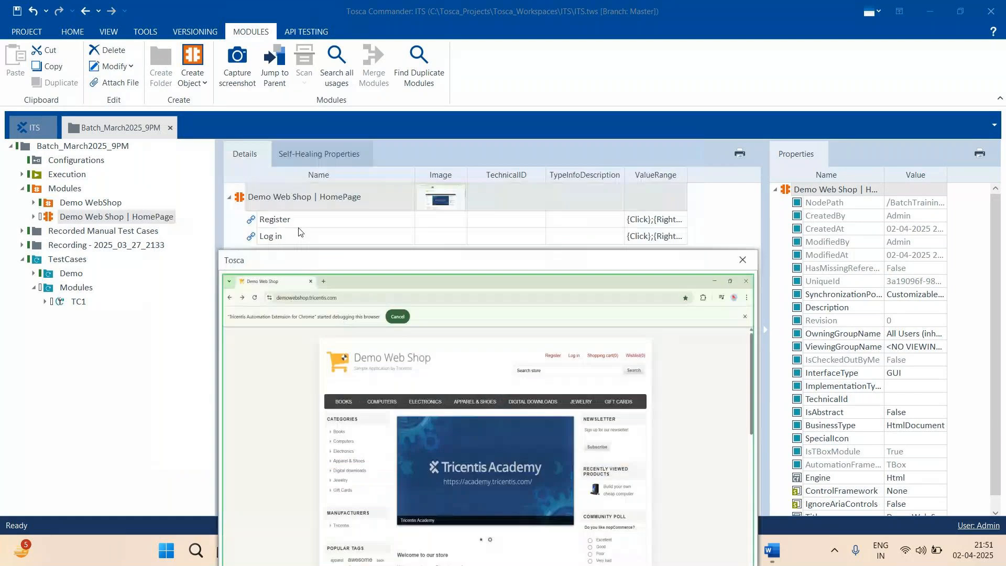
left_click_drag(418, 271, 558, 167)
left_click(884, 156)
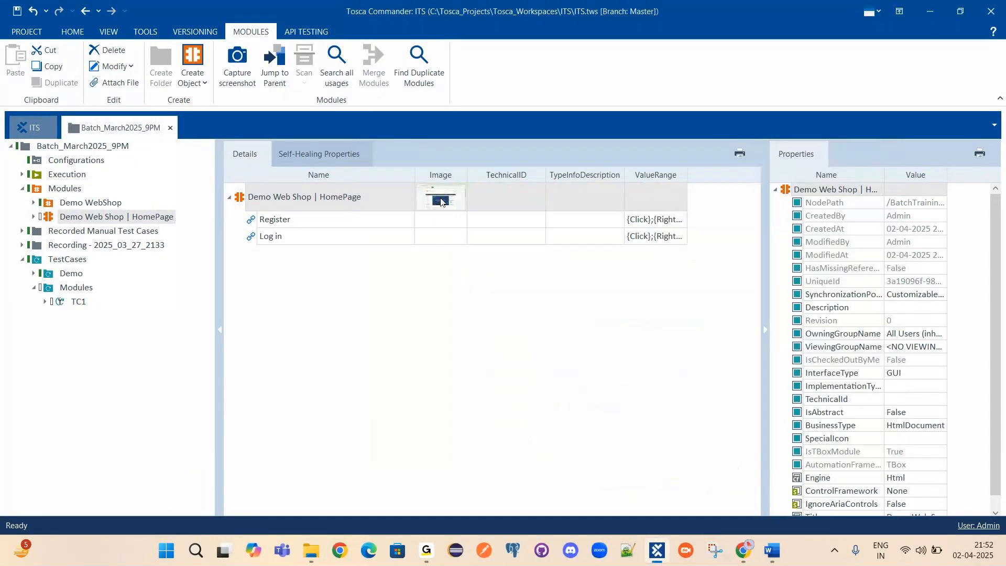
left_click(293, 236)
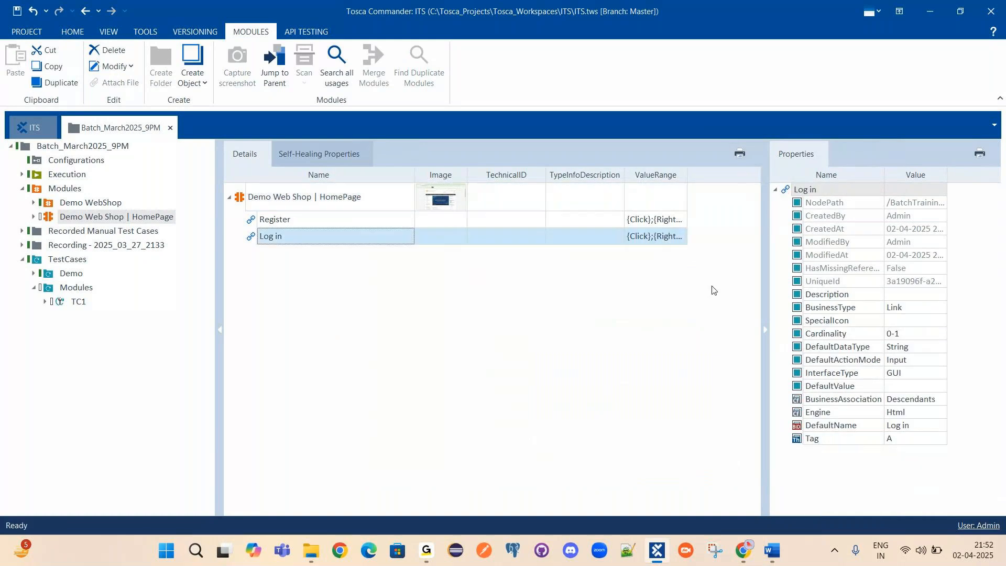
left_click(74, 304)
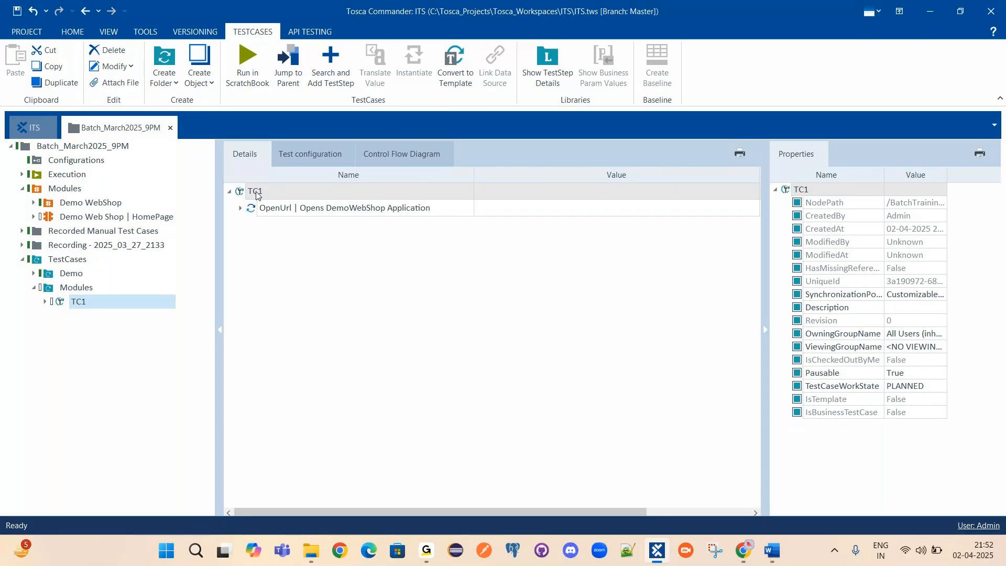
Search TC1's addable steps for 'HomePage' and add the Demo Web Shop | HomePage module.
right_click(256, 196)
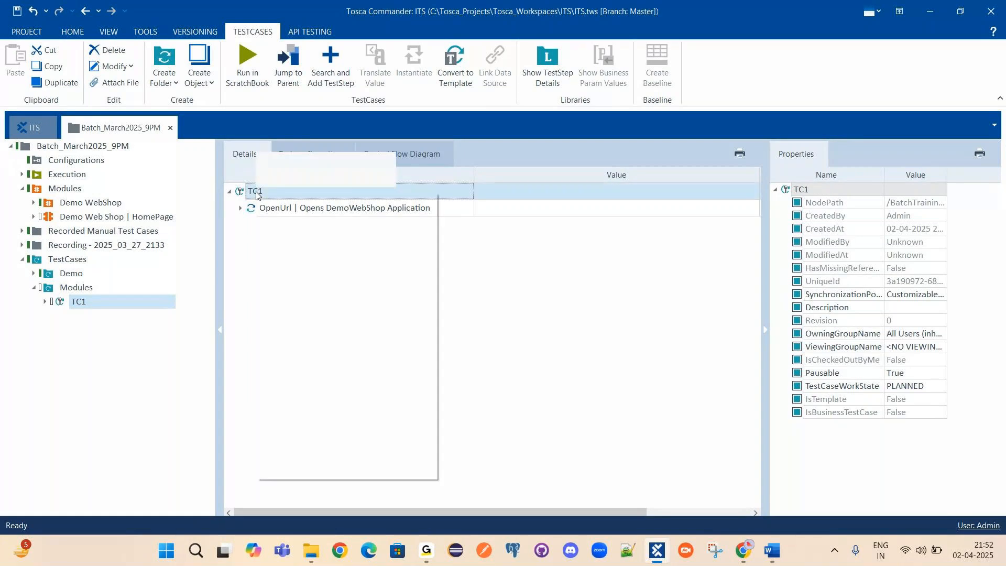
left_click(336, 474)
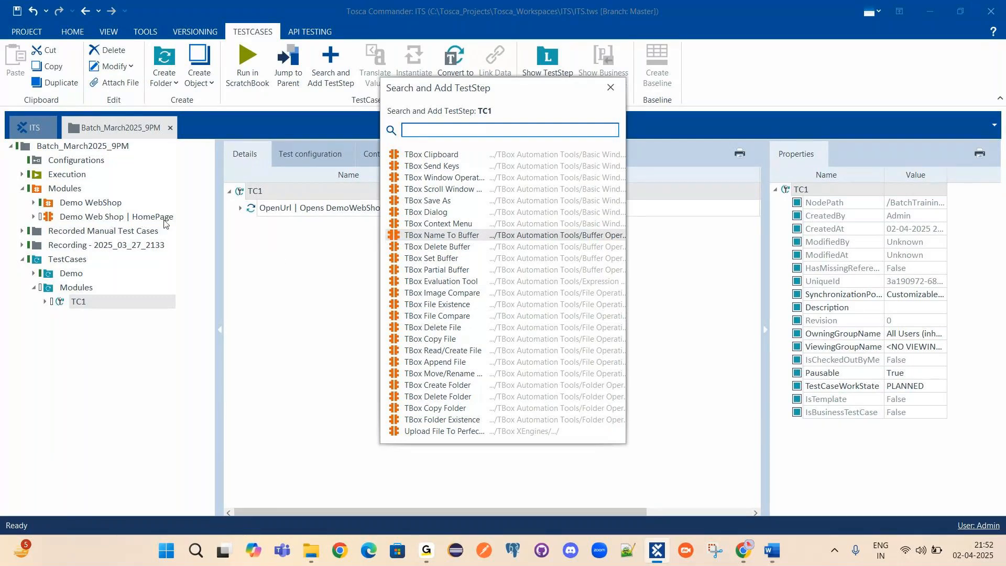
type("D")
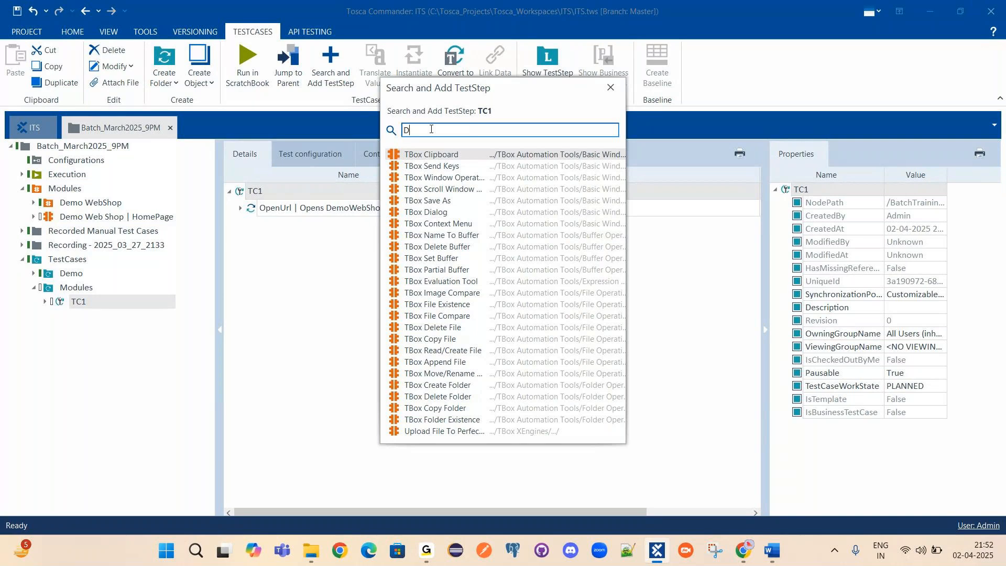
type("emo Web SH")
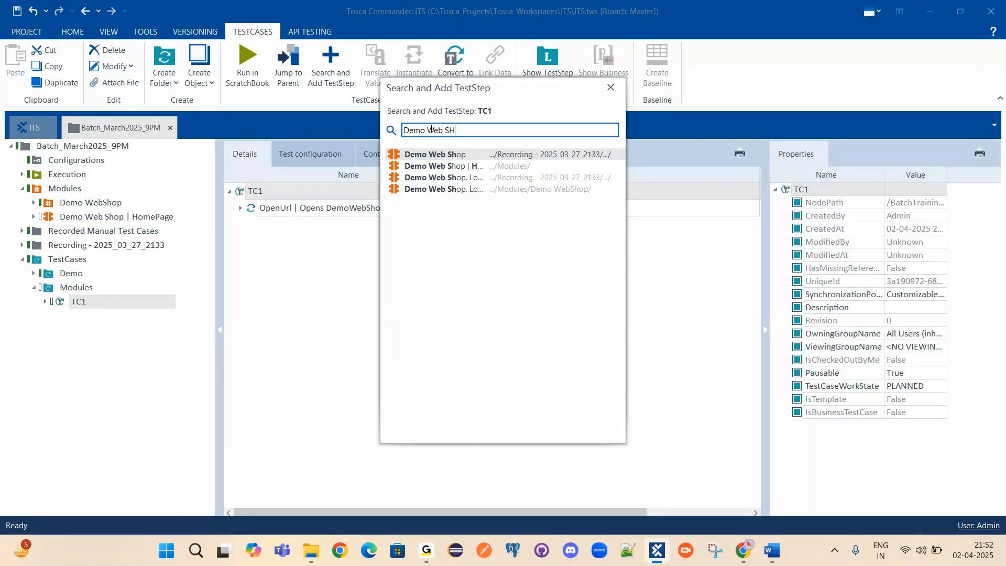
key("BackSpace")
type("hop")
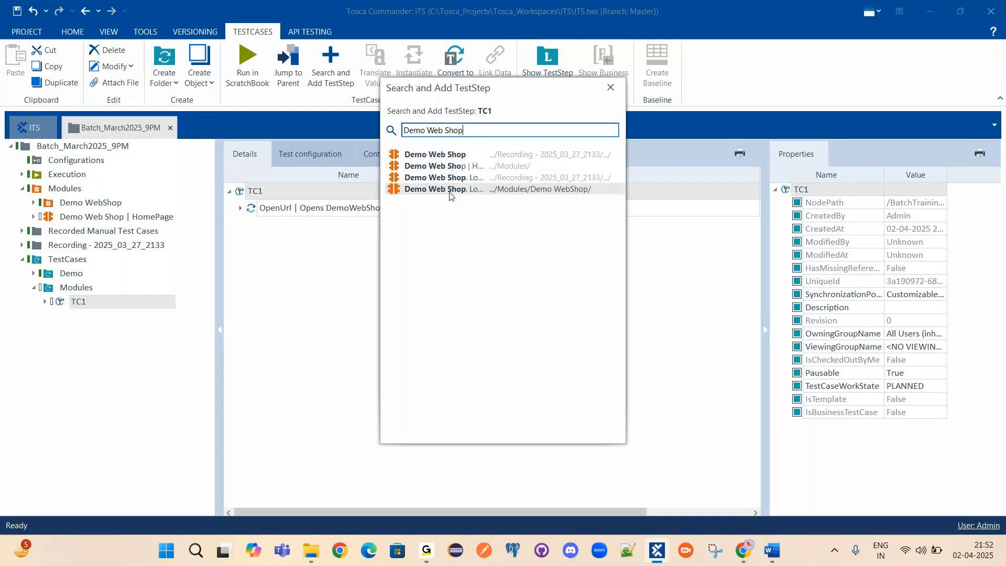
key("ctrl+a")
type("HomePage")
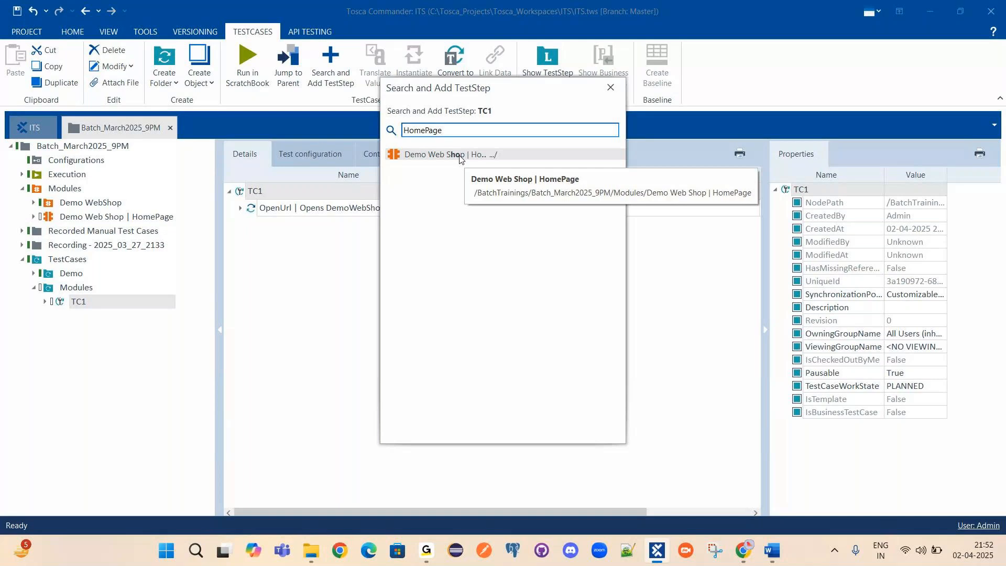
left_click(397, 156)
double_click(396, 156)
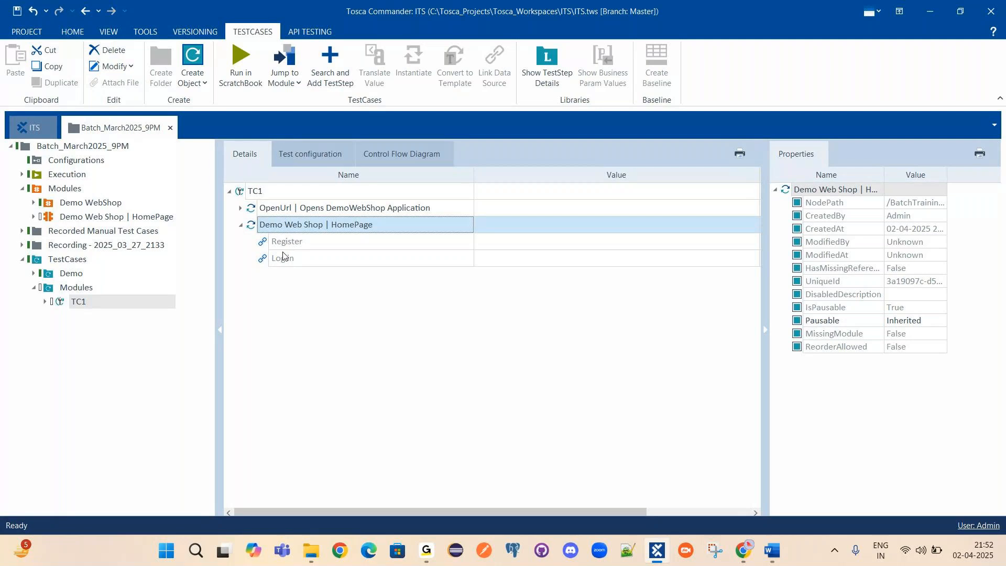
Delete the search-added HomePage step and drag the Demo Web Shop | HomePage module onto TC1.
right_click(328, 224)
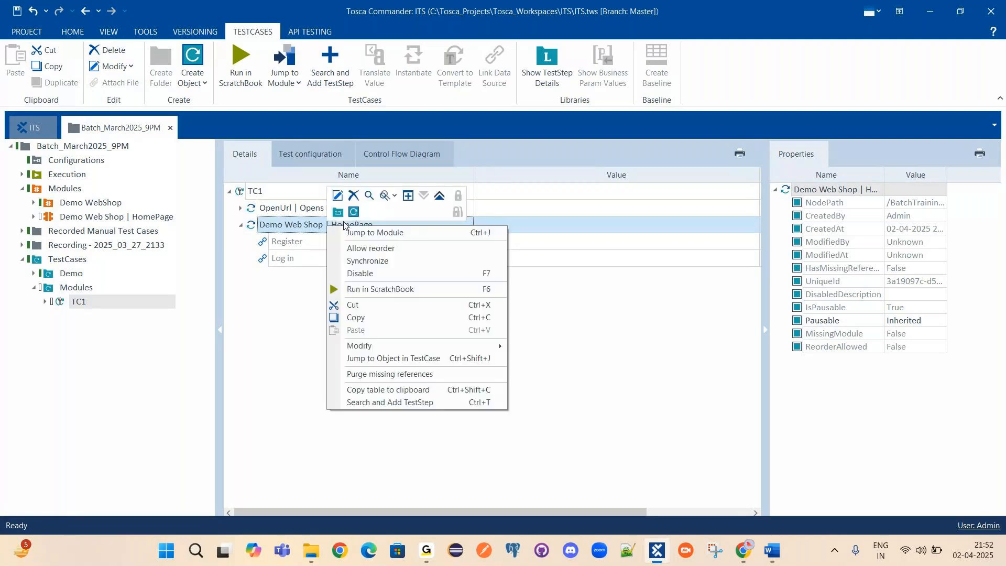
left_click(353, 196)
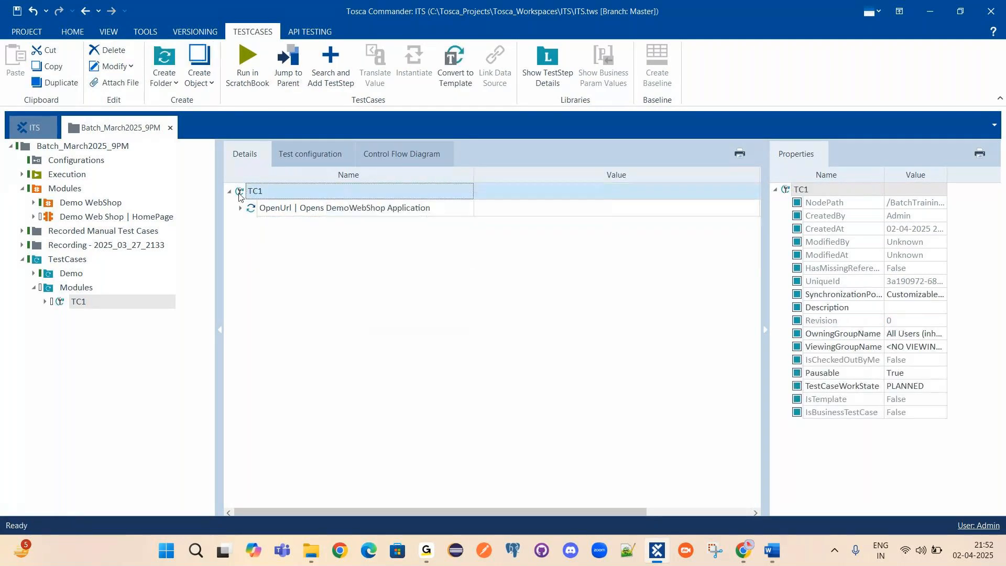
left_click(48, 218)
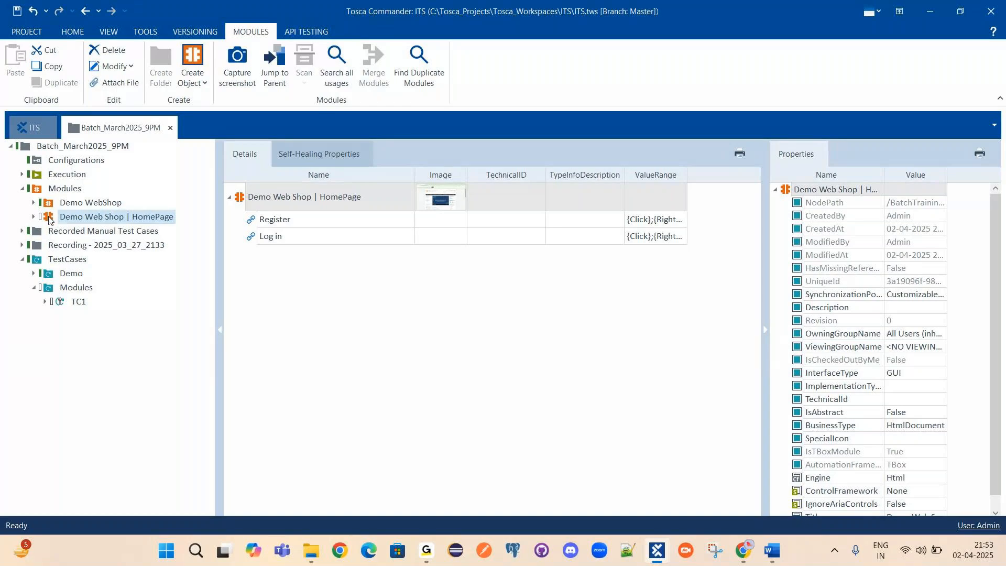
left_click_drag(52, 219, 75, 348)
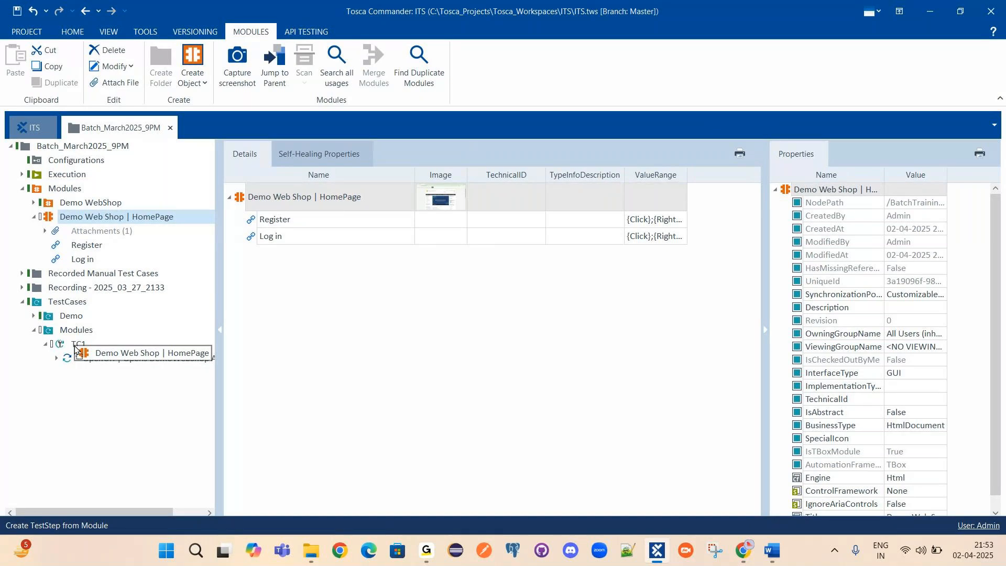
left_click_drag(75, 348, 75, 347)
Collapse the HomePage module and select the new Demo Web Shop | HomePage step under TC1.
right_click(75, 348)
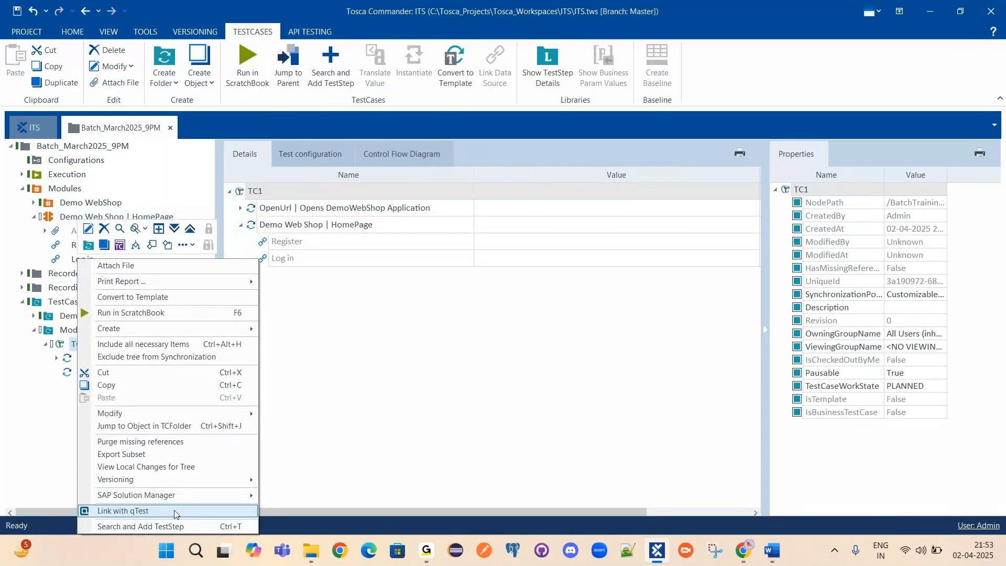
left_click(303, 347)
left_click(36, 218)
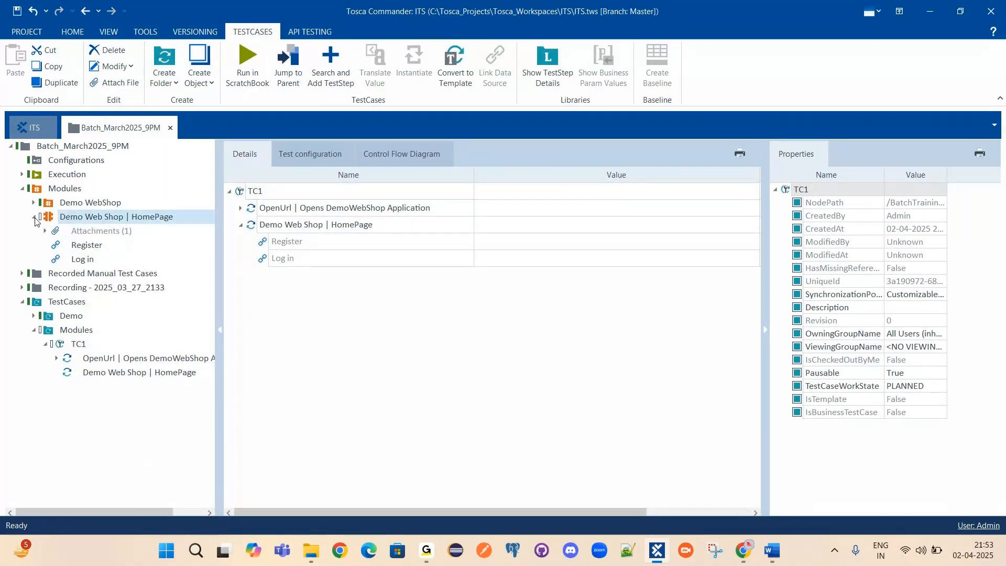
left_click(35, 218)
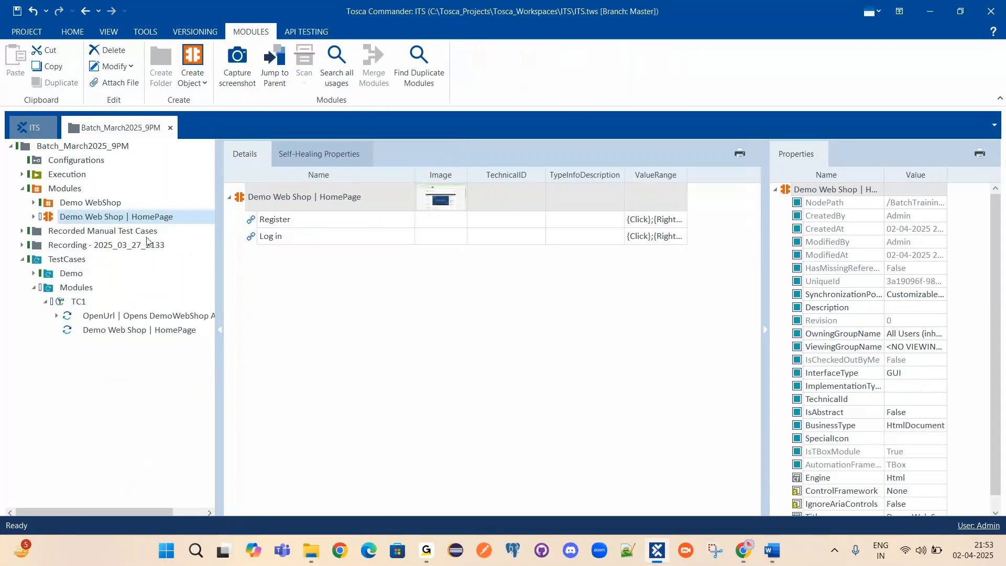
left_click(74, 304)
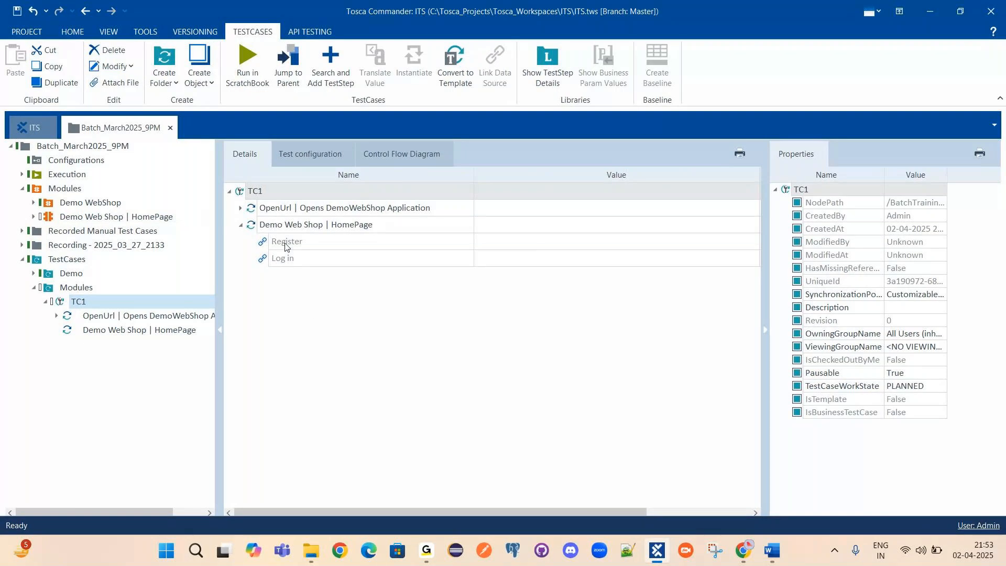
left_click(515, 228)
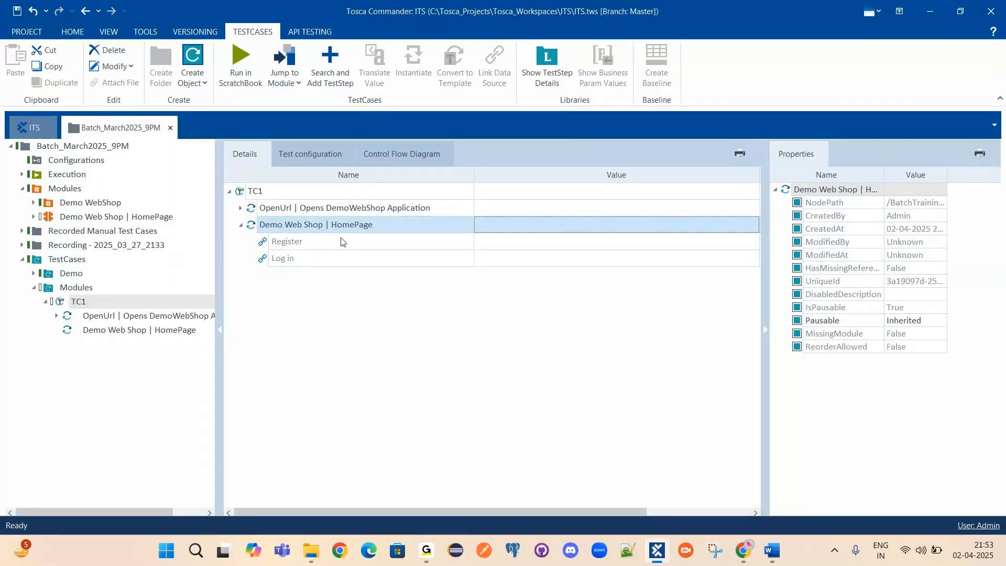
key("alt+Tab")
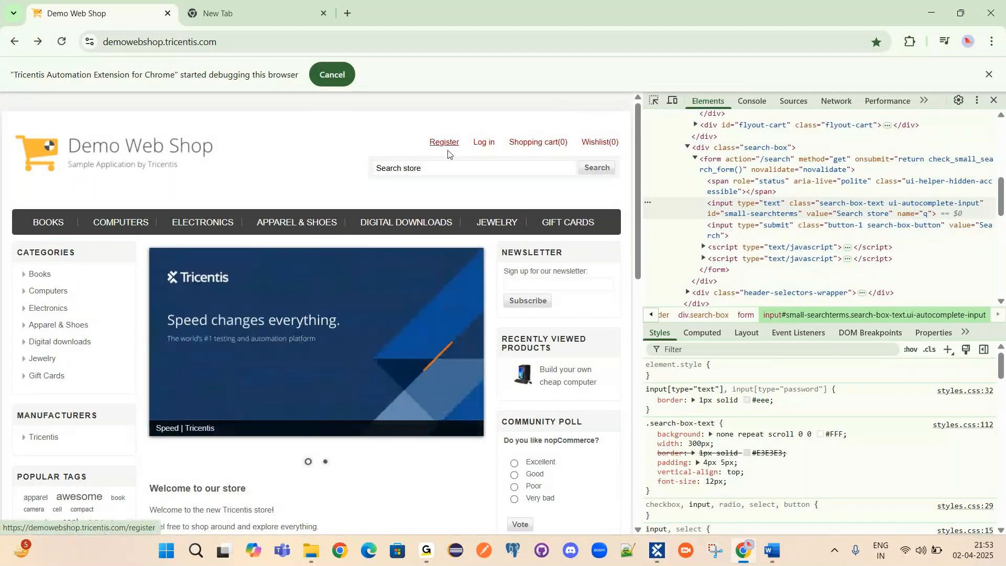
left_click(935, 18)
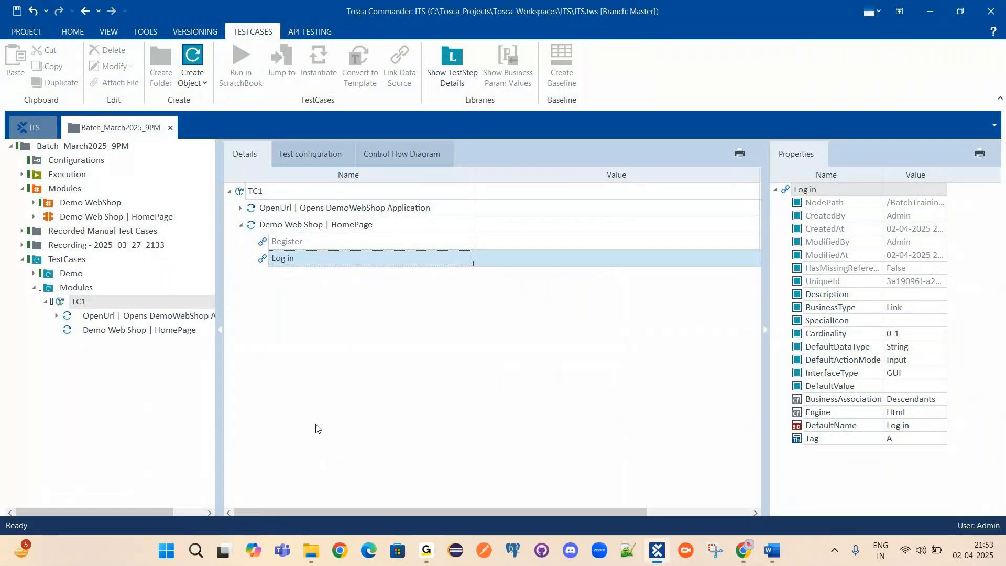
key("Up")
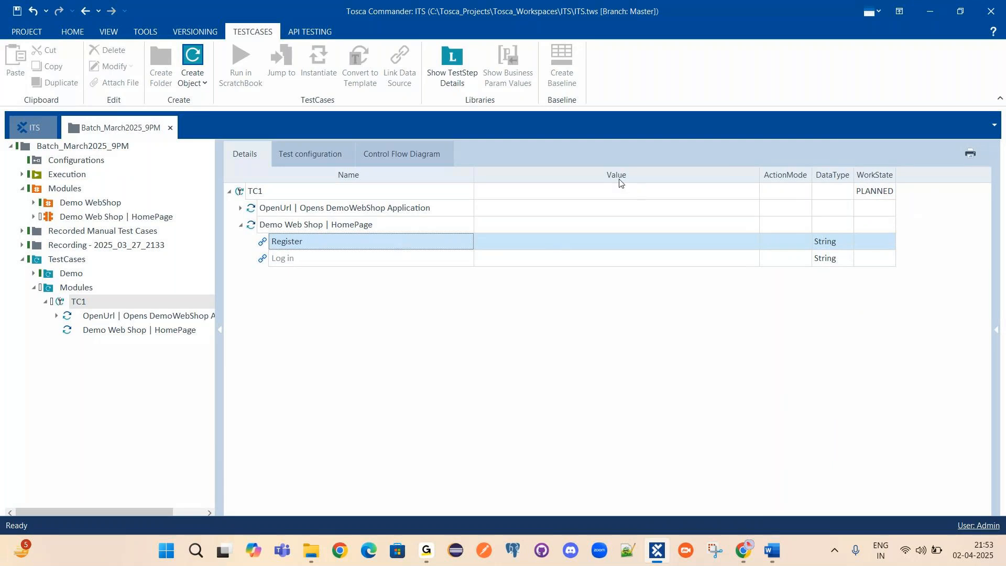
Set the HomePage step's Register value to {CLICK}.
left_click(552, 240)
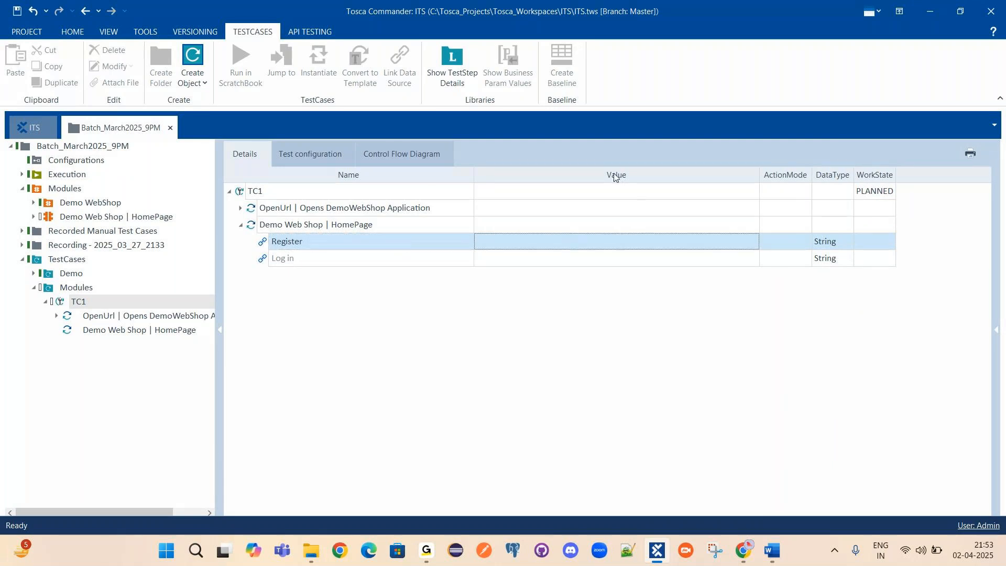
left_click(558, 240)
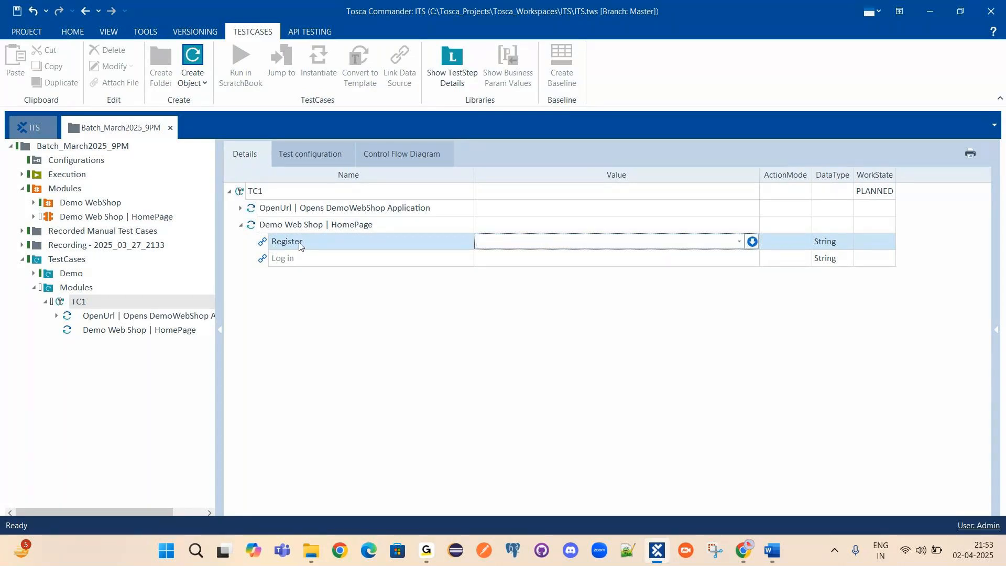
mouse_move(429, 547)
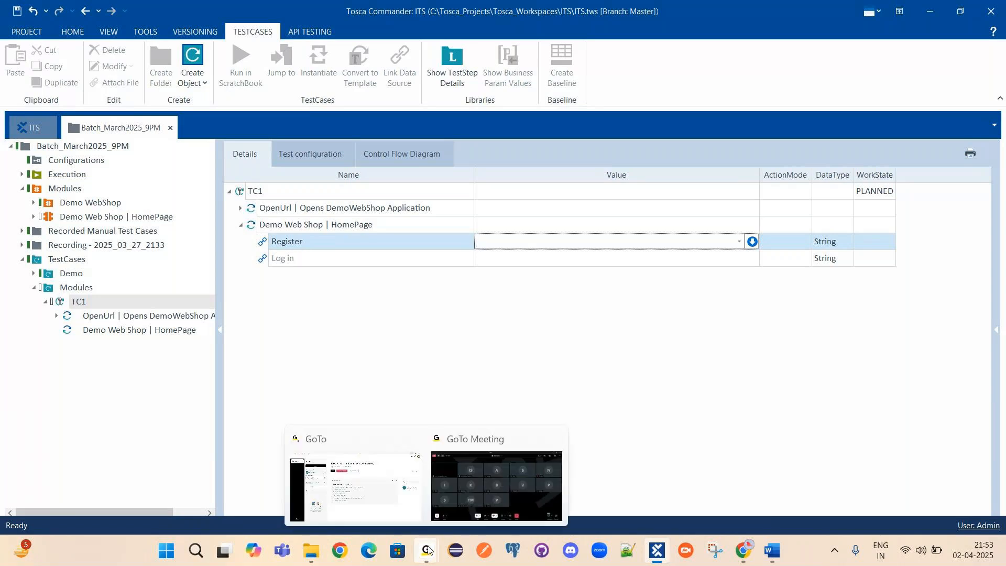
mouse_move(460, 495)
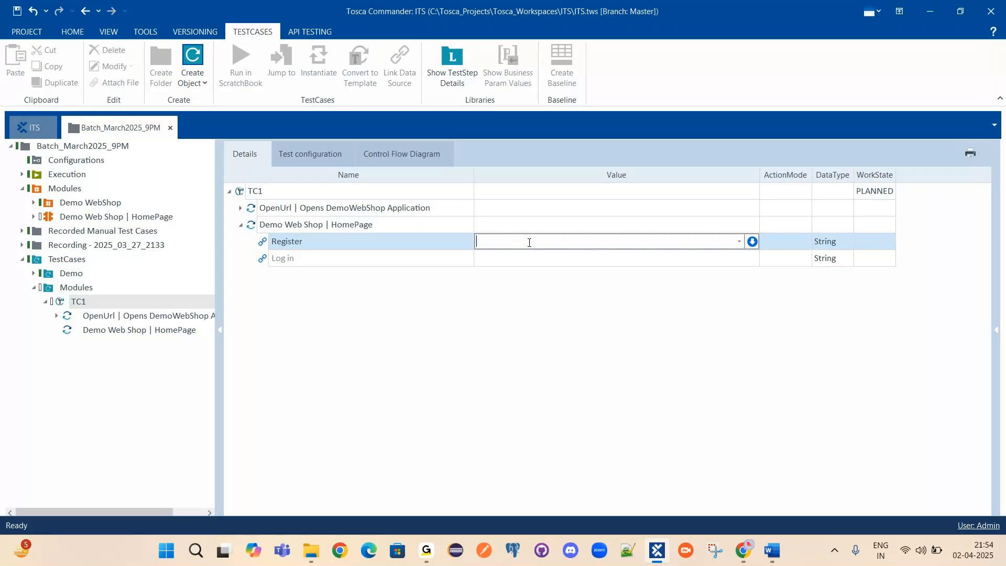
type("{Click}")
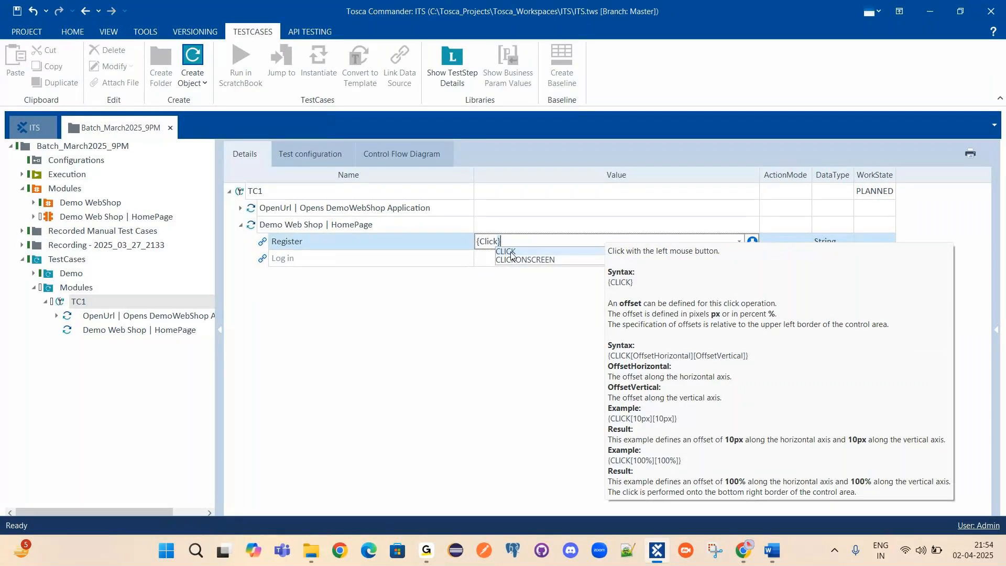
left_click(512, 256)
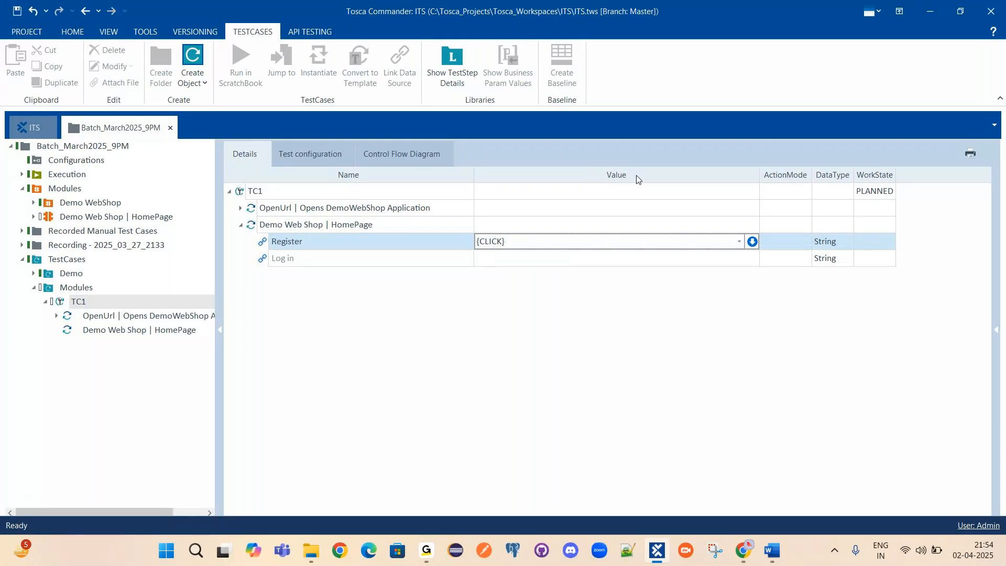
key("Return")
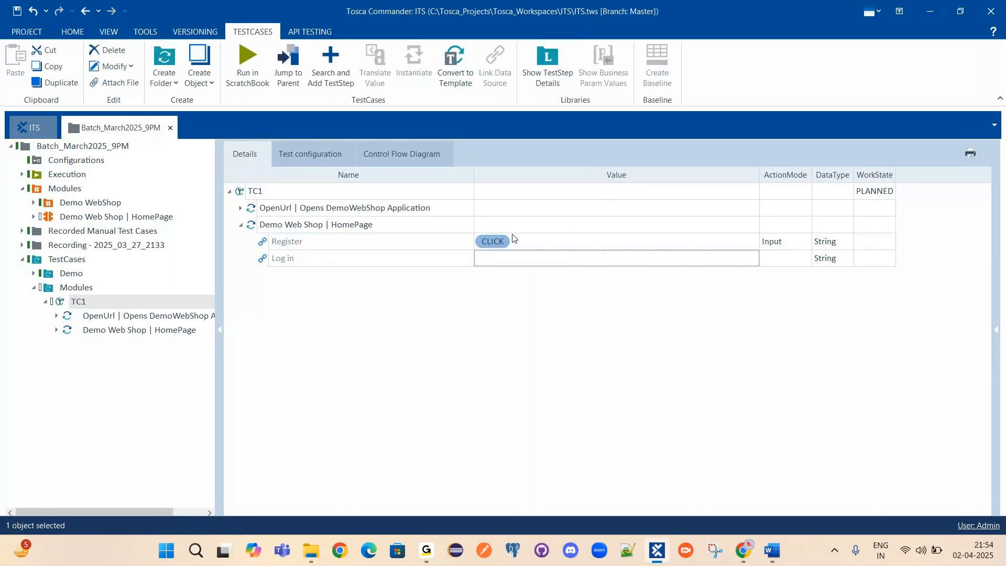
Jump to the HomePage module and view its enlarged captured page screenshot.
left_click(315, 224)
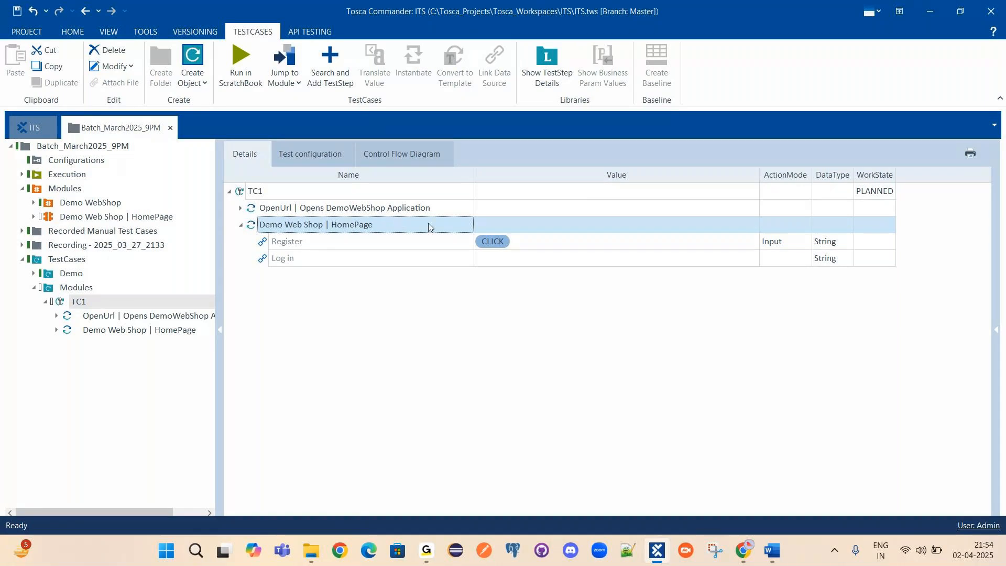
right_click(359, 233)
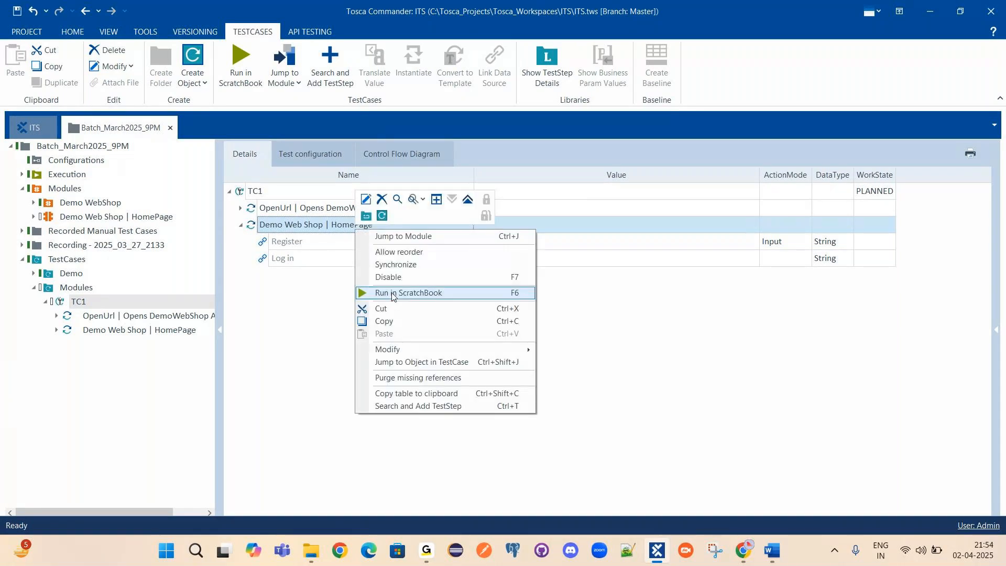
left_click(630, 273)
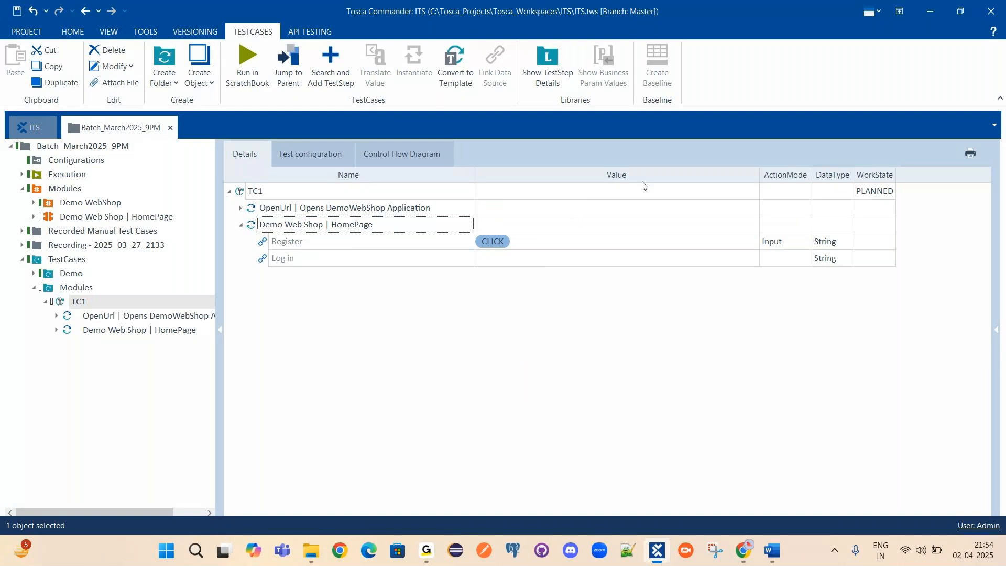
left_click(506, 243)
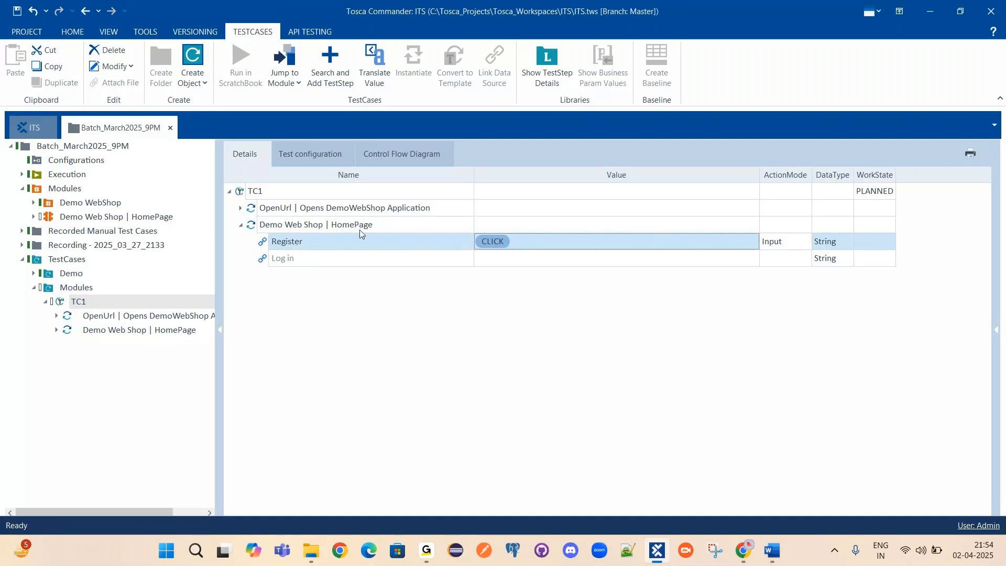
left_click(331, 227)
right_click(305, 229)
left_click(335, 235)
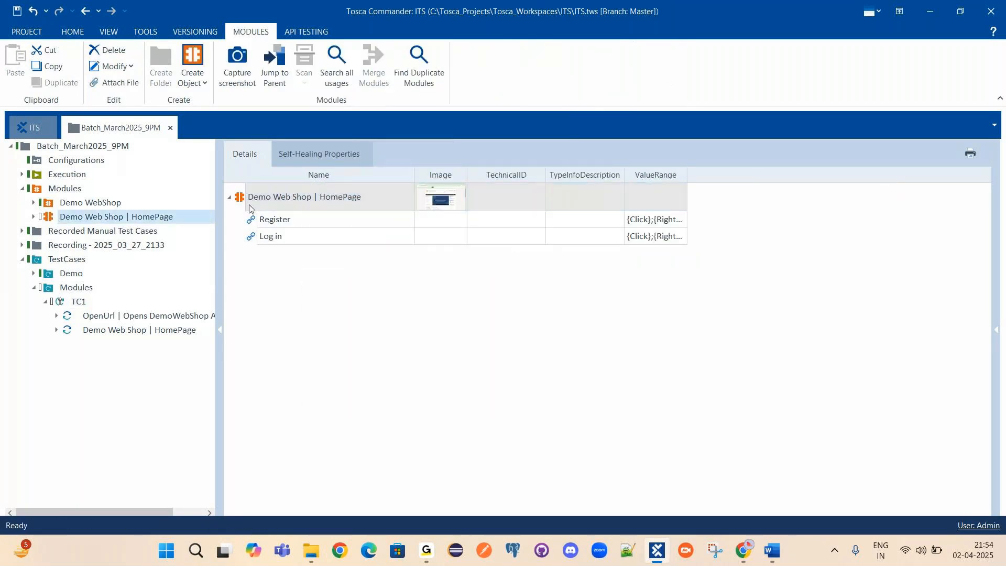
left_click(449, 203)
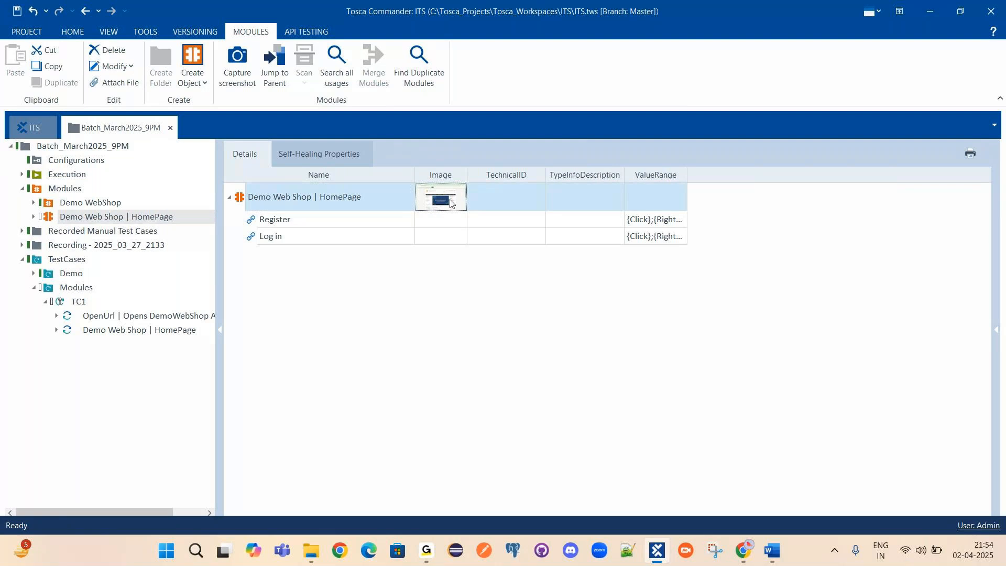
left_click_drag(420, 206, 272, 206)
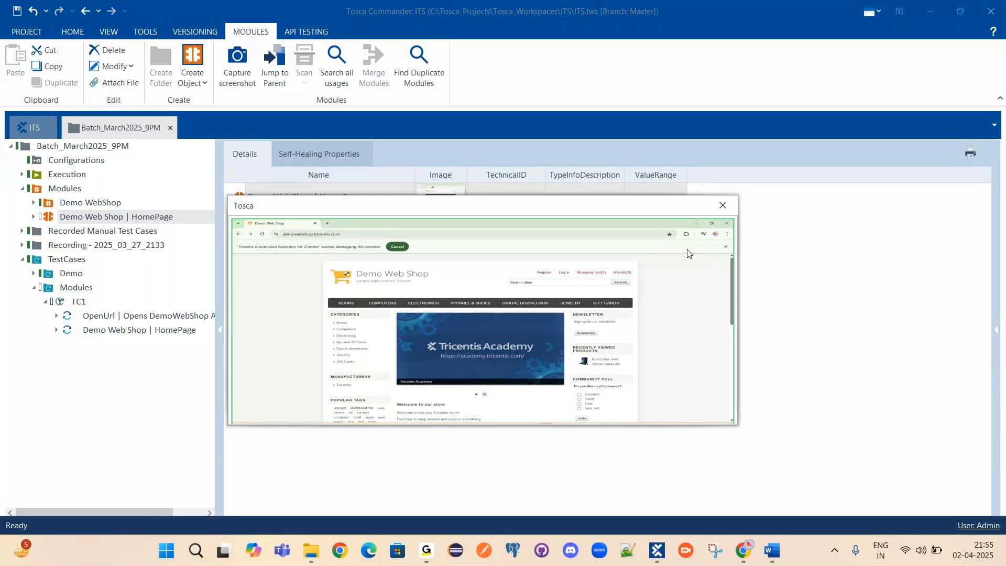
left_click(723, 206)
Run the Demo Web Shop | HomePage step in ScratchBook.
left_click(125, 331)
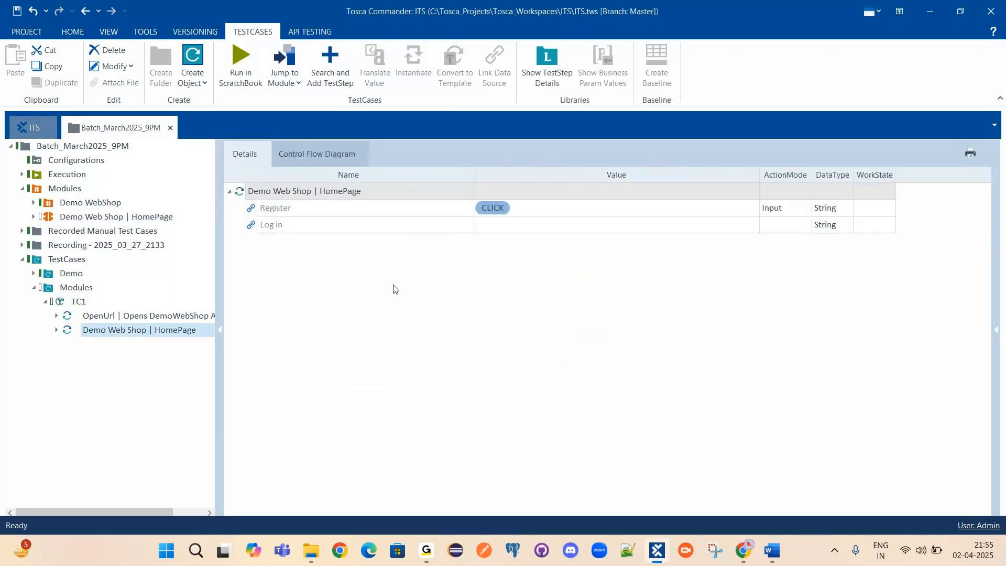
right_click(328, 192)
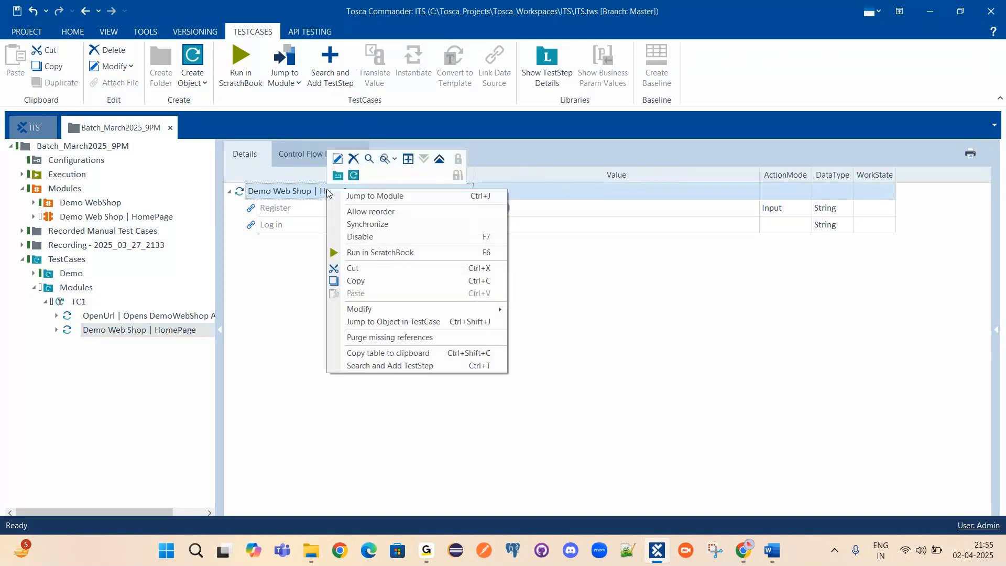
left_click(381, 254)
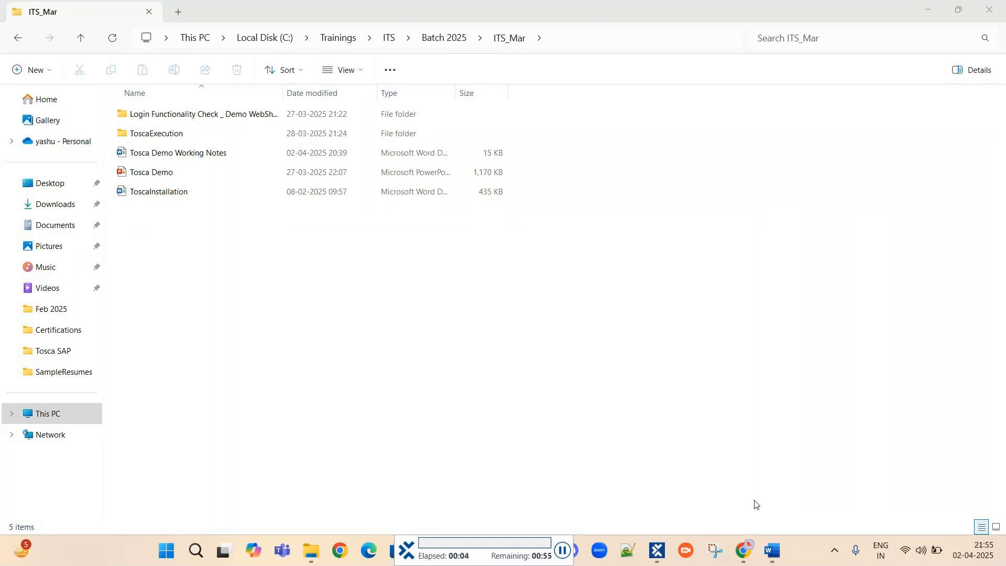
Show the Demo Web Shop in Chrome without DevTools and watch the run reach the Register page.
mouse_move(749, 550)
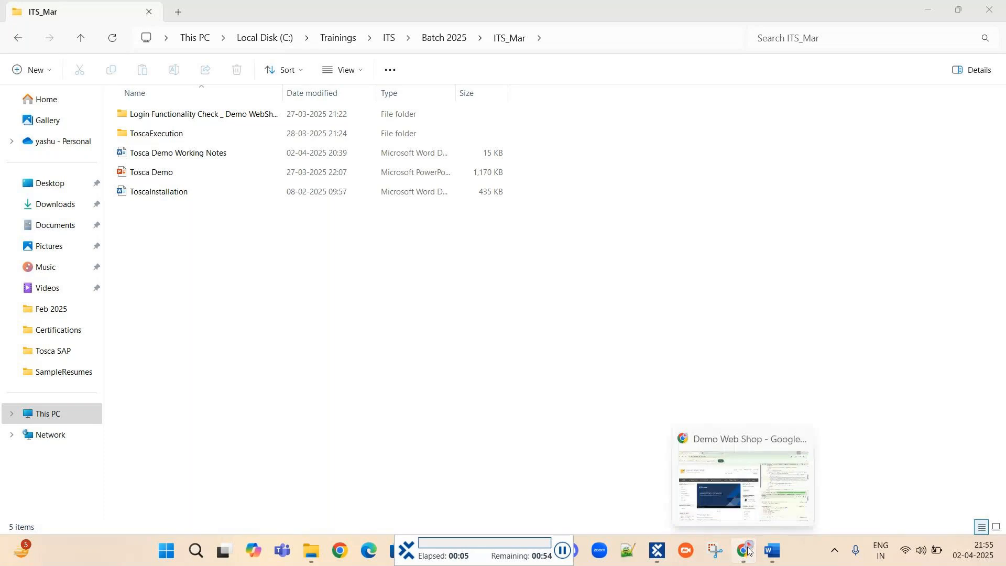
left_click(749, 551)
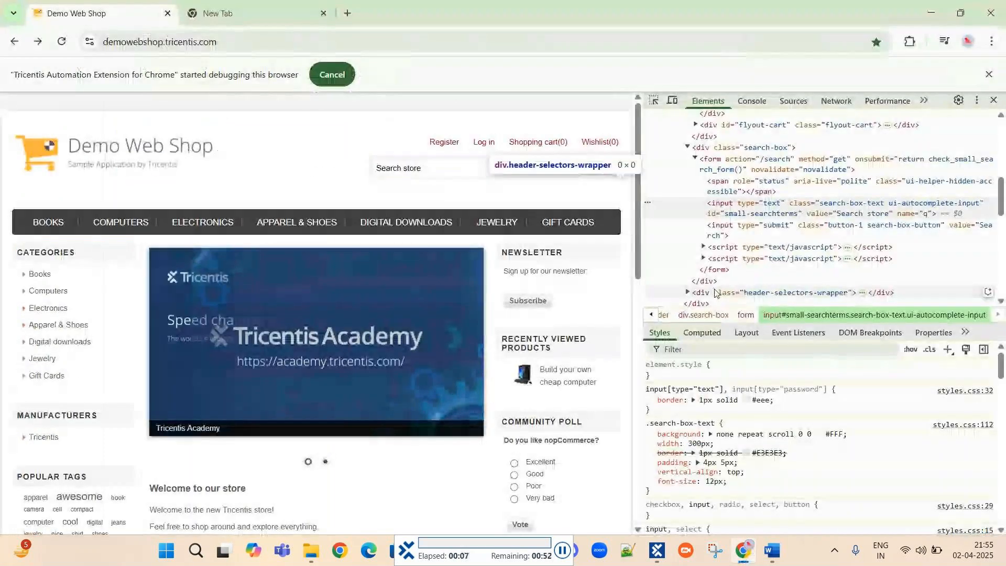
left_click(994, 100)
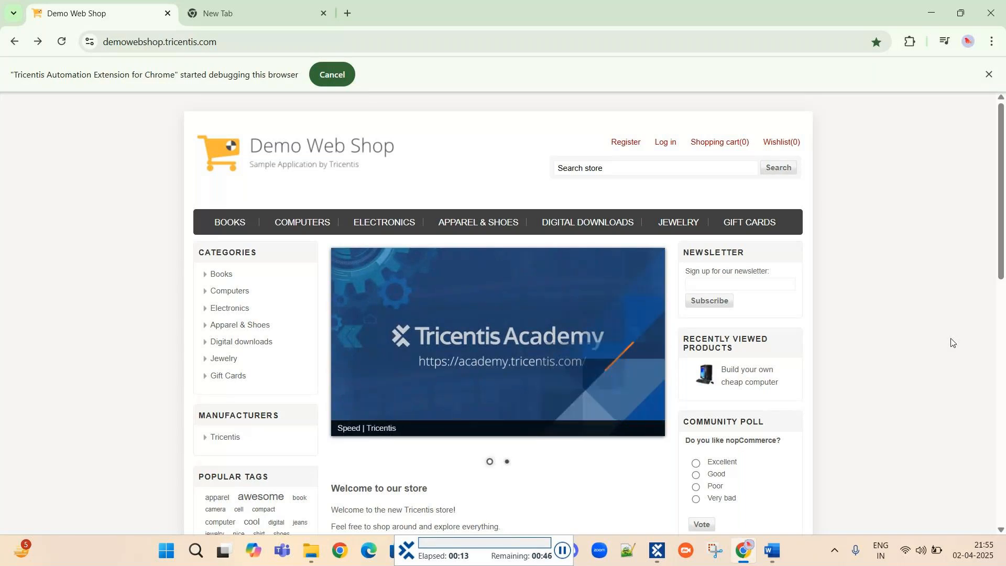
left_click(624, 146)
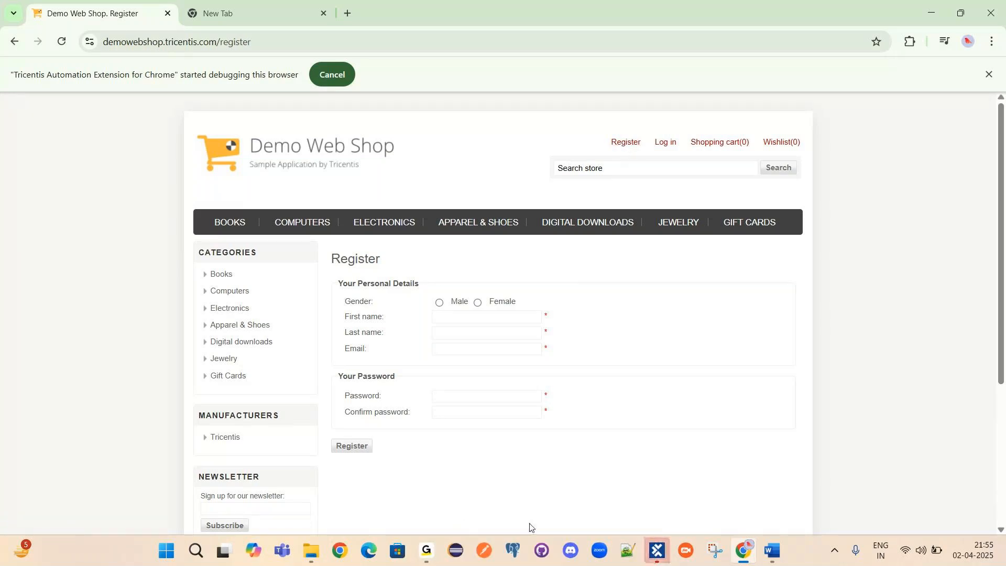
left_click(659, 551)
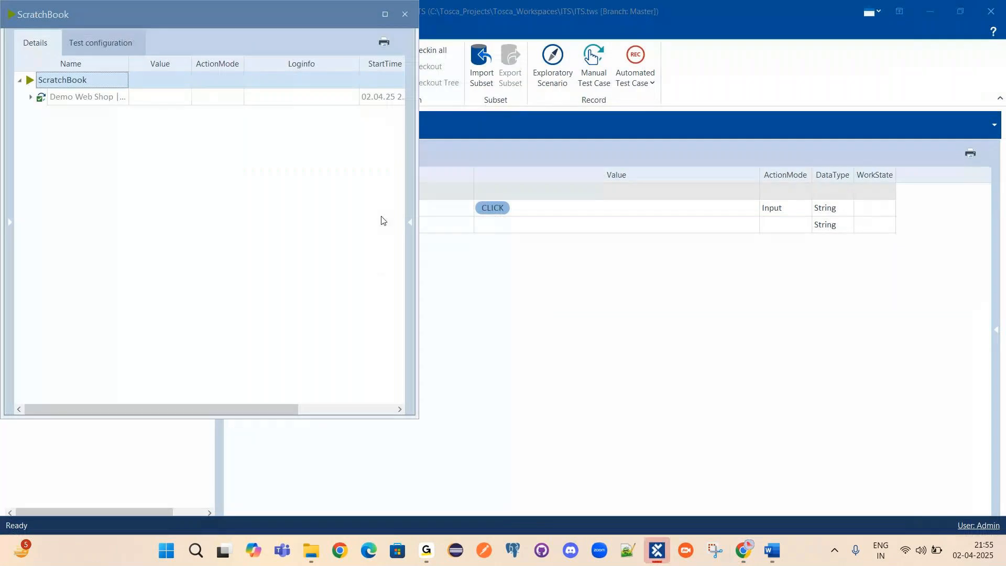
Expand the Demo Web Shop results, check the logged Register entry, then close the ScratchBook.
left_click(30, 97)
left_click(81, 114)
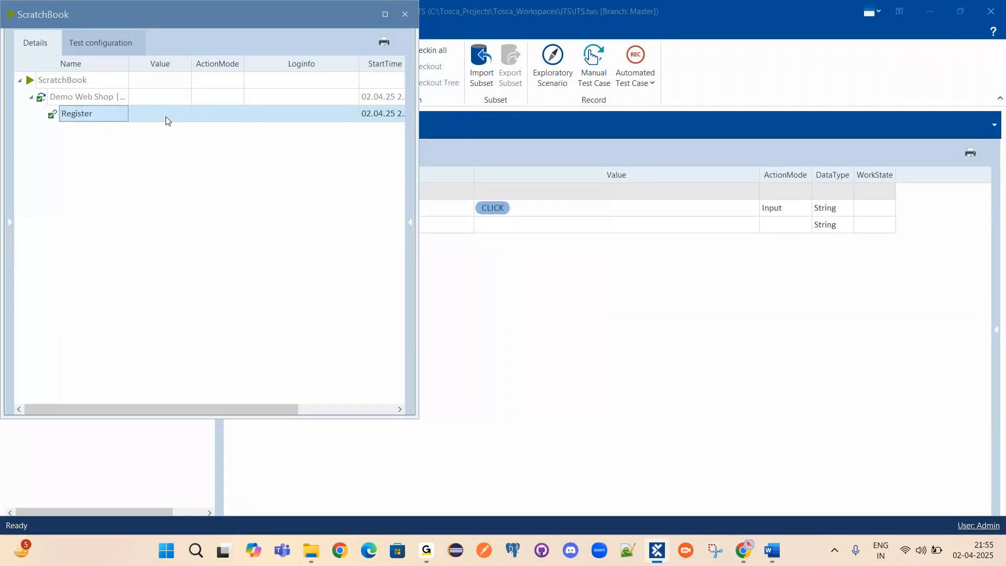
left_click(406, 15)
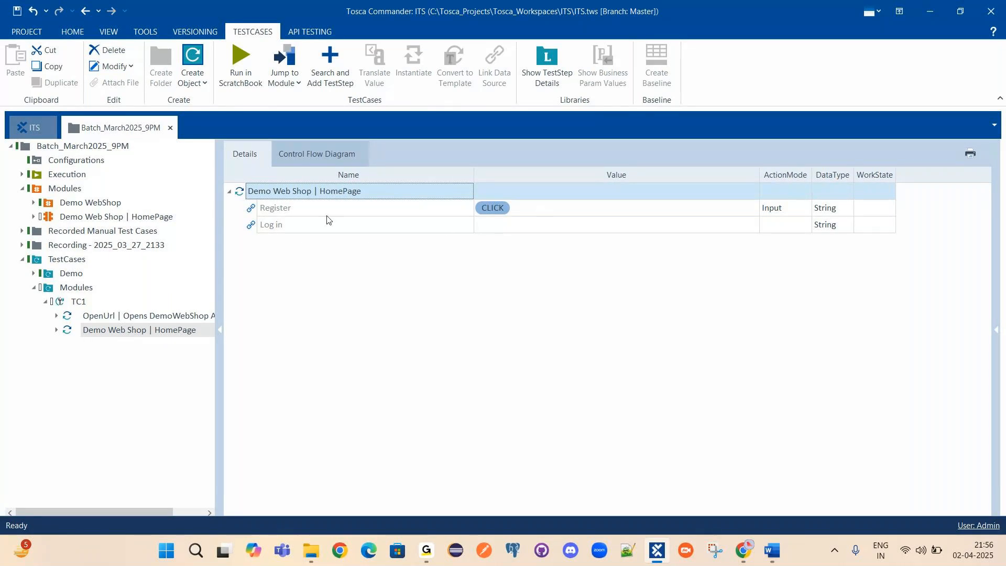
Rename TC1's HomePage step to 'Click on Register Link' and widen the tree to show full names.
left_click(384, 193)
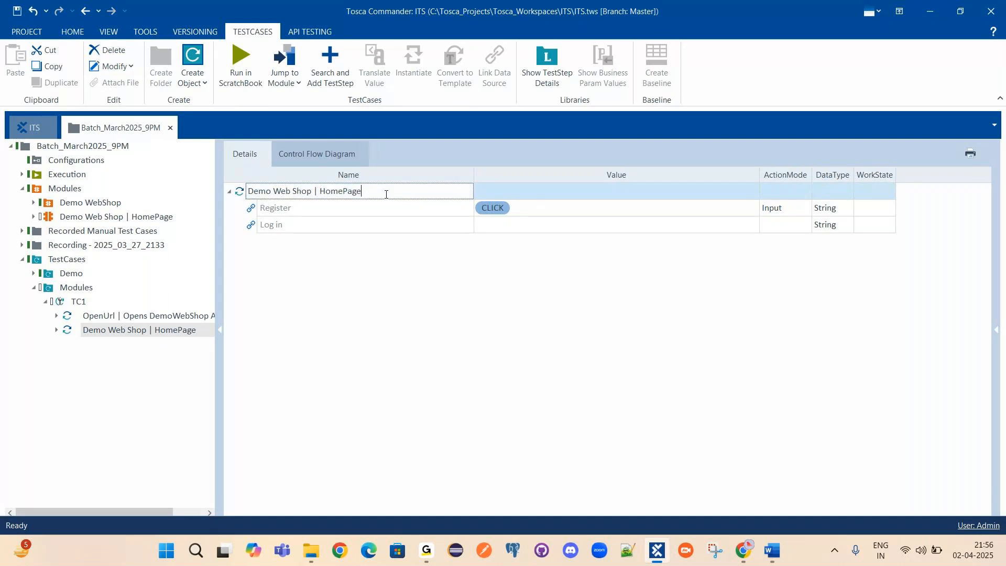
left_click_drag(386, 194, 86, 225)
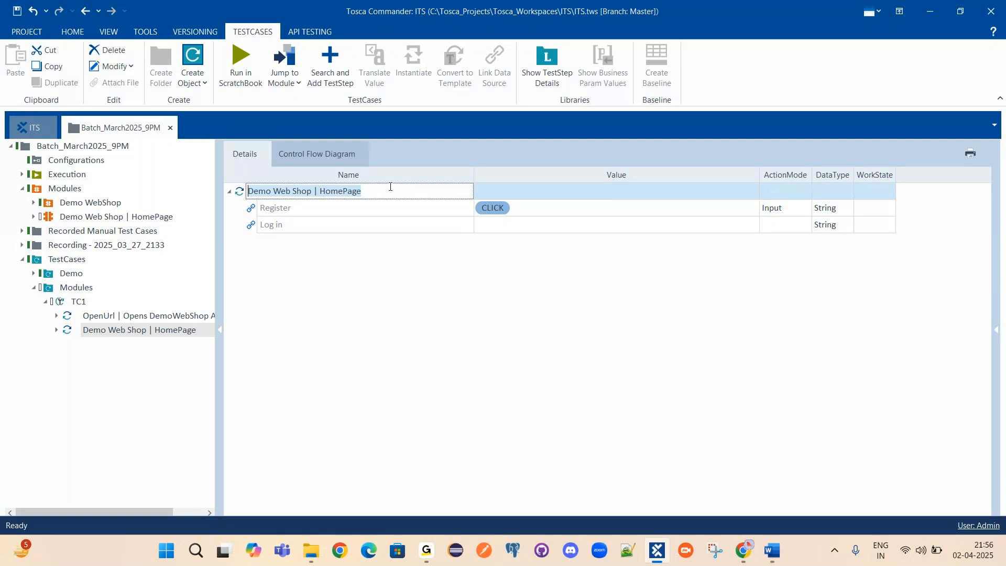
key("BackSpace")
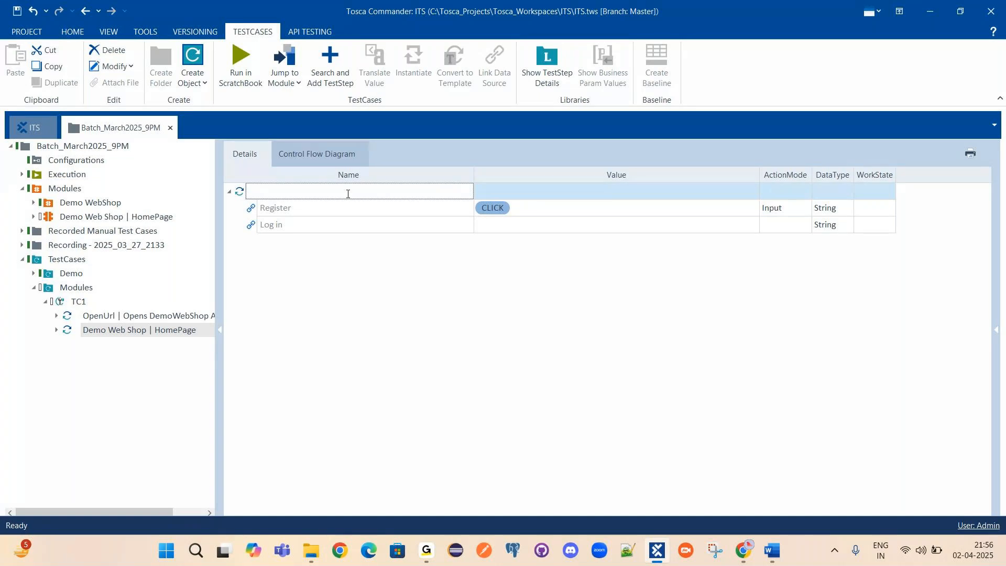
type("Click on Register Link")
key("Return")
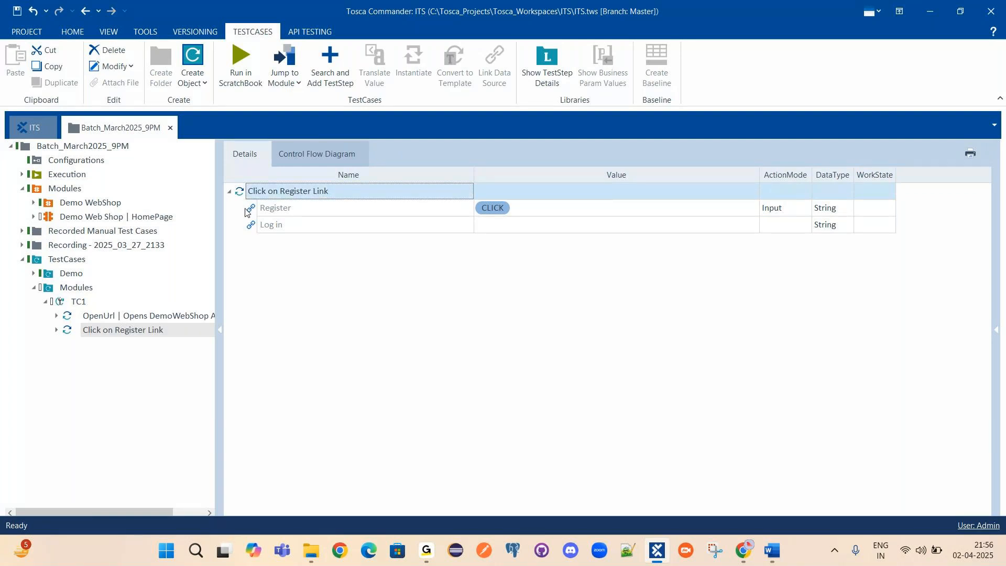
left_click_drag(219, 282, 304, 294)
left_click(76, 302)
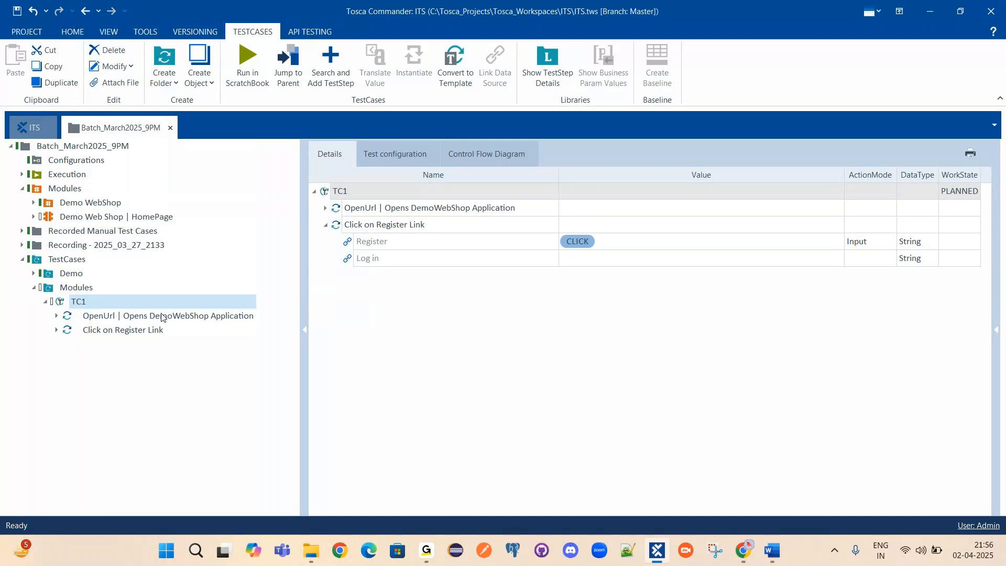
Save TC1 with Ctrl+S and inspect the Demo Web Shop | HomePage module's Log in element.
mouse_move(154, 320)
key("ctrl+s")
left_click(108, 217)
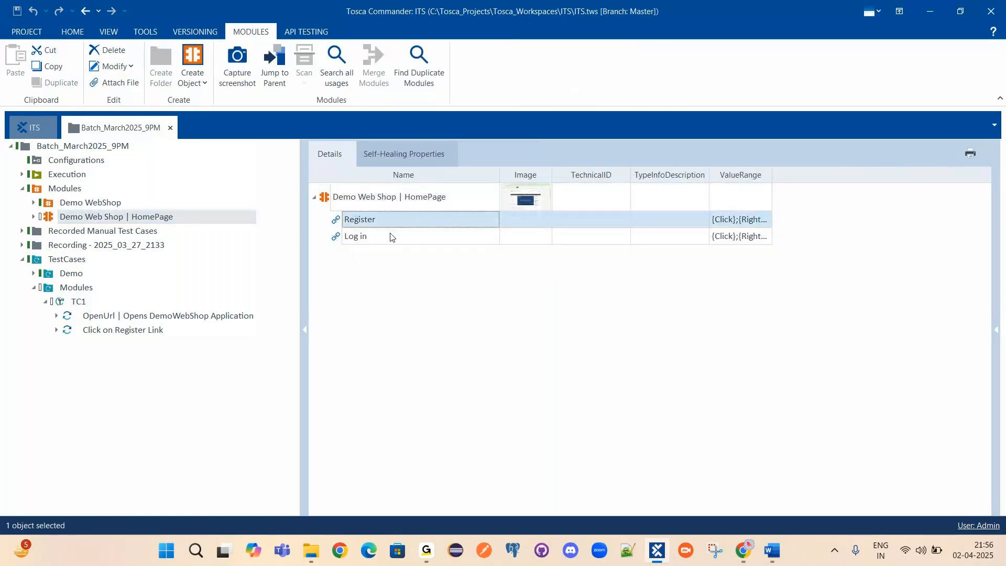
left_click(399, 236)
Return to the Click on Register Link step, then bring up the Demo Web Shop Register page in Chrome.
left_click(116, 316)
key("Down")
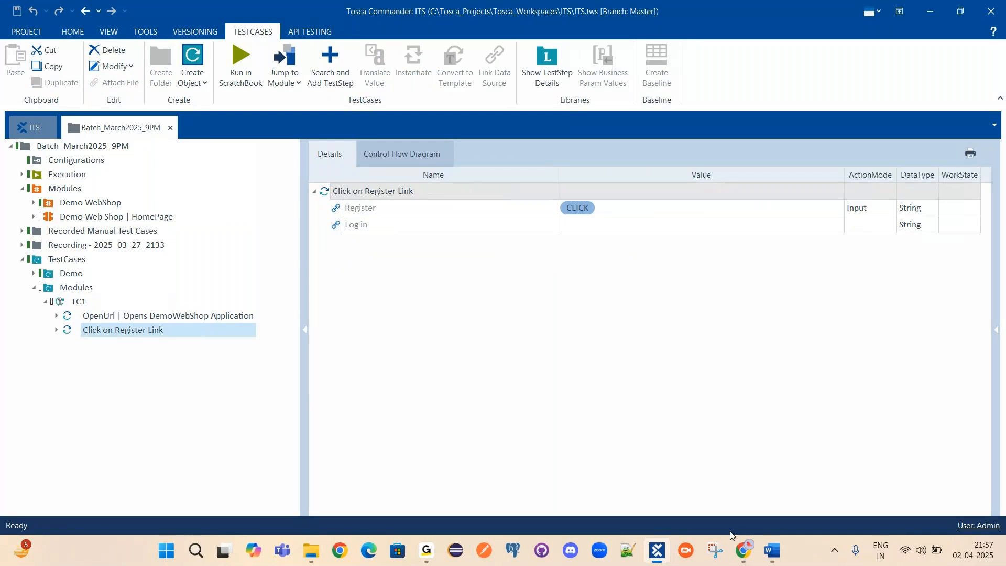
left_click(744, 550)
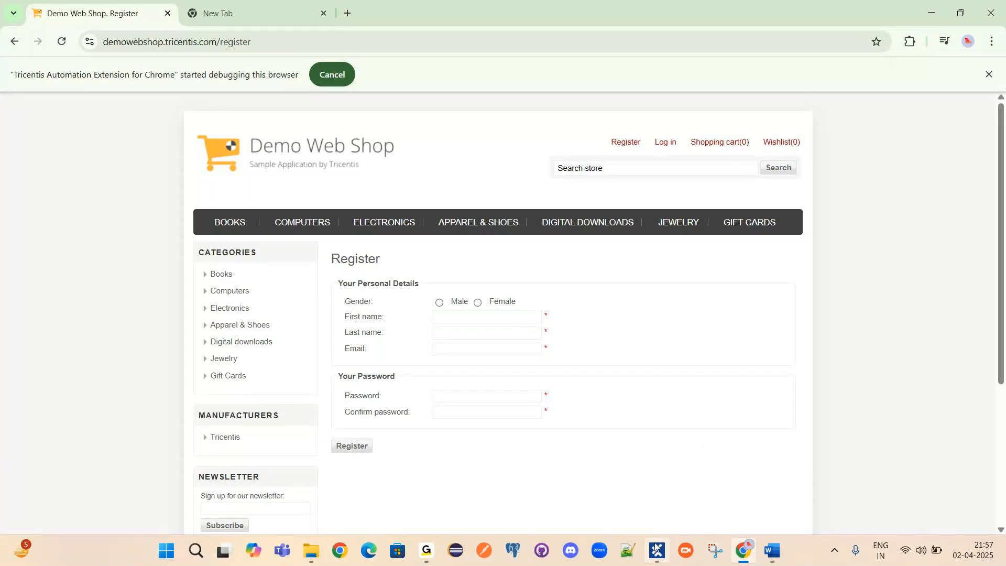
Inspect the Demo Web Shop register form, focusing the First name and Last name fields.
mouse_move(656, 549)
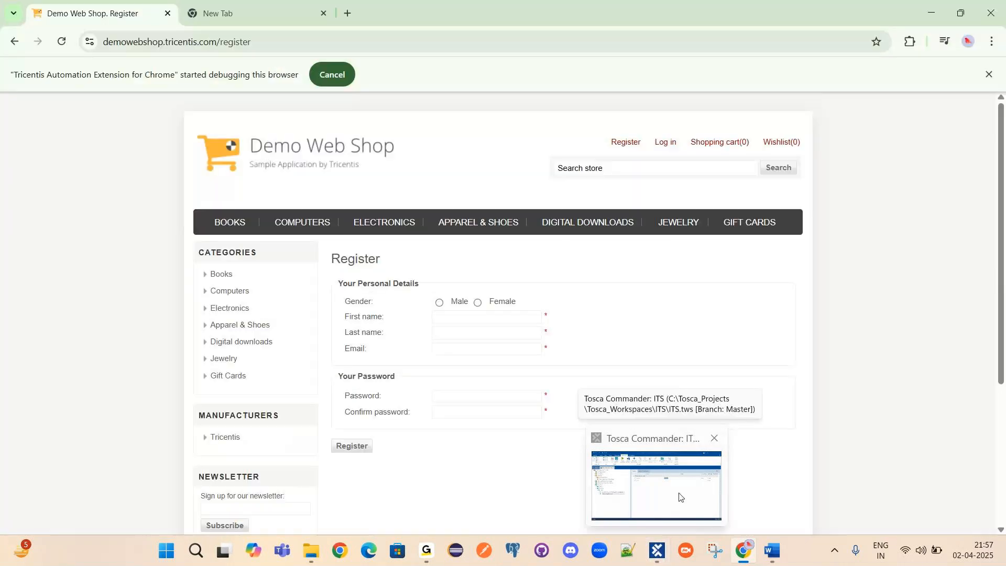
mouse_move(676, 470)
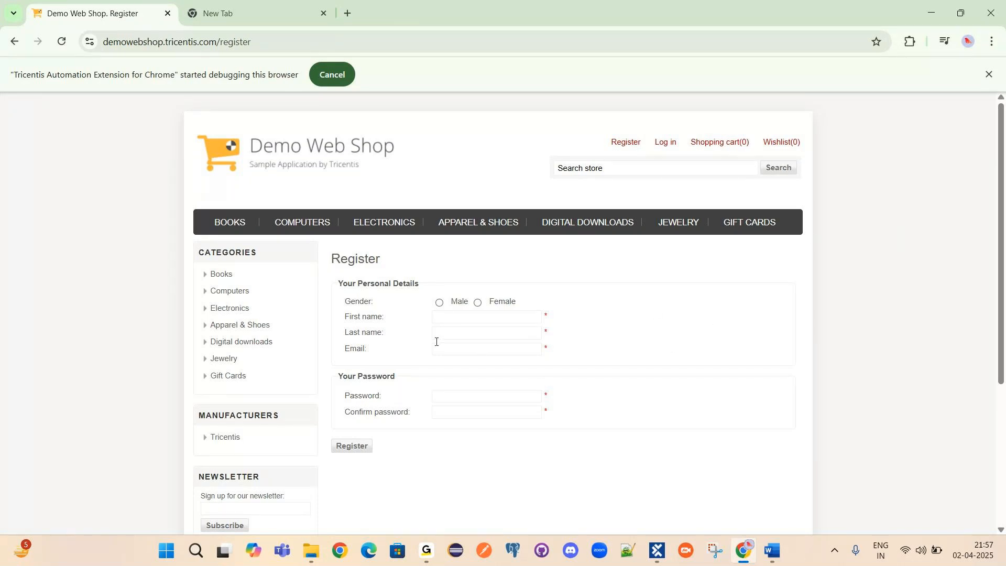
left_click_drag(347, 300, 370, 310)
left_click(437, 316)
left_click(520, 330)
In the Tosca Demo Working Notes, highlight the 'Identifying Elements in Tosca' and 'Properties' lines.
left_click(772, 550)
left_click_drag(301, 401, 445, 402)
left_click_drag(359, 423, 304, 420)
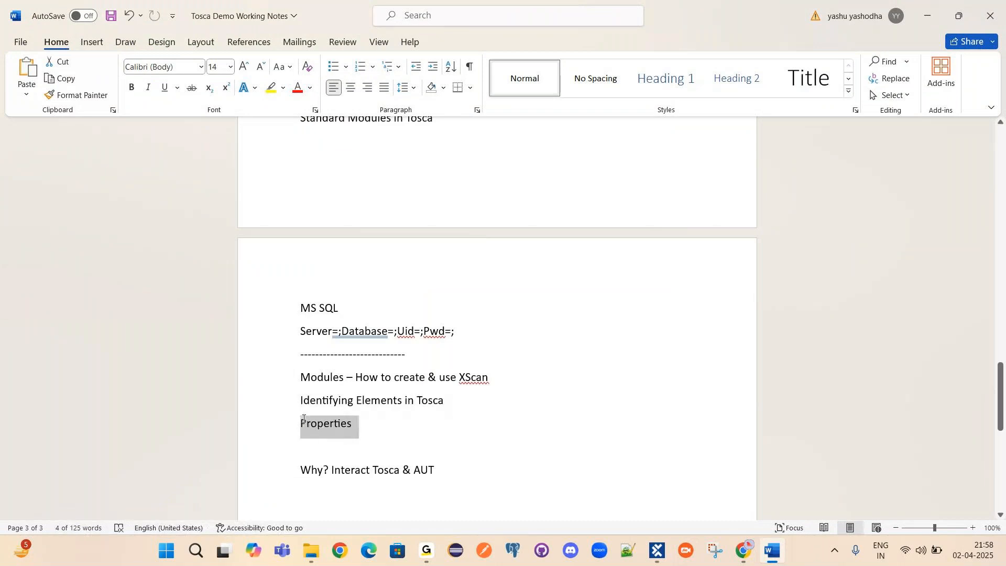
Clear the selection in the working notes and go back to Tosca Commander.
left_click(387, 444)
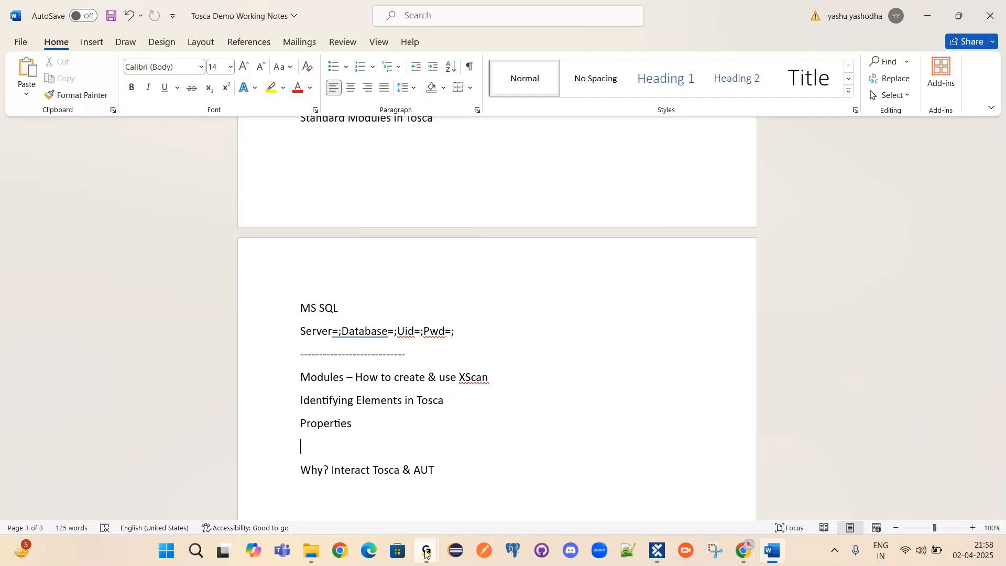
mouse_move(425, 553)
mouse_move(482, 474)
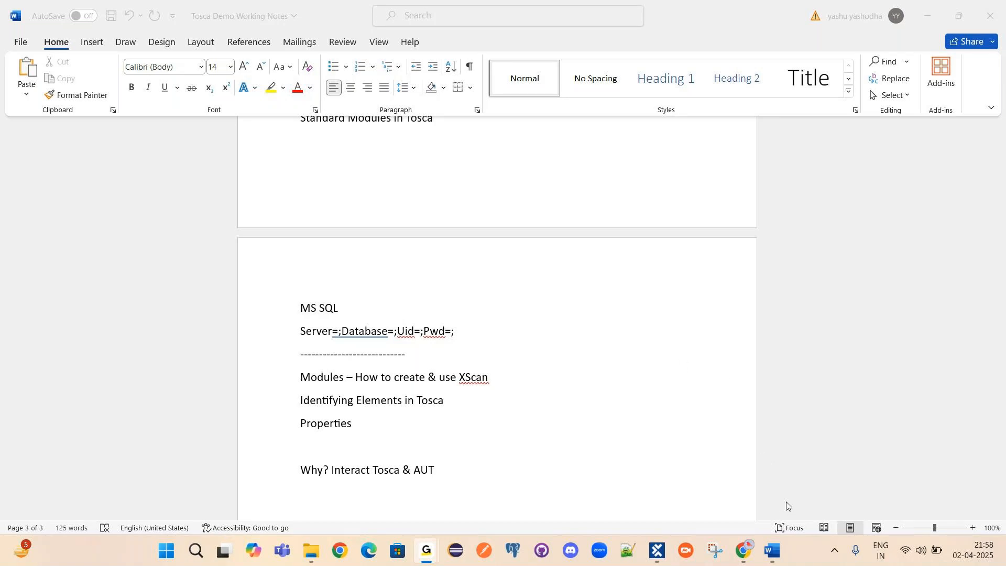
left_click(660, 551)
left_click(99, 317)
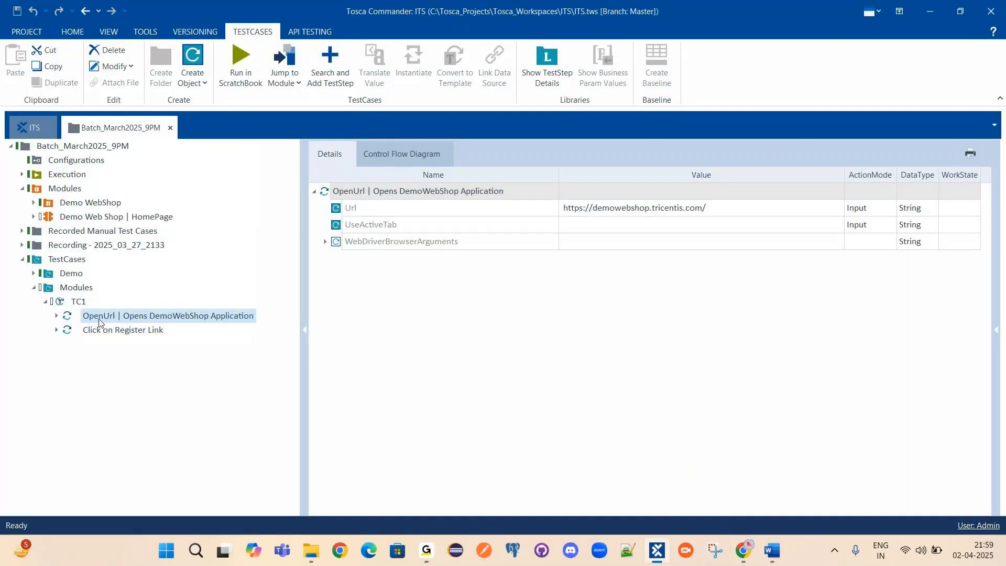
right_click(327, 192)
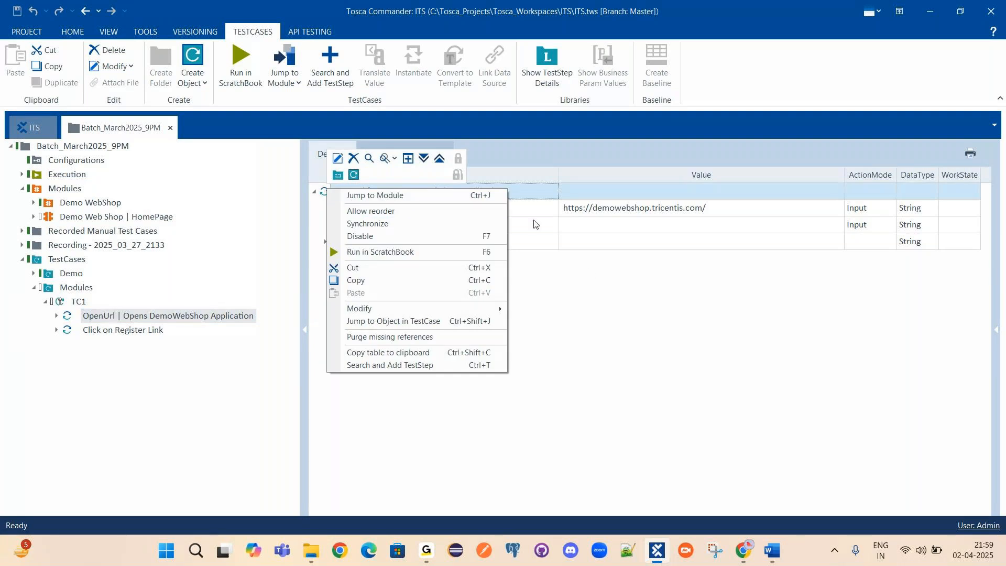
left_click(691, 366)
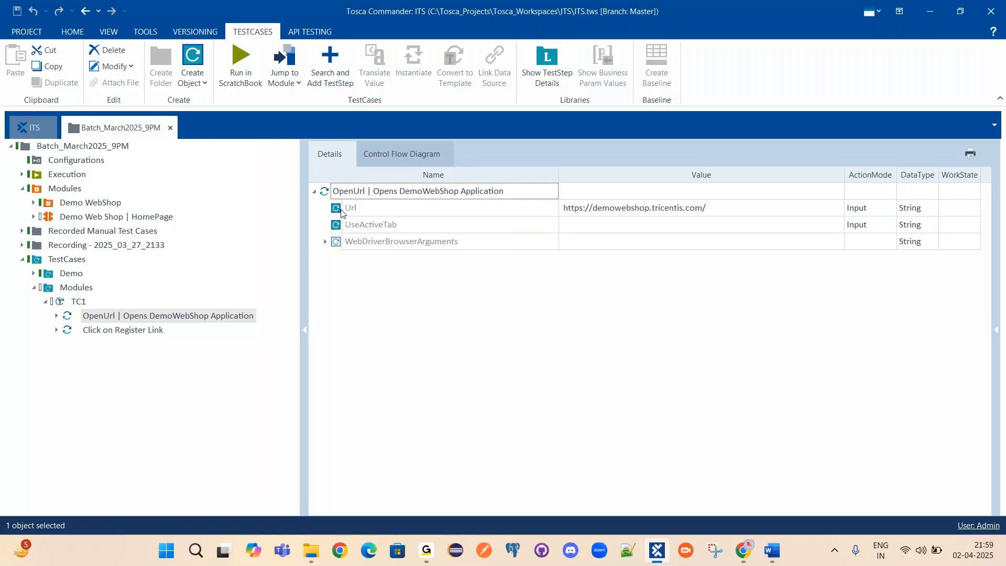
left_click(588, 216)
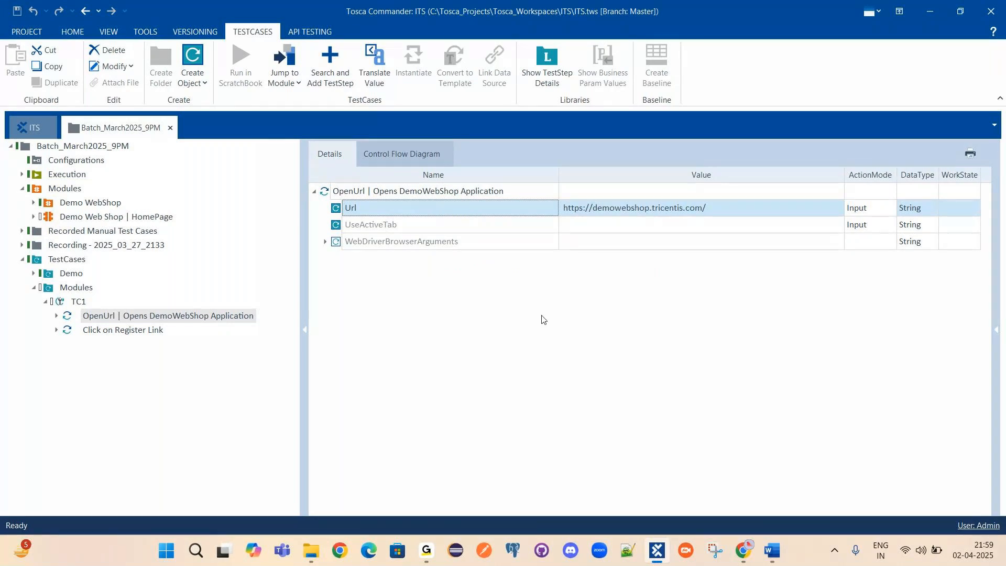
left_click(339, 193)
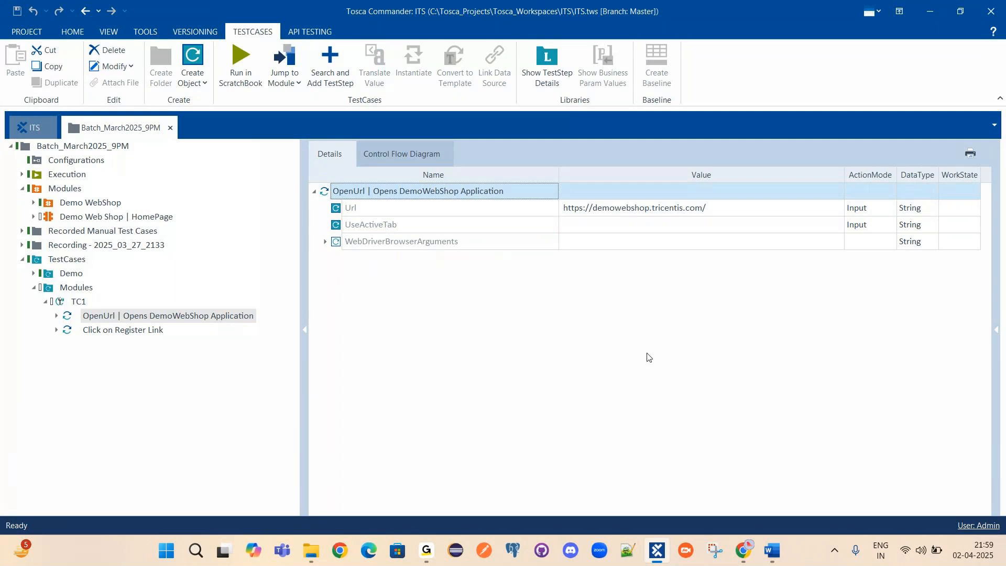
mouse_move(747, 552)
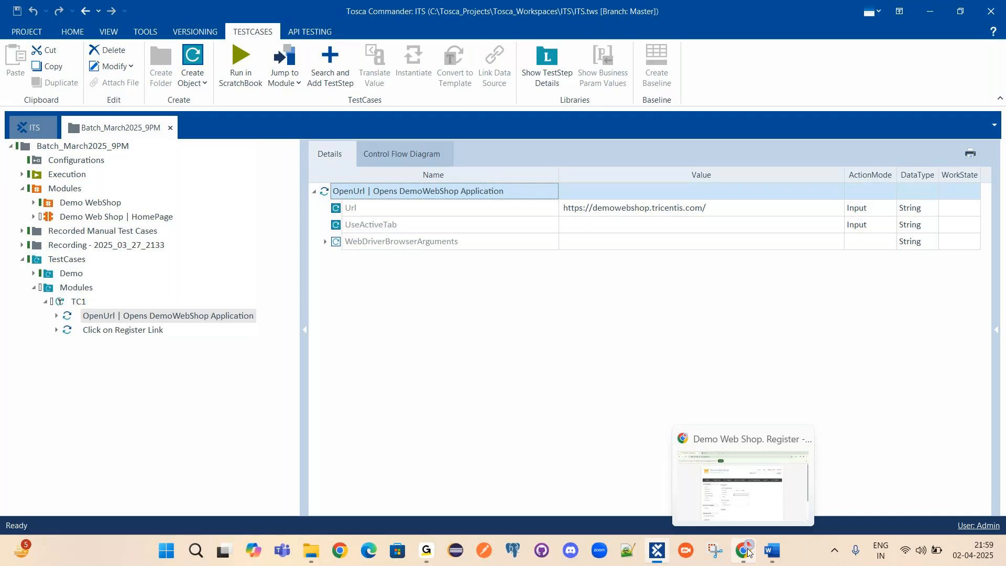
left_click(748, 552)
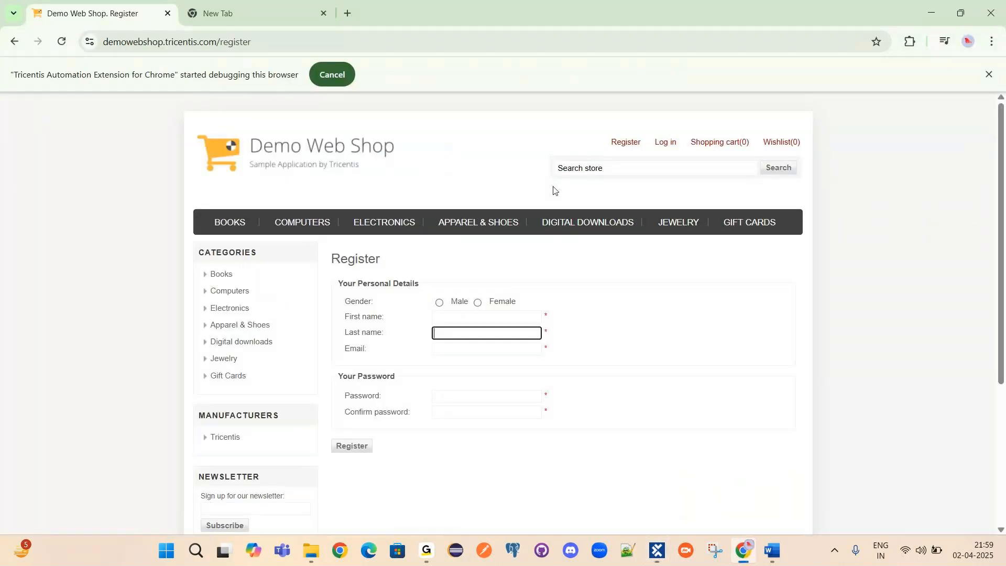
mouse_move(739, 149)
mouse_move(440, 549)
left_click(477, 509)
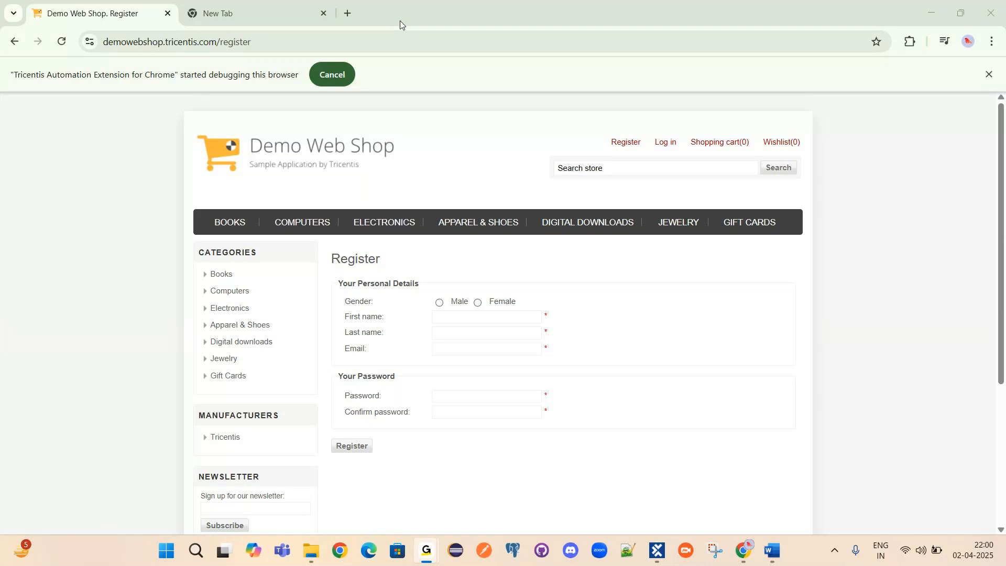
left_click(658, 552)
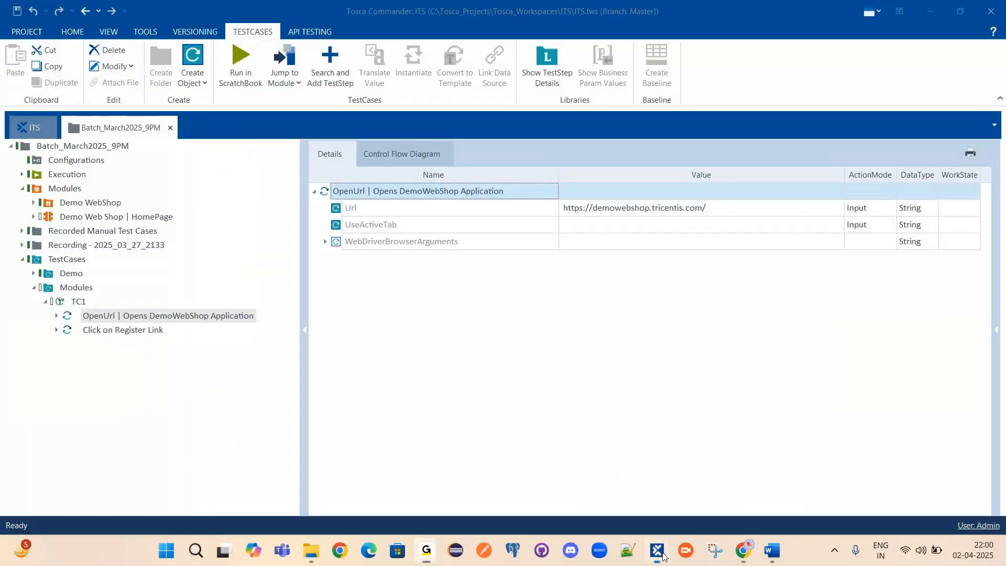
Inspect the Demo Web Shop | HomePage module's Register and Log in elements and their properties.
left_click(81, 215)
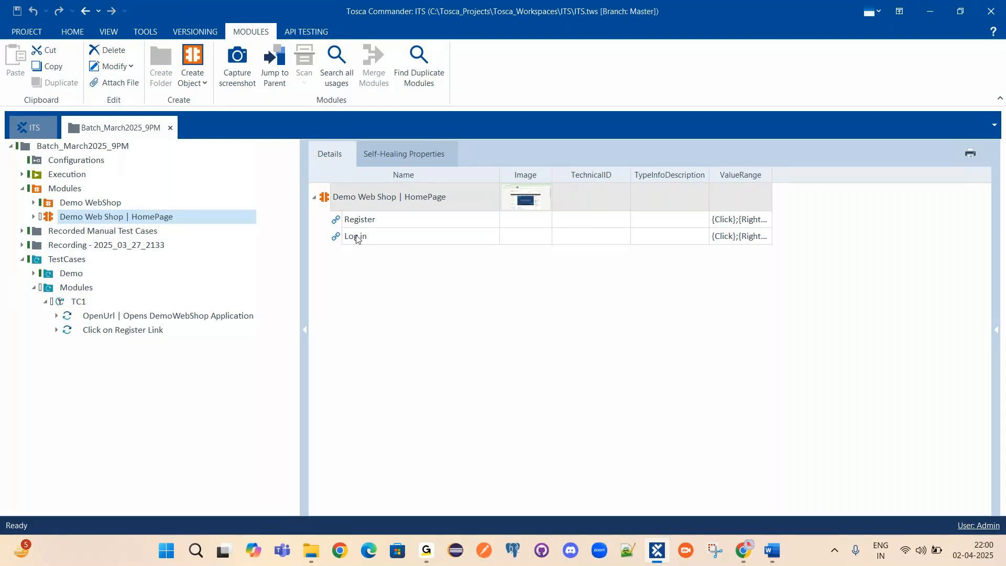
left_click(349, 220)
left_click(366, 235)
left_click(385, 220)
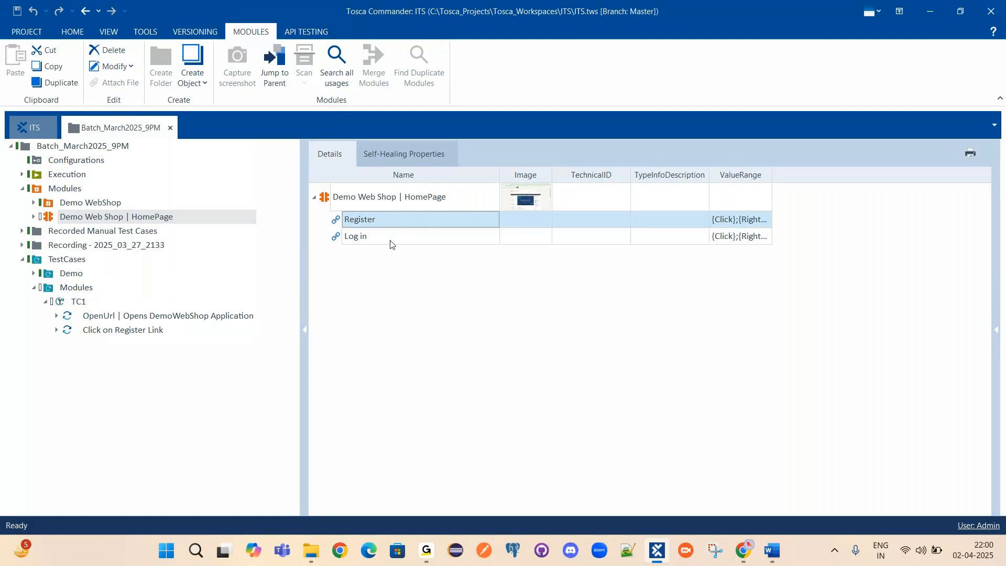
left_click(390, 241)
left_click(997, 330)
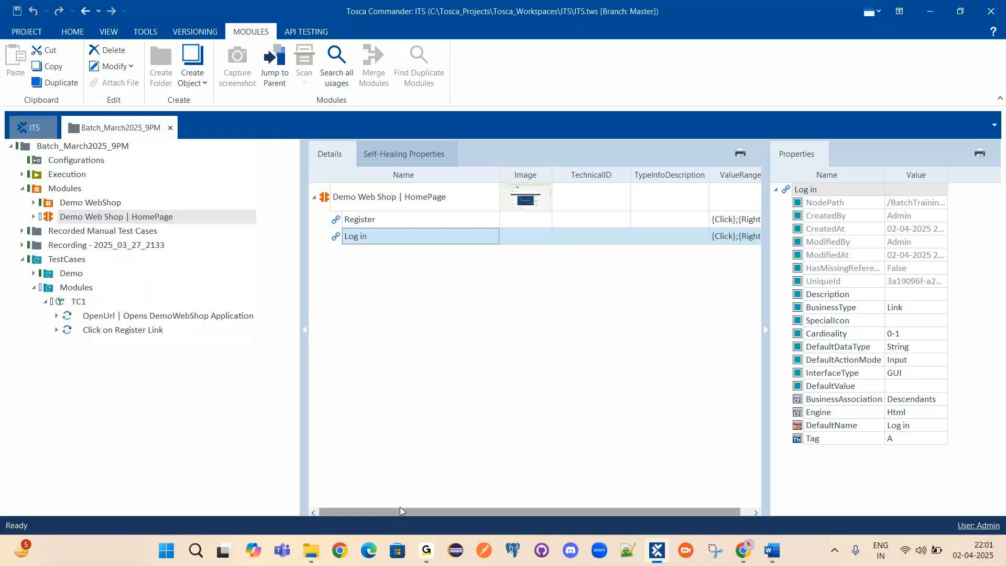
Back in Tosca, view TC1's OpenUrl and Click on Register Link steps, with Register set to CLICK.
left_click(427, 550)
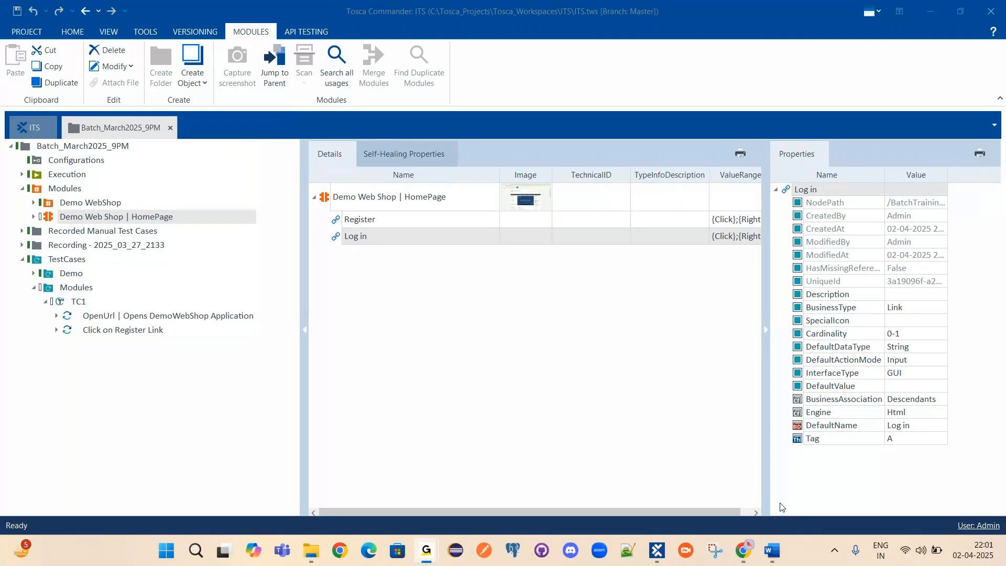
left_click(662, 553)
left_click(157, 316)
left_click(126, 330)
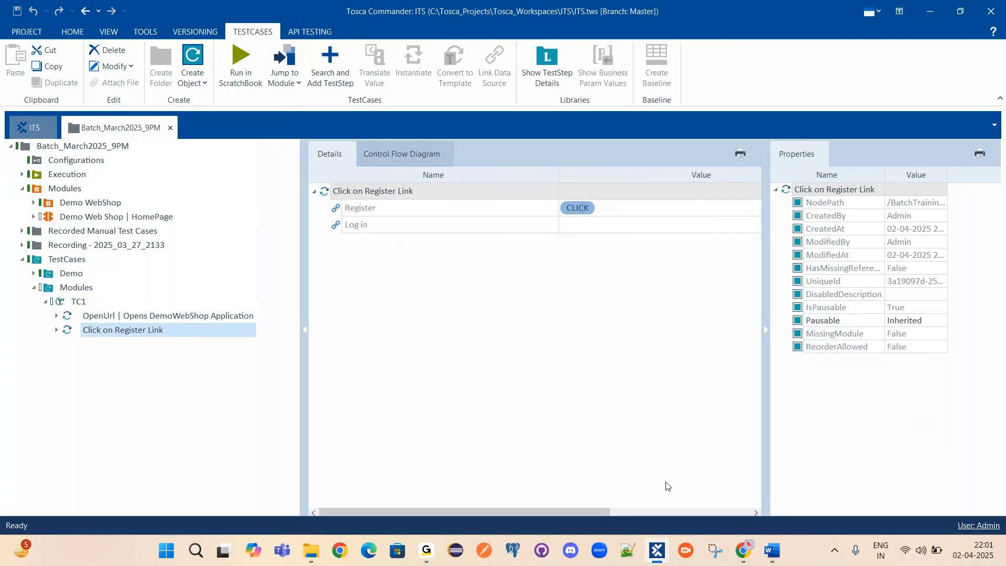
left_click(744, 552)
left_click(687, 448)
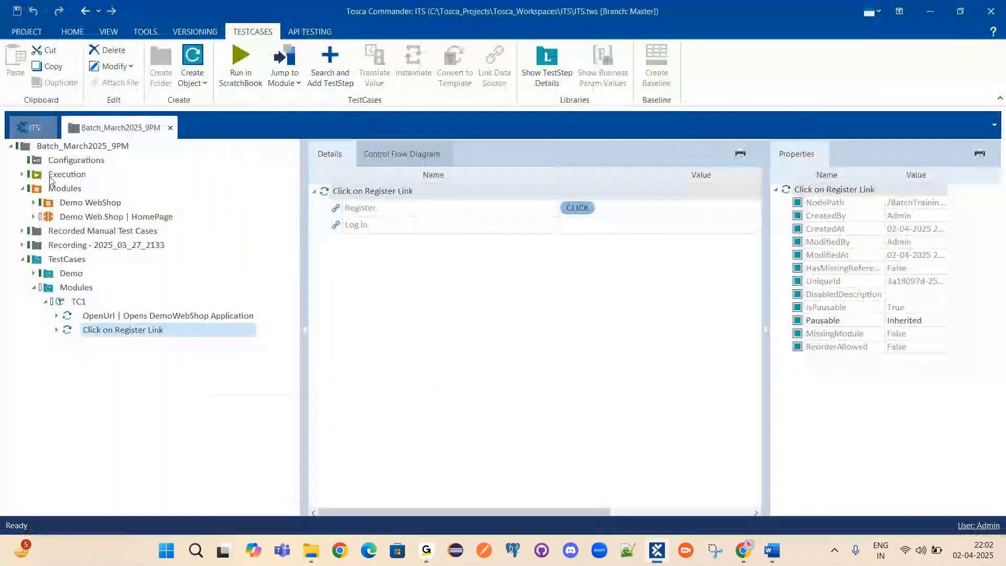
From the ITS workspace, open the Modules folder in a separate tab.
left_click(29, 129)
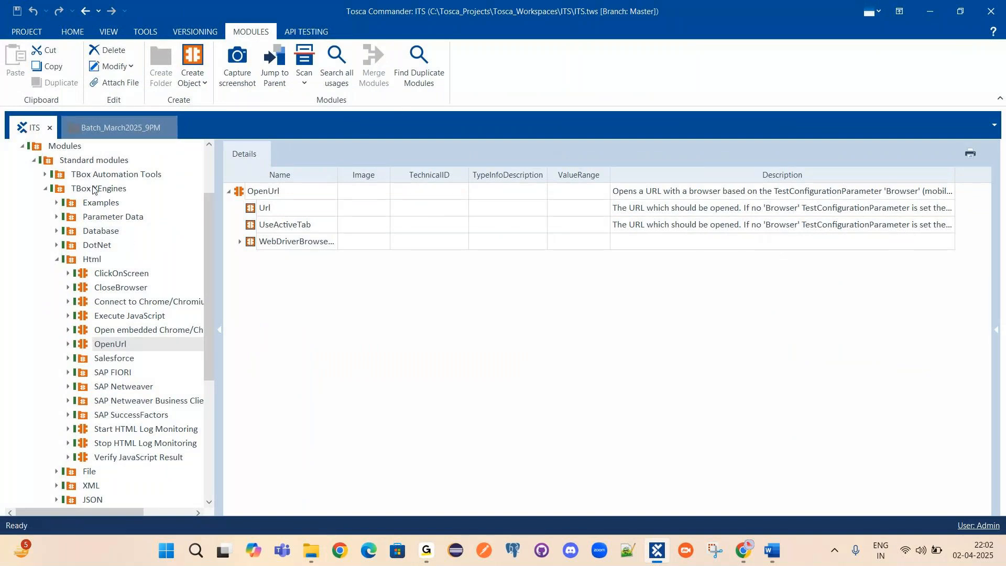
right_click(59, 146)
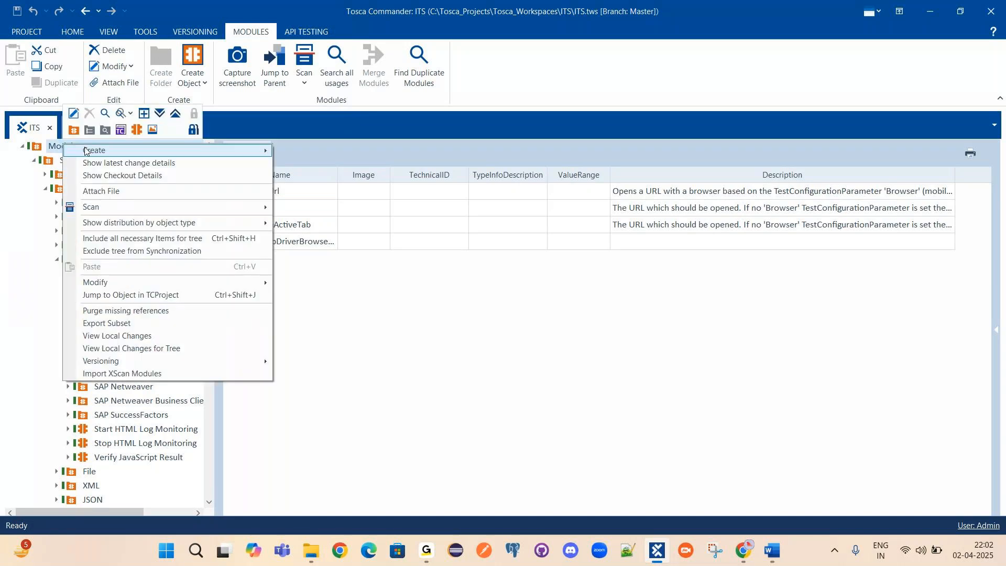
left_click(143, 115)
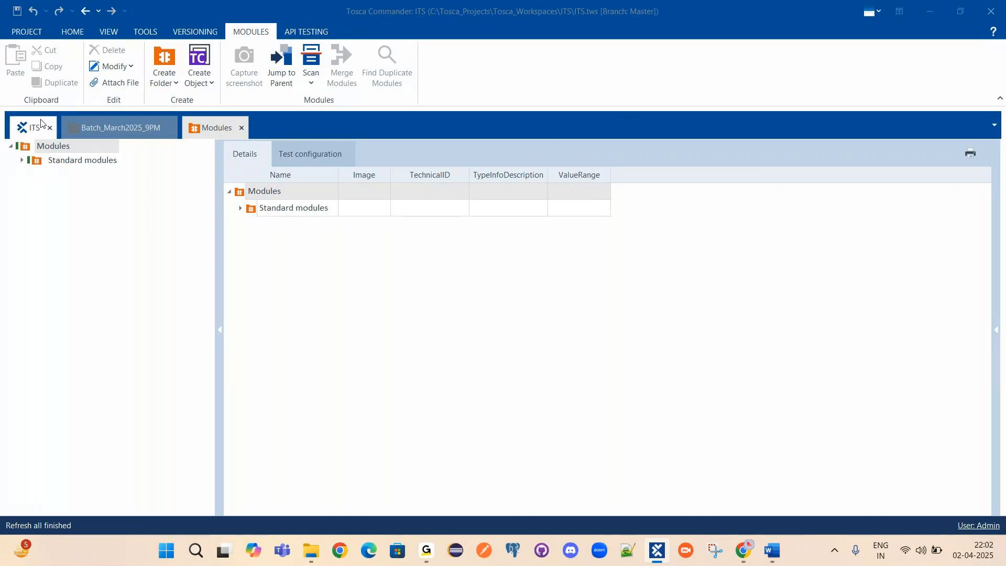
Close all tabs except Batch_March2025_9PM, then close that tab too, leaving the workspace empty.
left_click(89, 129)
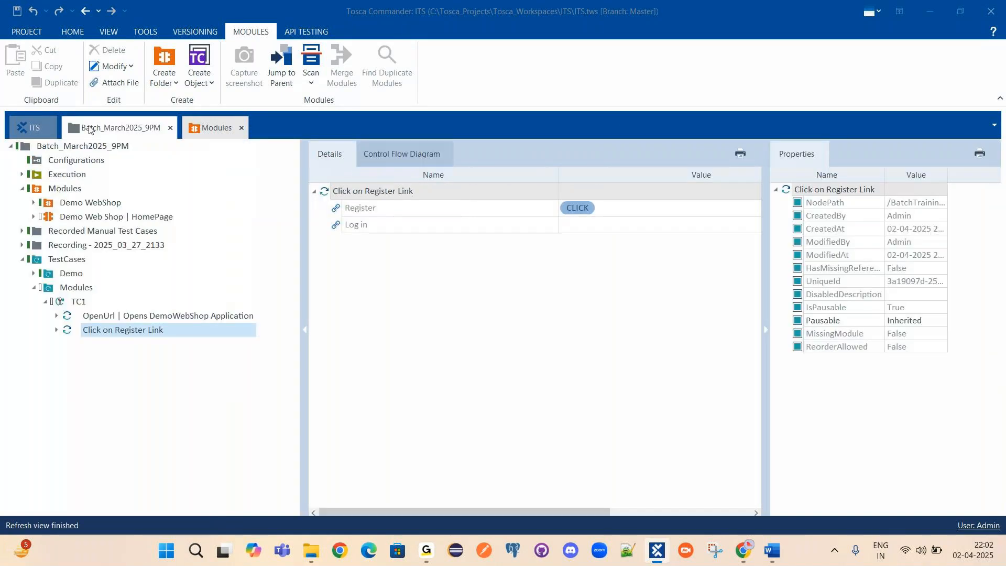
right_click(90, 129)
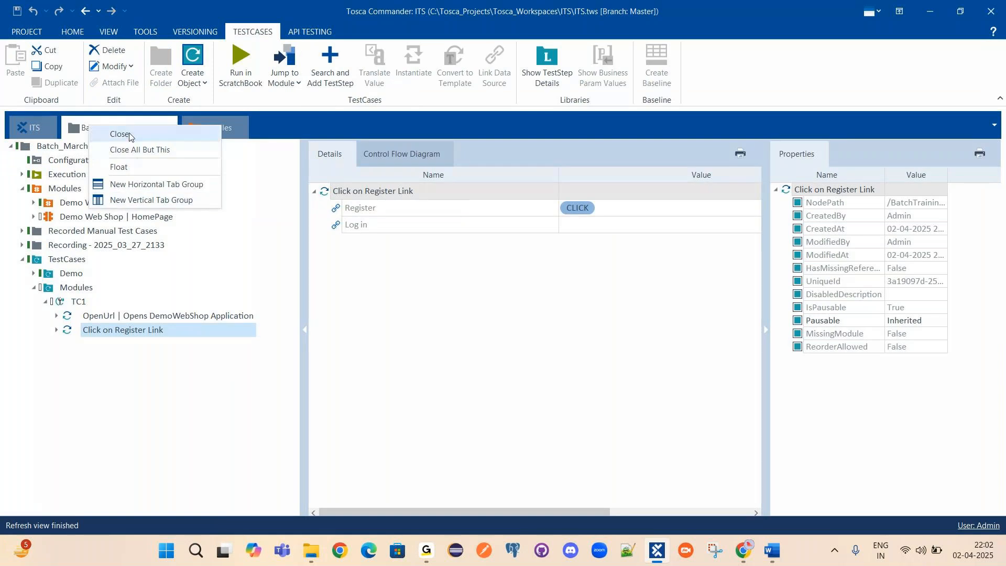
left_click(140, 149)
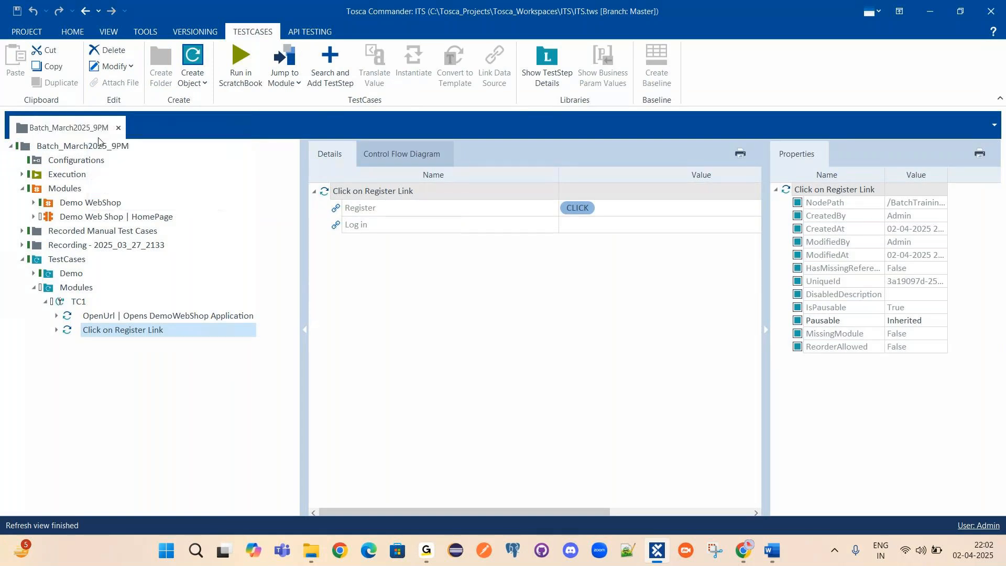
left_click(119, 129)
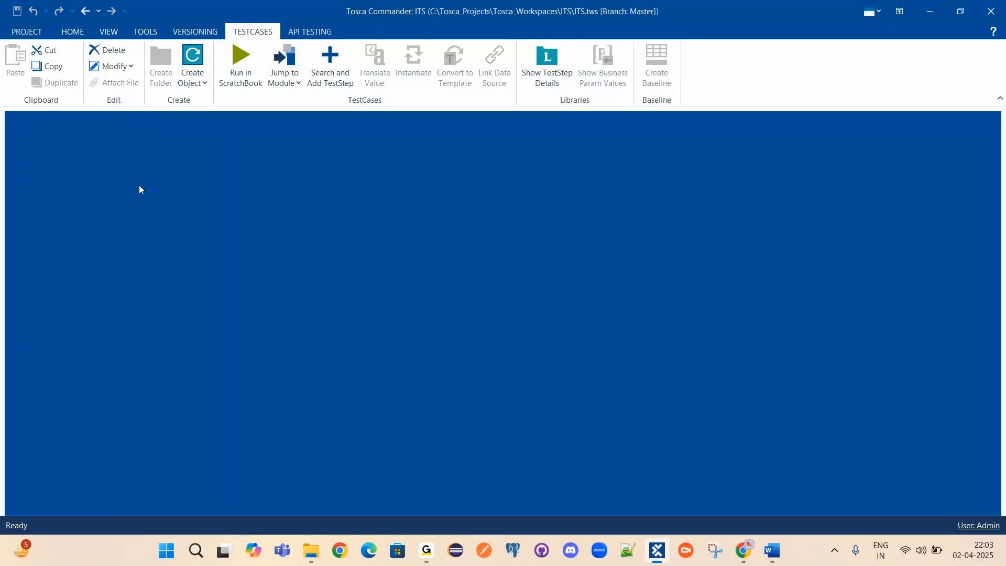
left_click(73, 31)
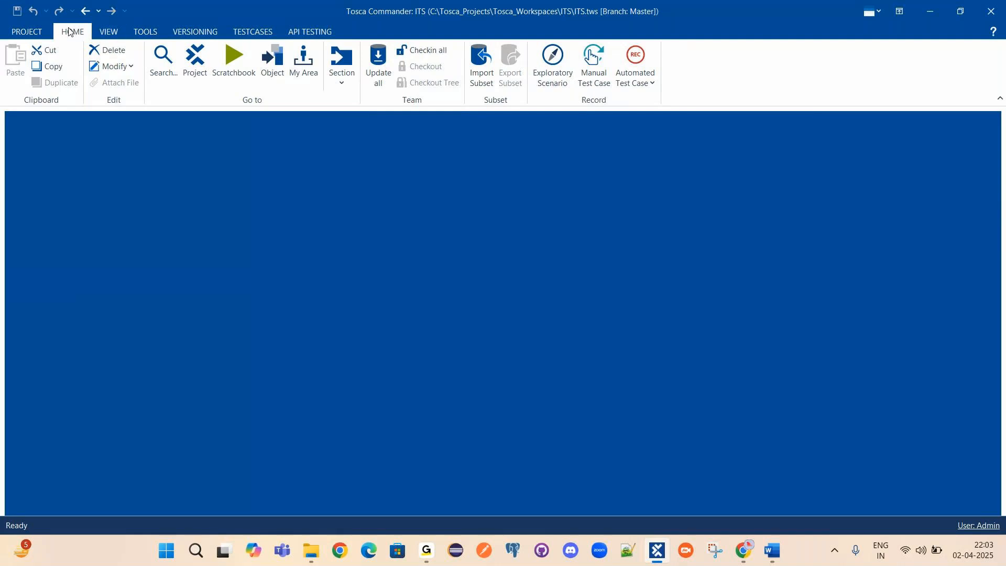
Open the ITS project via Project, dock it as a tabbed document, and expand BatchTrainings.
left_click(196, 62)
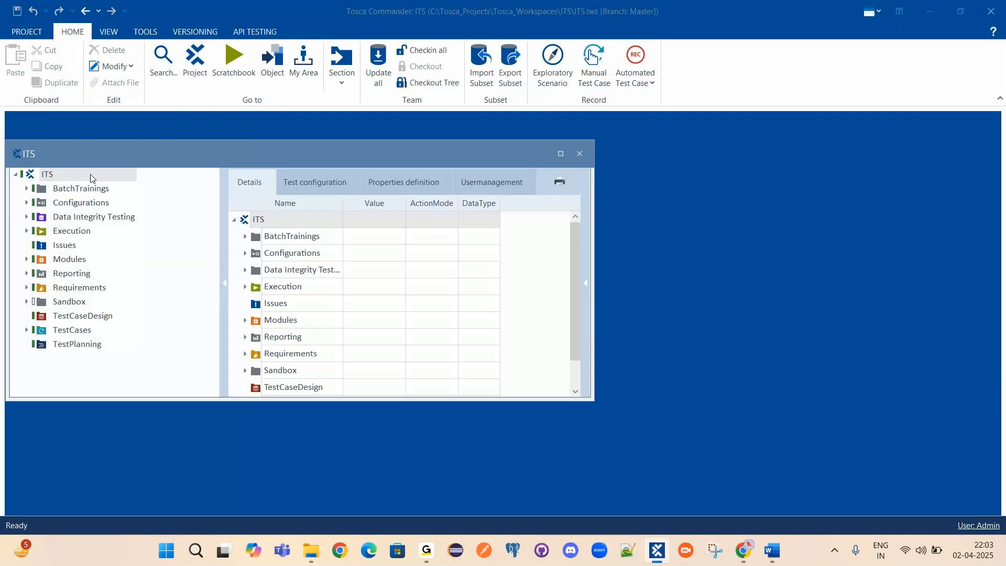
right_click(33, 156)
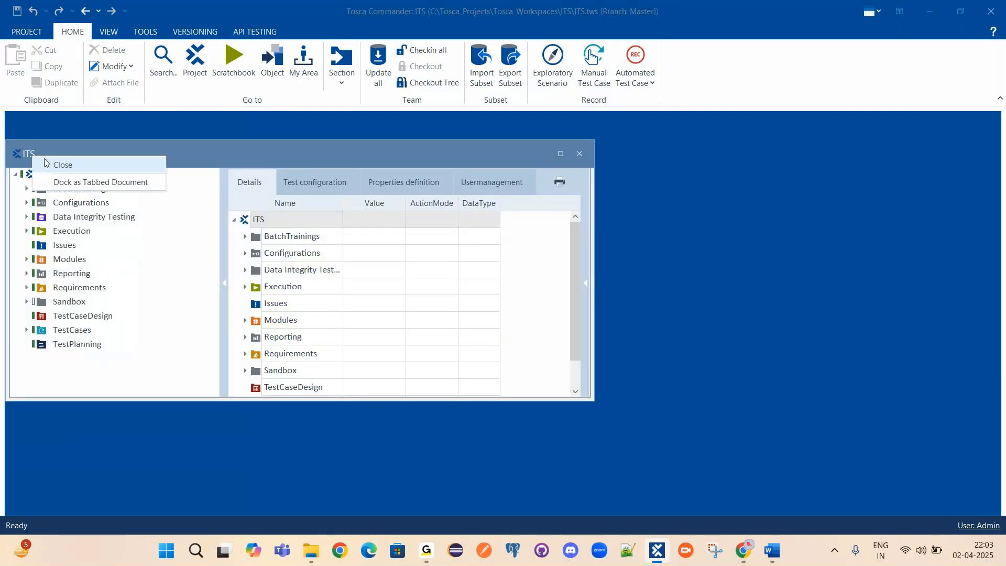
left_click(78, 186)
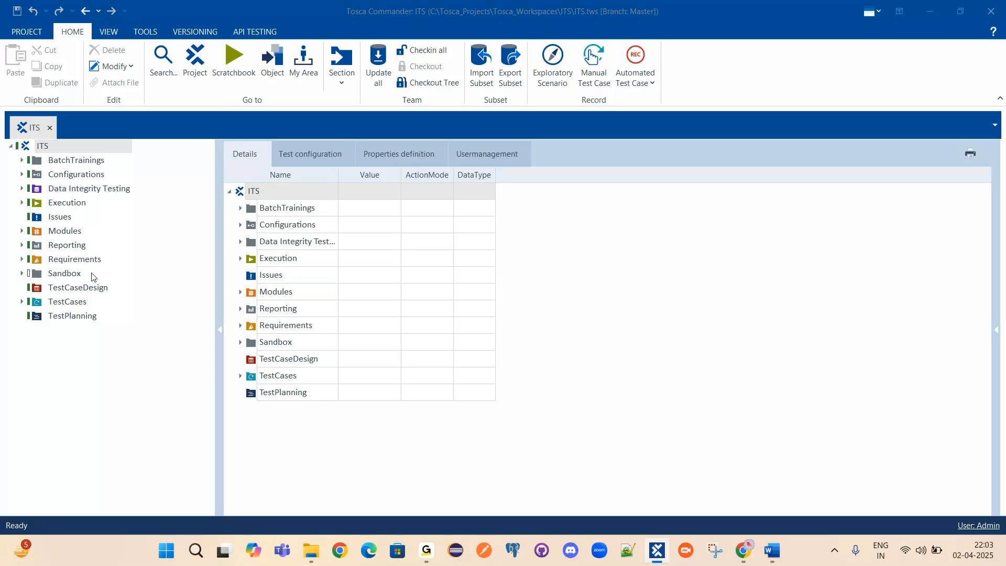
mouse_move(426, 550)
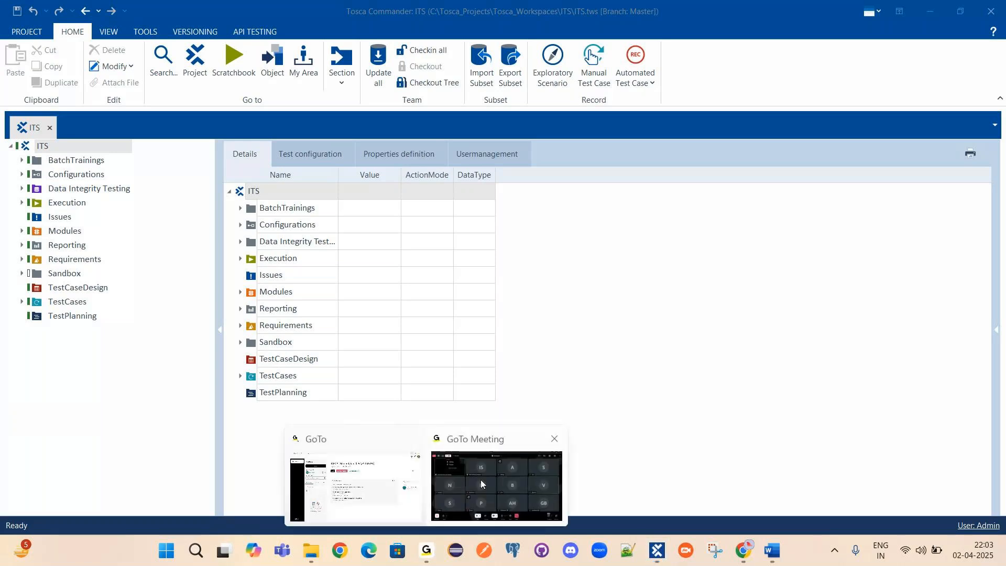
mouse_move(480, 479)
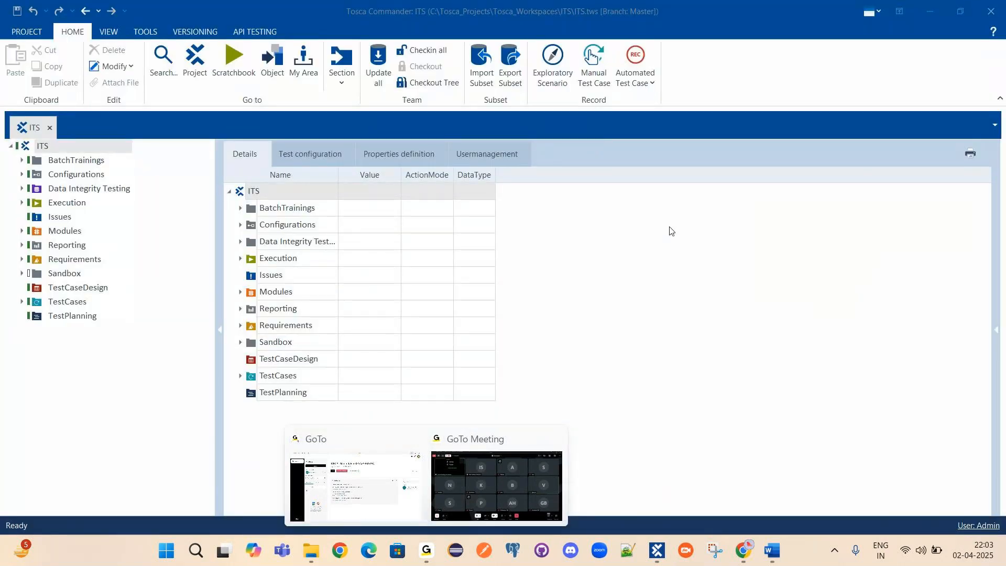
left_click(22, 160)
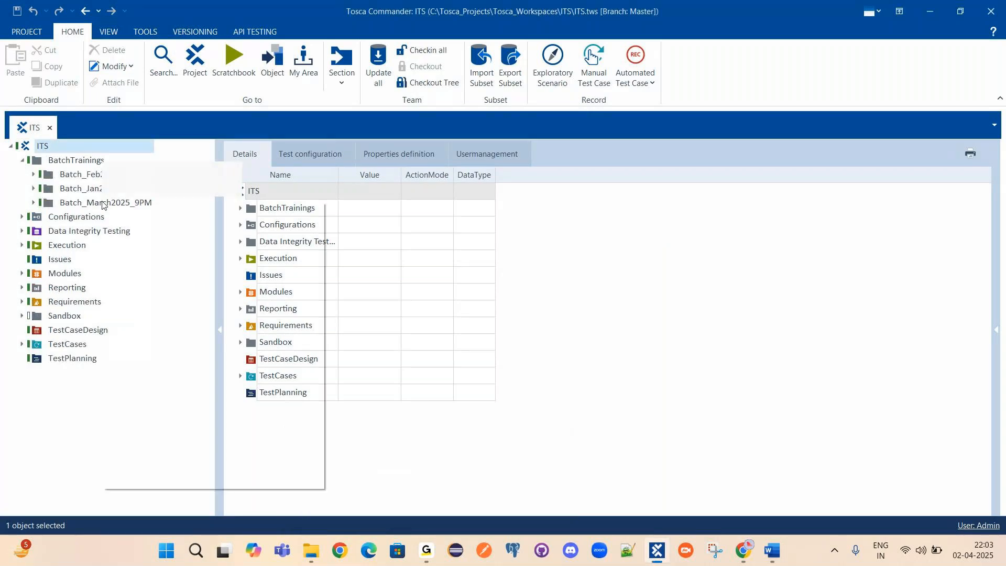
Open Batch_March2025_9PM in its own tab and expand TestCases > Modules > TC1.
left_click(183, 171)
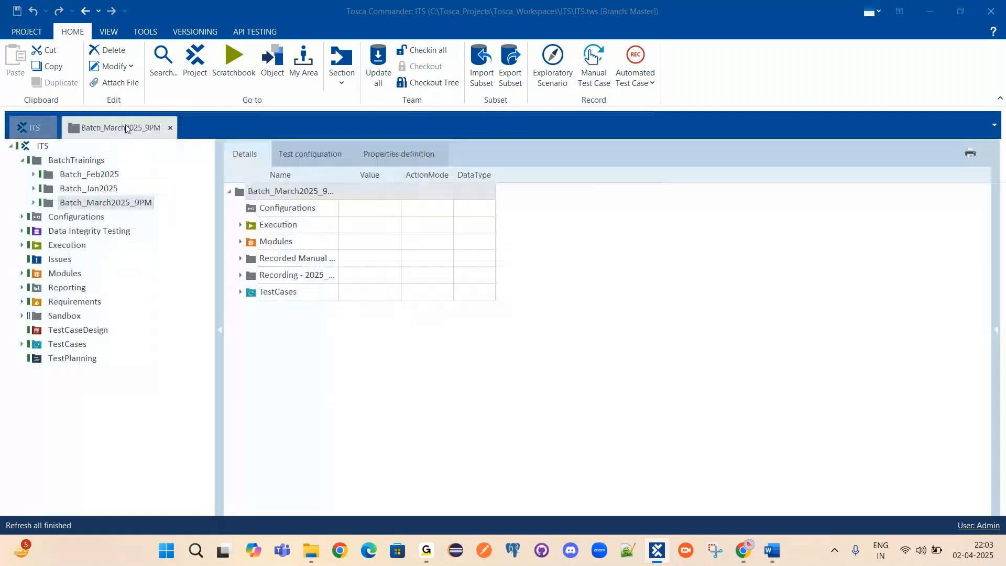
double_click(63, 231)
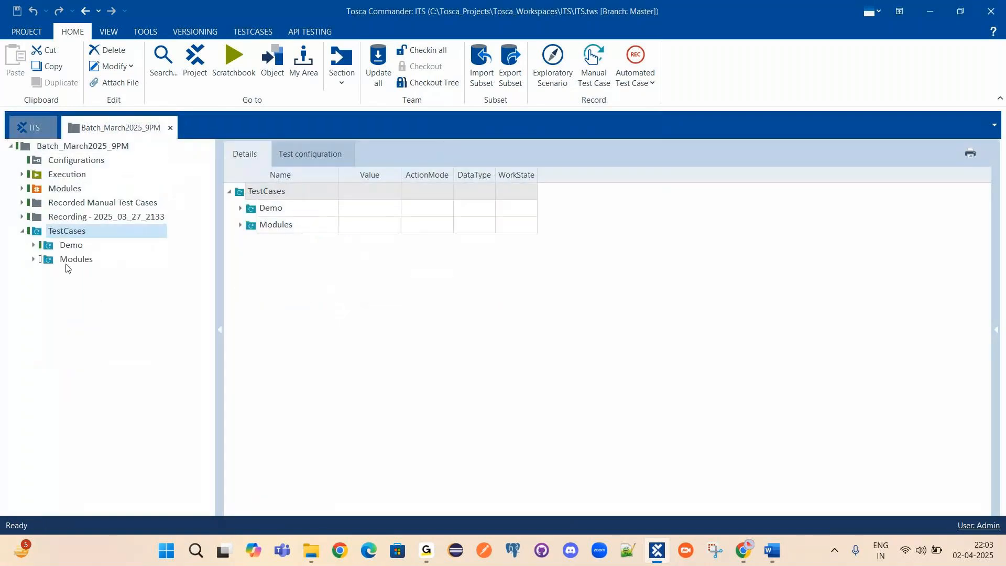
left_click(47, 259)
left_click(47, 274)
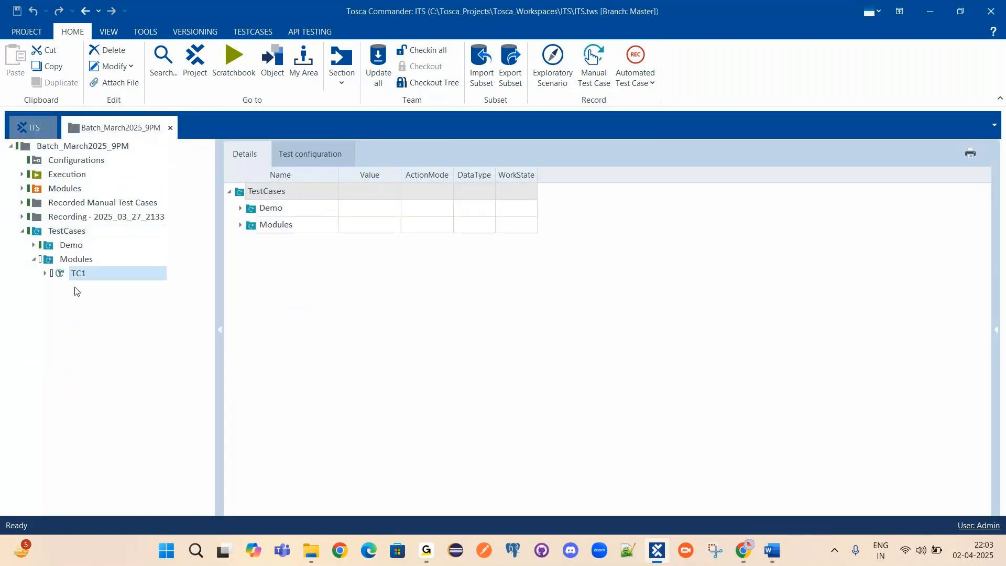
left_click(45, 273)
View TC1's OpenUrl and Click on Register Link steps, then the Test Login Demo WebShop steps.
left_click(142, 302)
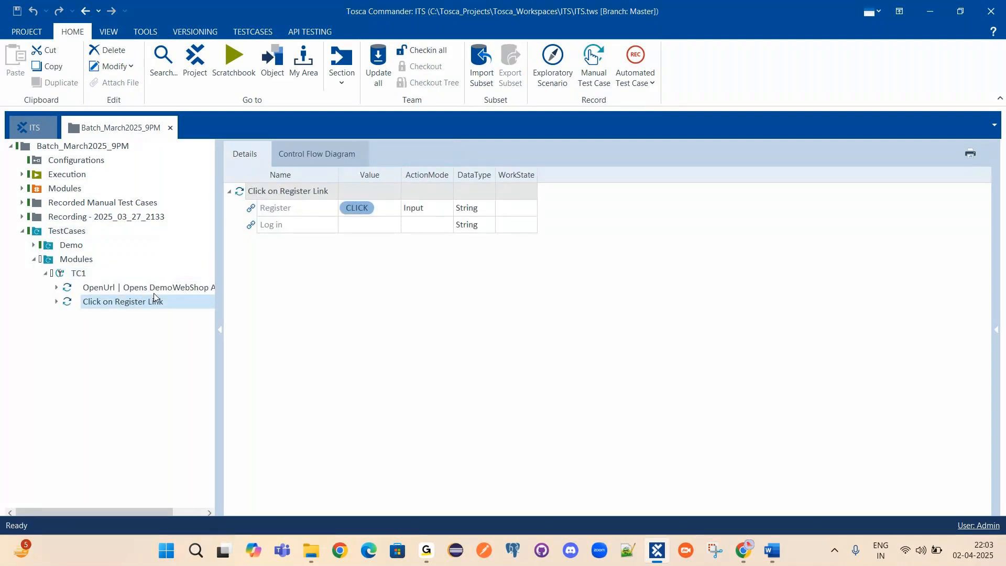
left_click(152, 288)
left_click(65, 275)
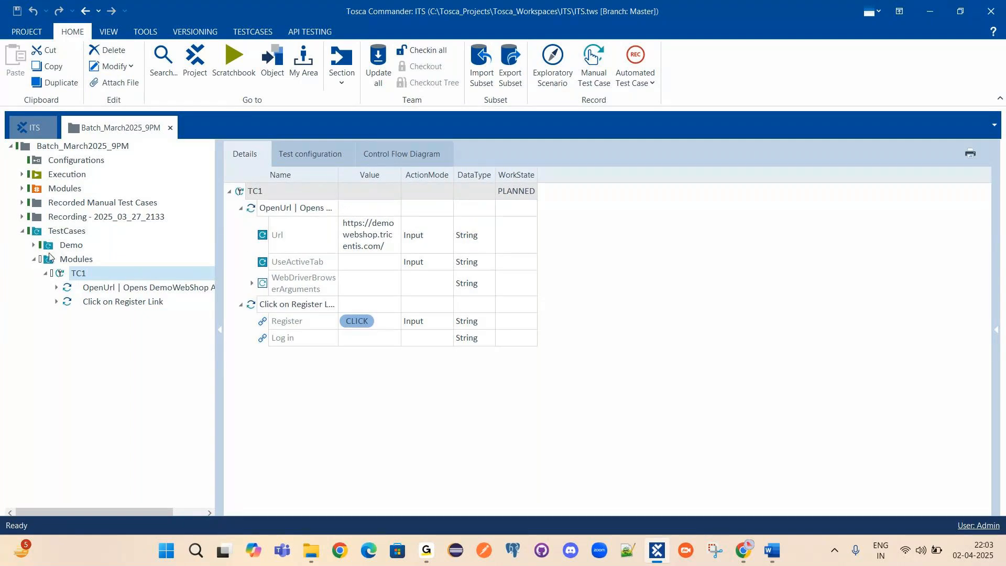
left_click(33, 245)
left_click(63, 259)
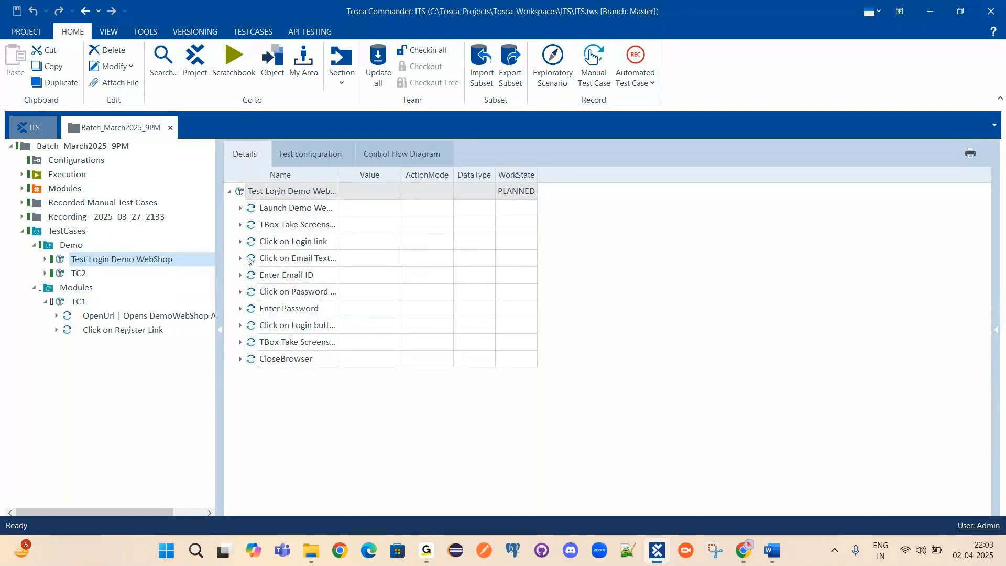
left_click(240, 275)
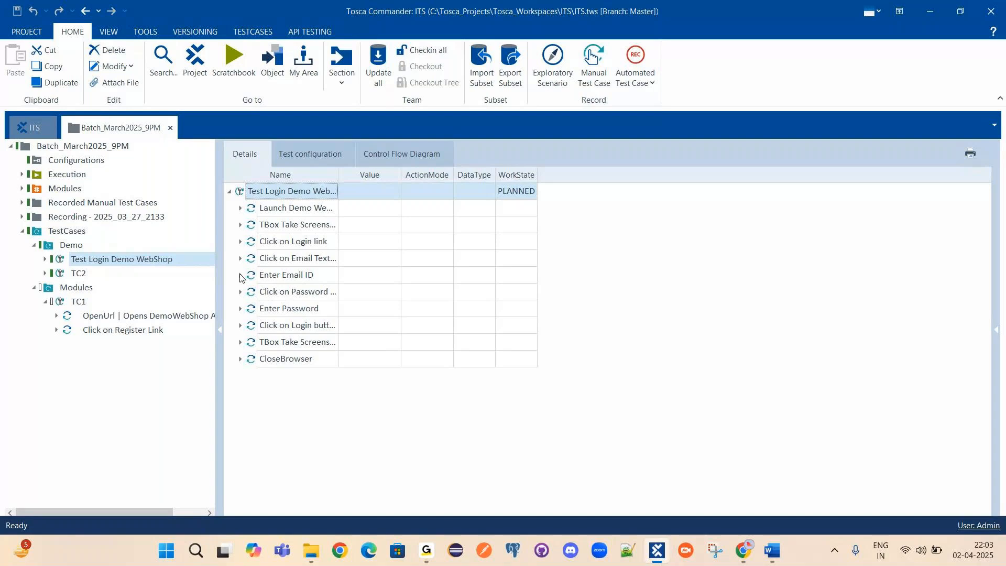
left_click(260, 280)
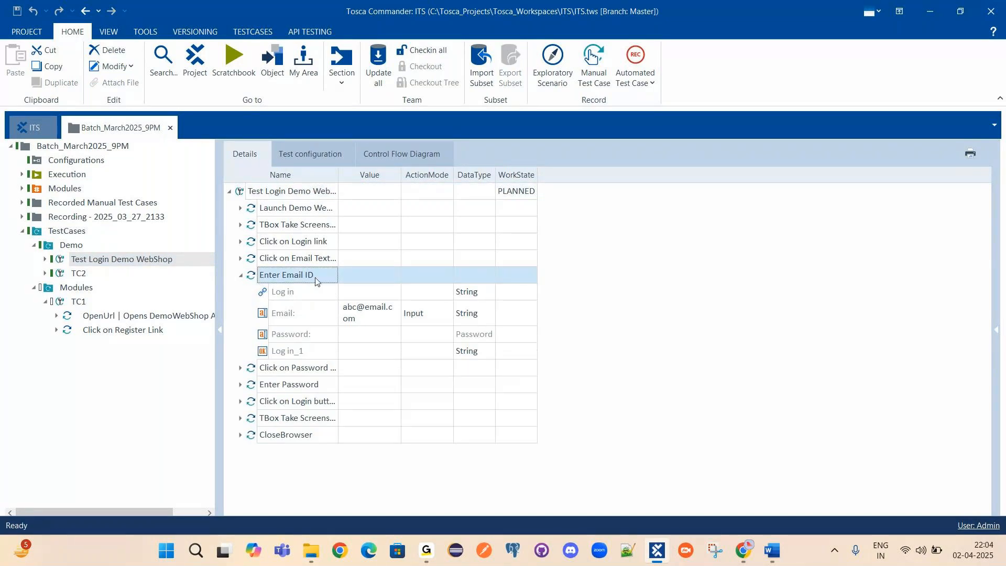
left_click(288, 316)
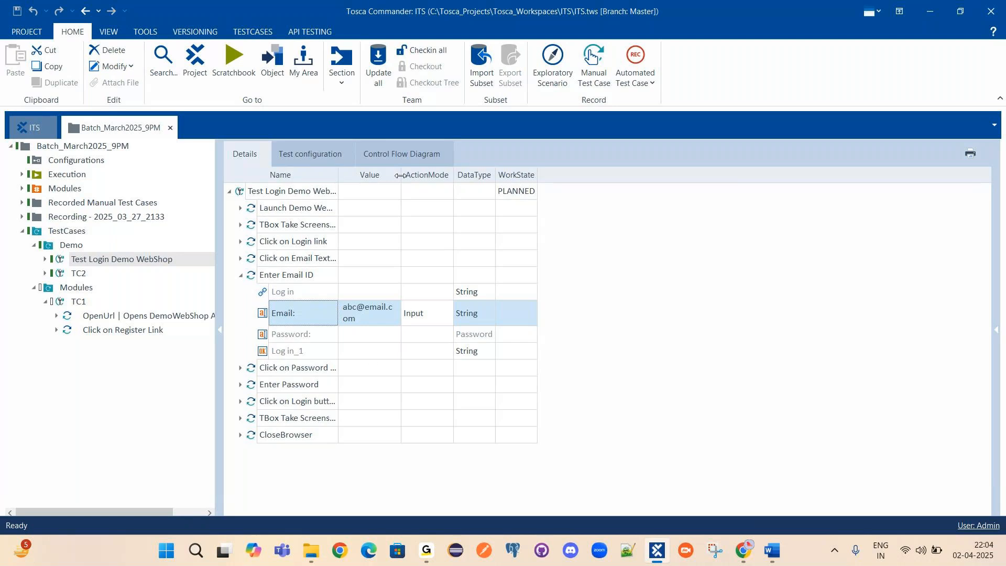
left_click_drag(400, 176, 550, 176)
left_click(441, 308)
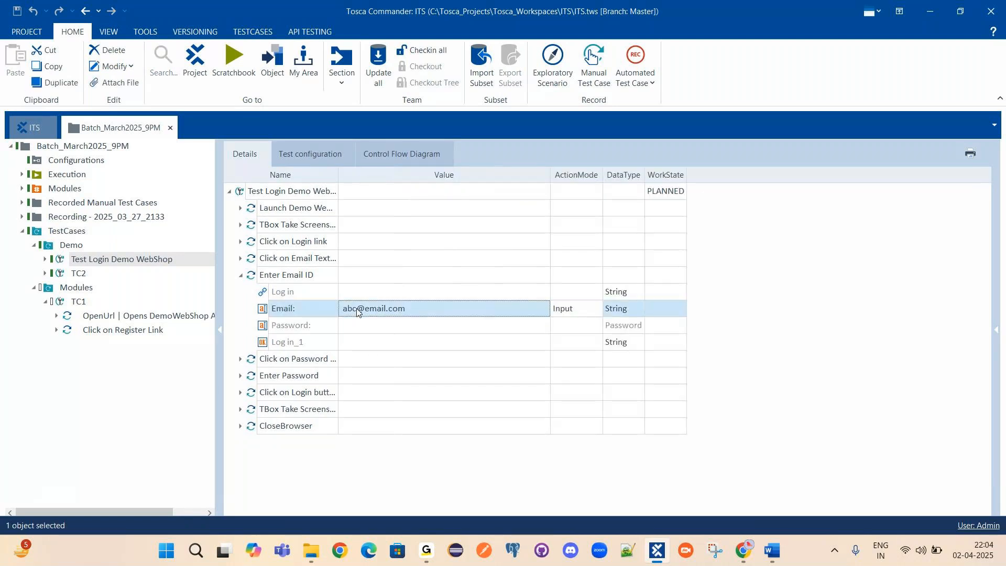
left_click(442, 306)
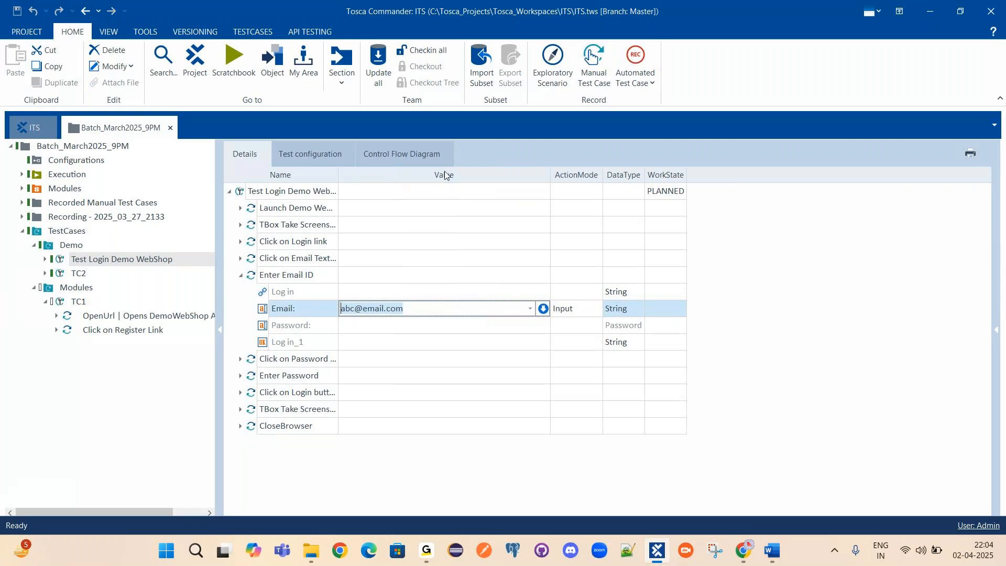
Open the Enter Email ID step on its own in the Details view.
left_click(256, 278)
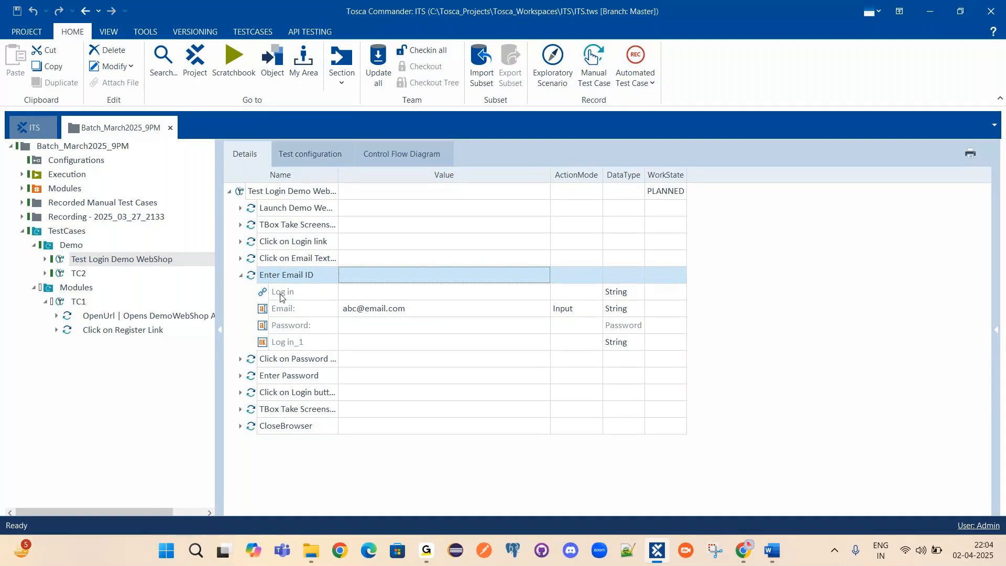
left_click(280, 313)
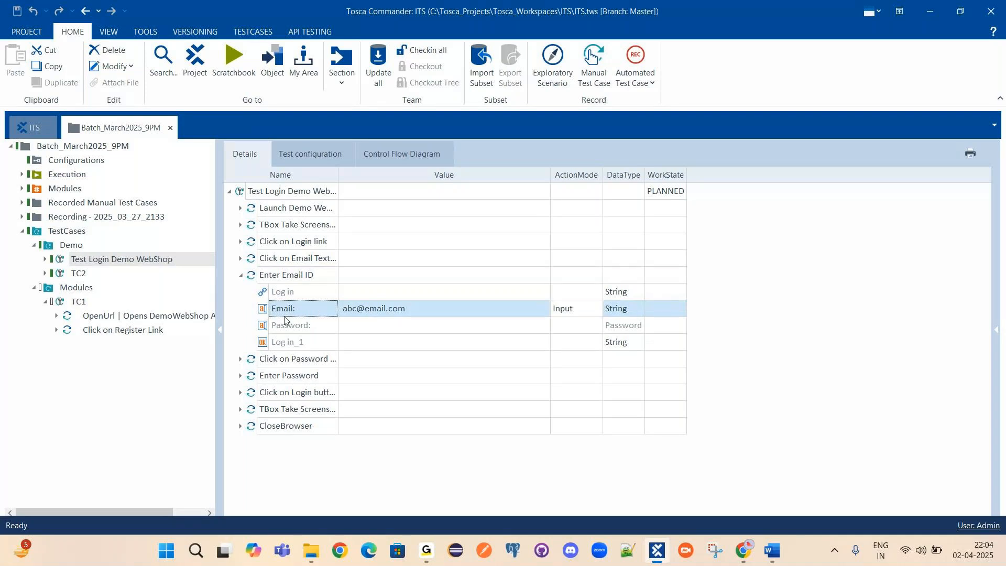
left_click(257, 278)
double_click(257, 278)
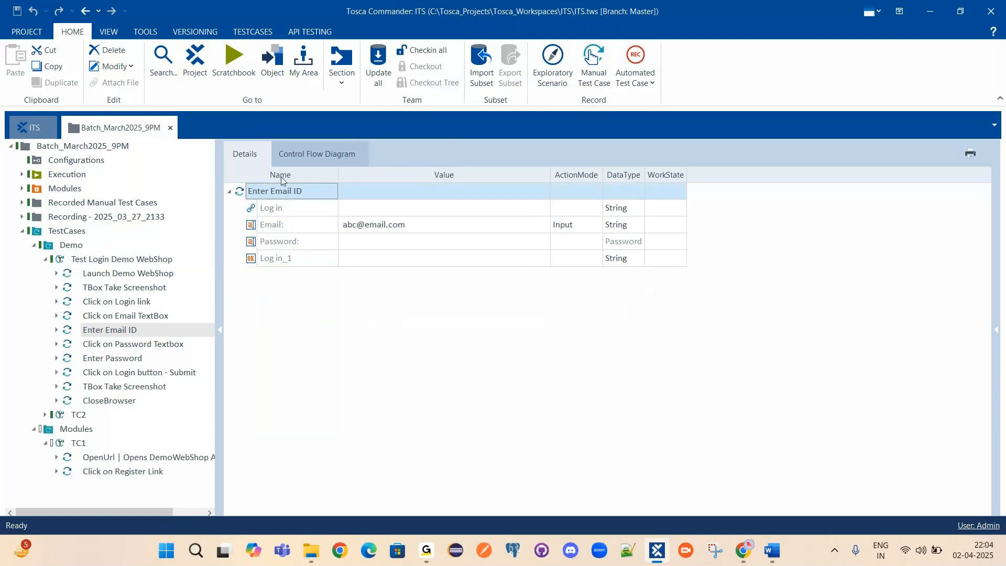
left_click(276, 227)
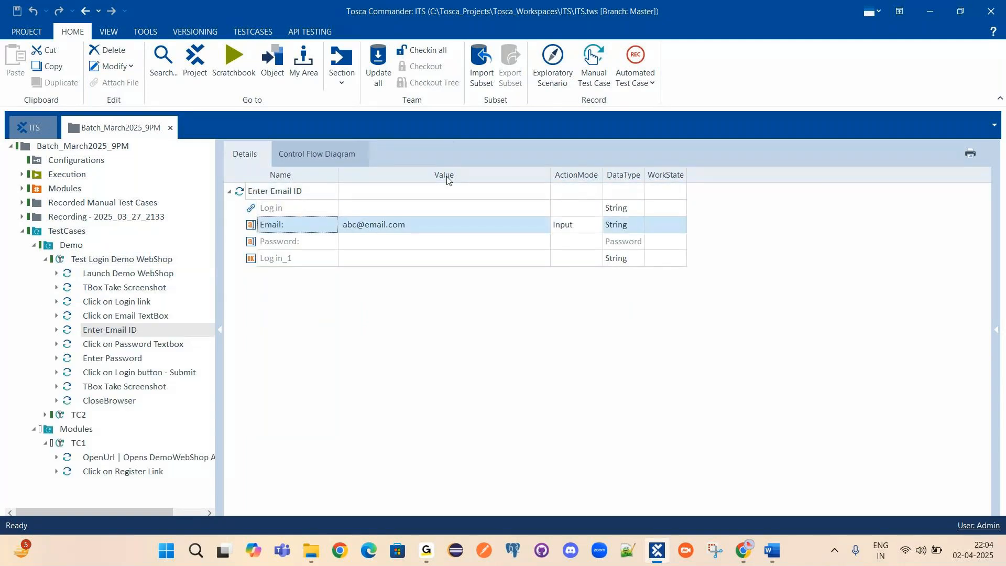
left_click(448, 229)
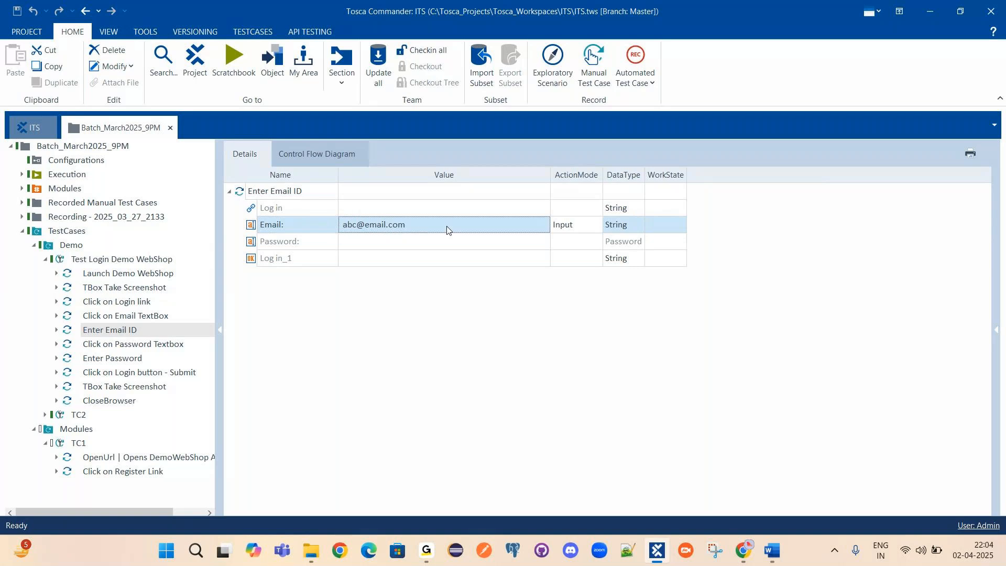
left_click(455, 224)
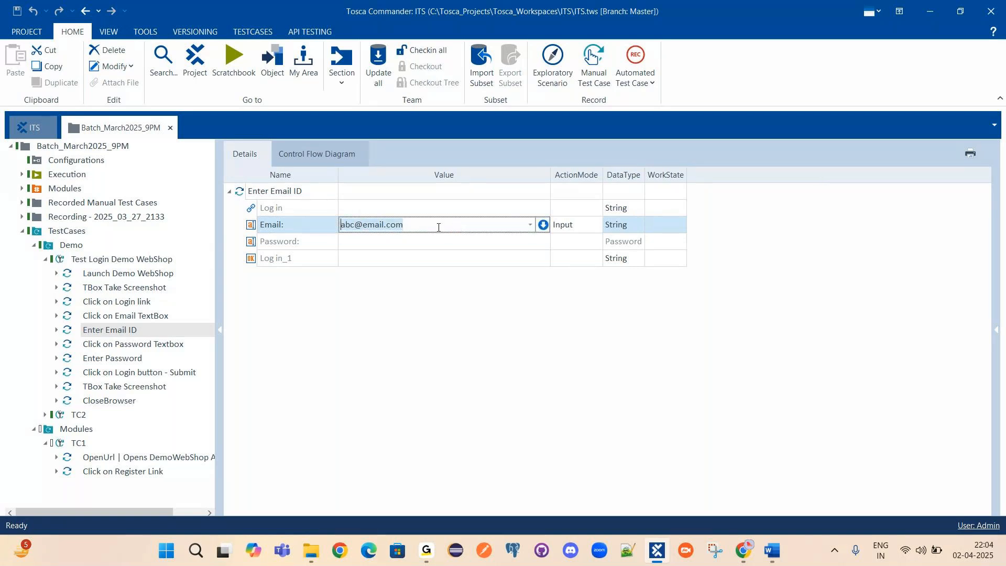
left_click(441, 320)
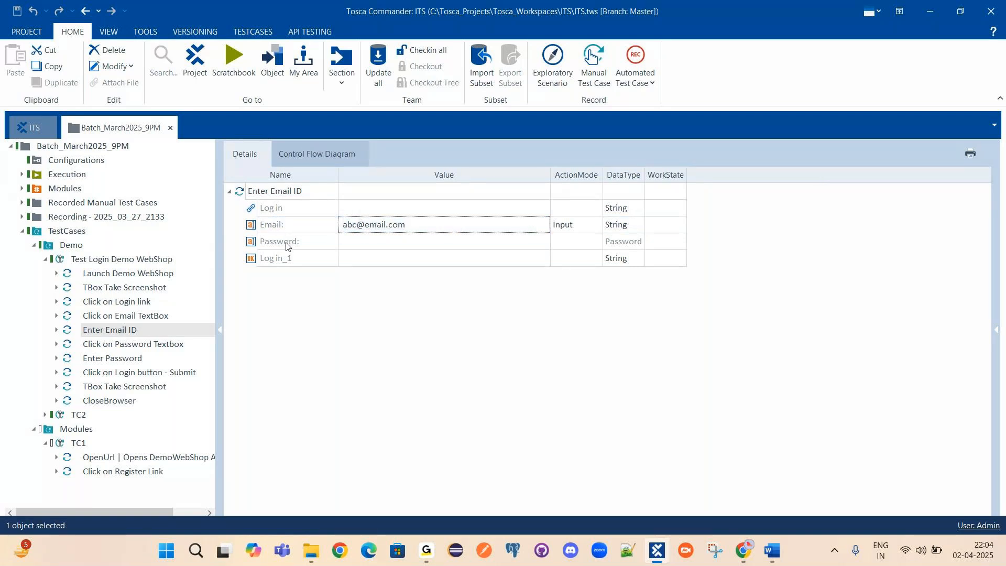
Enter a test password as the Password attribute's value.
left_click(272, 243)
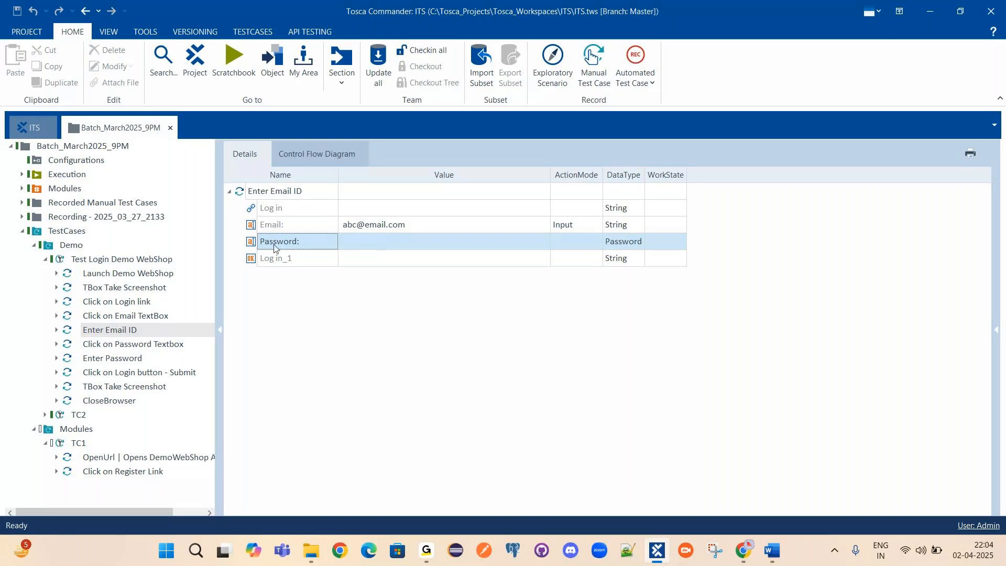
left_click(384, 242)
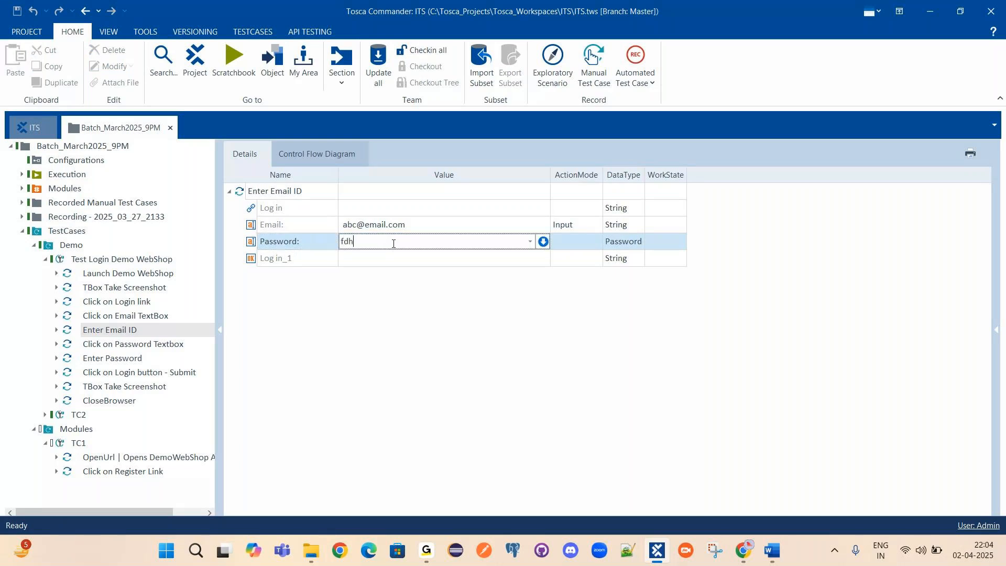
double_click(370, 242)
left_click(290, 243)
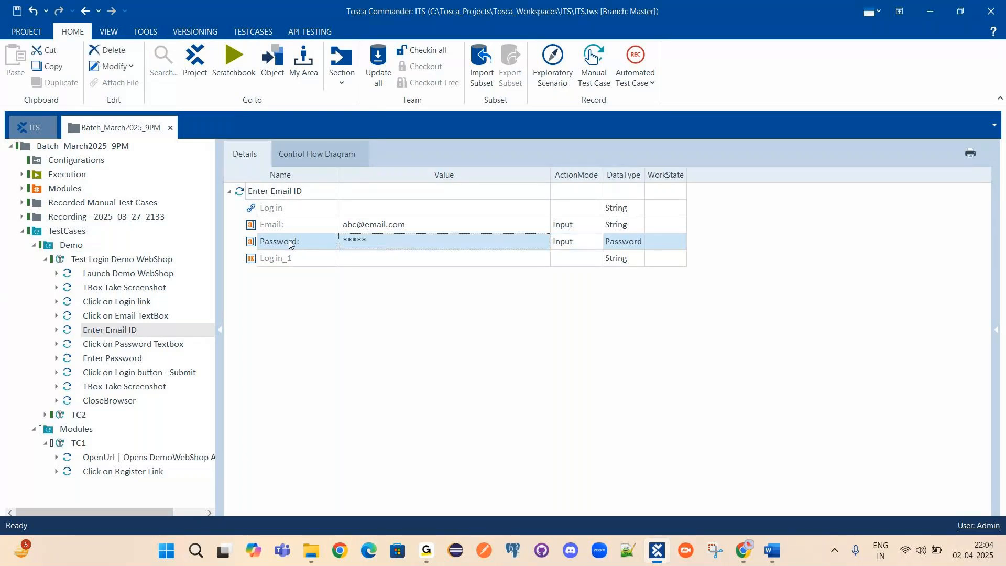
Escape the Password value so it stays empty, and save the workspace.
right_click(256, 242)
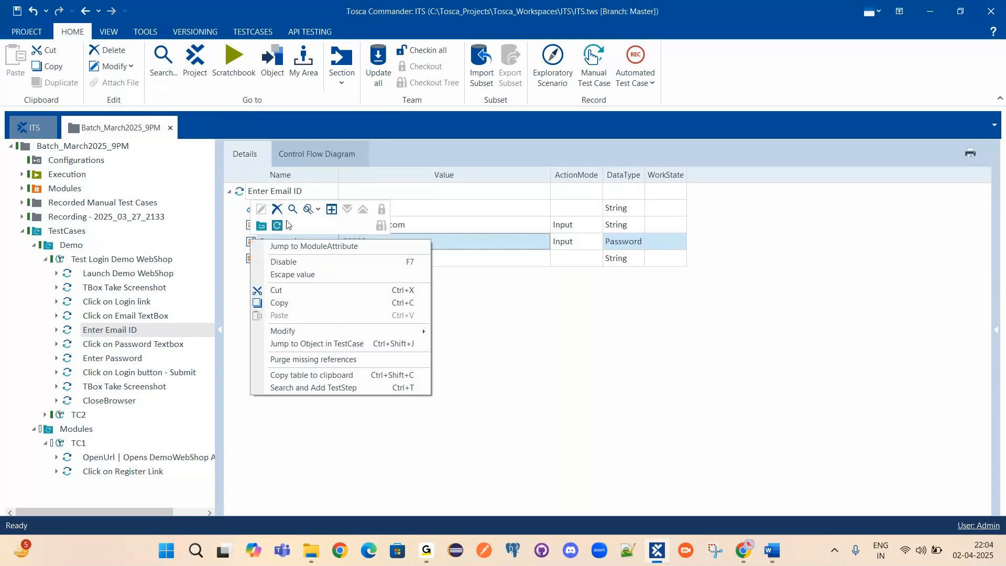
left_click(291, 275)
key("ctrl+s")
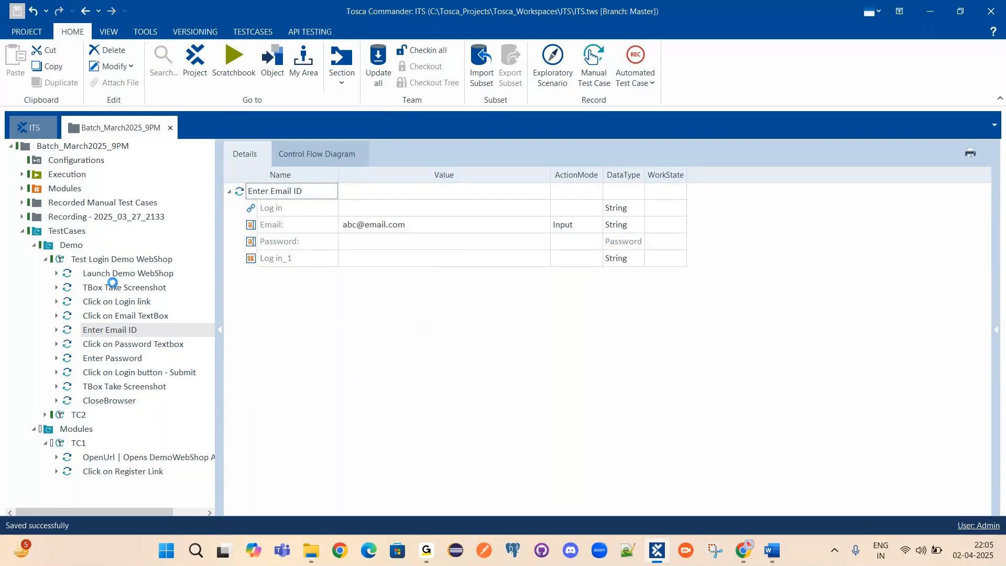
Open the Demo Web Shop | HomePage module and show the Log in attribute's properties.
left_click(21, 188)
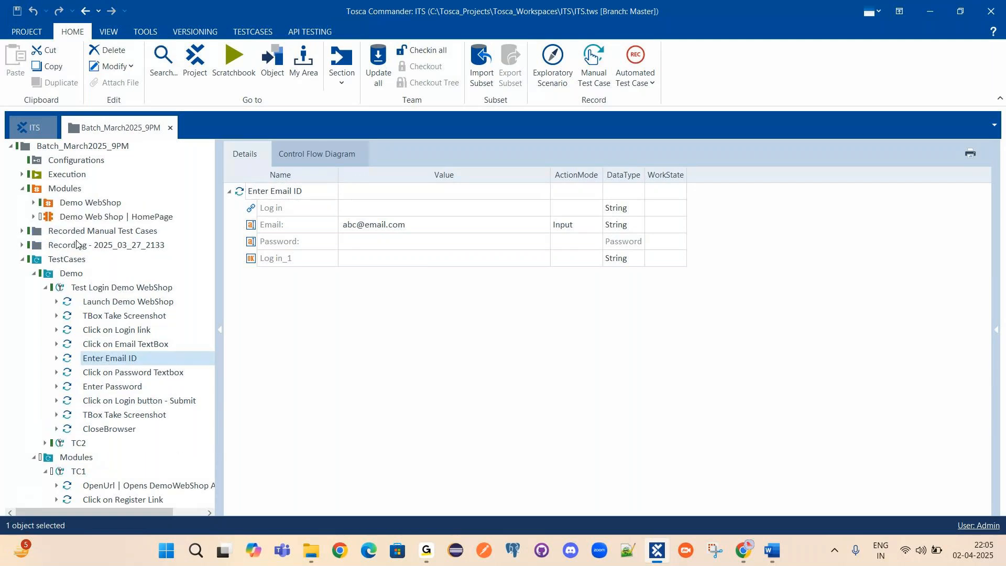
left_click(116, 216)
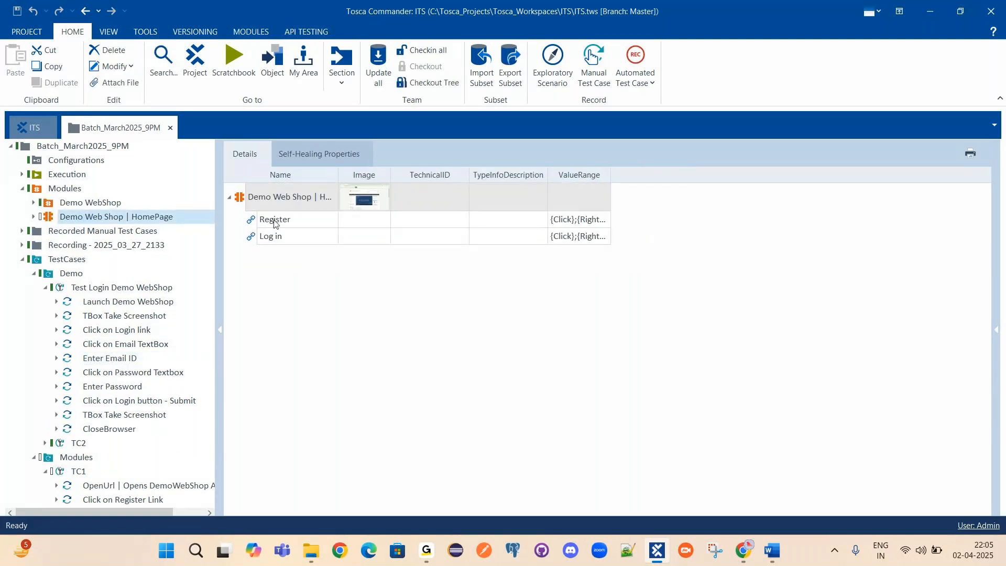
left_click(273, 237)
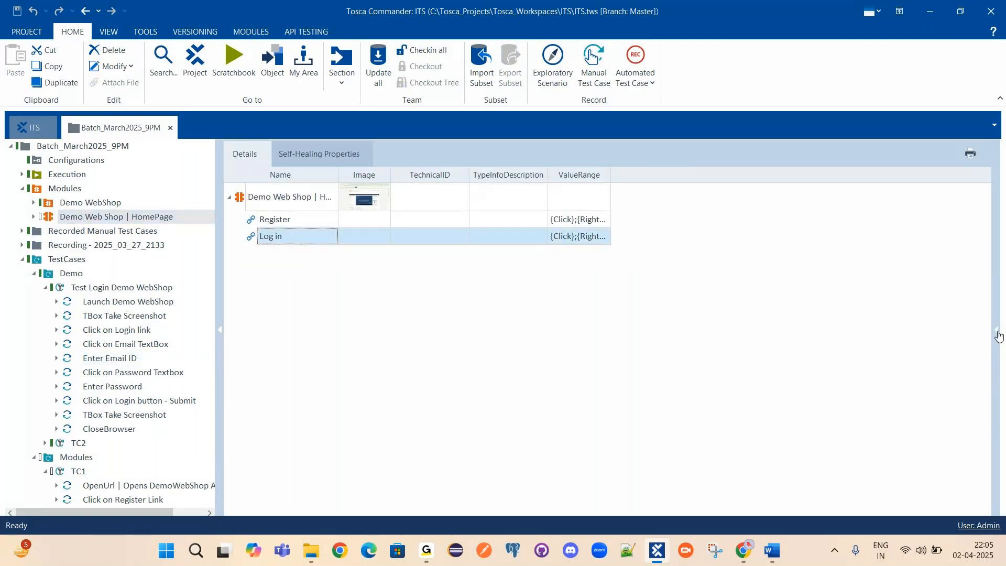
left_click(998, 333)
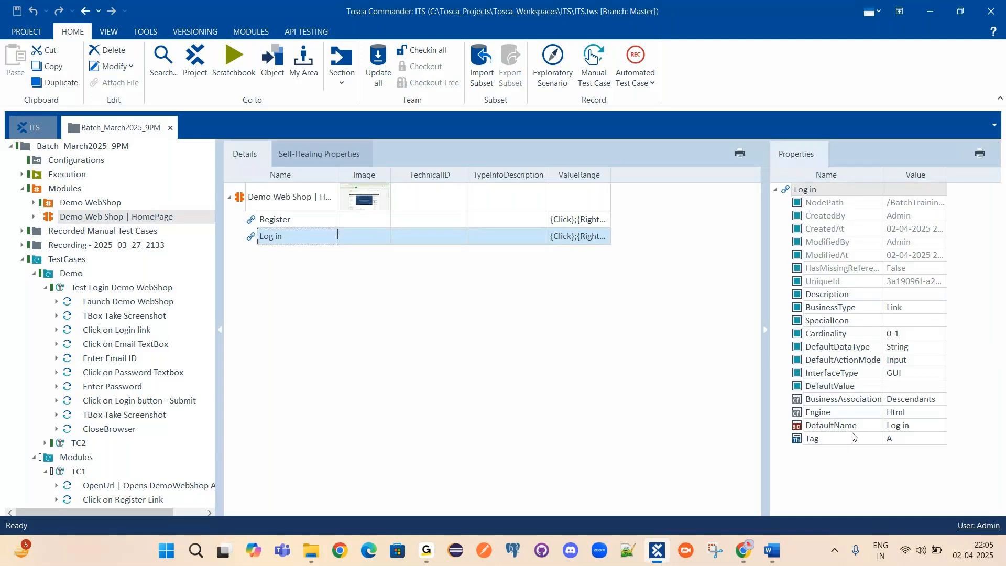
Inspect the Register attribute's ClassName ico-register and OuterText Register, then bring Chrome forward.
left_click(268, 219)
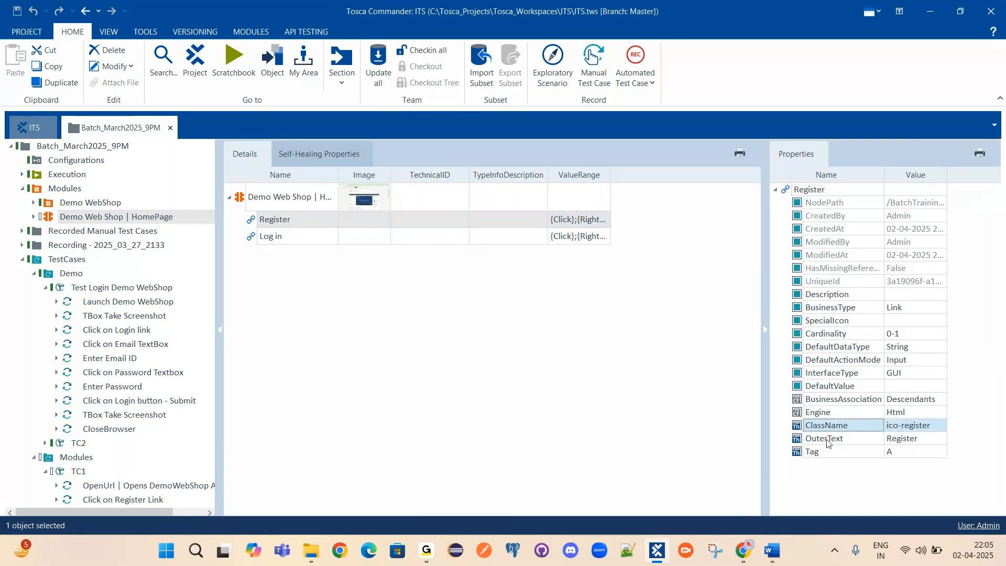
left_click(832, 451)
left_click(846, 439)
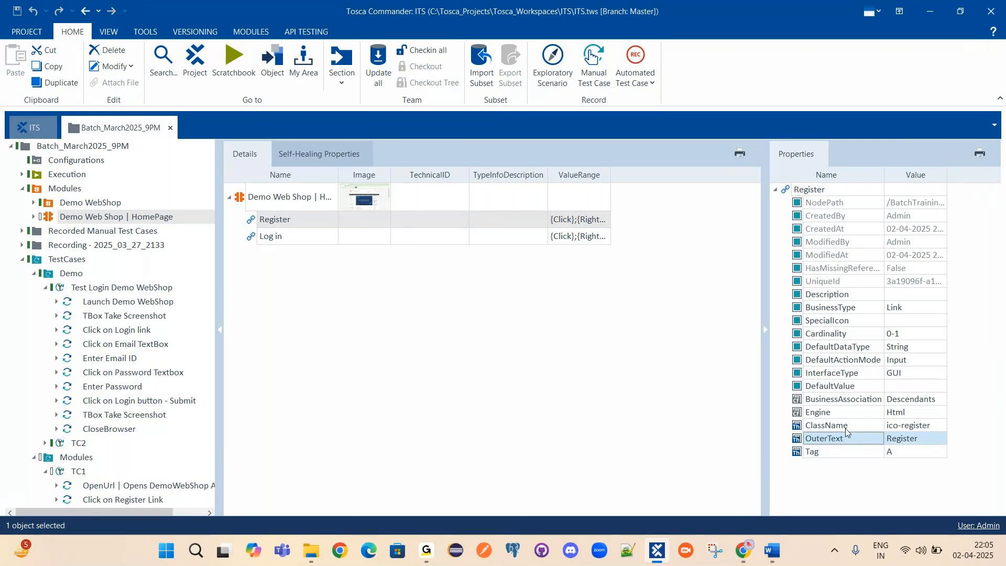
left_click(846, 451)
left_click(846, 427)
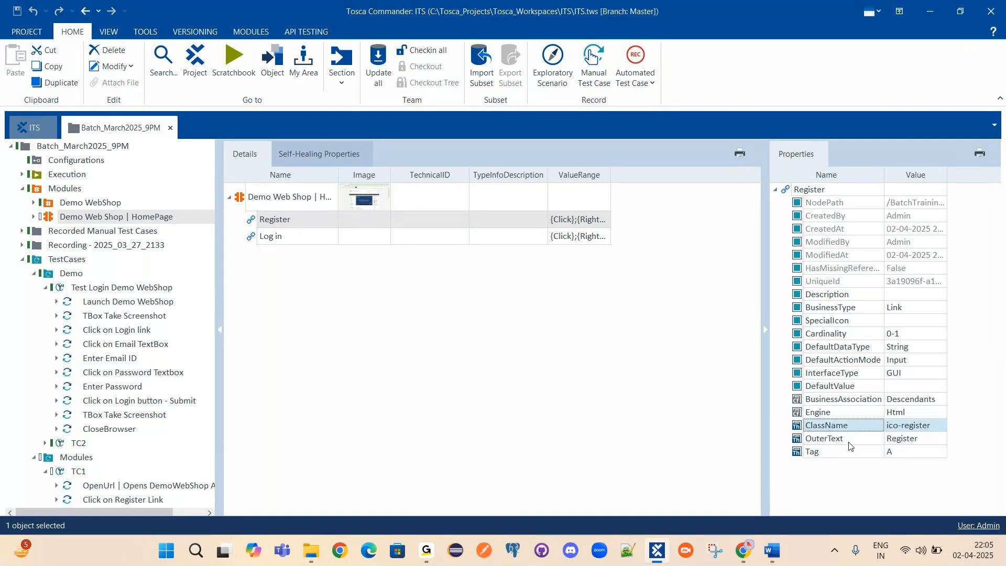
left_click(942, 440)
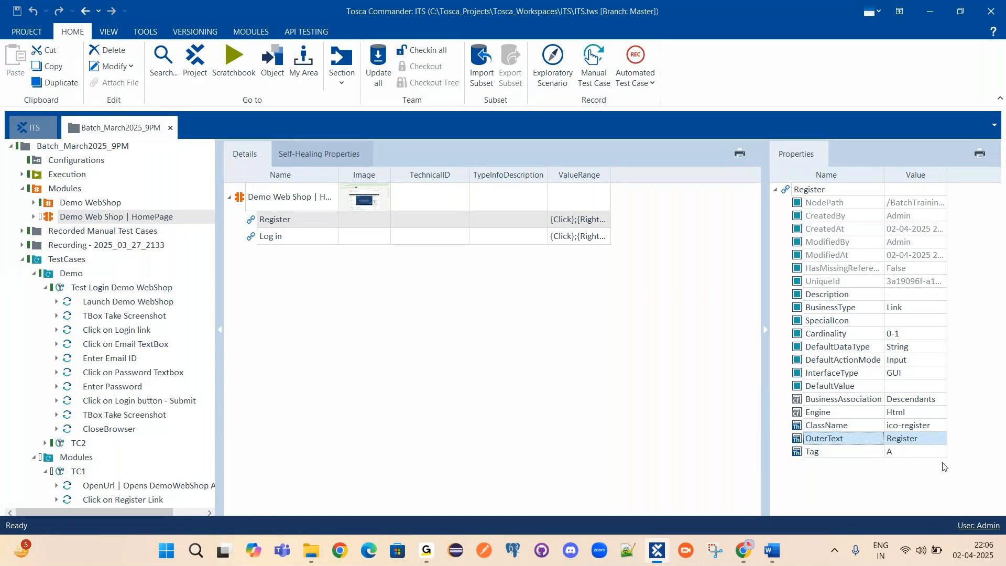
left_click(261, 227)
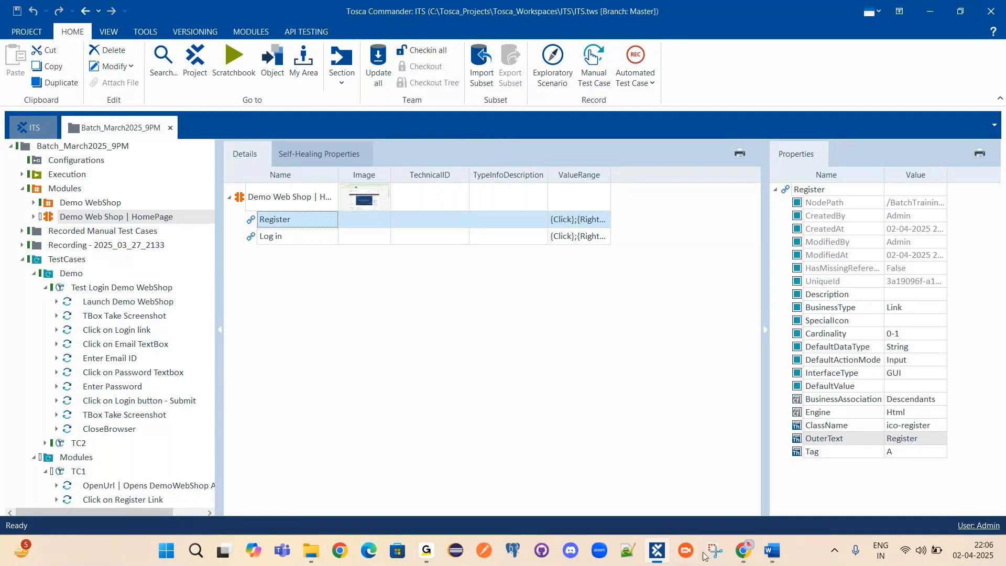
left_click(744, 550)
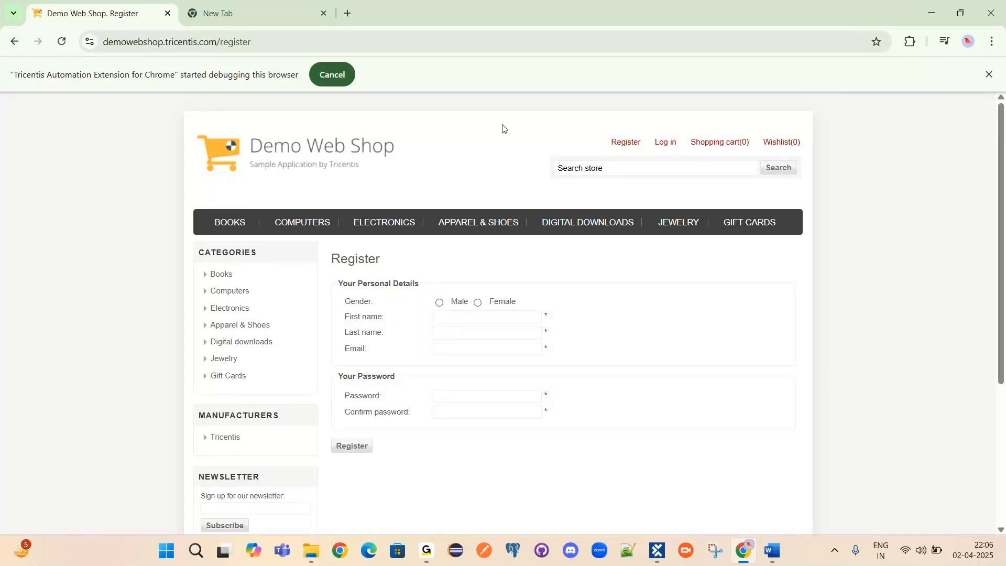
Minimize and restore Chrome's Register page, ending on Tosca's Register link properties.
left_click(931, 13)
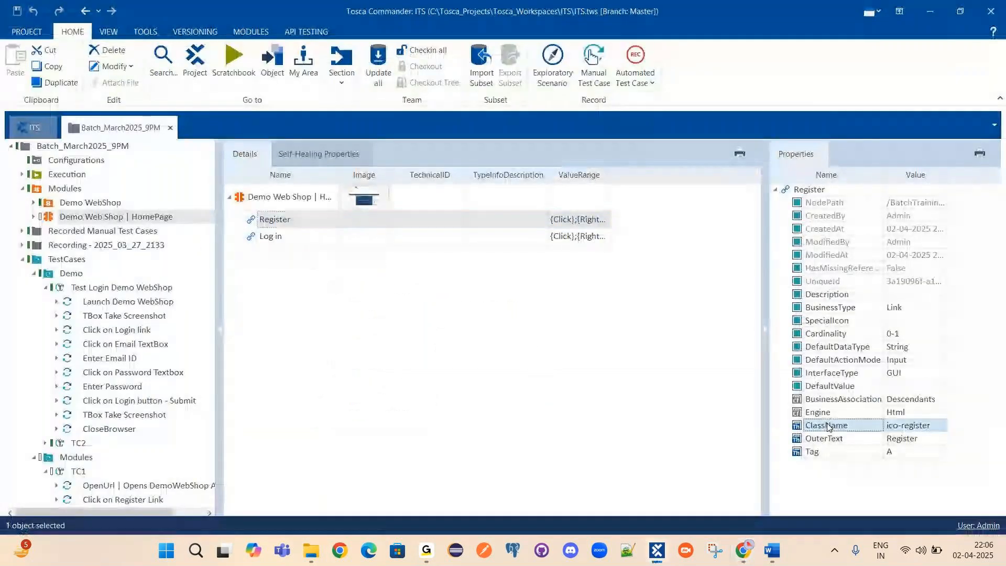
left_click(743, 550)
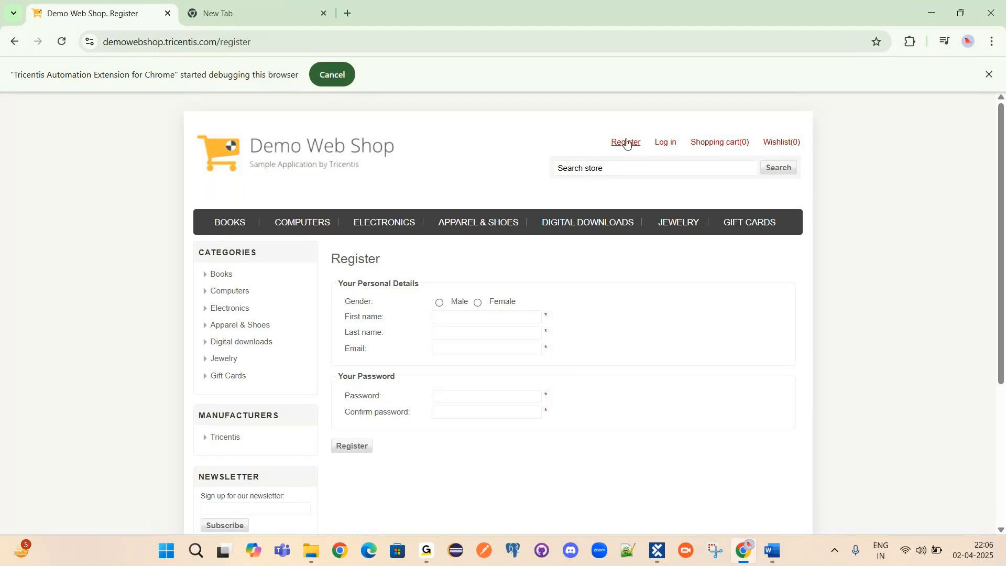
left_click(922, 12)
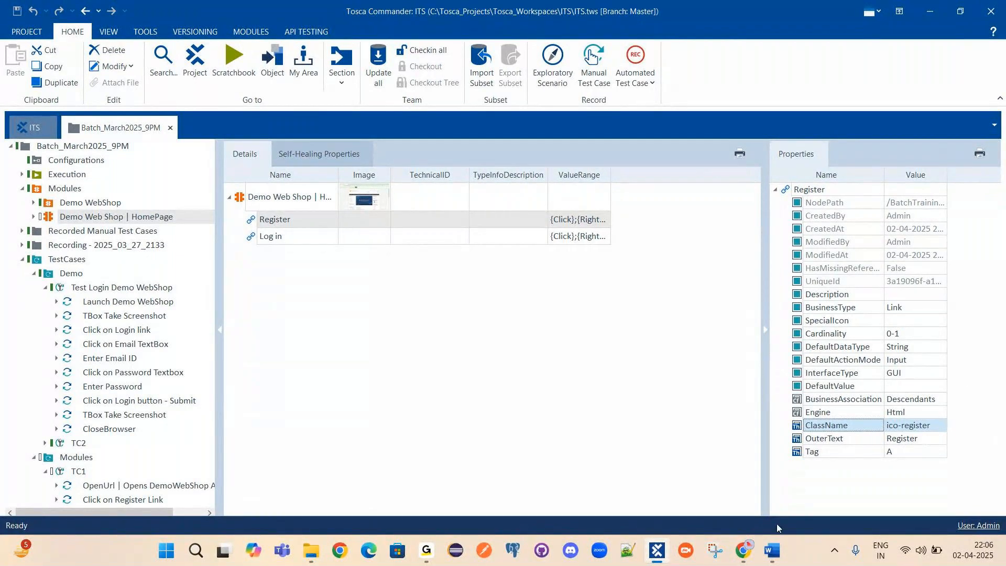
left_click(744, 551)
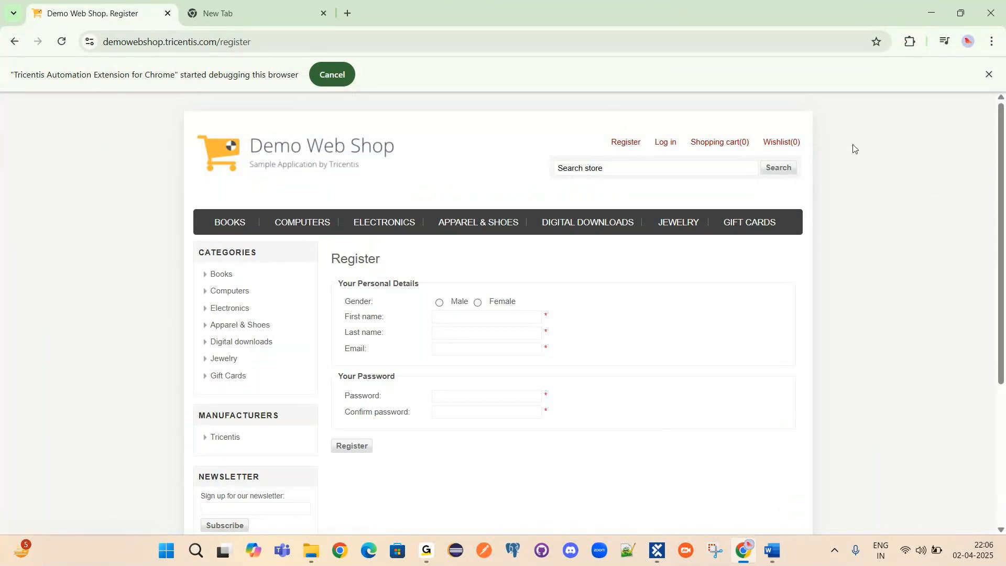
left_click(929, 13)
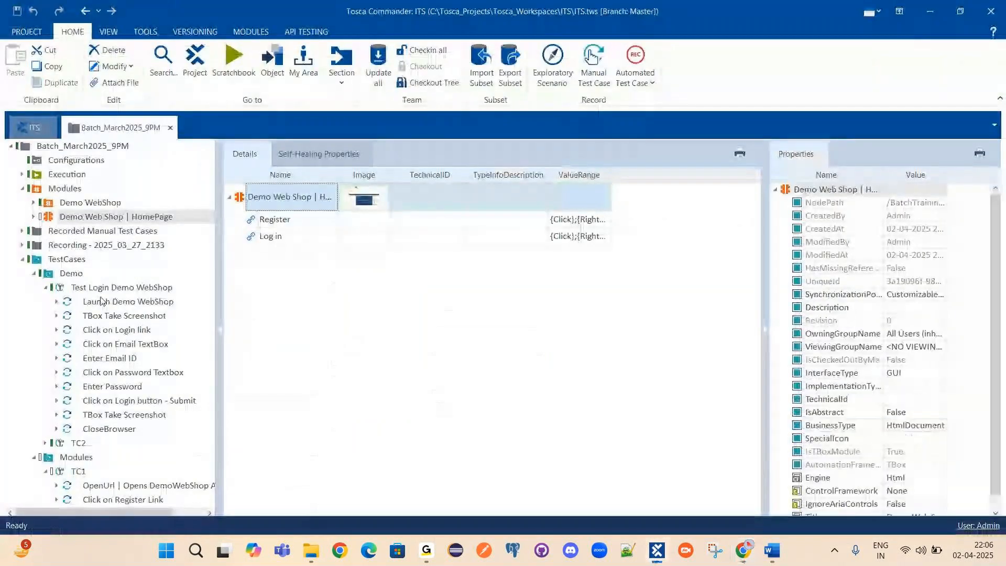
left_click(267, 223)
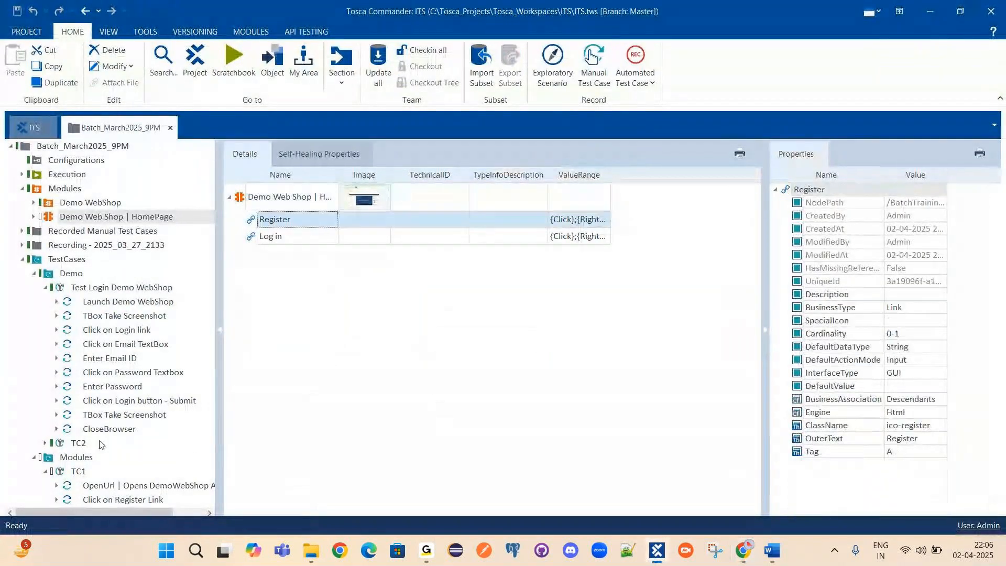
Open the Click on Register Link test step and view its Register action's properties.
left_click(114, 498)
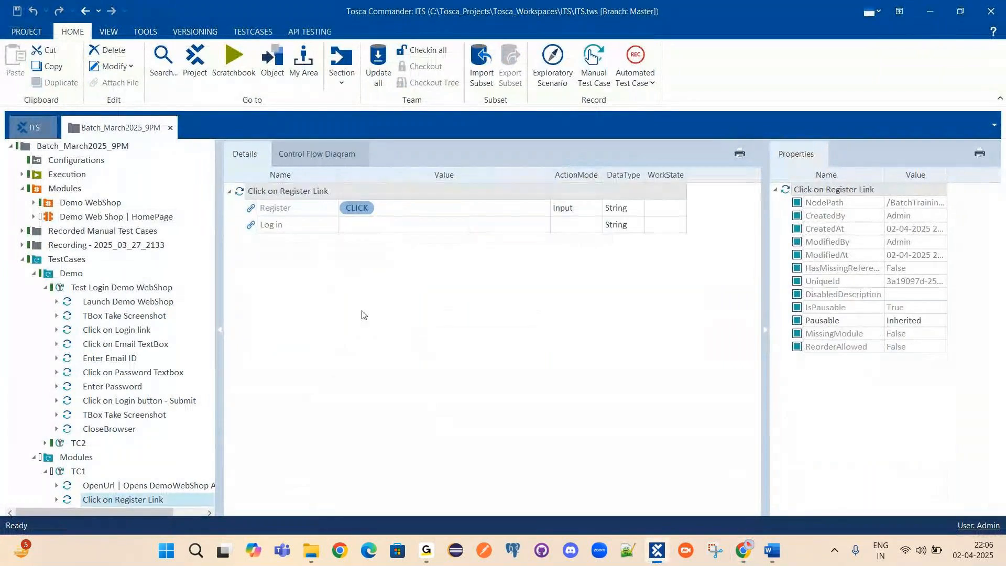
left_click(283, 209)
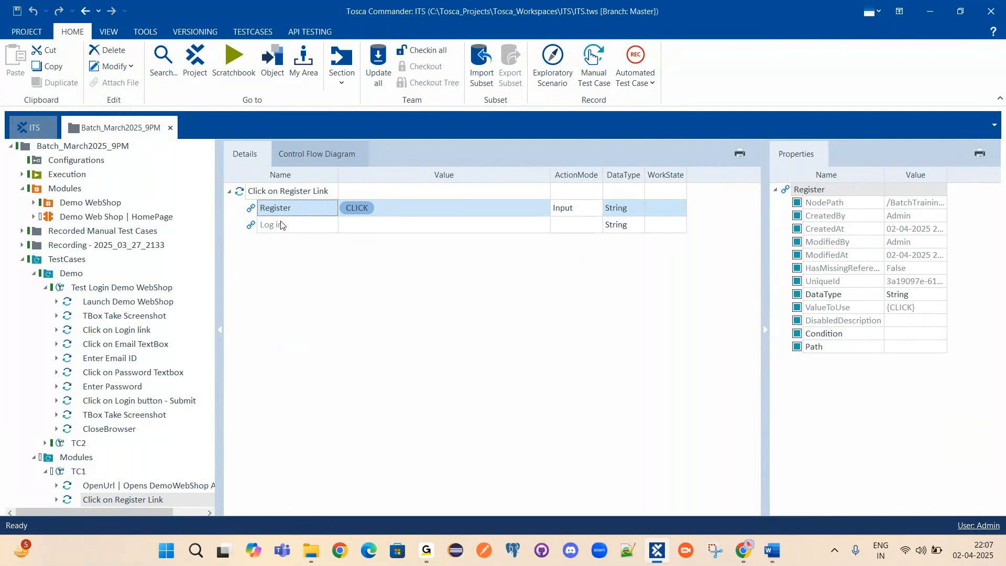
right_click(277, 193)
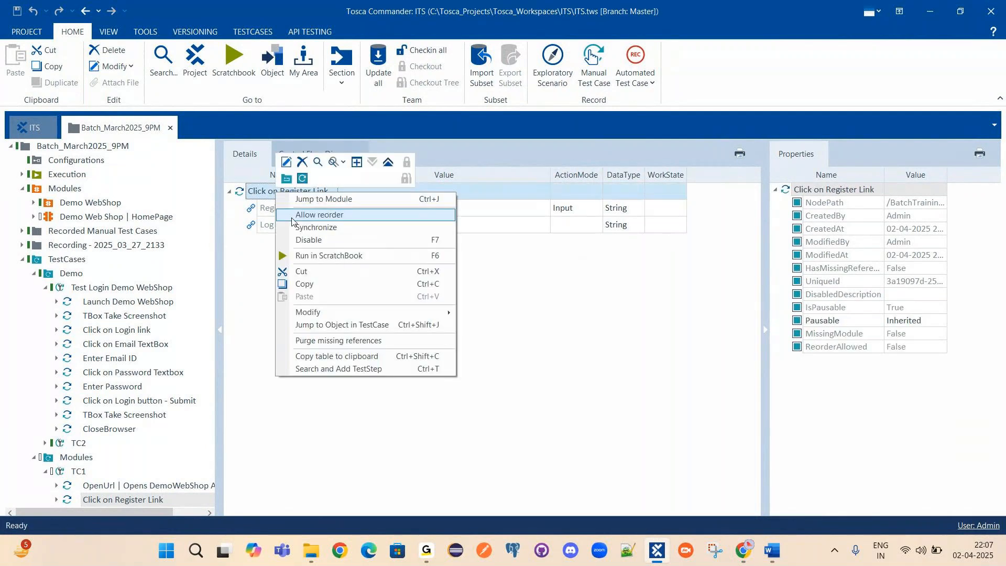
left_click(542, 298)
left_click(542, 299)
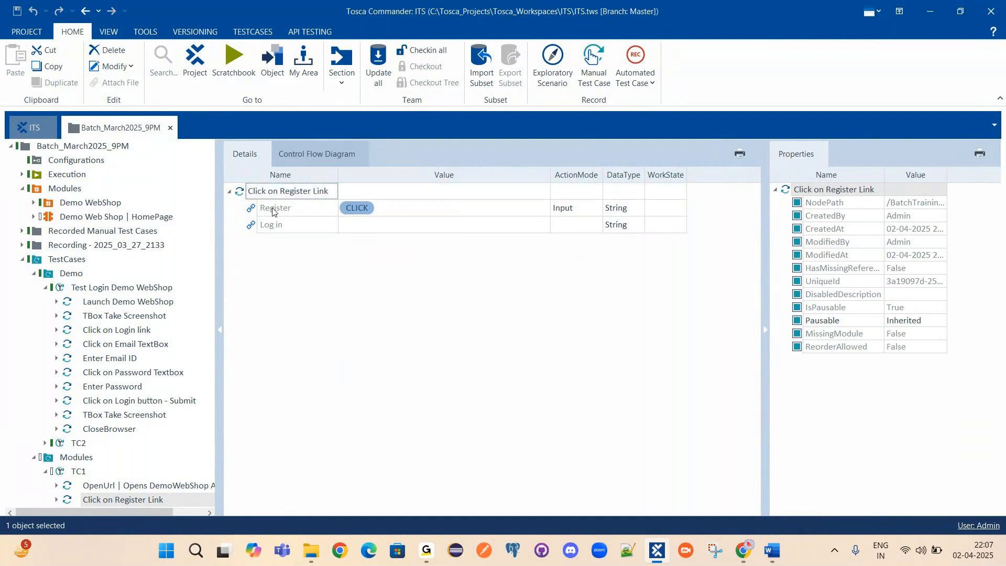
Compare the HomePage module's Register link properties with the test step's own properties.
left_click(86, 213)
left_click(297, 221)
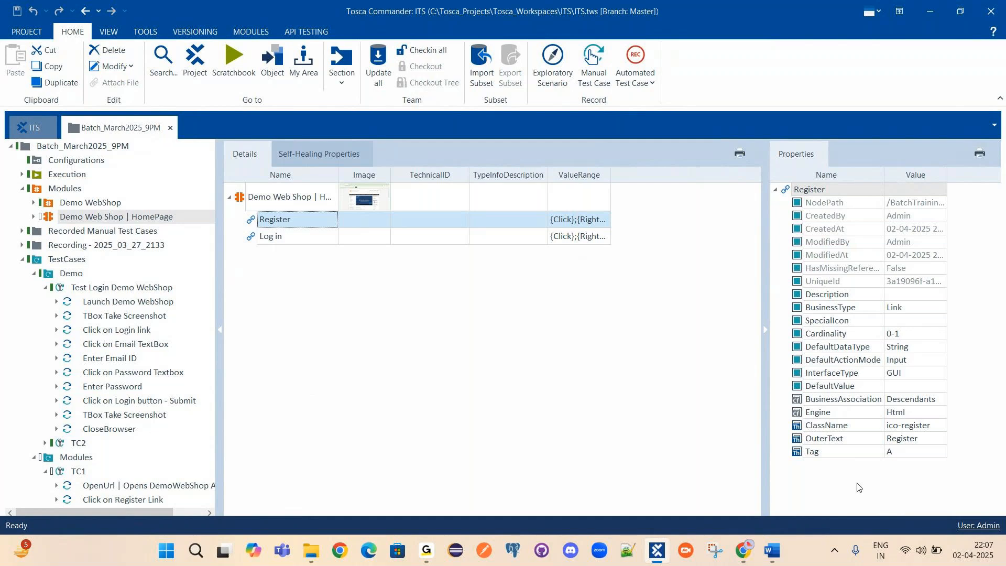
left_click(96, 502)
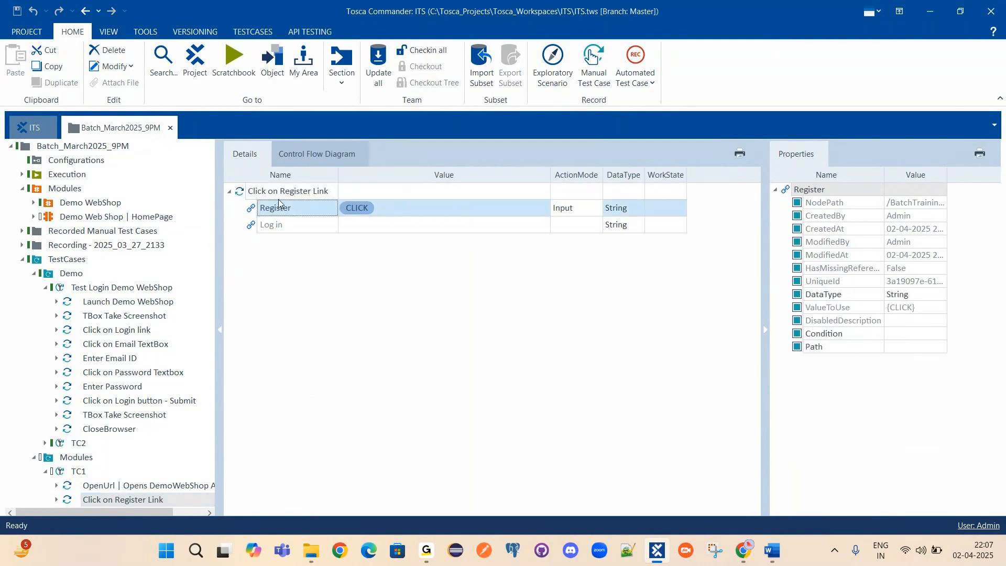
left_click(263, 193)
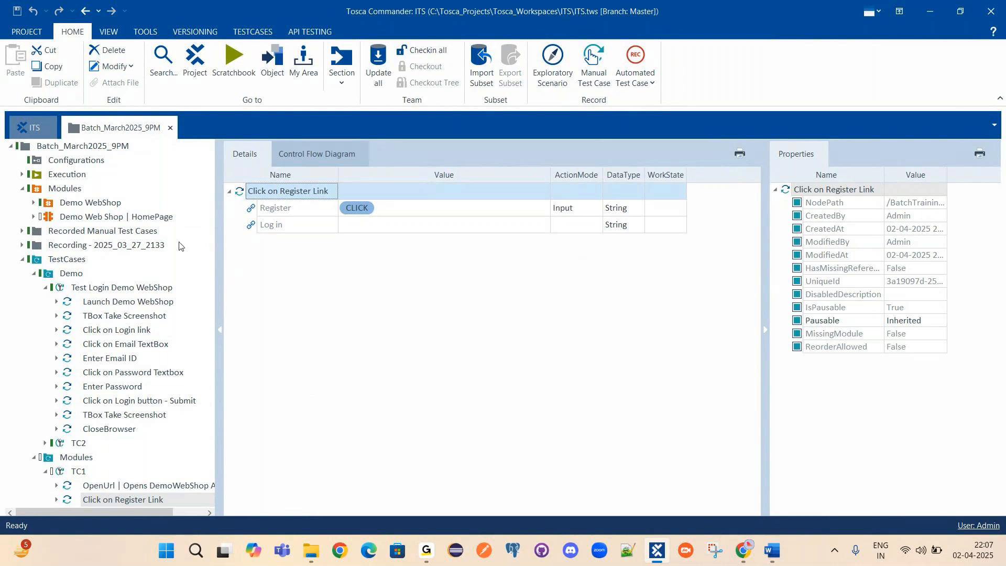
left_click(90, 219)
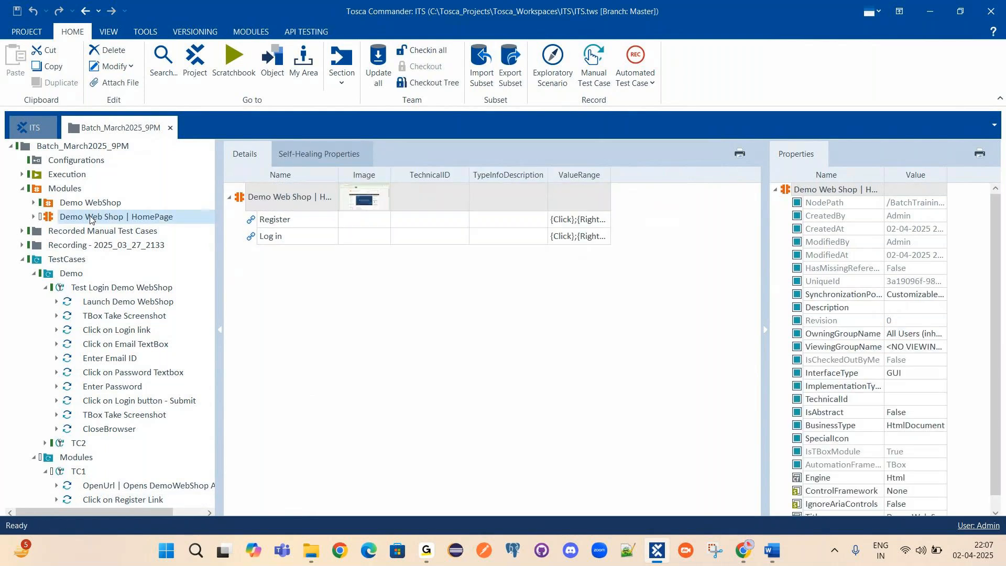
Point out the Register link's OuterText property, then bring up the Tosca Demo Working Notes.
left_click(268, 220)
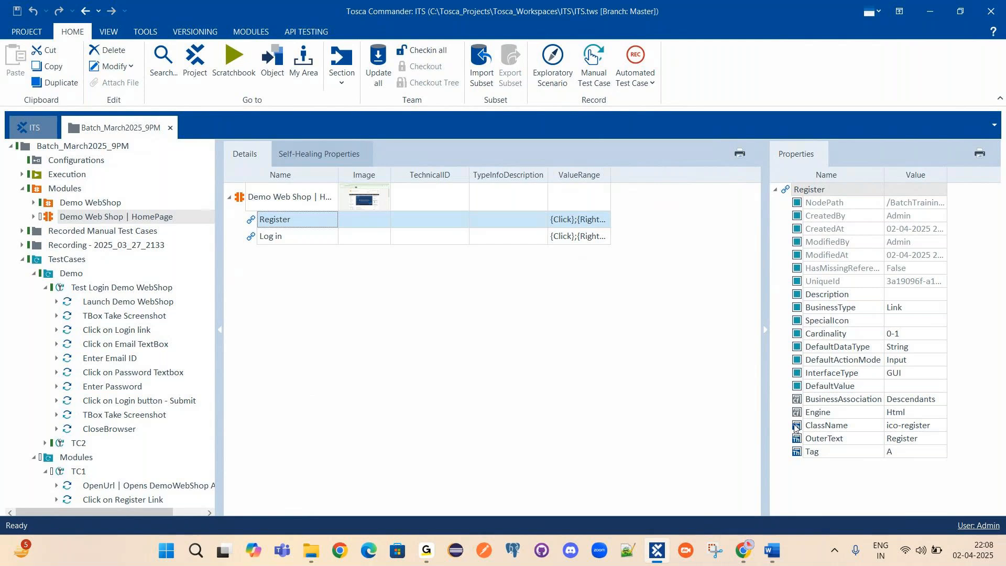
left_click(858, 434)
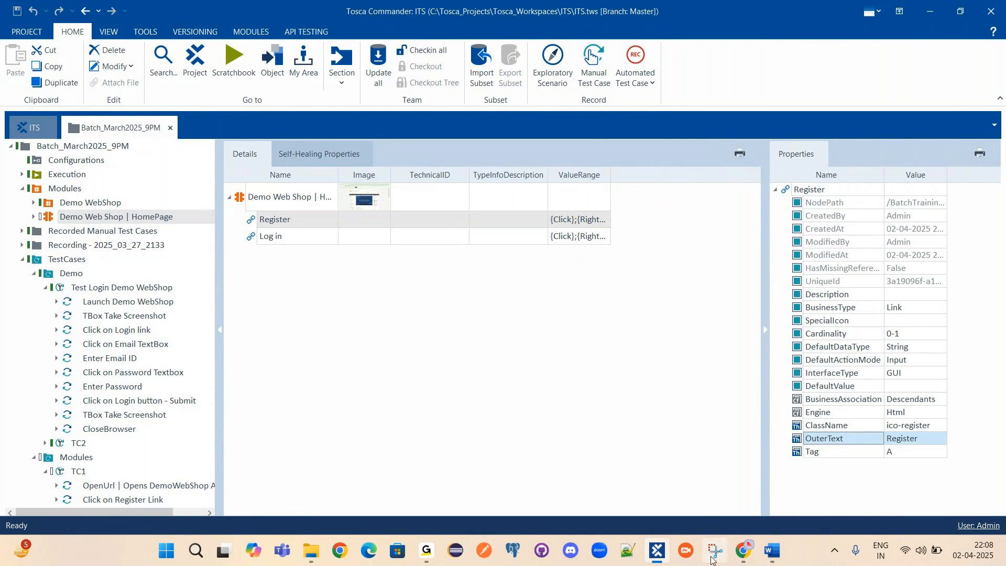
left_click(773, 551)
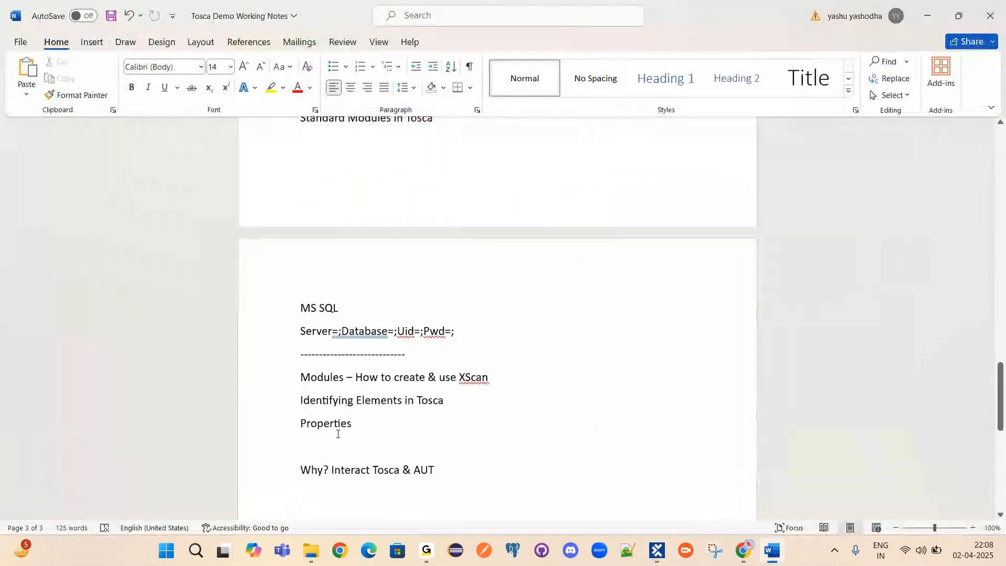
Highlight the Identifying Elements and Properties lines in the Tosca Demo Working Notes.
left_click_drag(302, 398, 406, 401)
left_click(438, 402)
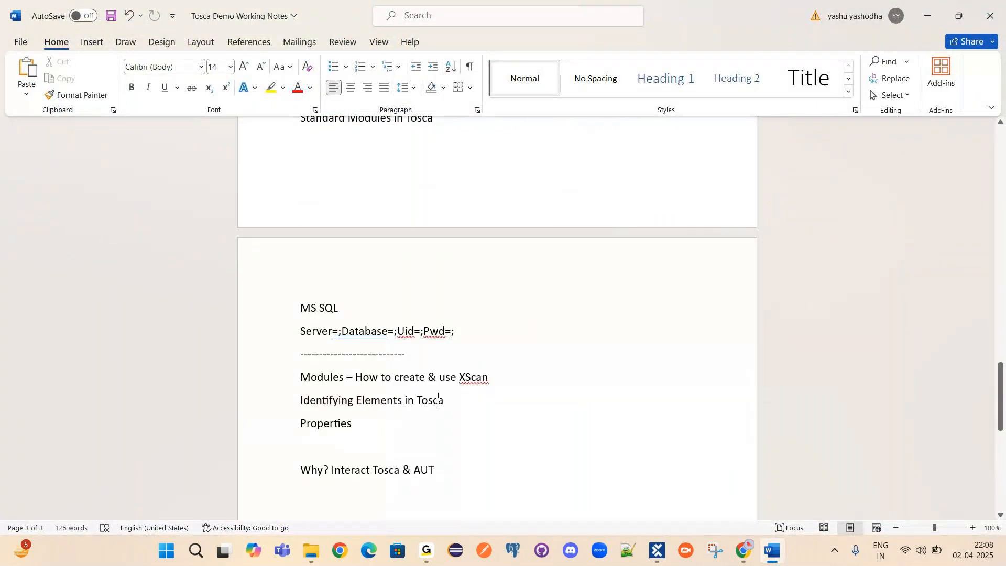
left_click_drag(301, 424, 357, 426)
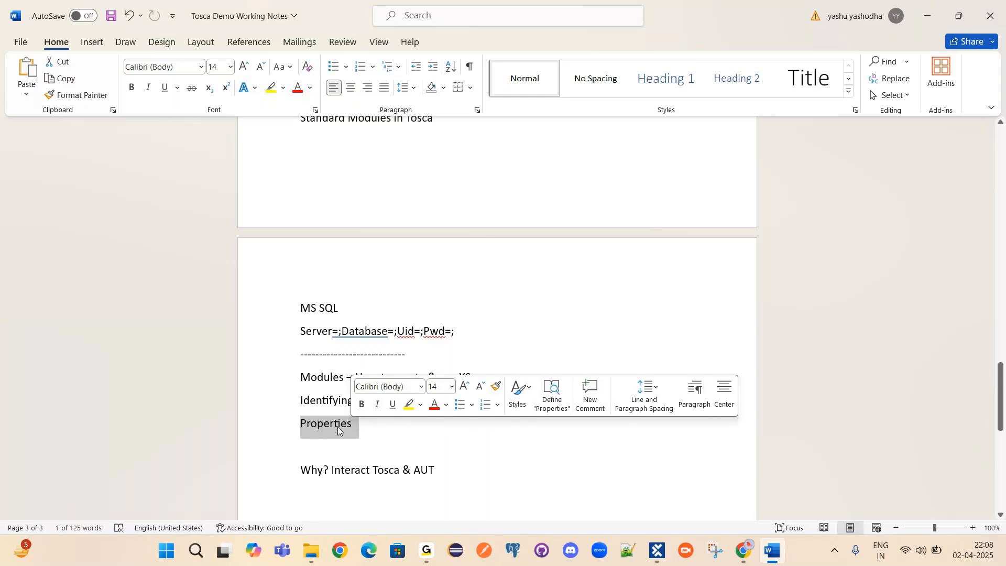
left_click(332, 446)
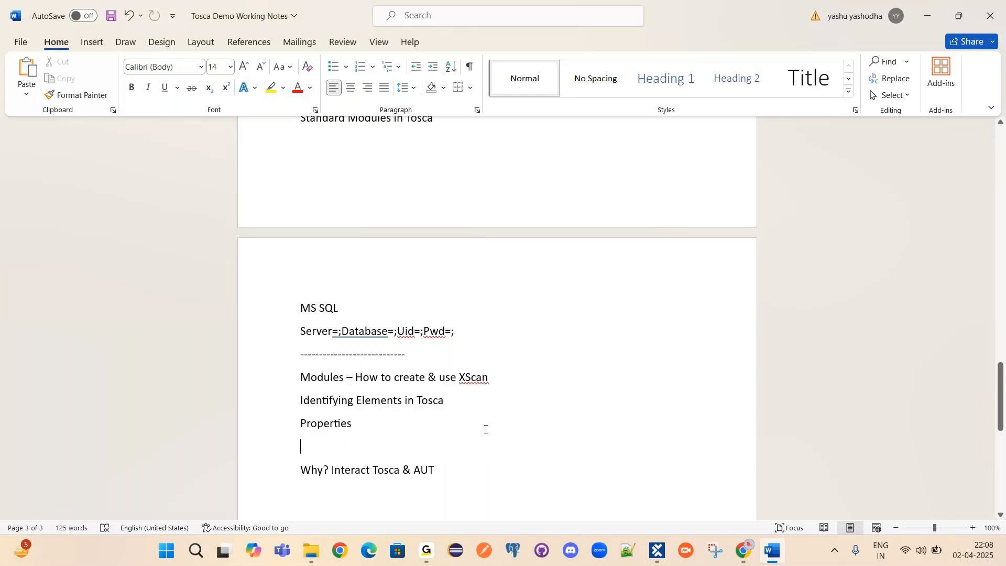
left_click_drag(302, 424, 360, 426)
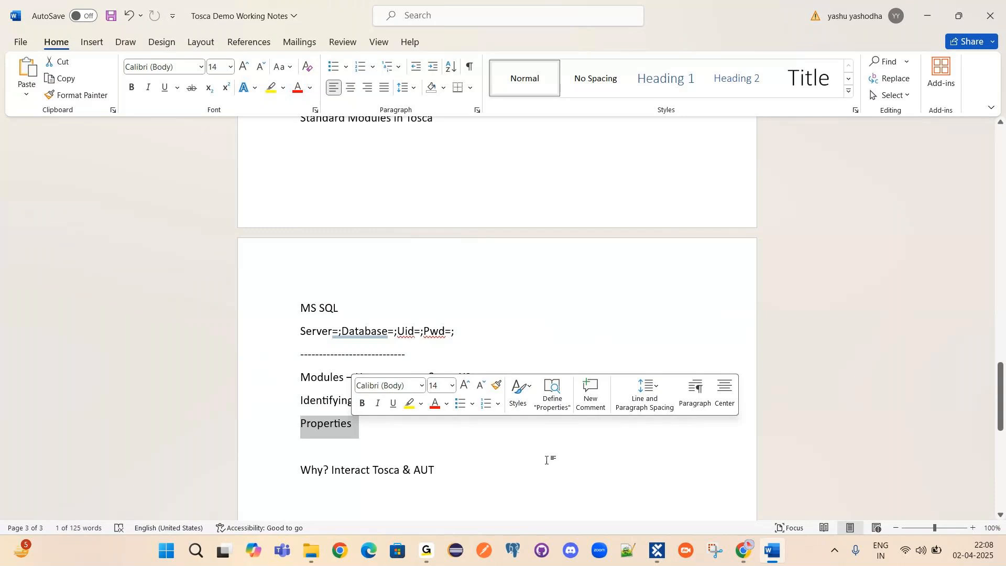
left_click(348, 445)
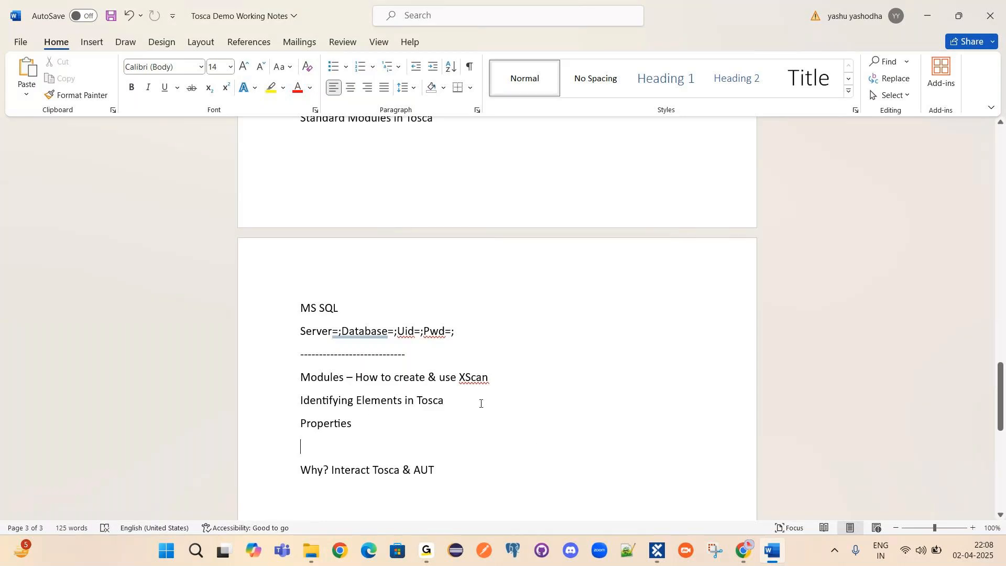
Check the GoTo Meeting window, then switch to Chrome's Demo Web Shop Register page.
left_click(425, 551)
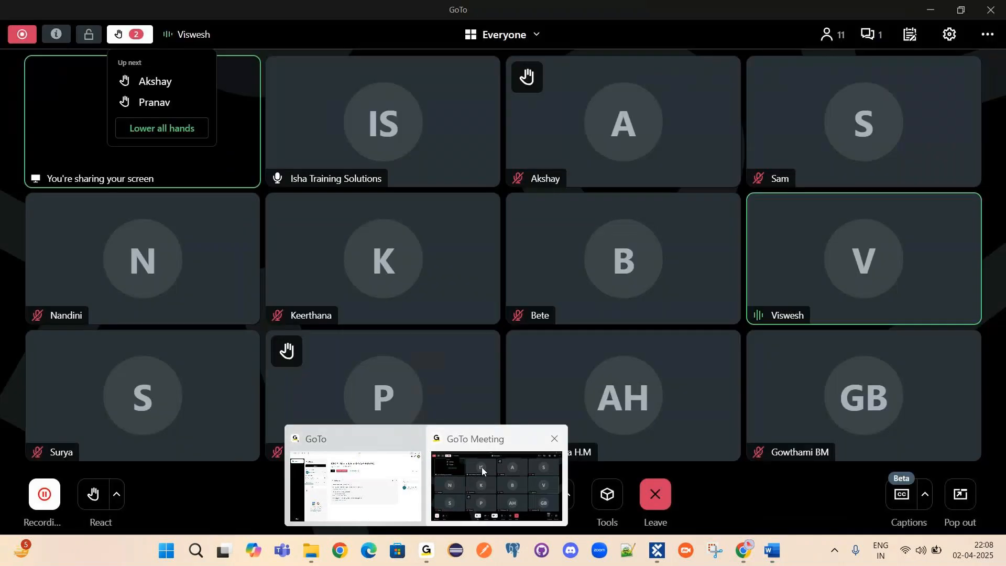
left_click(482, 467)
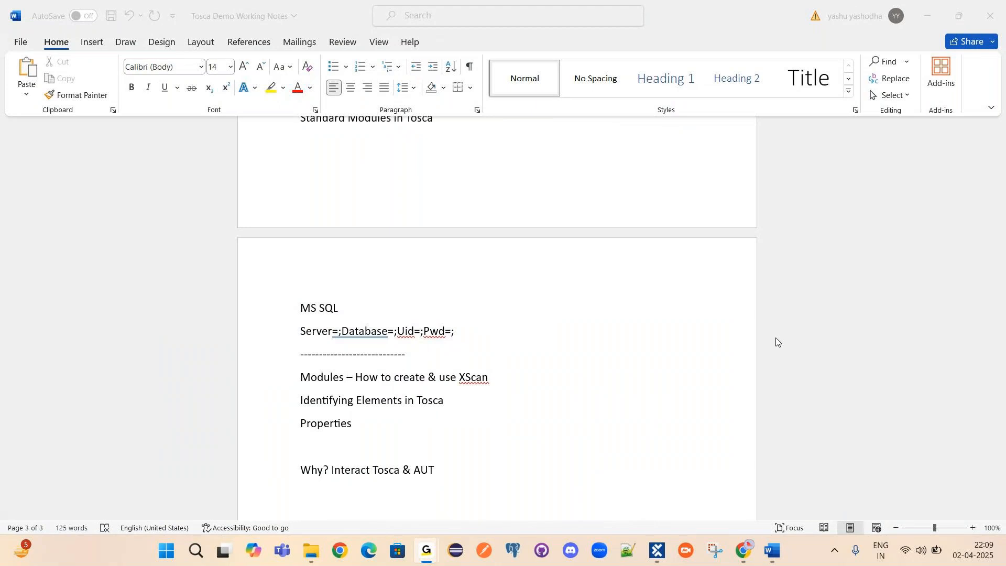
left_click(744, 551)
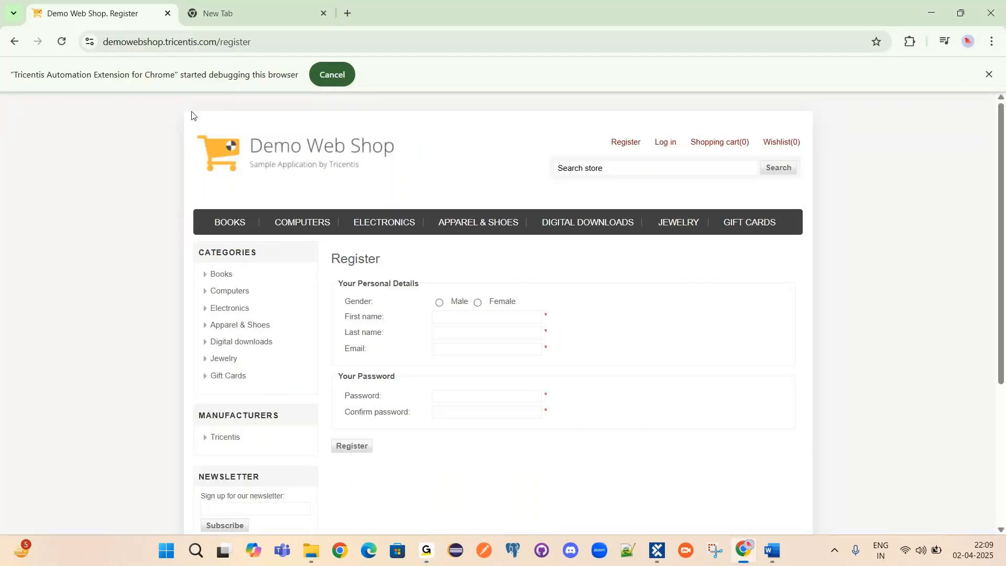
Keep the Demo Web Shop Register page shown in Chrome, then switch to the GoTo Meeting window.
mouse_move(358, 248)
mouse_move(658, 557)
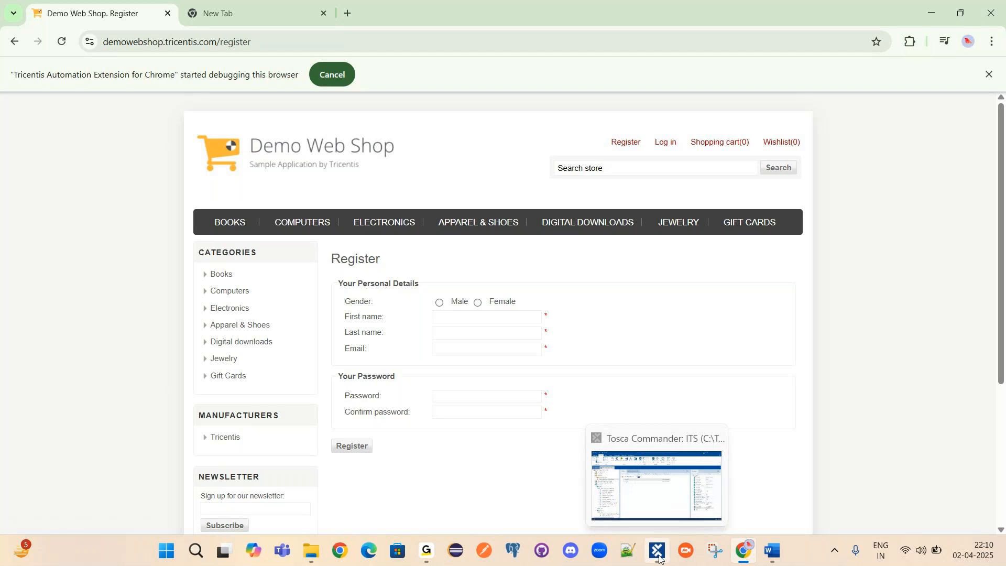
mouse_move(427, 550)
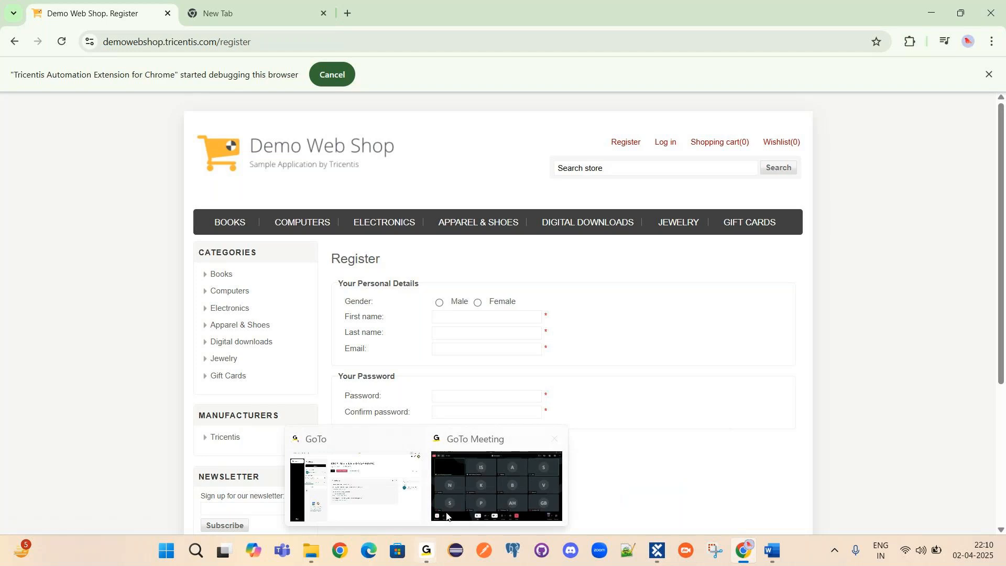
left_click(477, 509)
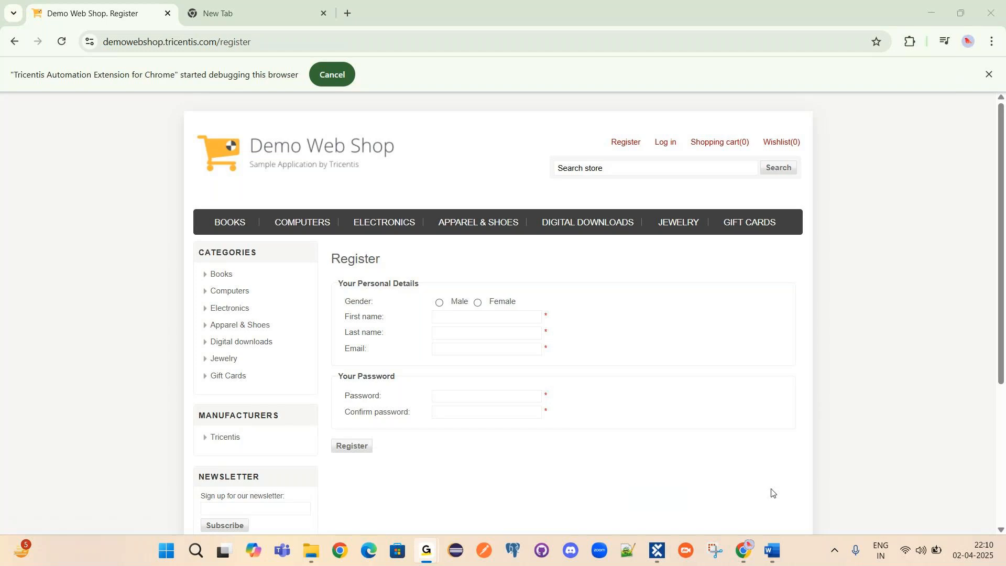
Return to Tosca, check the Automated Test Case options, and expand Recording - 2025_03_27_2133.
left_click(658, 552)
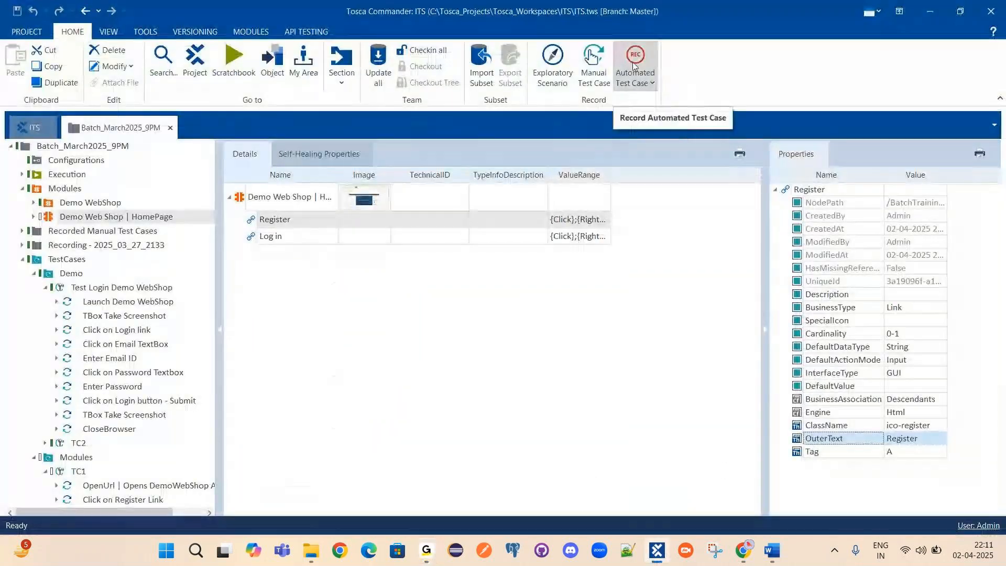
left_click(653, 85)
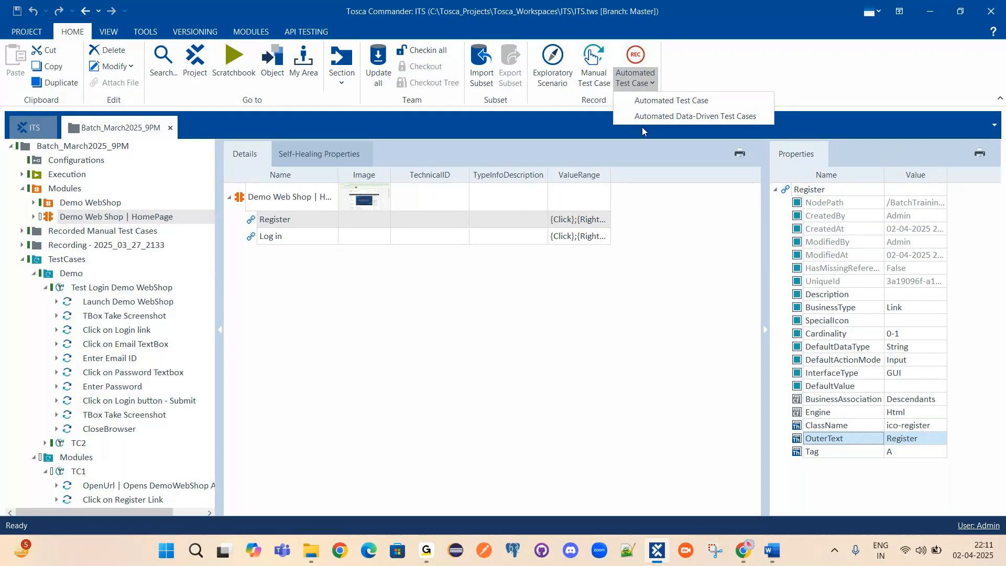
left_click(21, 246)
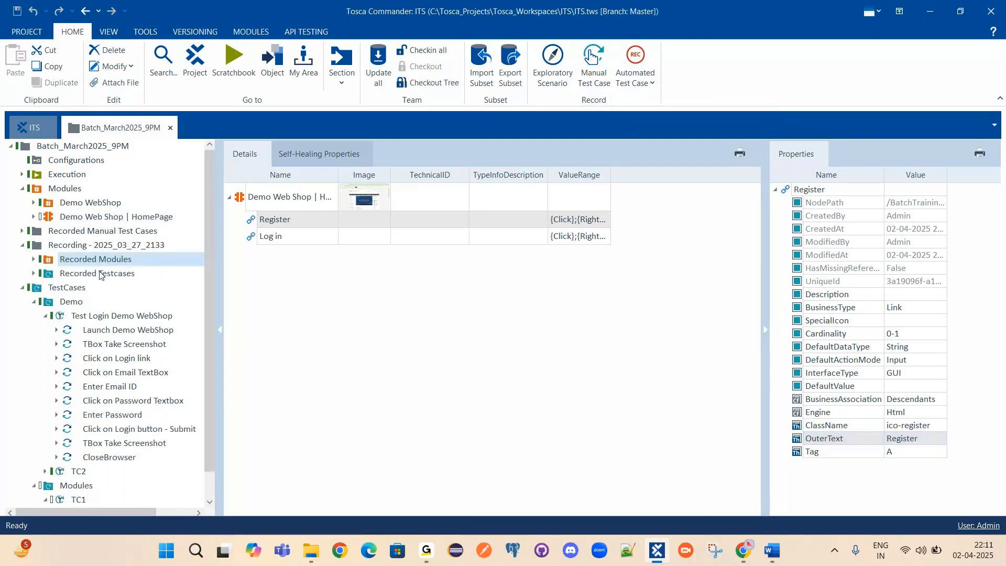
Show Recorded Testcases and expand Recorded TC to list its four recorded steps.
left_click(100, 260)
left_click(100, 273)
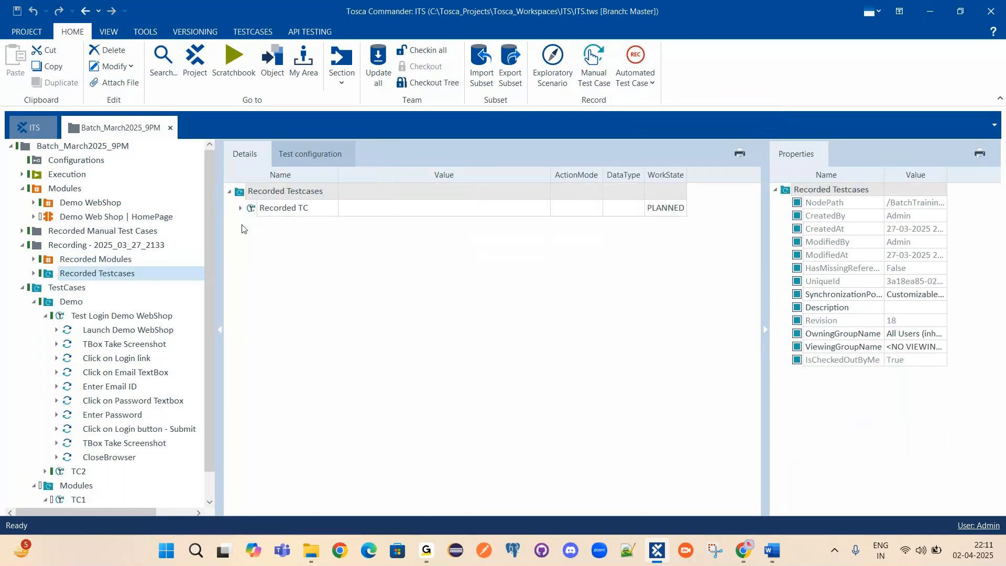
left_click(240, 208)
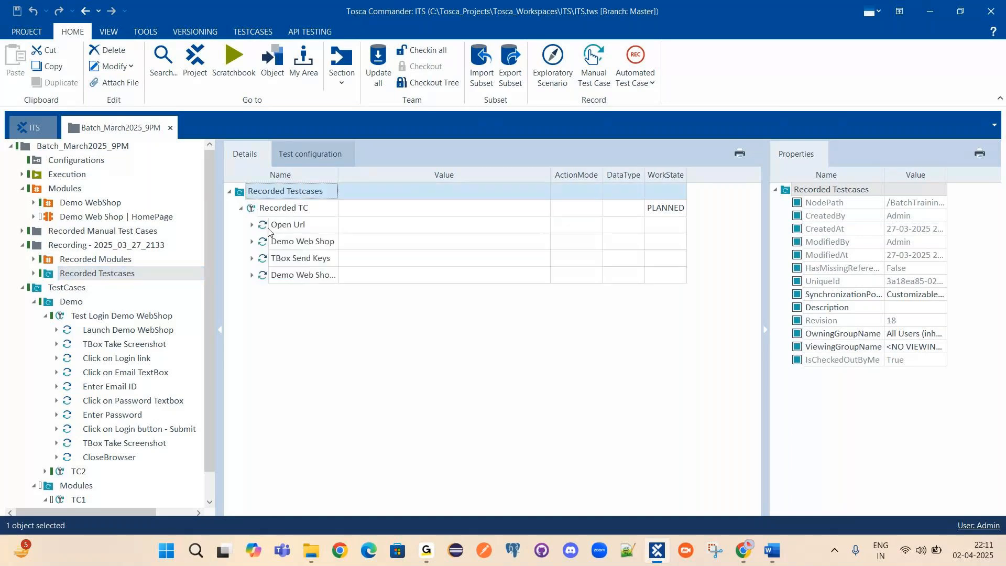
left_click(287, 225)
left_click(293, 276, "shift")
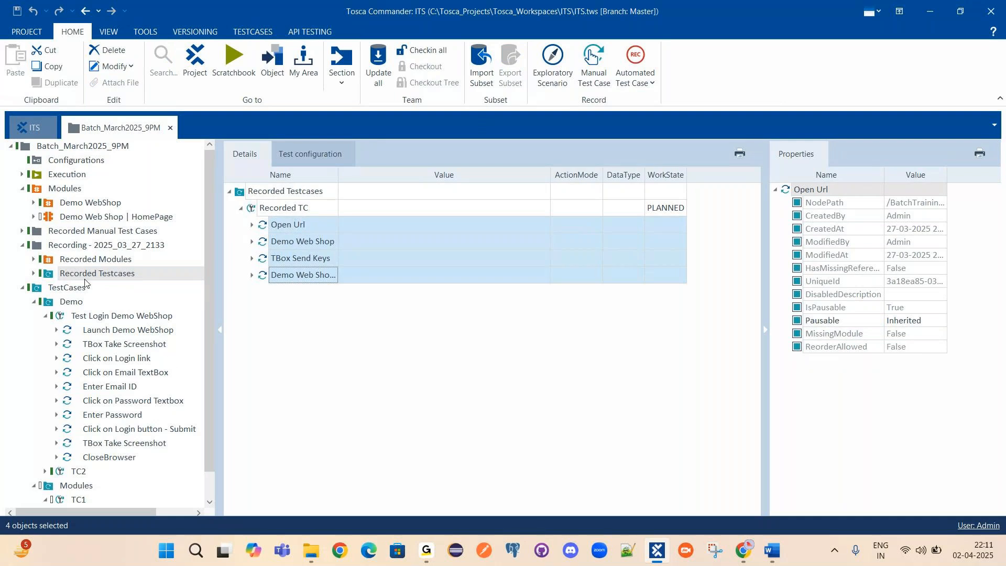
left_click(282, 209)
left_click(291, 226)
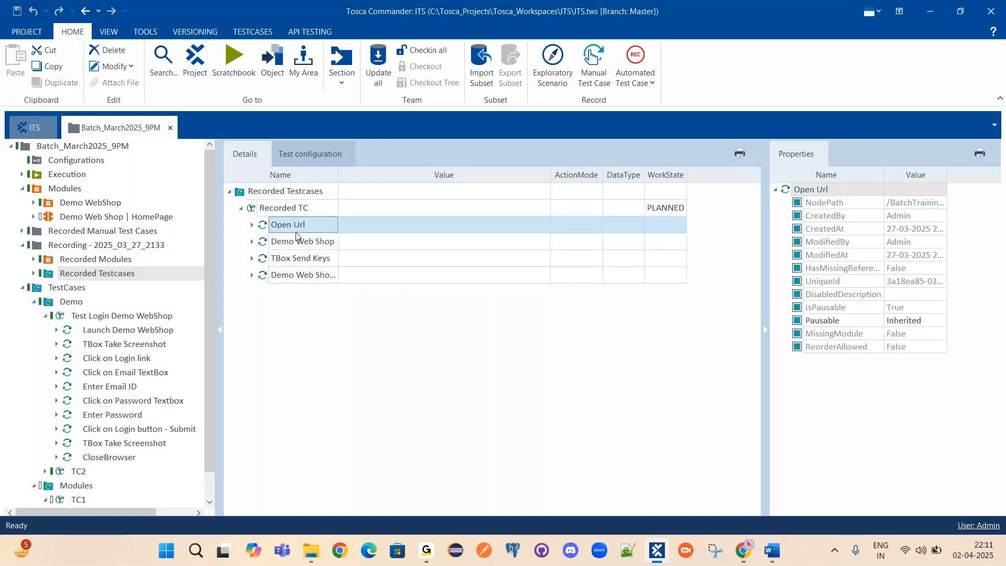
left_click(315, 241)
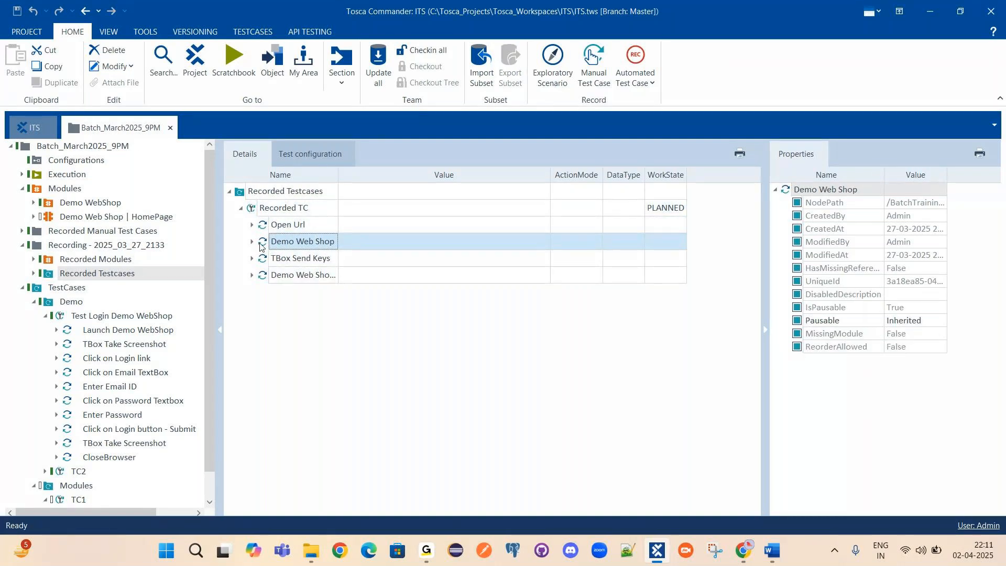
Expand Demo Web Shop, TBox Send Keys and the last step to inspect their values, then collapse them.
left_click(252, 242)
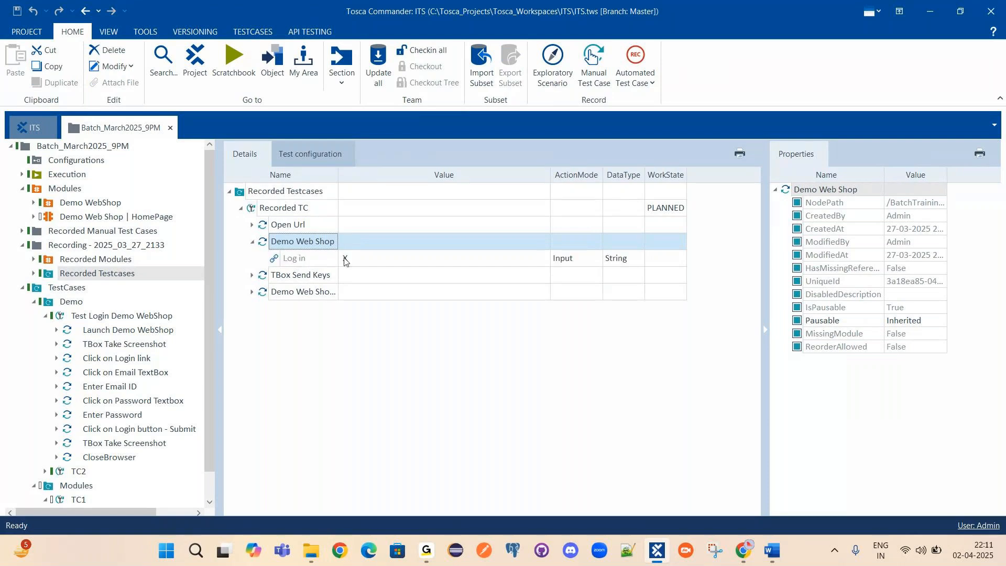
left_click(252, 275)
left_click(396, 310)
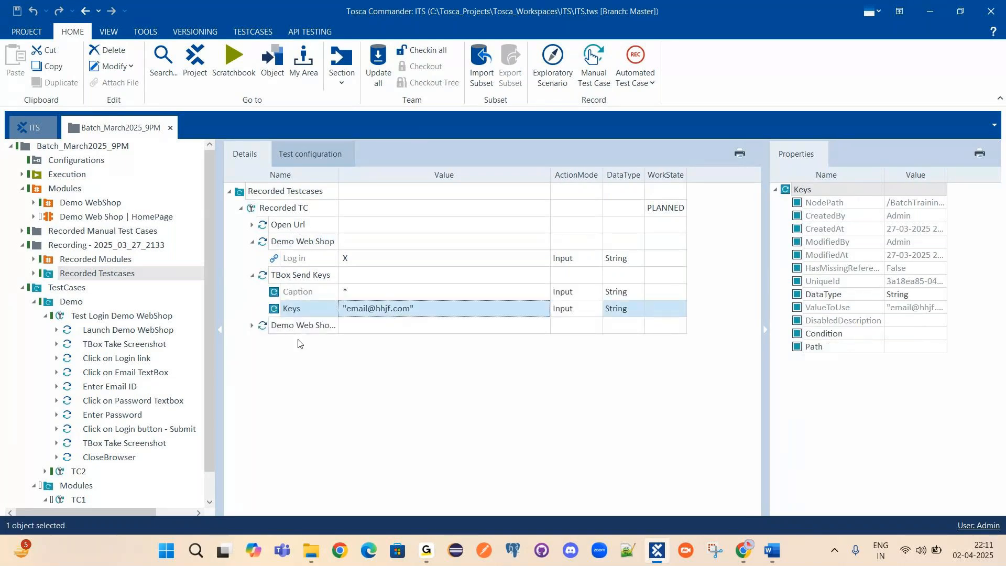
left_click(252, 325)
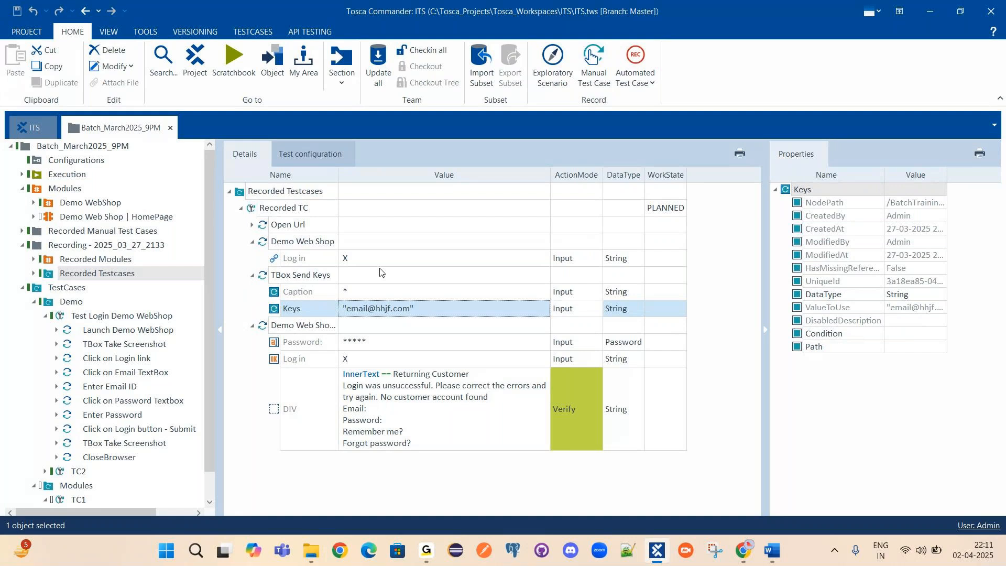
left_click(252, 242)
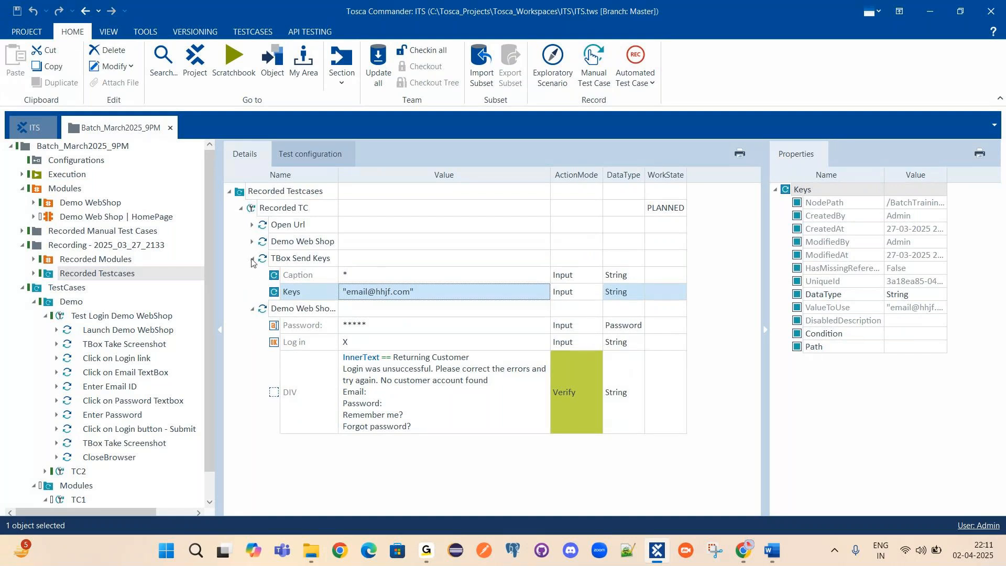
left_click(252, 258)
left_click(268, 210)
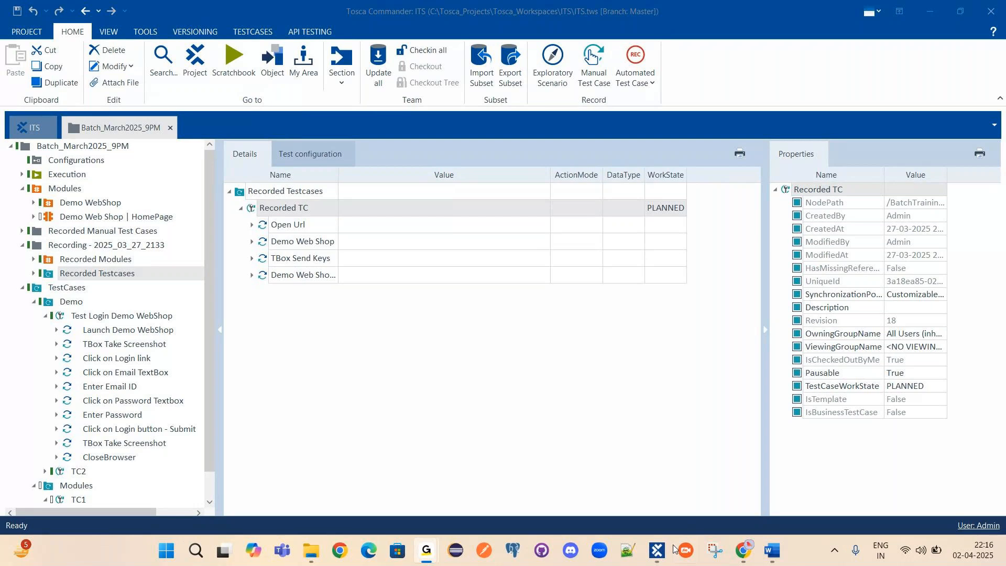
left_click(659, 549)
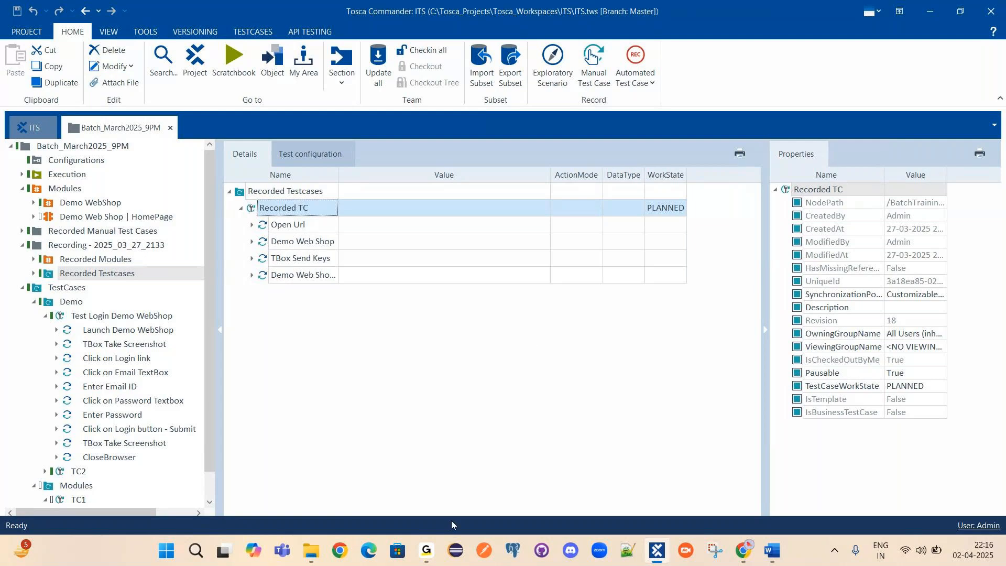
left_click(420, 560)
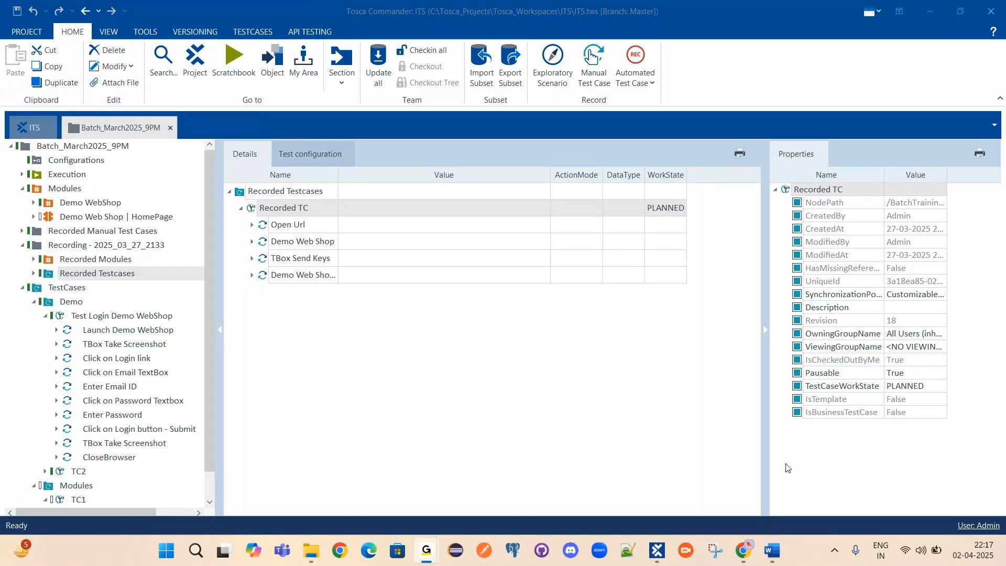
mouse_move(659, 555)
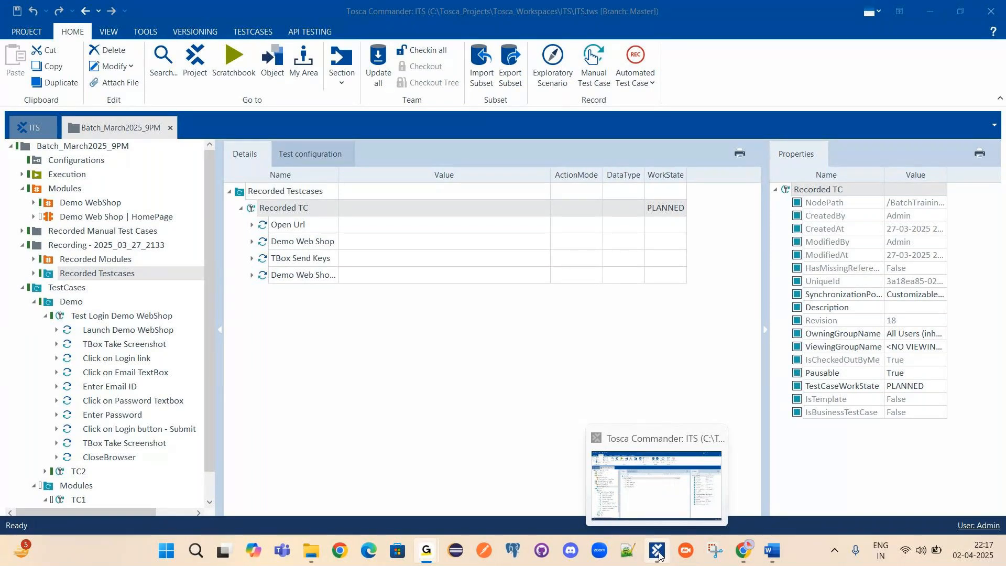
left_click(659, 555)
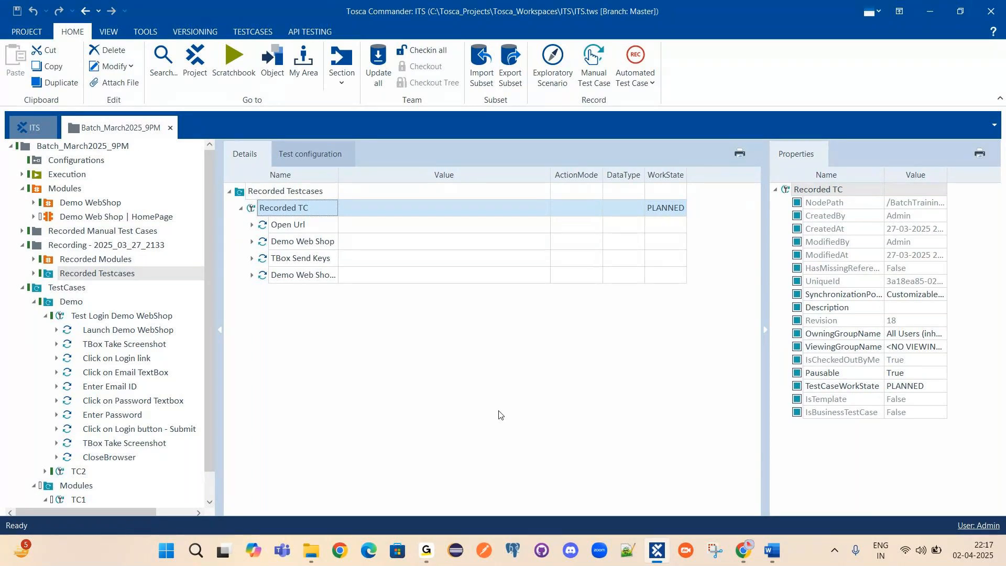
left_click(929, 16)
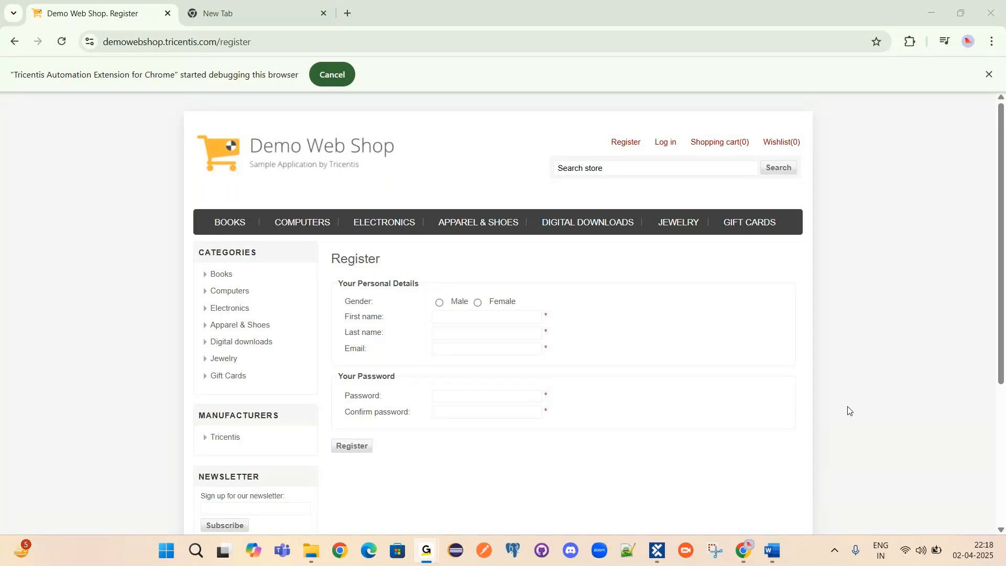
Bring Tosca Commander back in front of Chrome, showing Recorded TC.
left_click(659, 552)
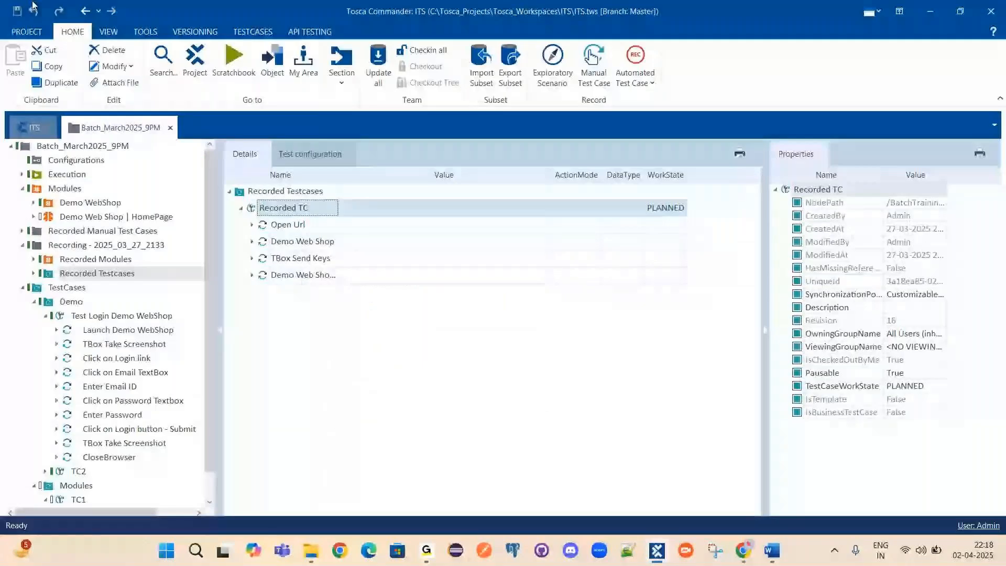
Check Tosca version 16.0 P5, build 16.0.5.3129, and its add-ins in About Tosca.
left_click(27, 32)
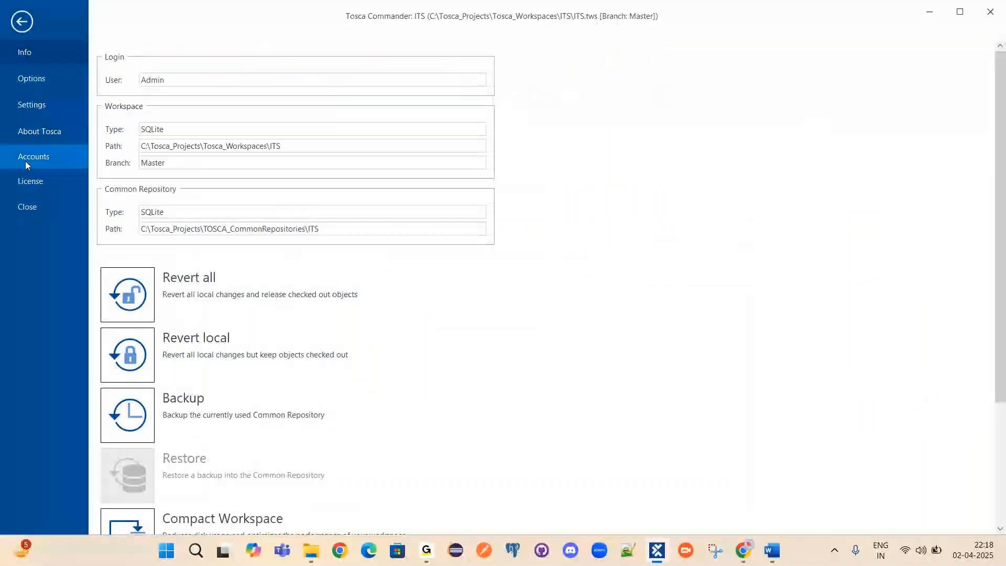
left_click(35, 140)
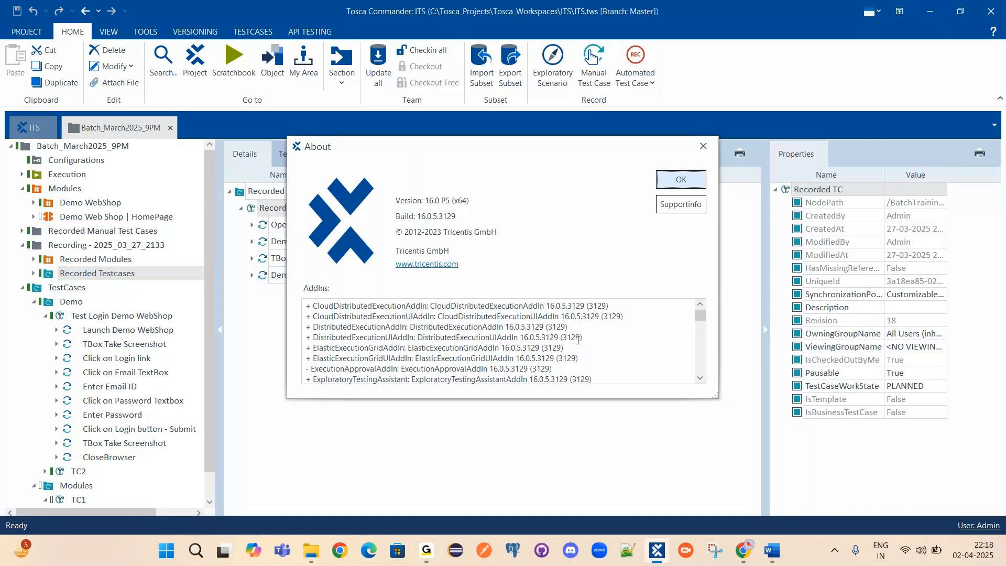
scroll(585, 348, "down", 5)
scroll(585, 348, "down", 5)
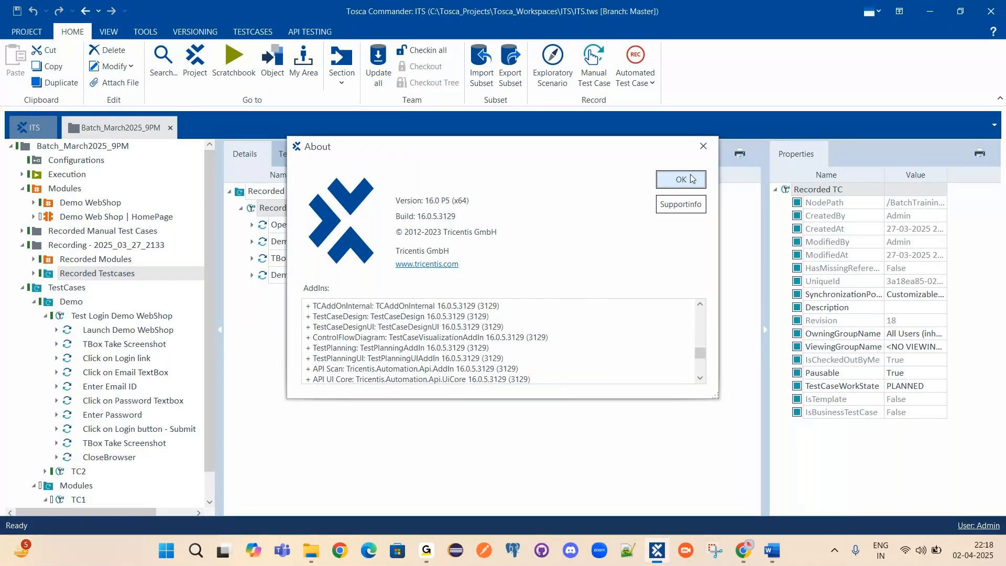
left_click(691, 179)
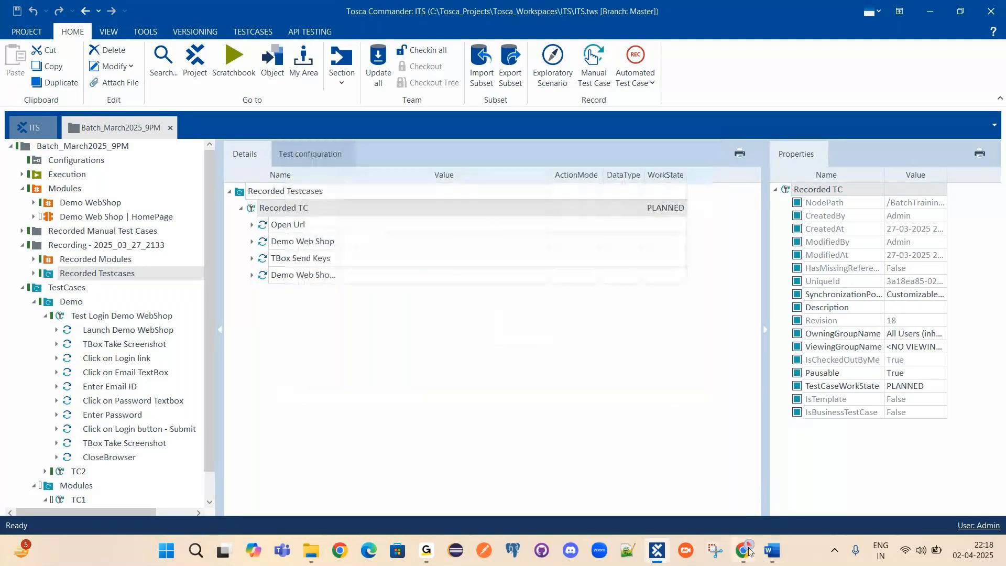
Switch over to the GoTo window.
mouse_move(746, 552)
mouse_move(427, 551)
left_click(485, 481)
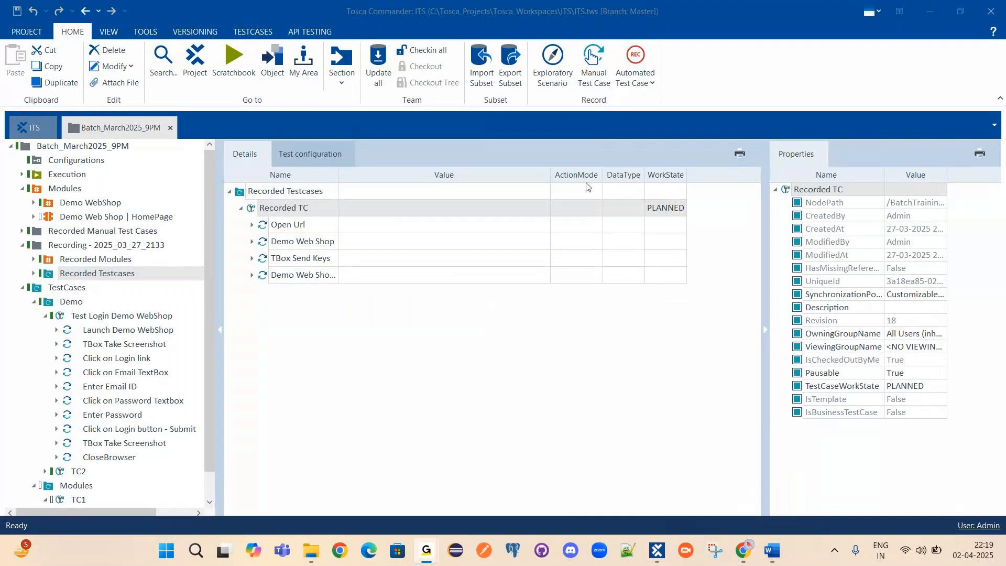